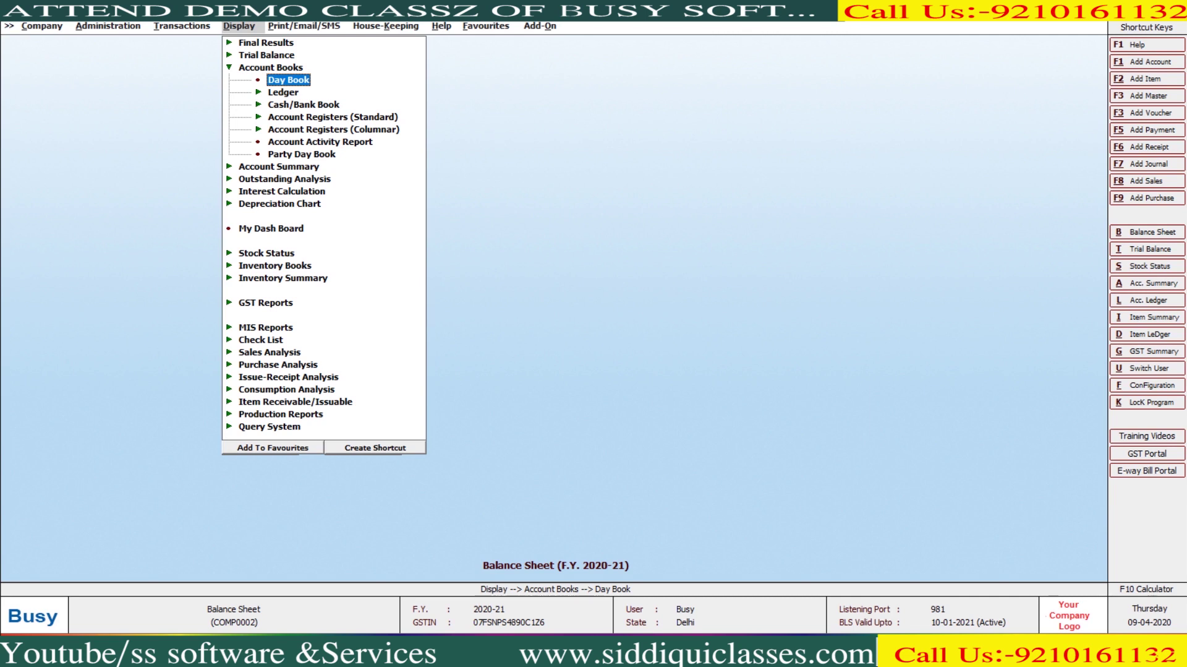
Browse the transaction types from Purchase through Journal, notes and Production, then return to reports
key("Left")
key("Left")
key("Left")
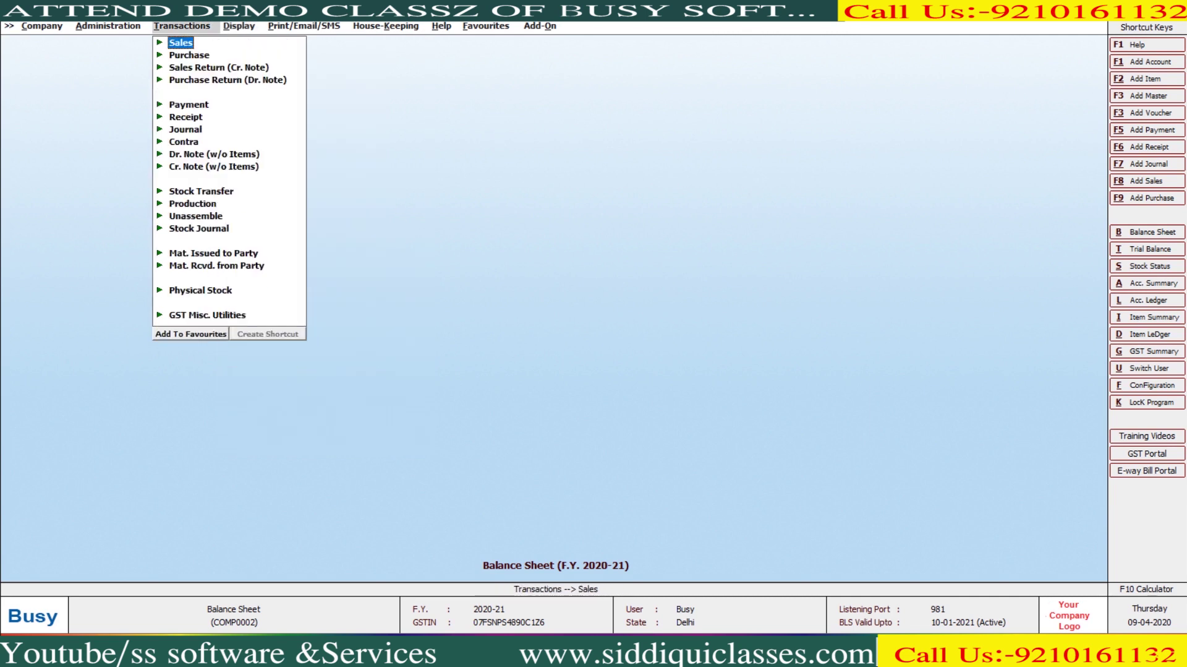
key("Down")
key("Down")
key("Down")
key("Down")
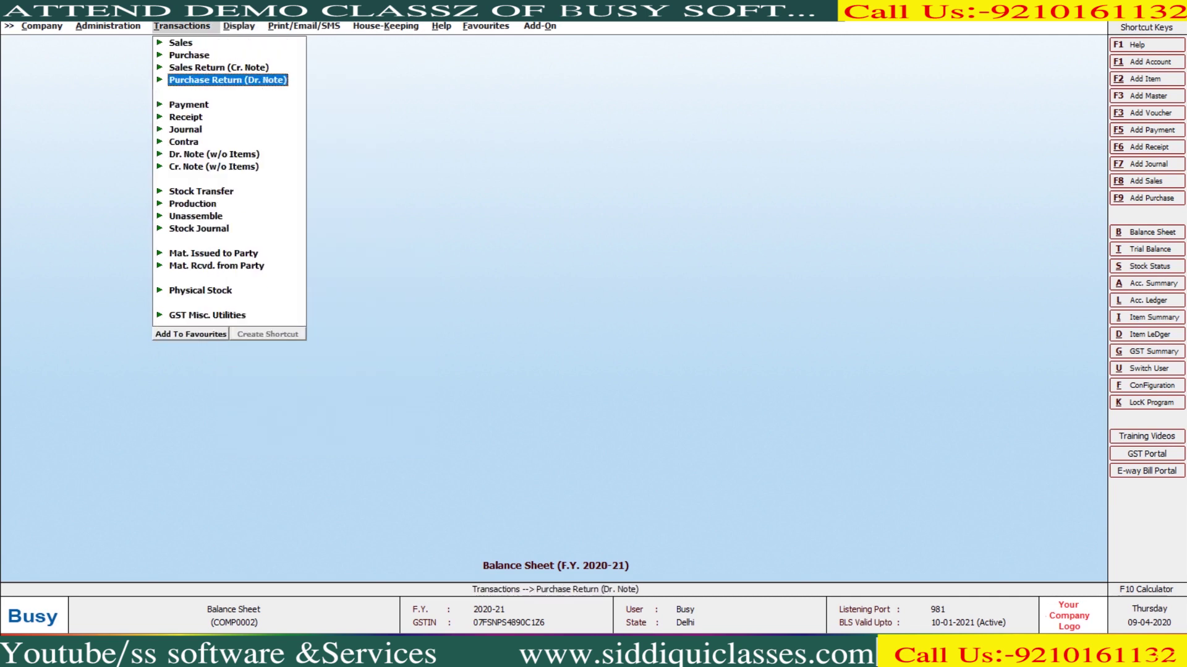
key("Down")
key("Down")
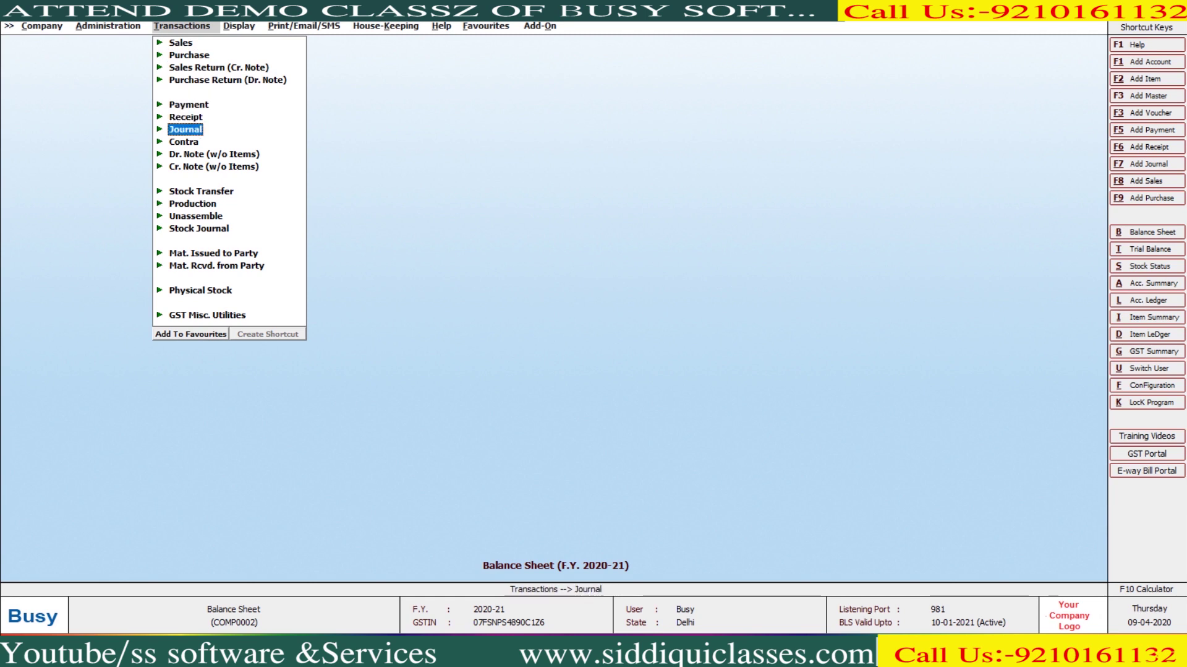
key("Down")
key("Down")
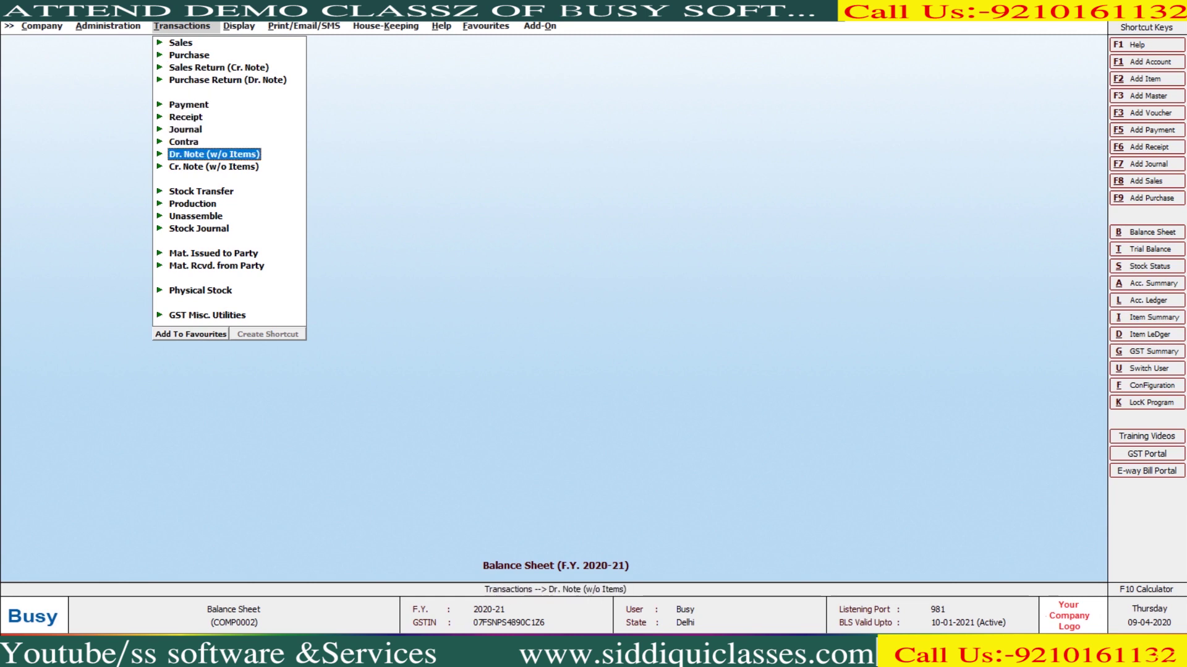
key("Down")
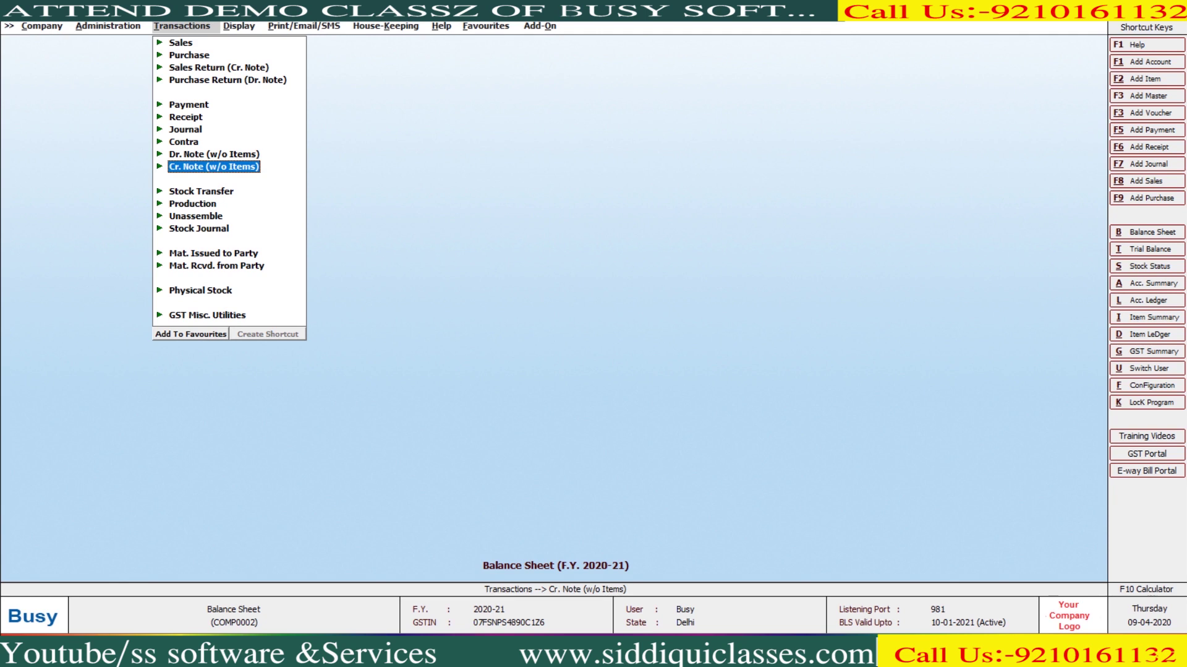
key("Down")
key("Down")
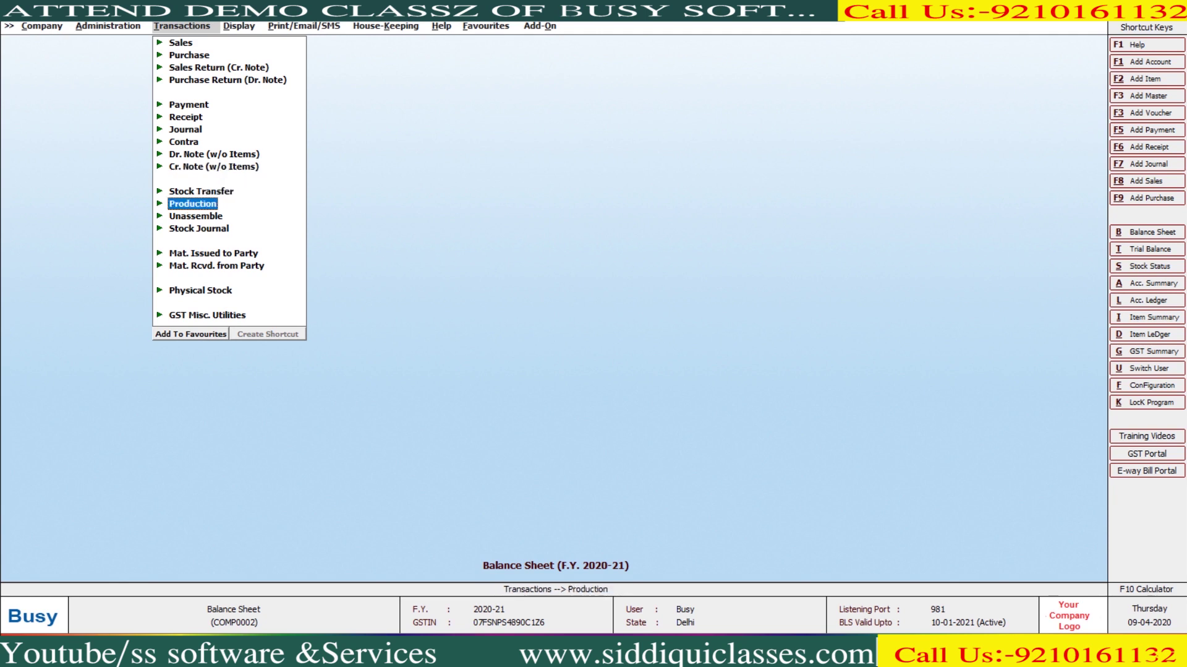
key("Right")
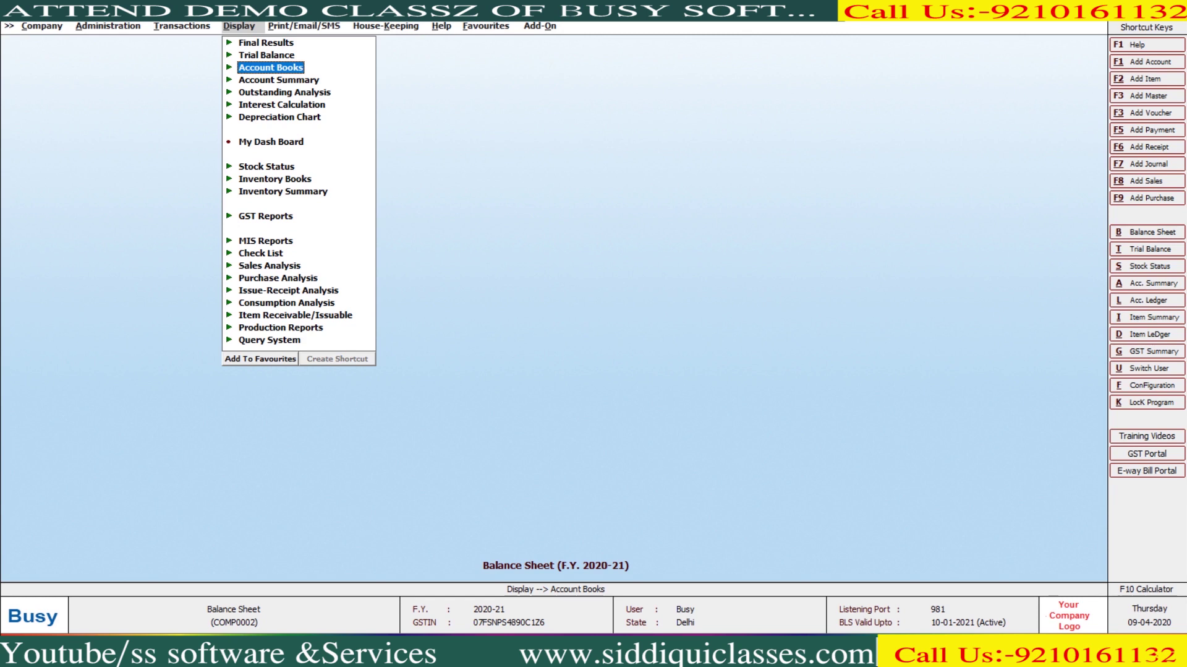
Generate the Day Book for 01-04-2020 to 31-03-2021 without cash balances
key("Return")
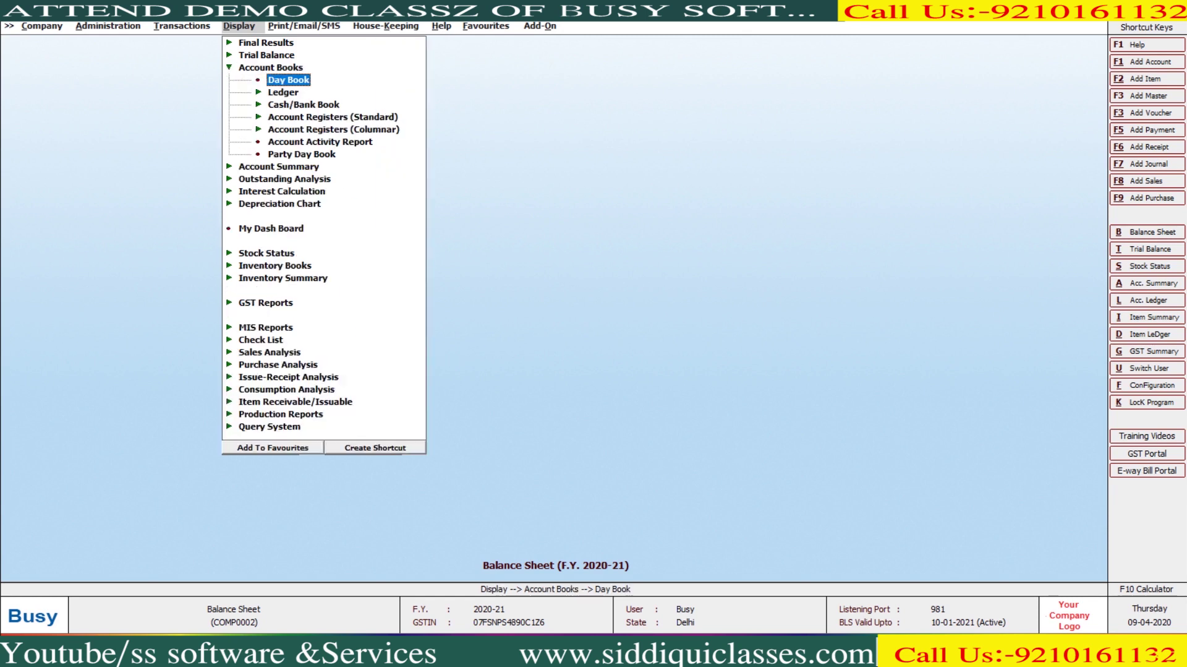
key("Return")
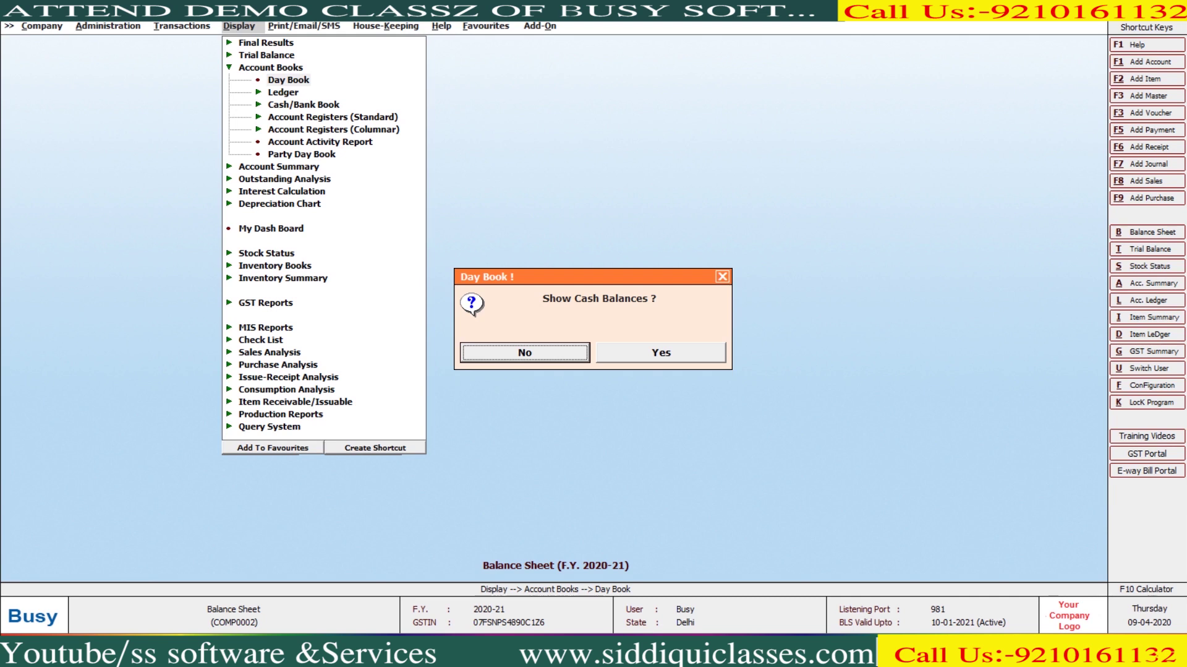
key("Right")
key("Left")
key("Return")
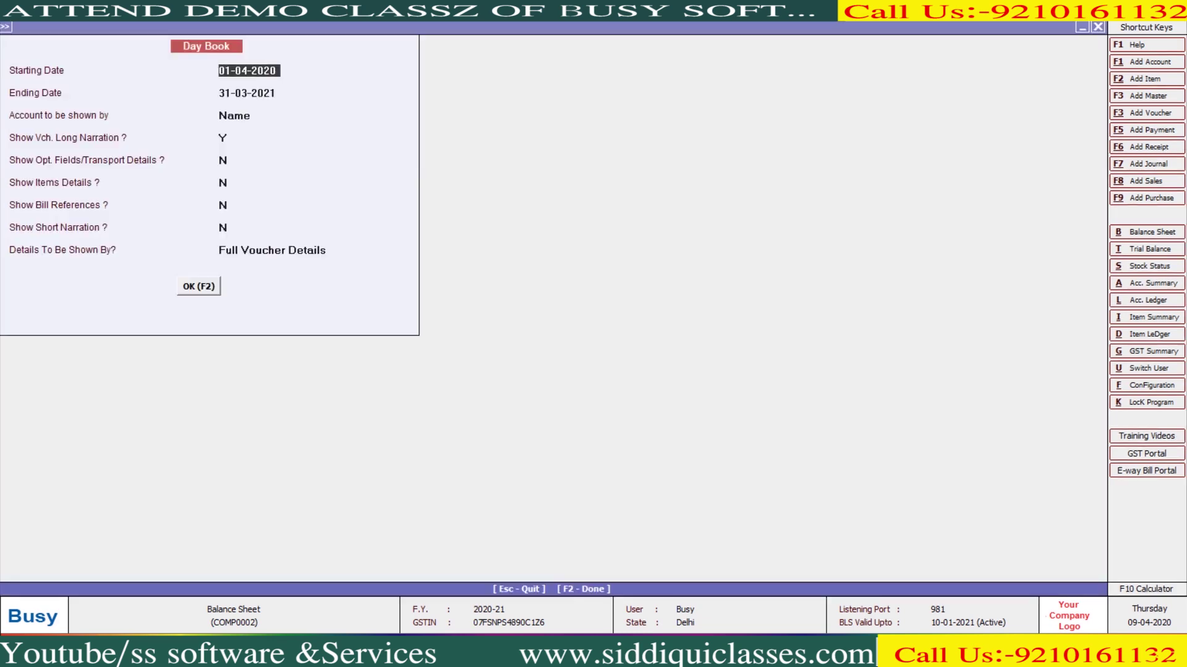
key("Return")
key("Return")
key("Return")
key("Return")
key("Return")
key("Return")
key("Return")
key("Return")
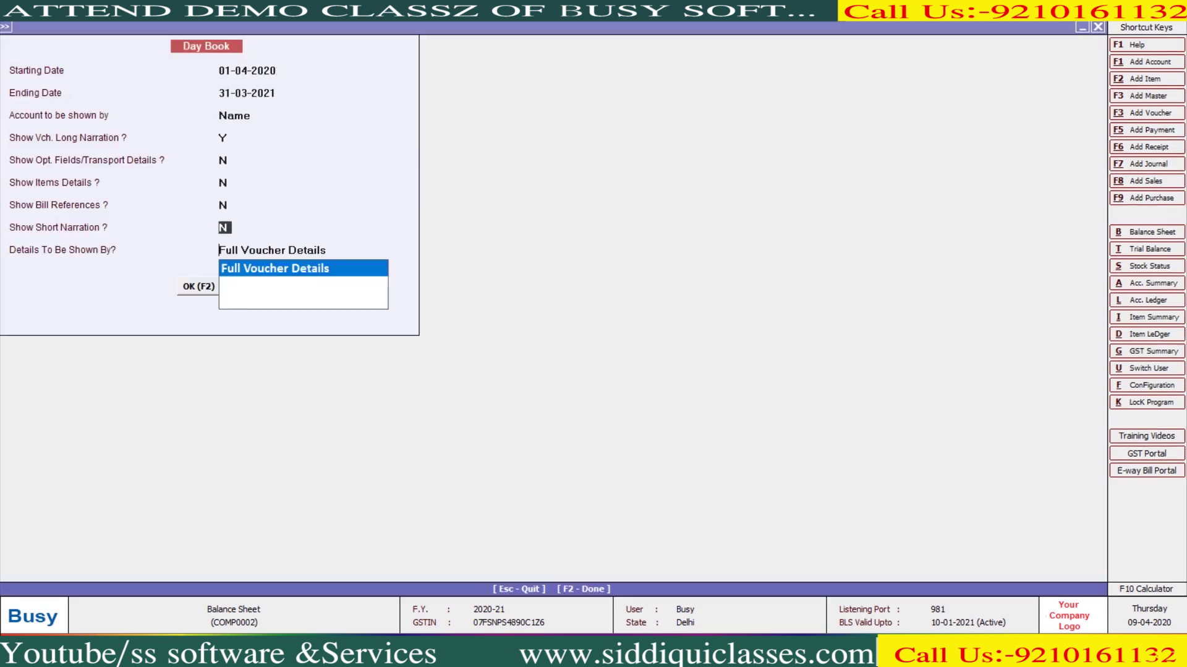
key("Return")
key("Return")
key("F2")
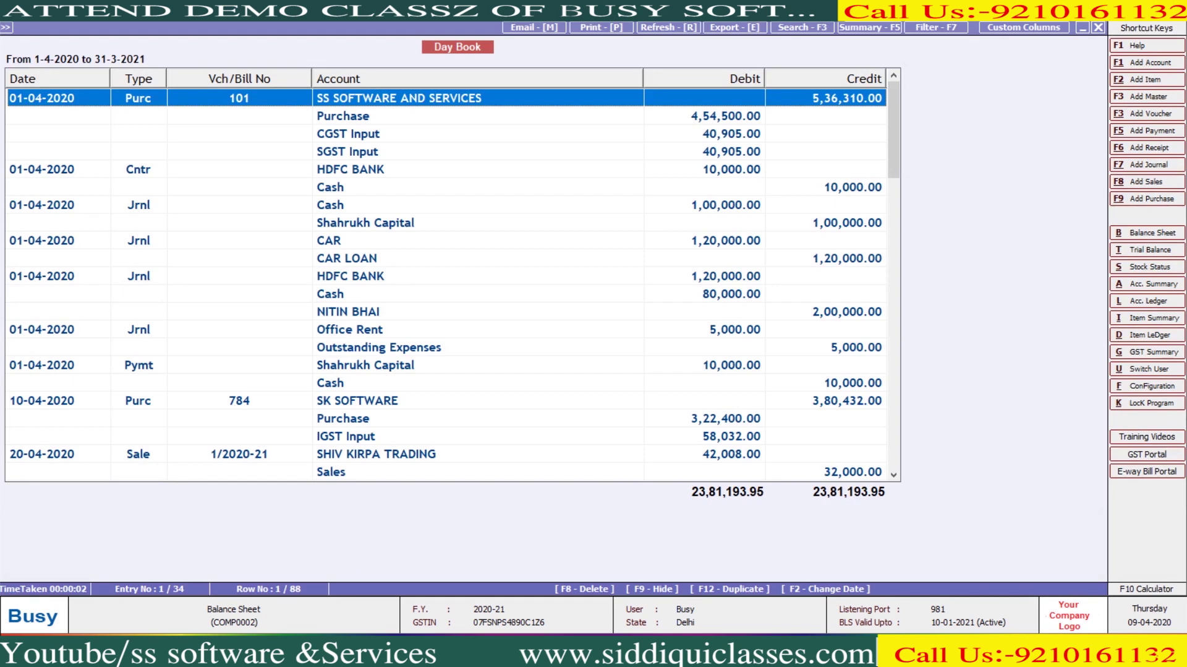
Scroll to the Day Book totals of 23,81,193.95, then close and reopen it
scroll(452, 278, "down", 20)
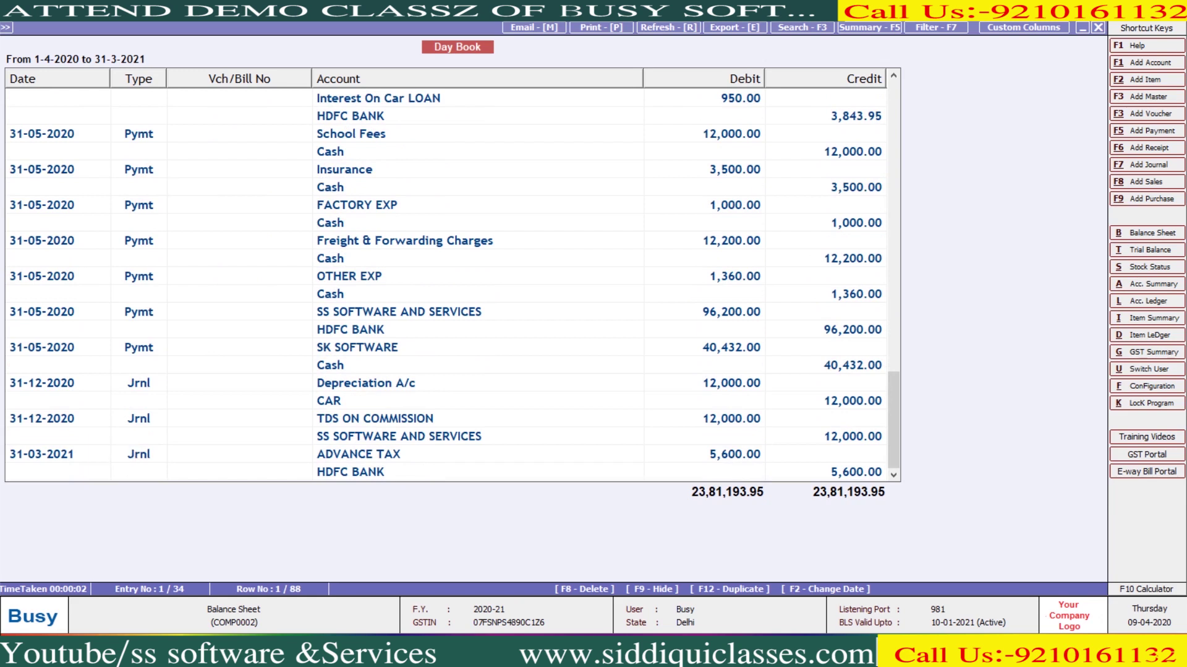
key("Escape")
key("Escape")
key("Return")
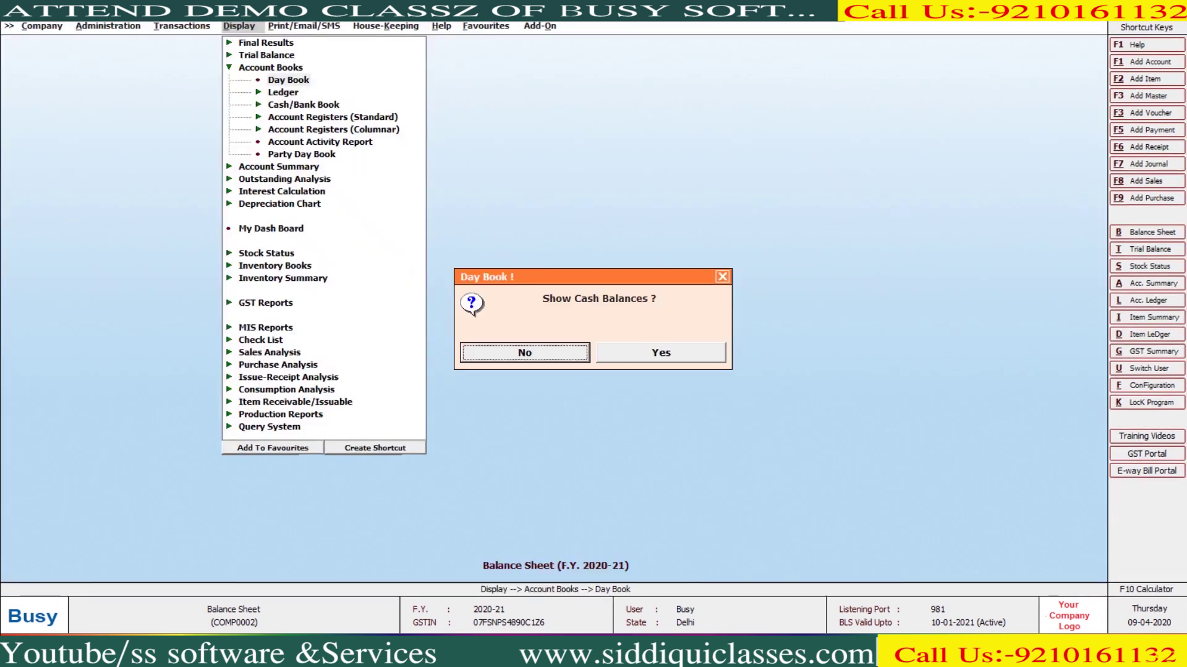
Generate the Day Book with daily cash balances, check the 30-04-2020 entries, and print-preview it
key("Right")
key("Return")
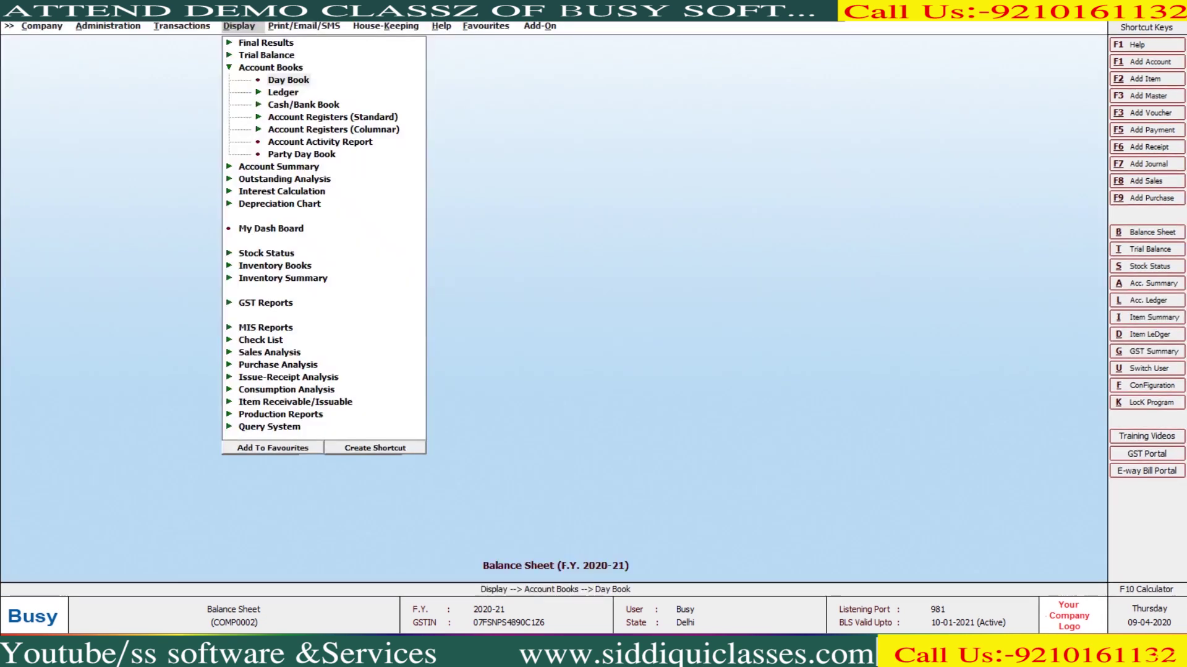
key("Return")
key("Return")
key("Return")
key("Return")
key("Return")
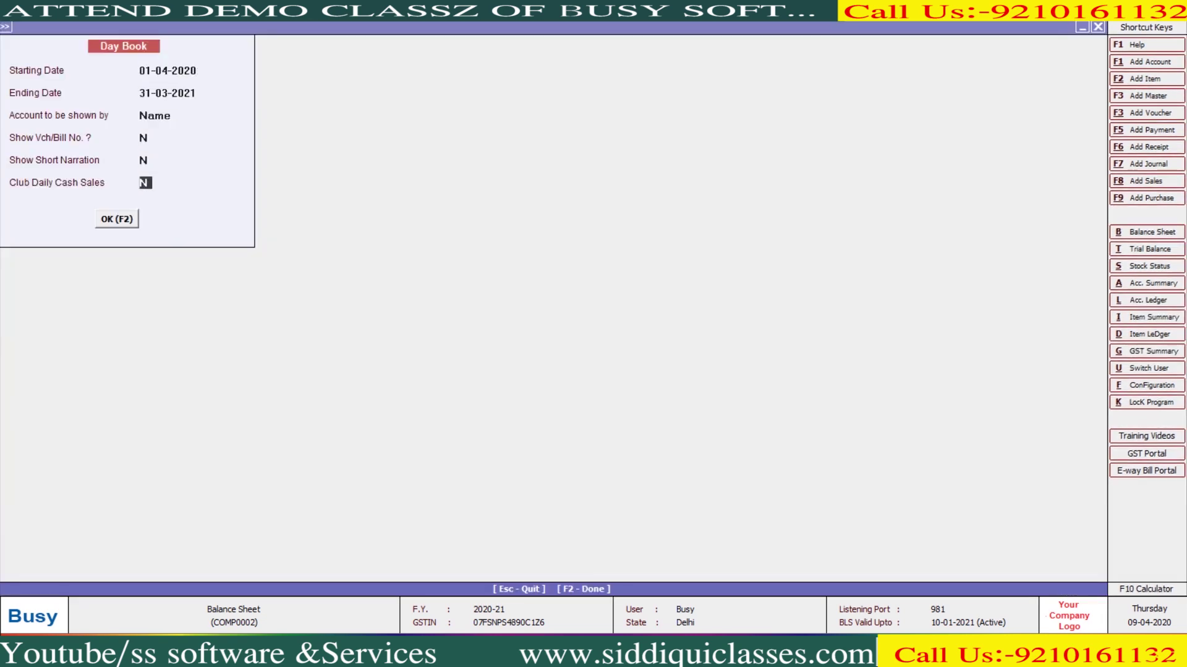
key("Return")
key("Return")
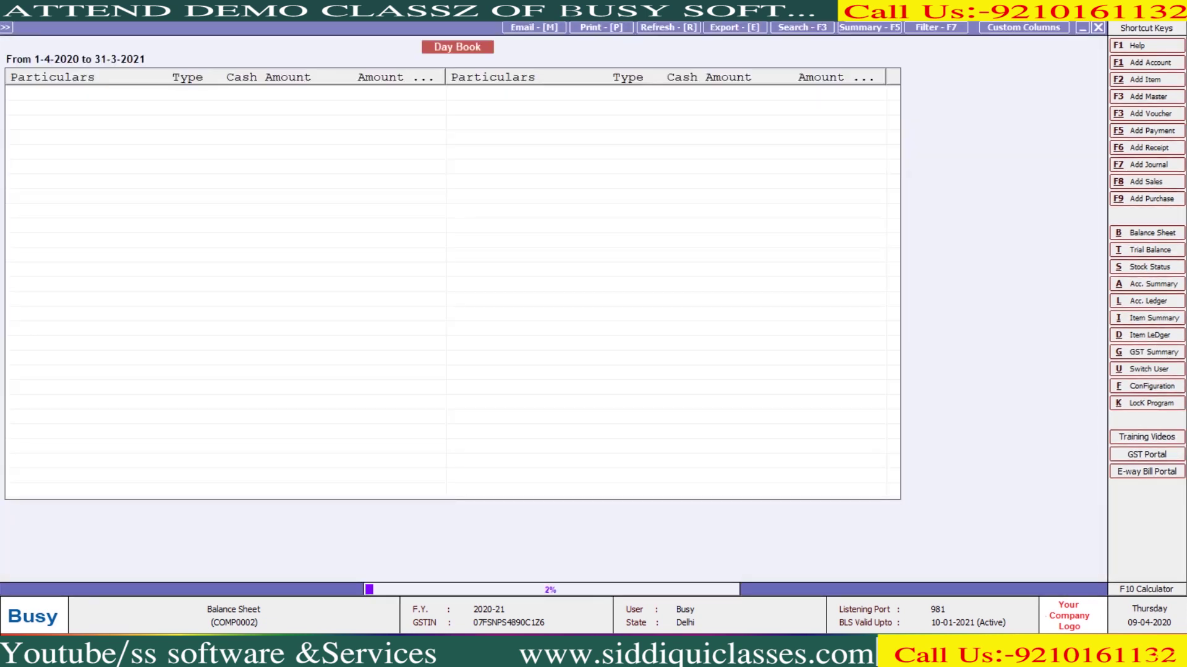
key("Down")
key("Down")
key("Down")
key("Down")
key("Down")
key("Down")
key("Down")
key("Down")
key("Down")
key("Down")
key("Down")
key("Down")
key("Down")
key("Down")
key("Down")
key("Down")
key("Down")
key("Down")
key("Down")
key("Down")
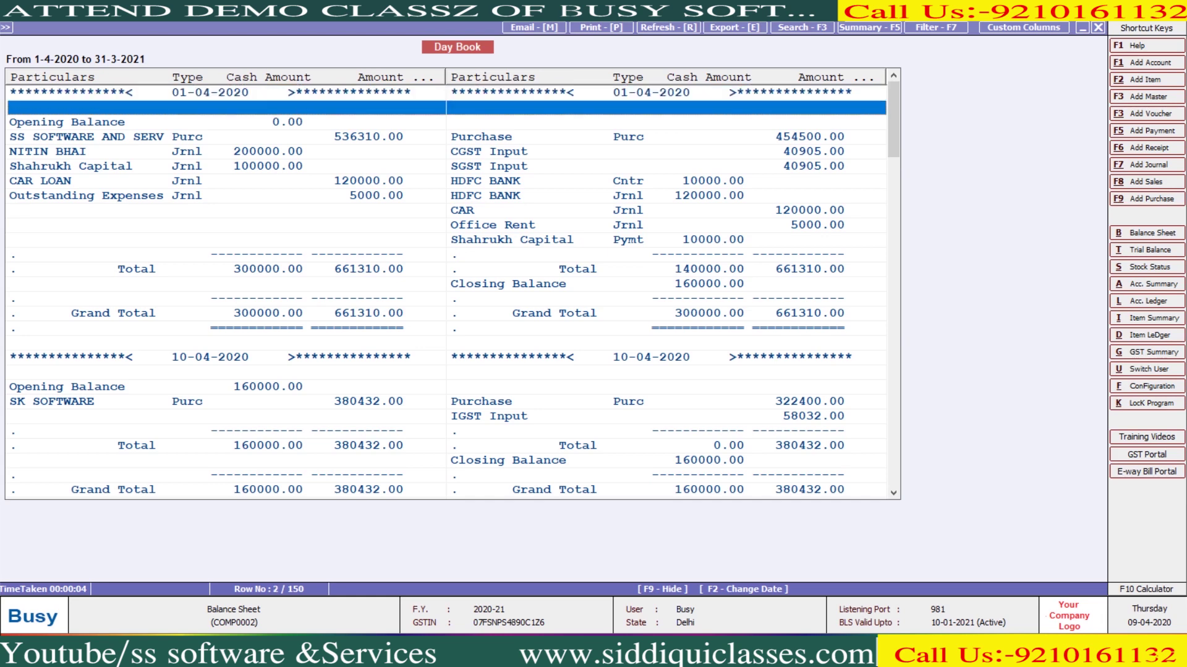
key("Down")
key("Down")
key("Down")
key("Down")
key("Down")
key("Down")
key("Down")
key("Down")
key("Down")
key("Down")
key("Down")
key("Down")
key("Down")
key("Down")
key("Down")
key("Down")
key("Down")
key("Down")
key("Down")
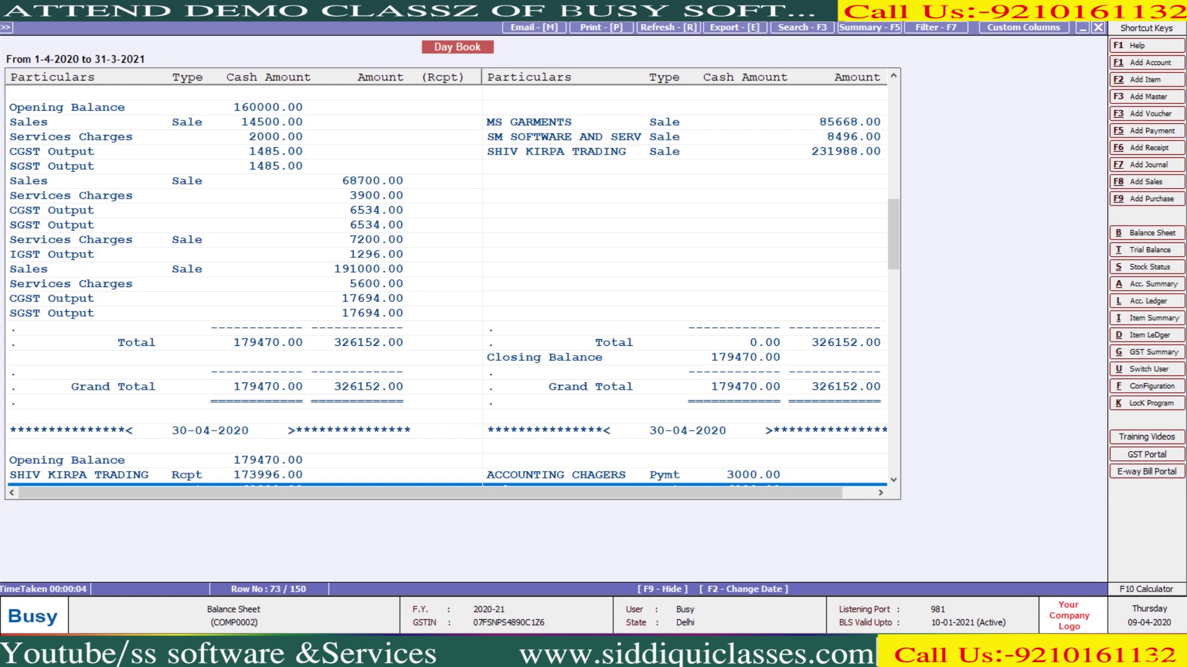
key("alt+p")
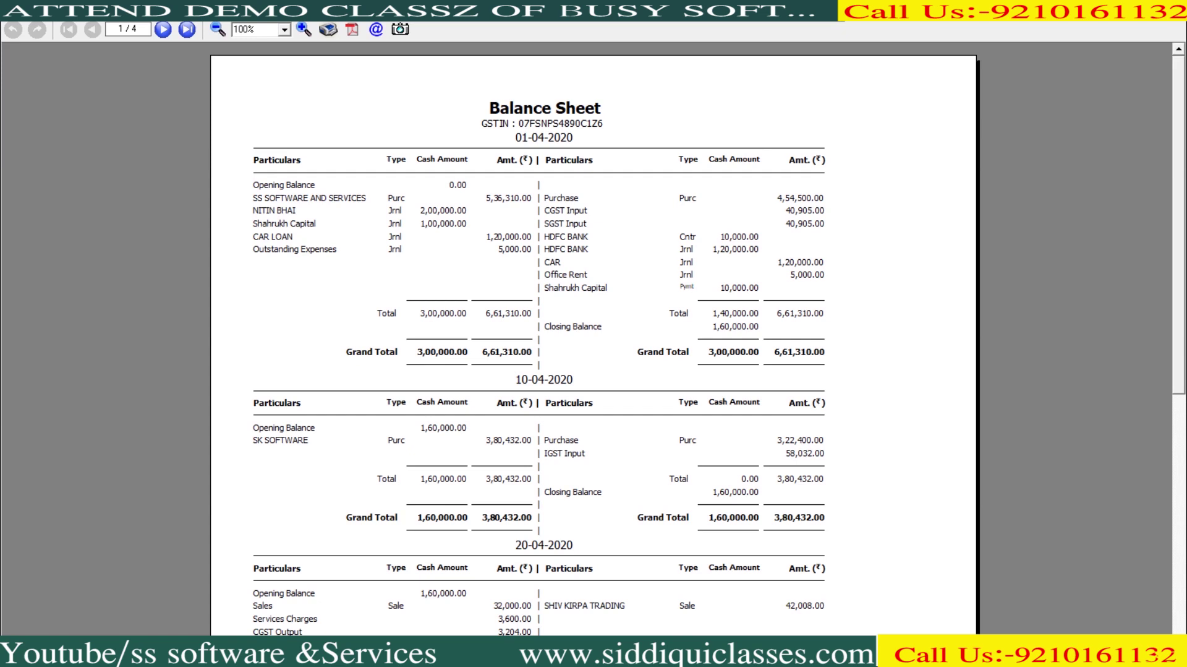
Page through the Day Book preview to page 2, then close the preview, report and options
scroll(594, 340, "down", 2)
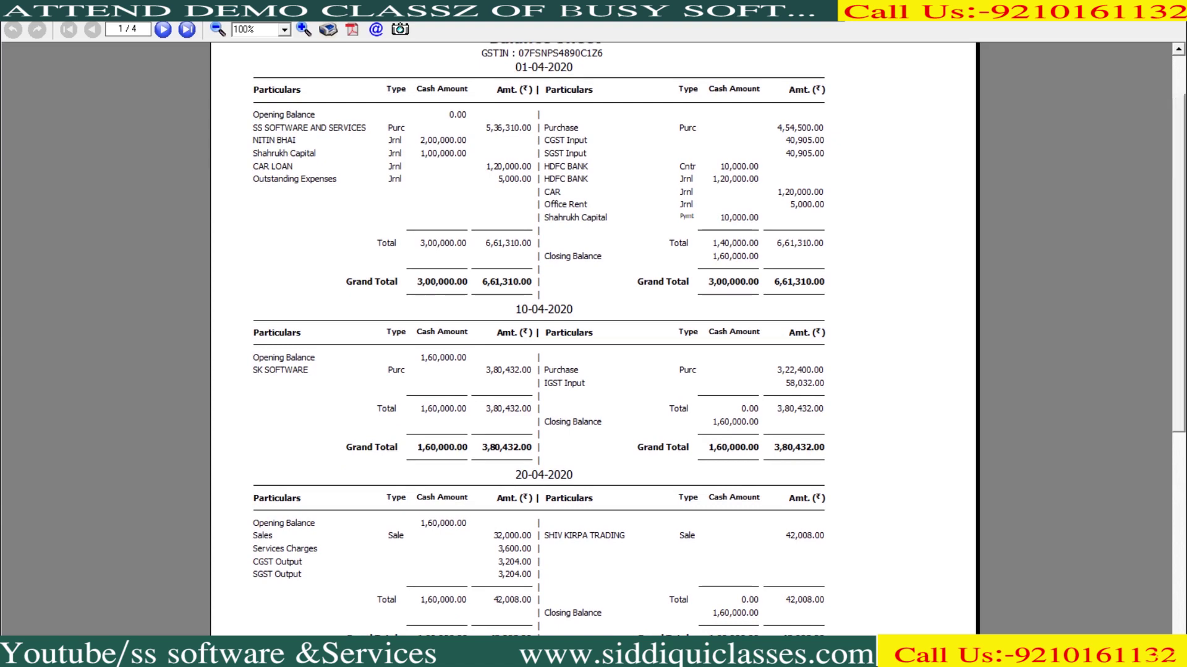
scroll(594, 340, "down", 7)
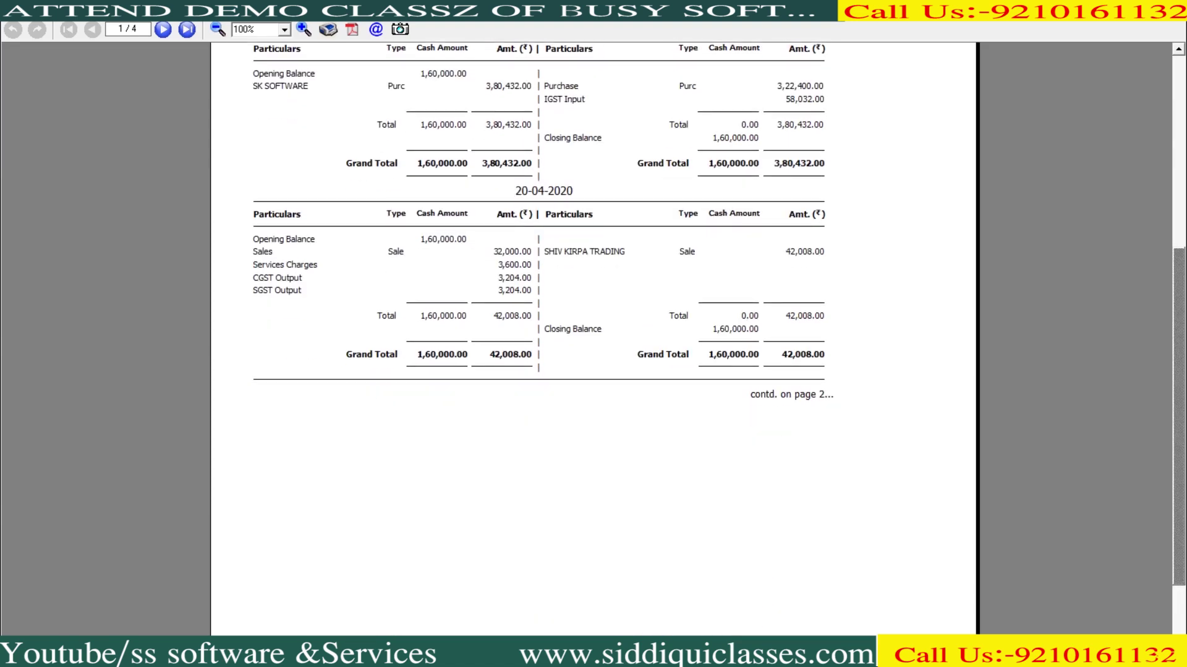
left_click(163, 29)
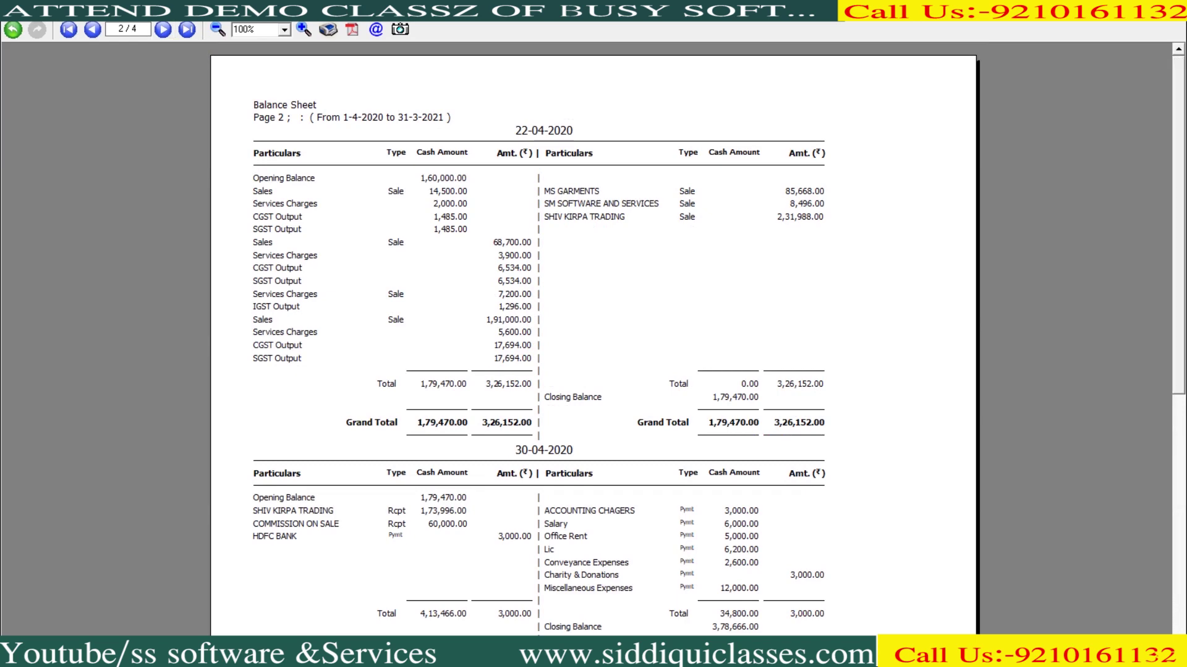
key("Escape")
key("Escape")
key("alt+p")
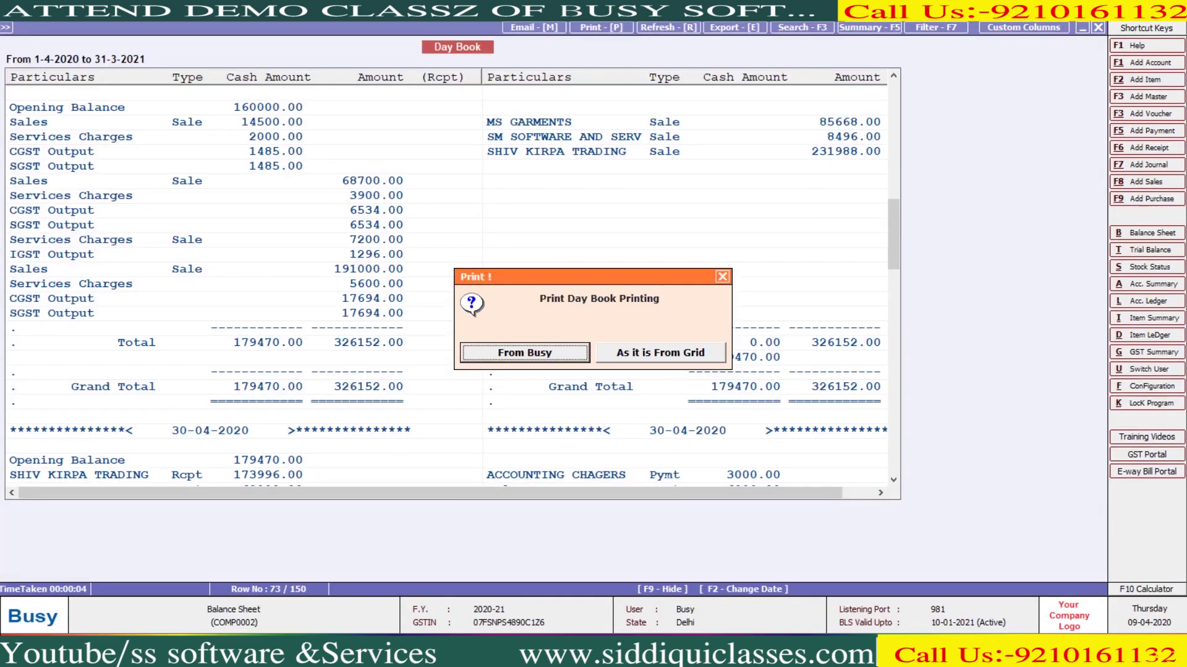
key("Escape")
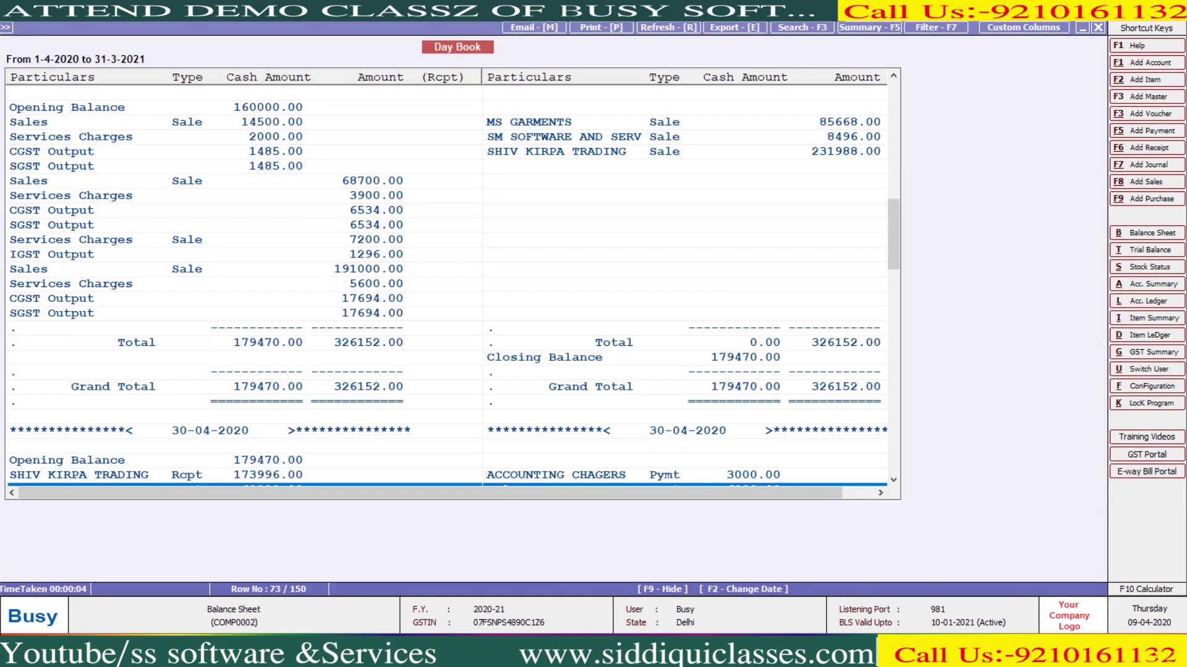
key("Escape")
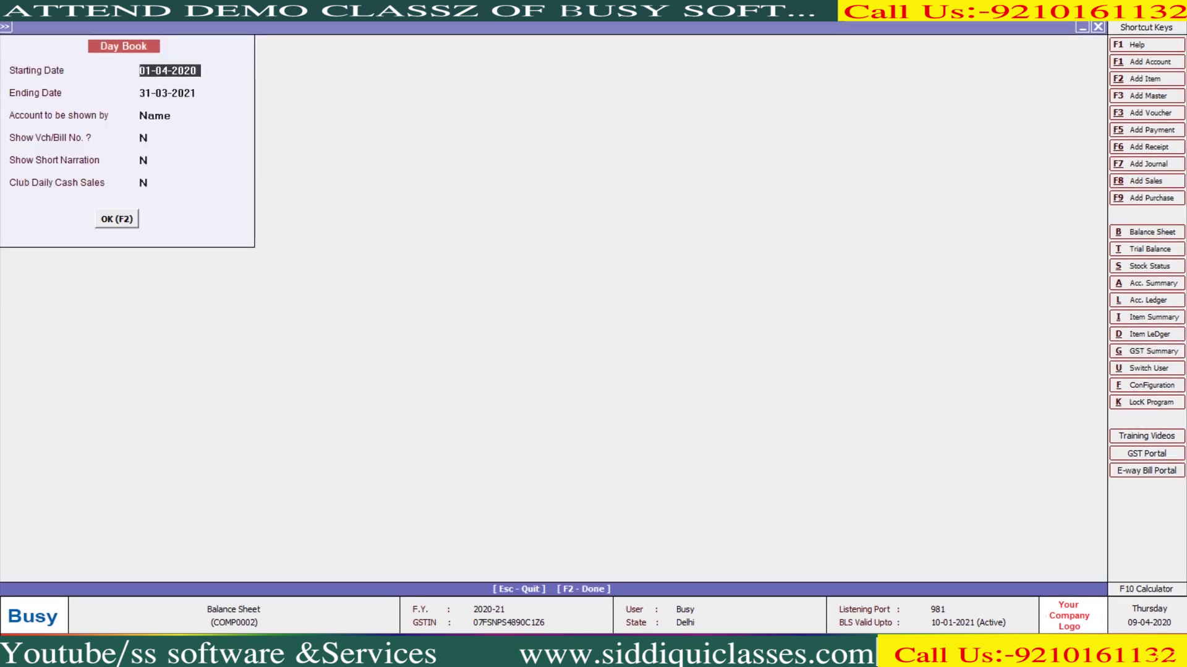
key("Escape")
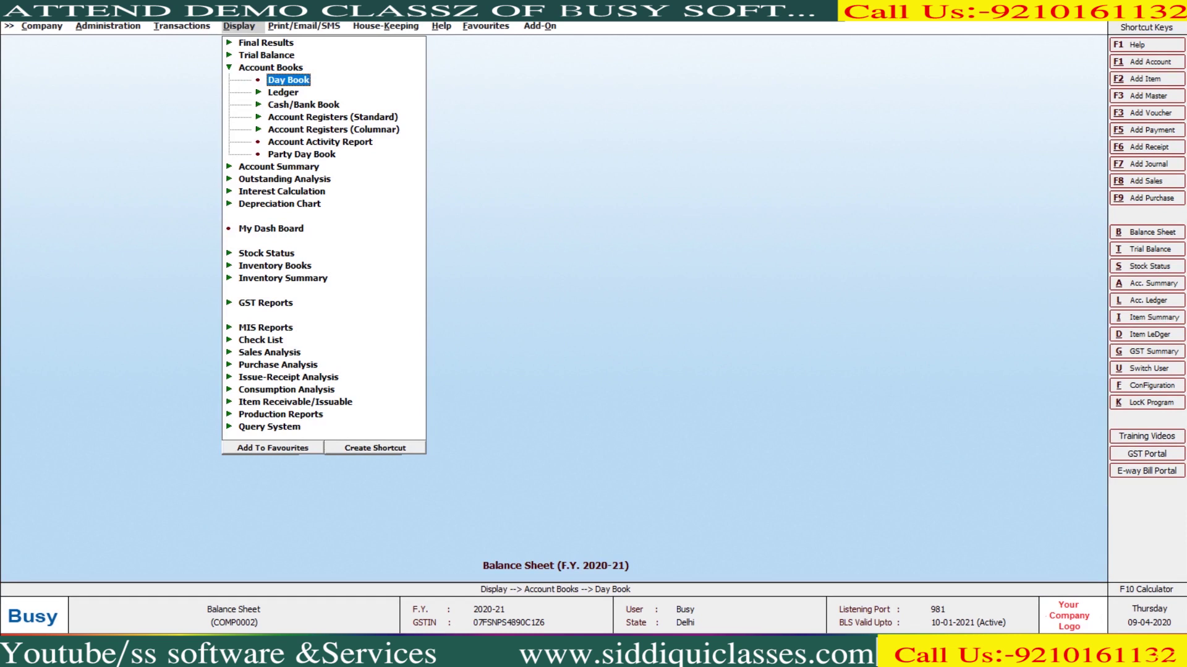
Open the account-wise ledger in Standard format
left_click(283, 92)
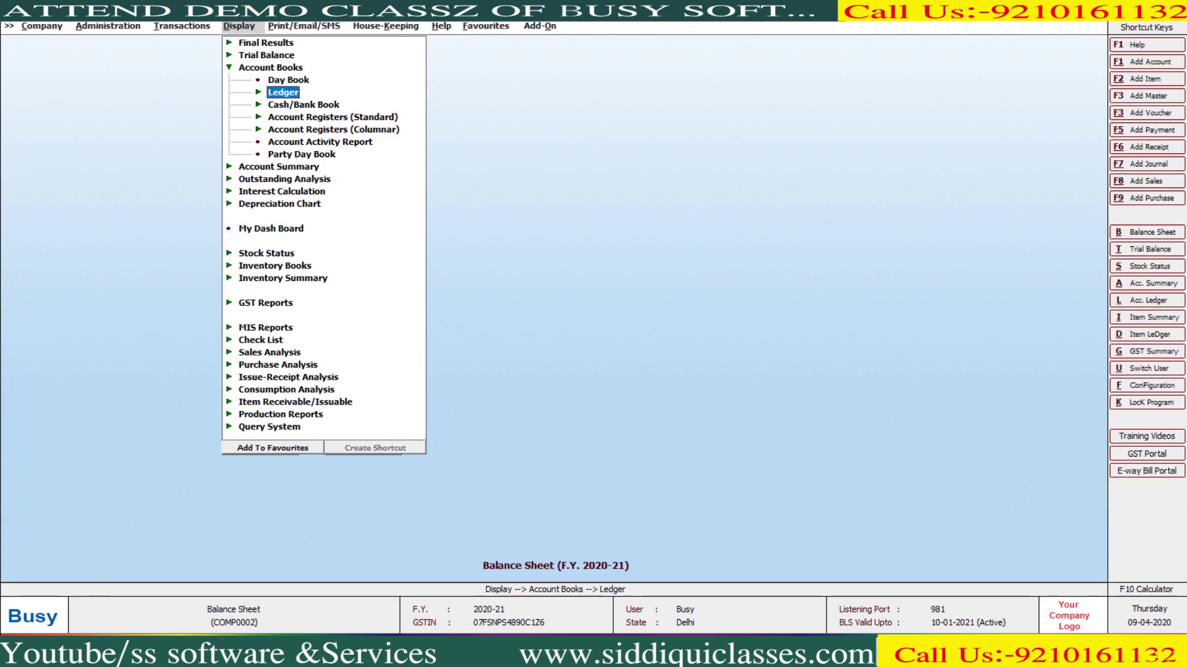
key("Return")
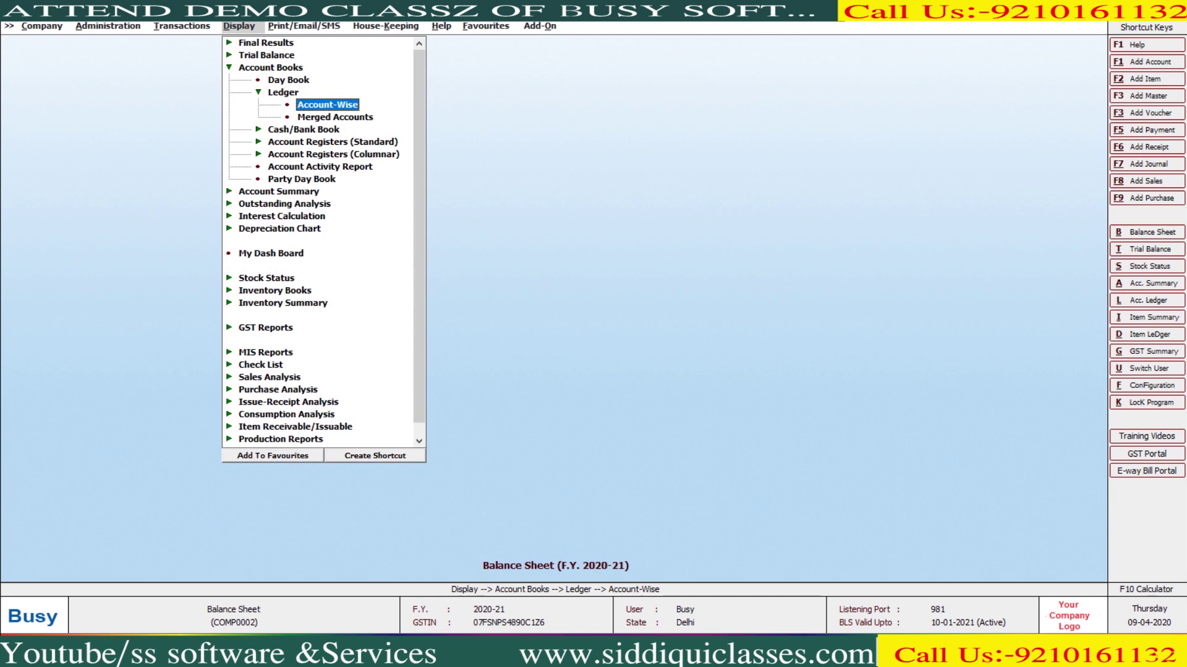
key("Return")
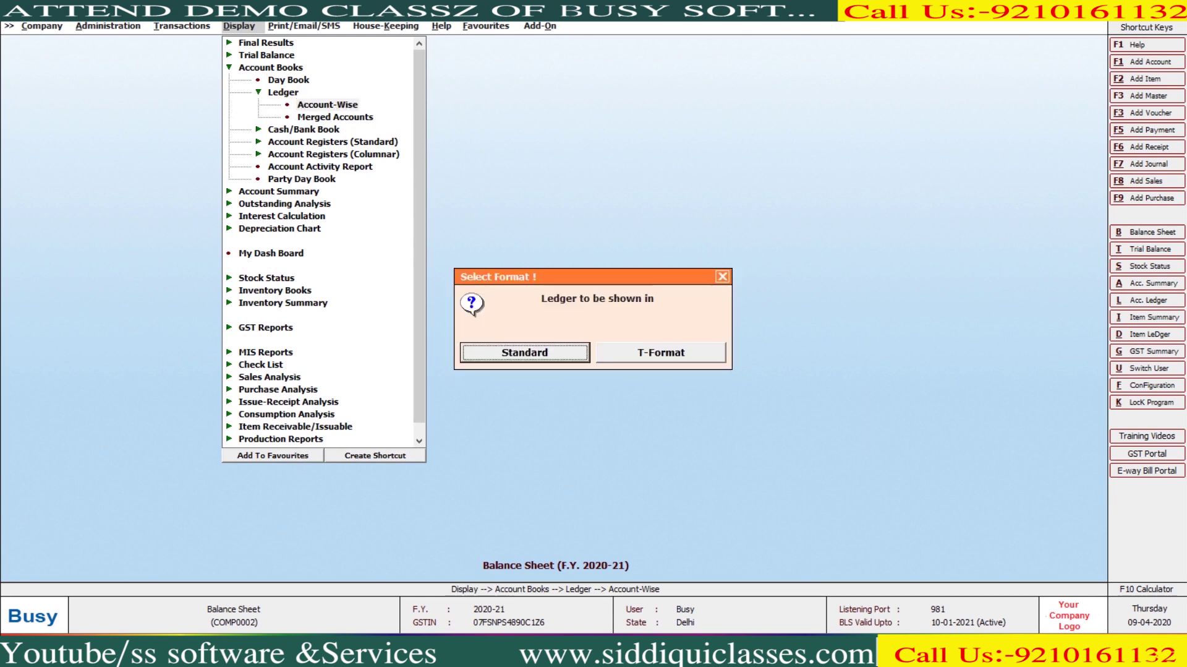
key("Right")
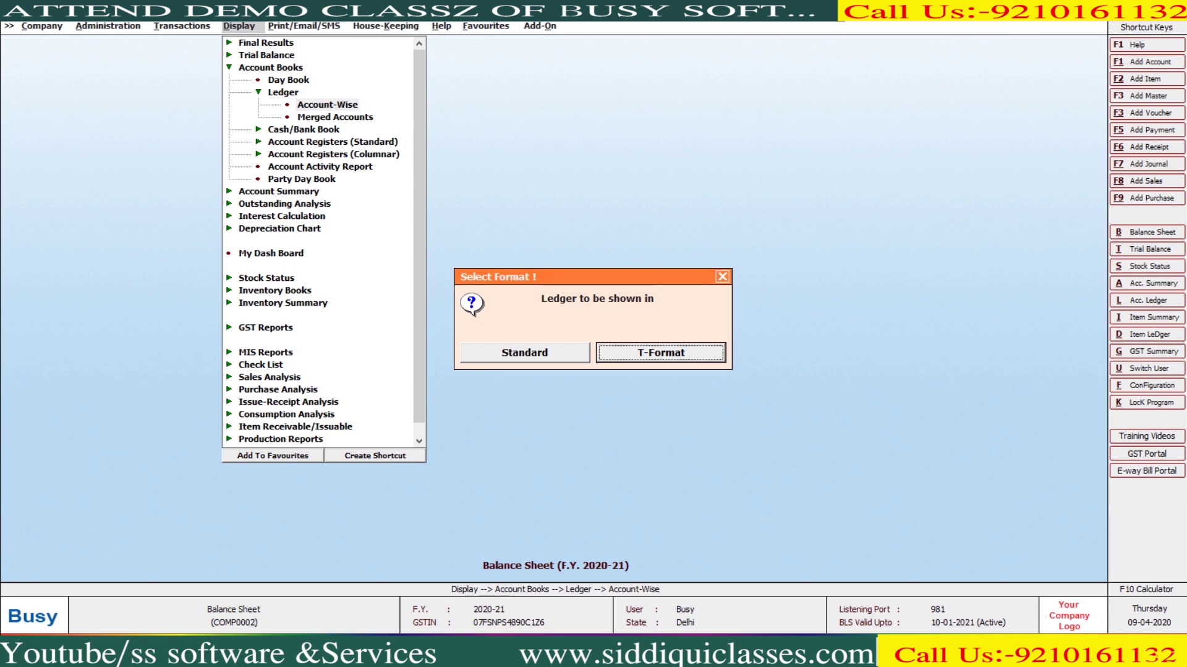
key("Left")
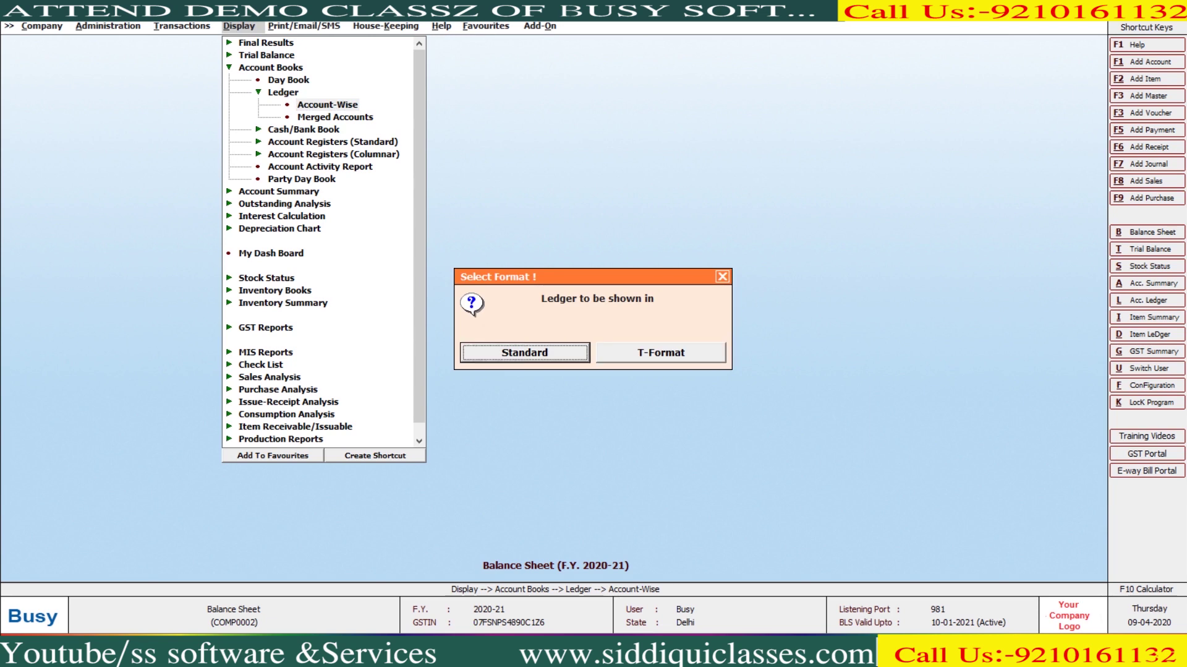
key("Return")
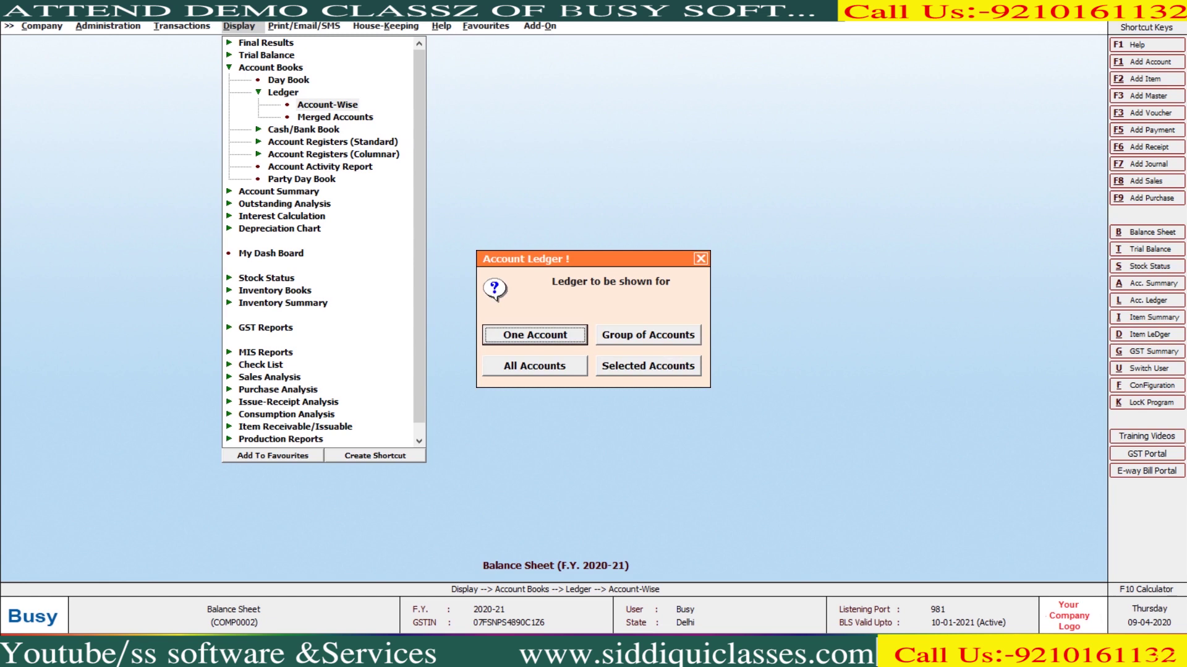
View the one-account ledger for SS SOFTWARE AND SERVICES (6,12,000.00 Cr), then close it
key("Escape")
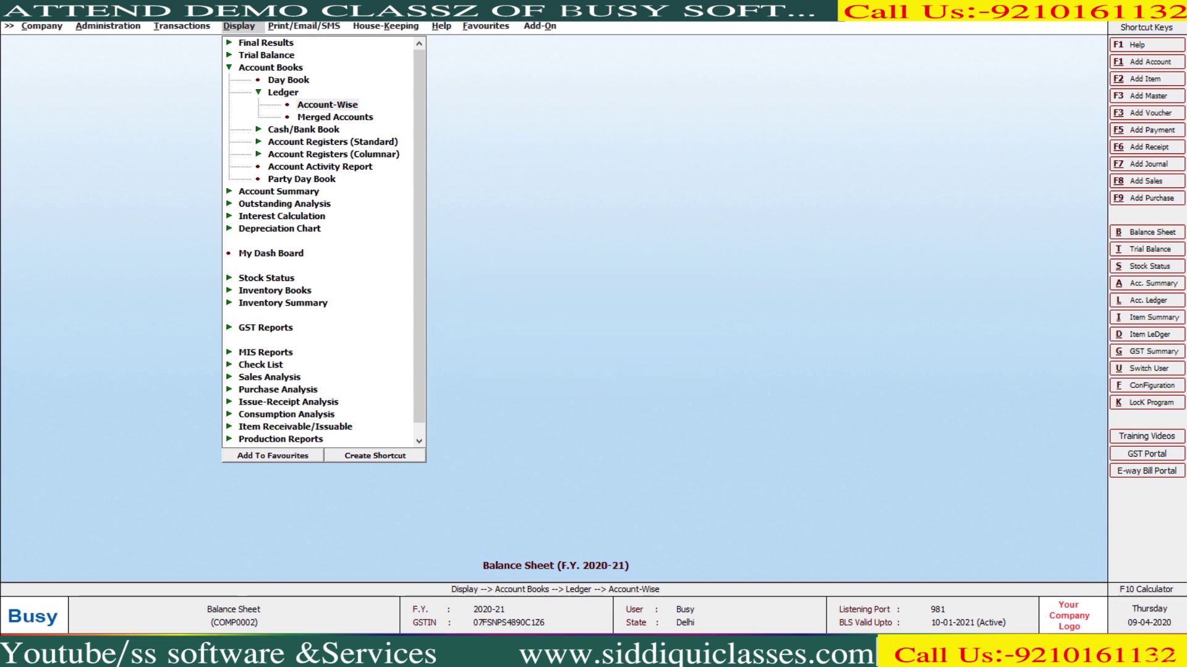
key("Return")
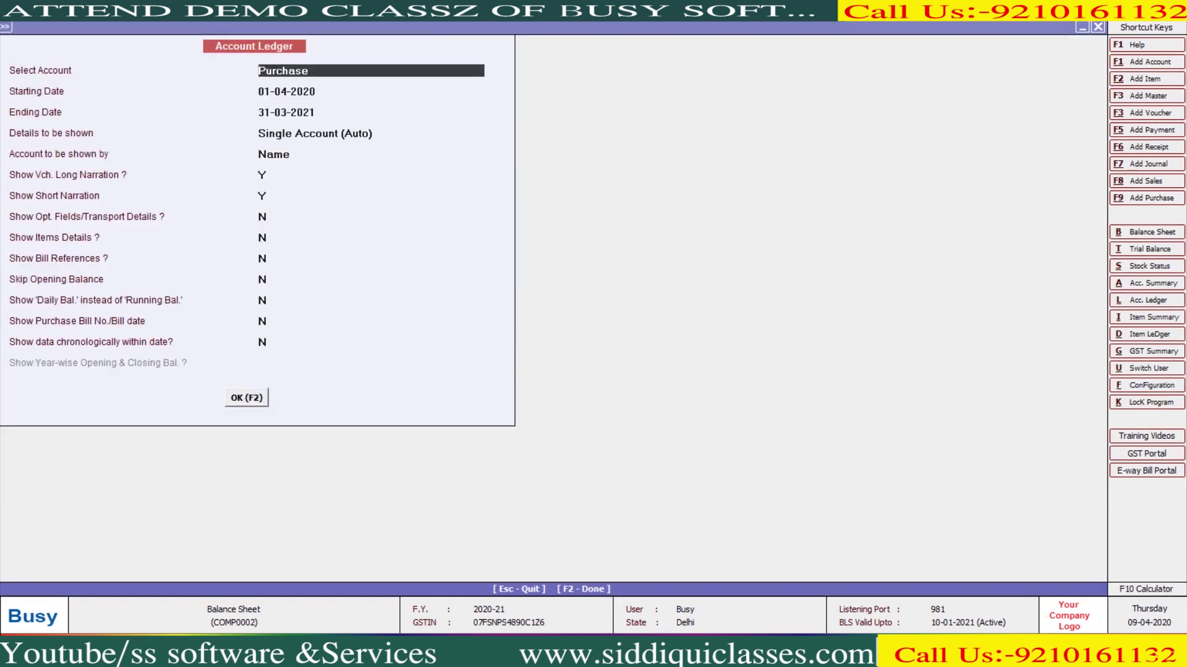
type("ss")
key("Return")
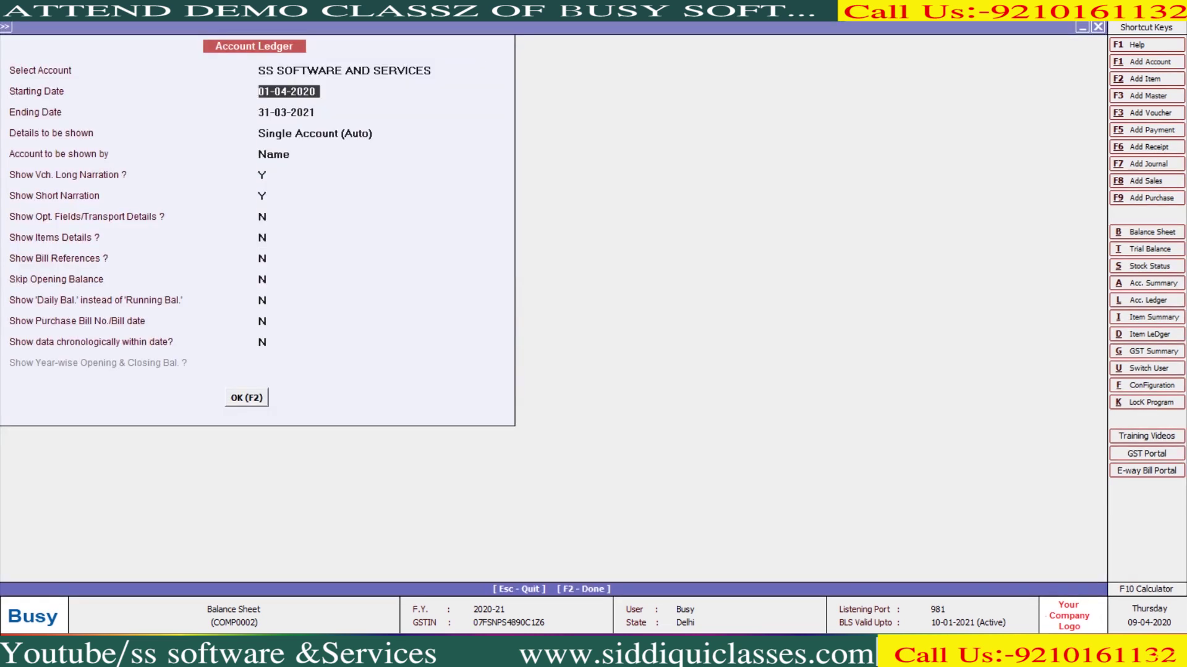
key("F2")
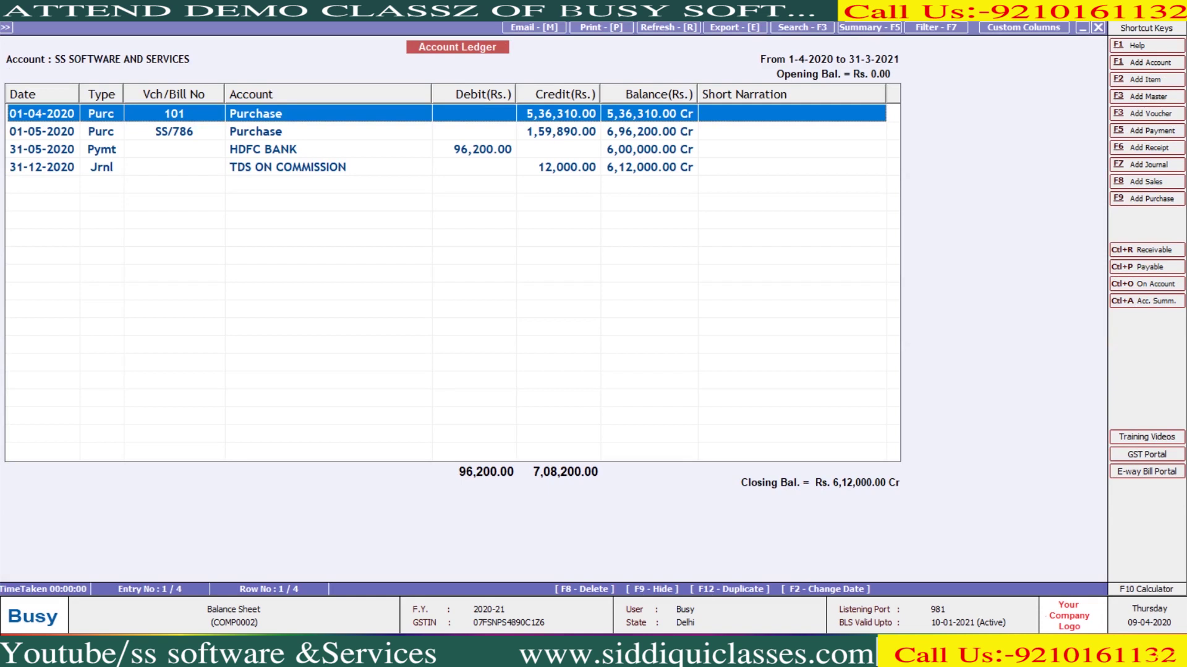
left_click(42, 166)
left_click(42, 148)
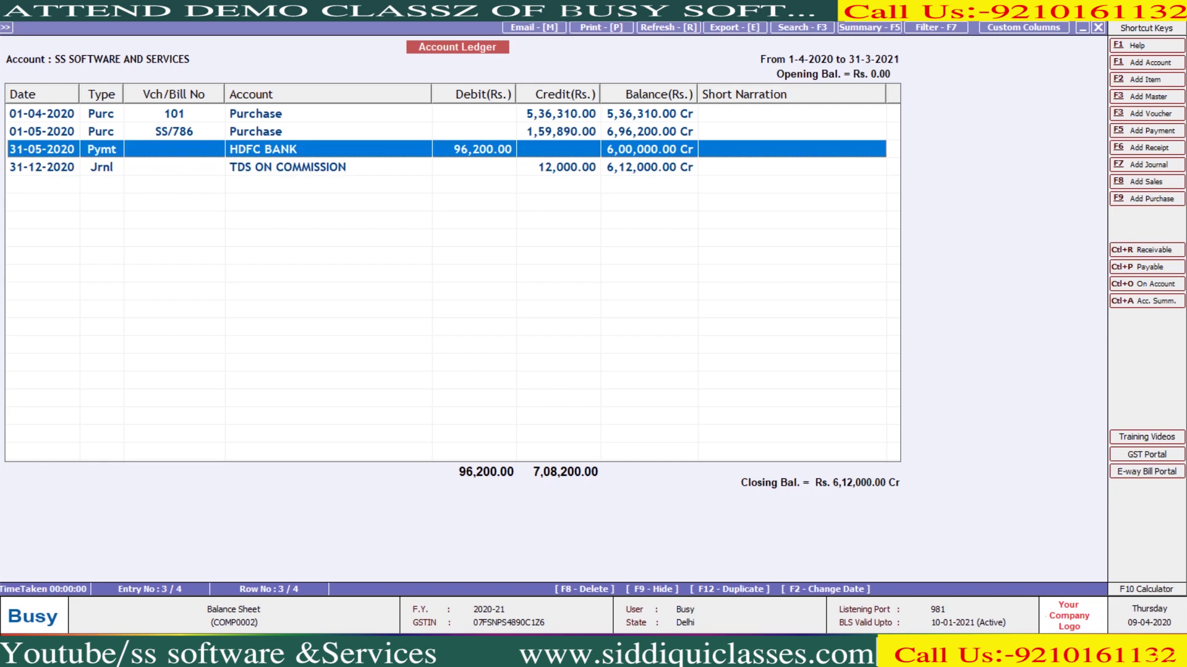
key("Escape")
key("Escape")
key("Escape")
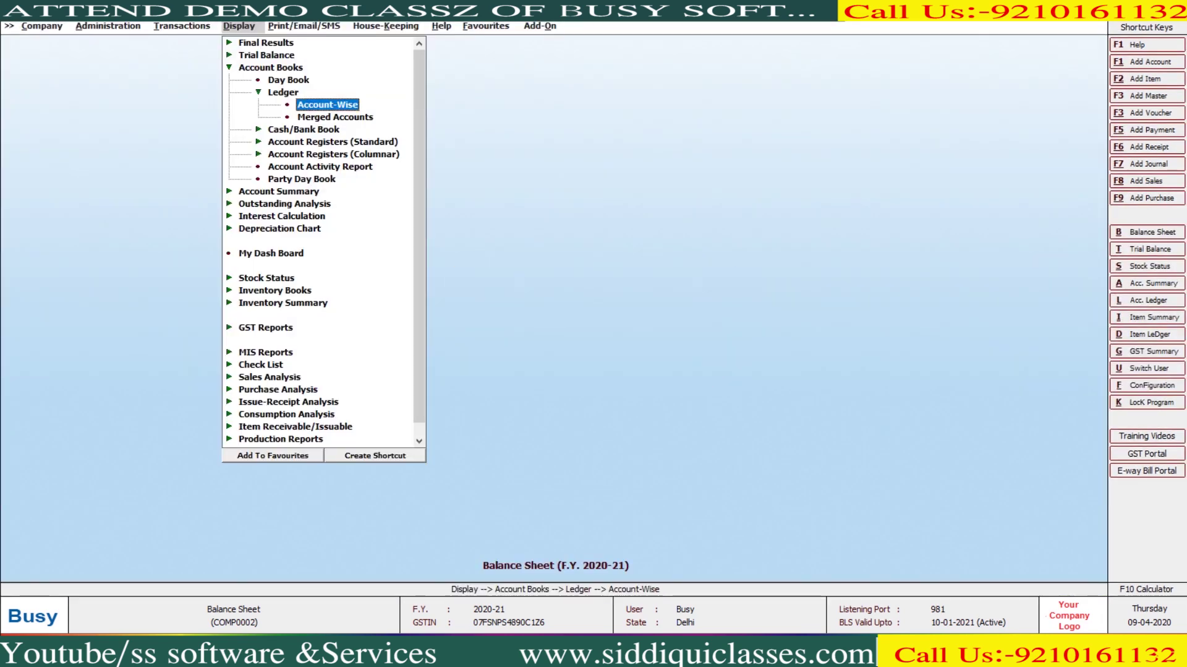
key("Escape")
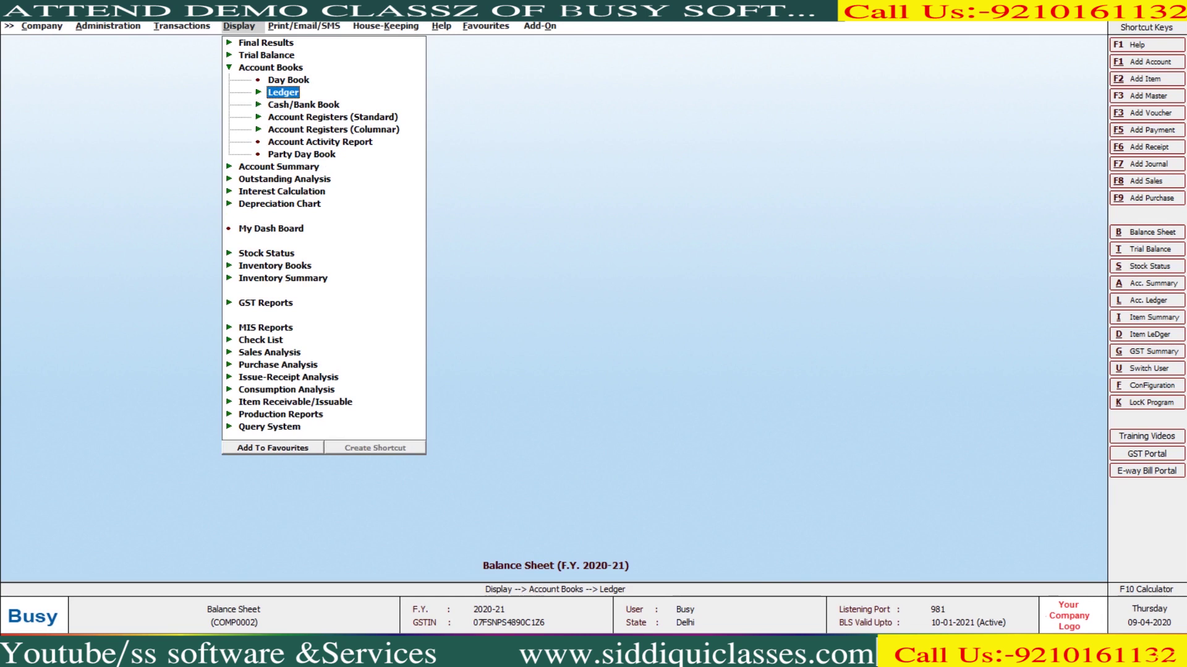
key("Escape")
Reopen the account-wise ledger in Standard format, then back out to the reports
key("Return")
key("Down")
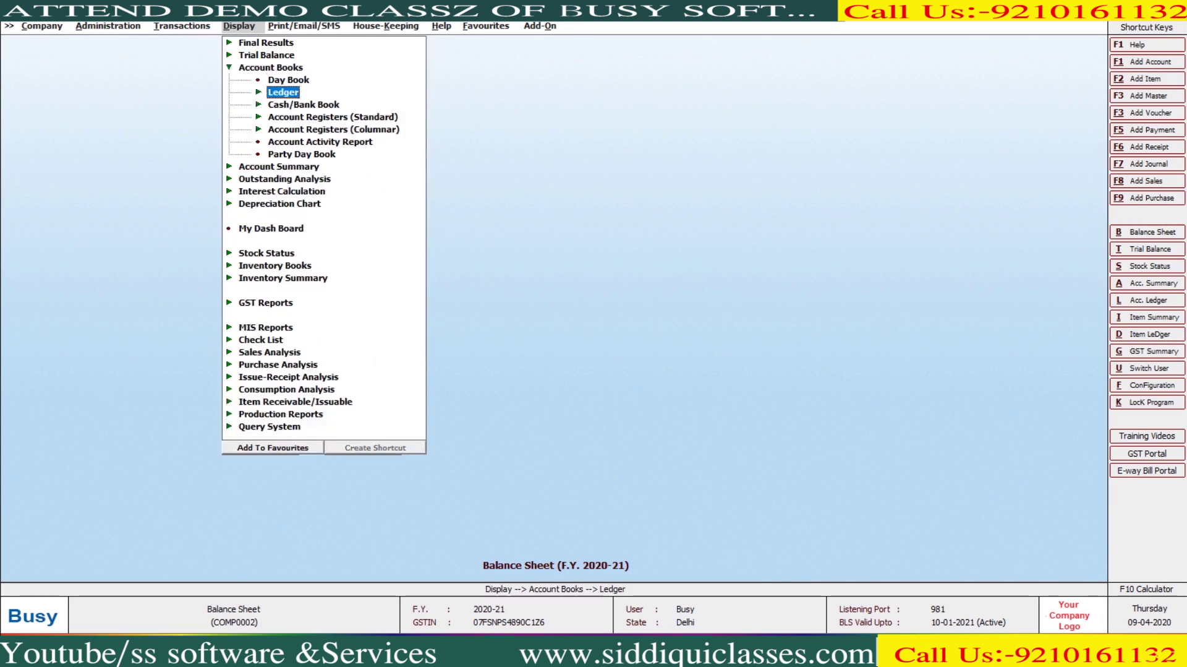
key("Return")
key("Return")
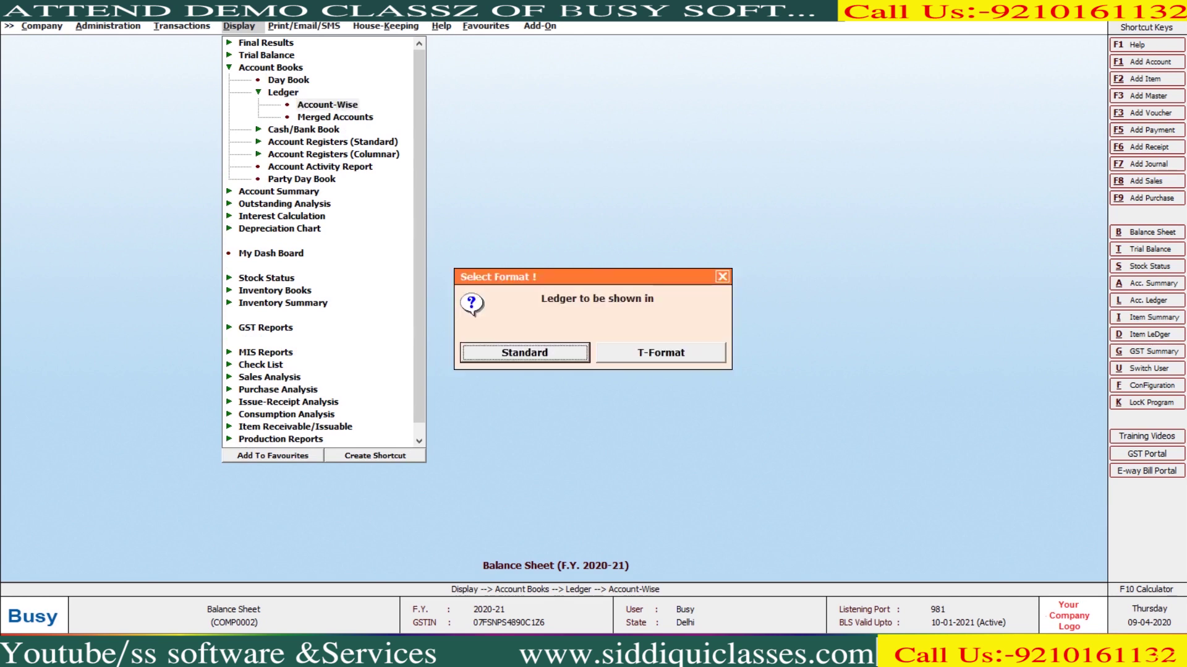
key("Return")
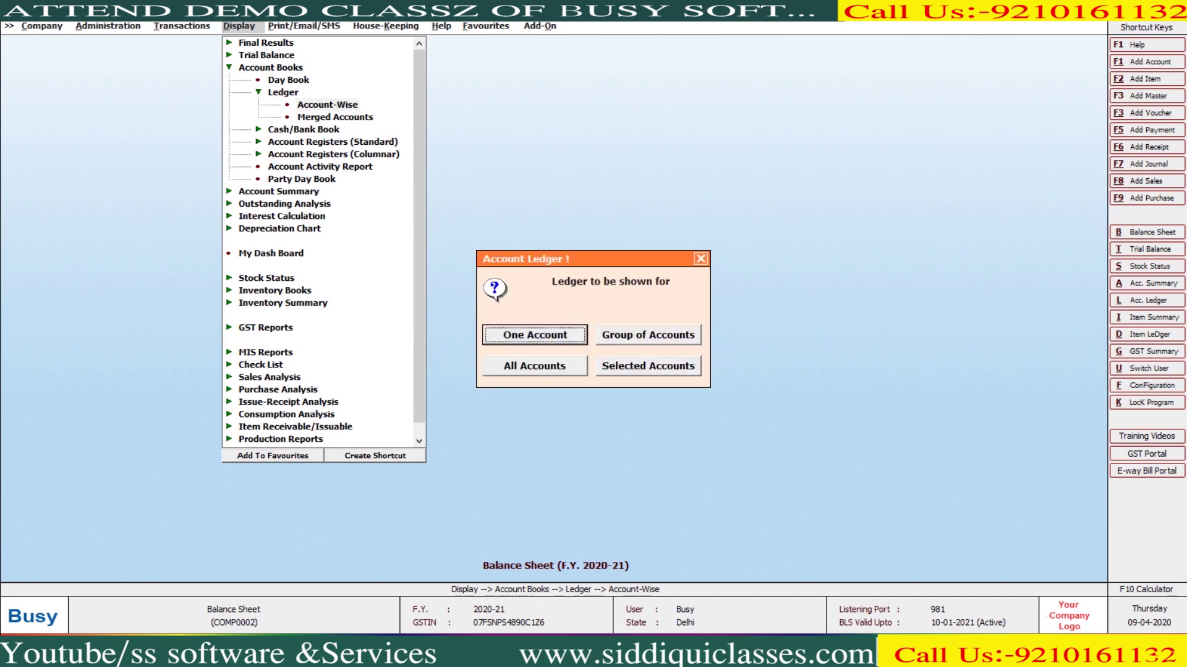
key("Return")
key("Return")
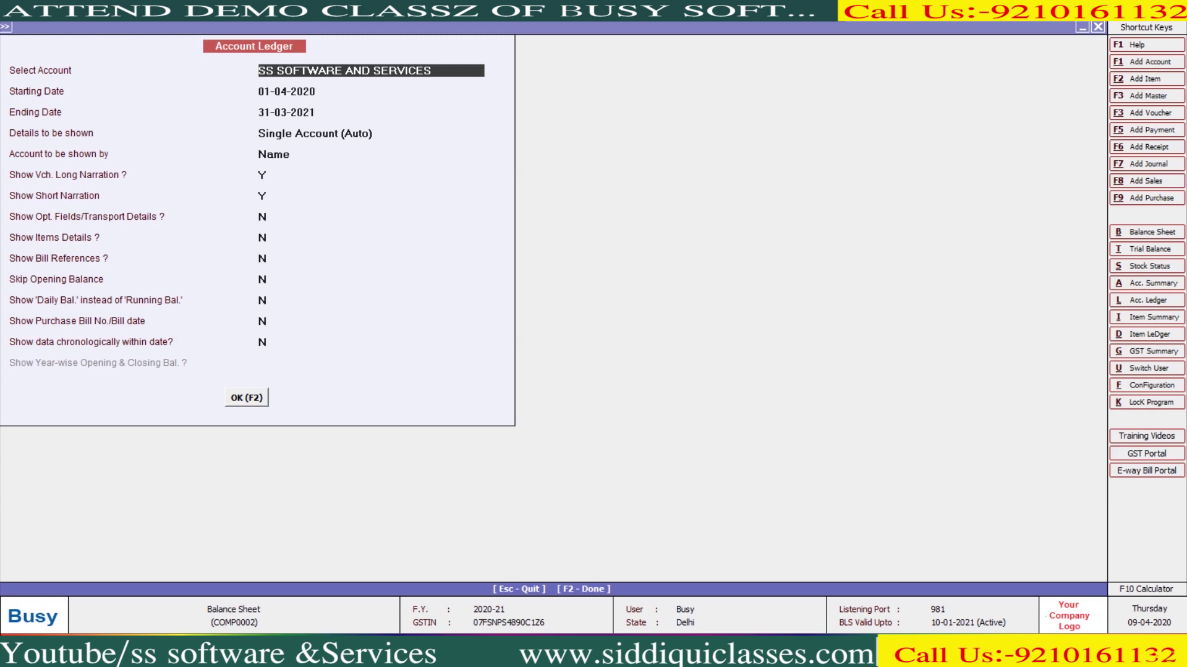
key("Escape")
key("Escape")
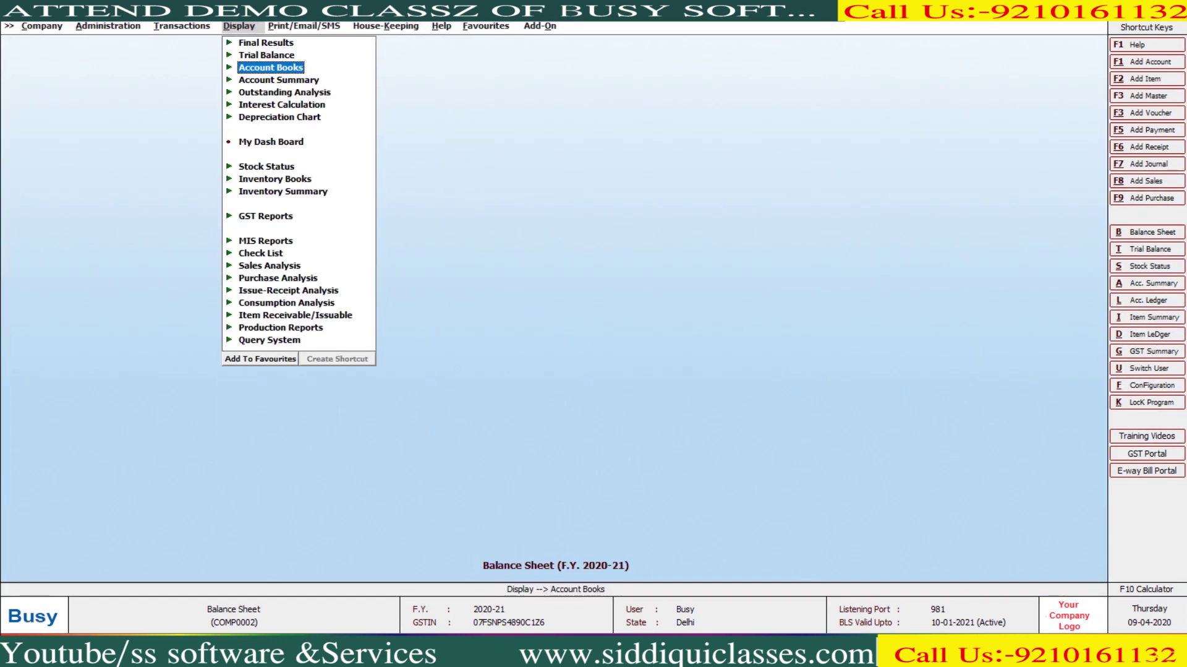
Open the T-format account-wise ledger for SS SOFTWARE AND SERVICES
key("Down")
key("Down")
key("Return")
key("Down")
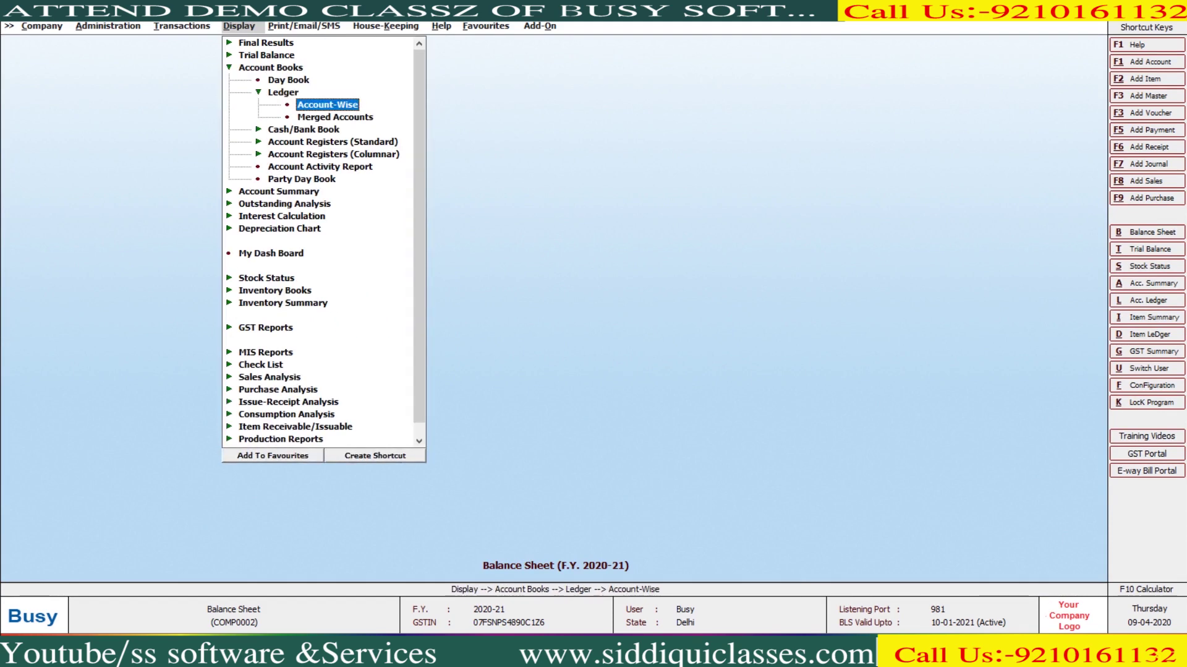
key("Return")
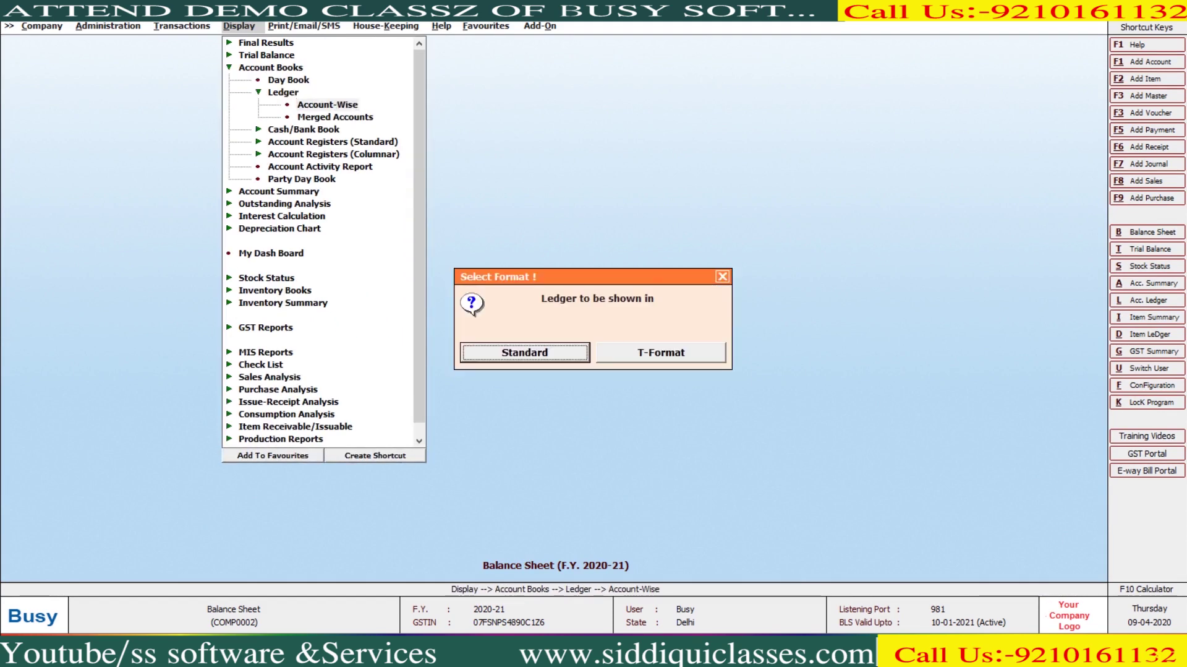
key("Right")
key("Return")
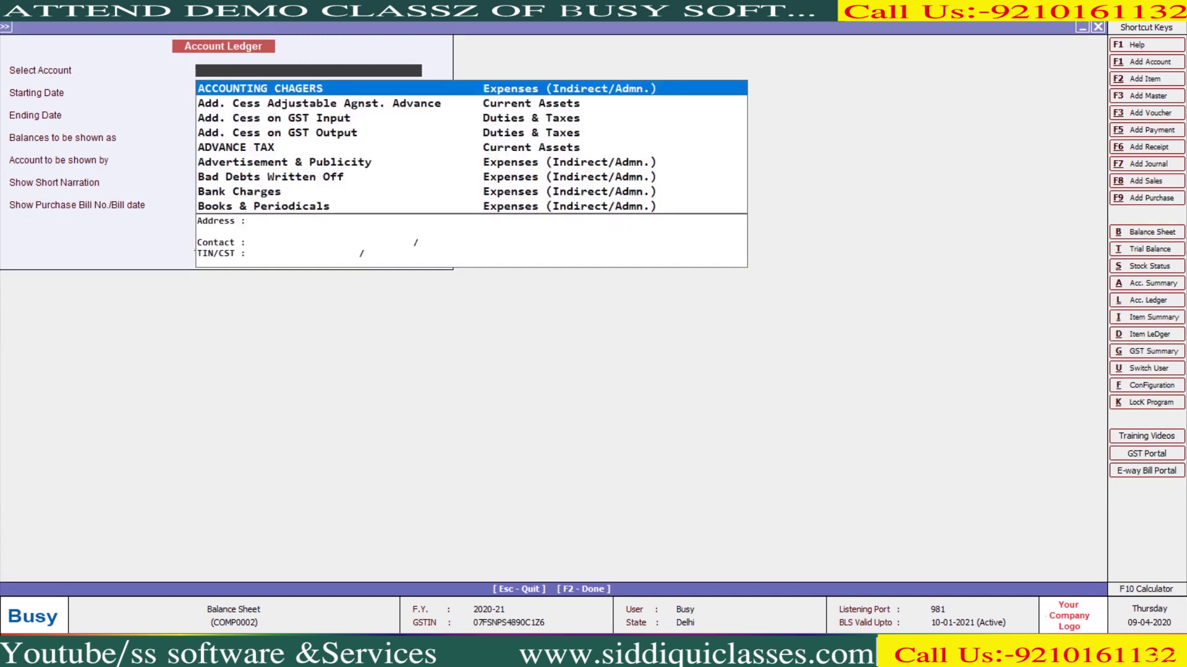
type("ss")
key("Return")
key("F2")
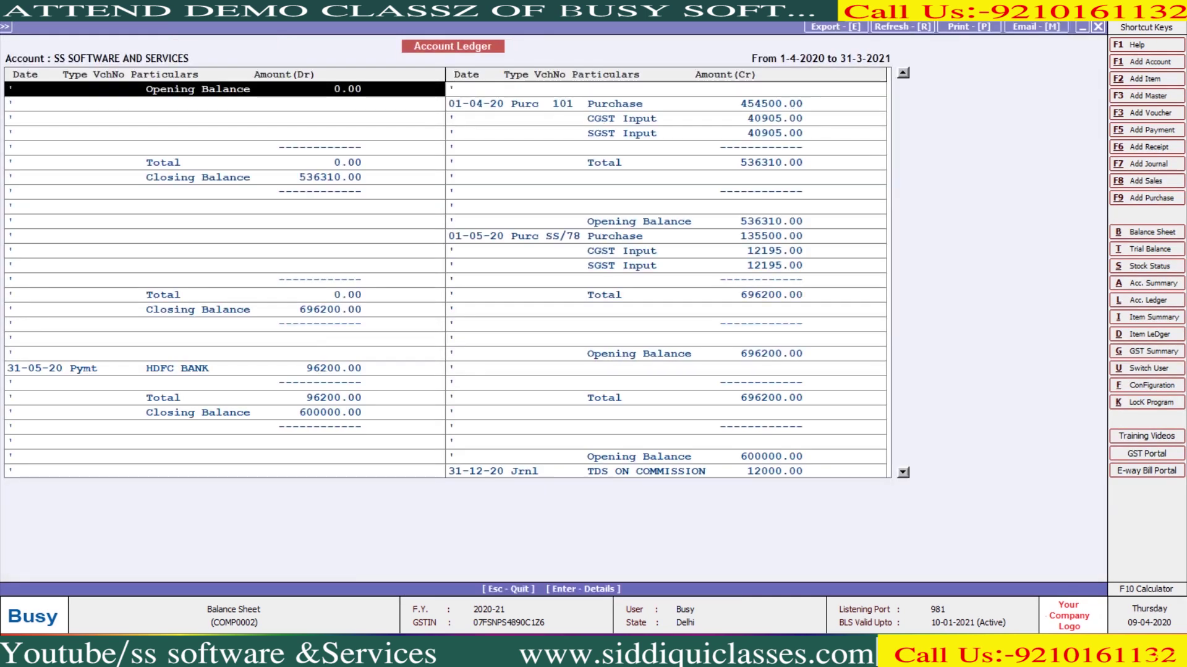
Print-preview the T-format ledger and close the preview
key("alt+p")
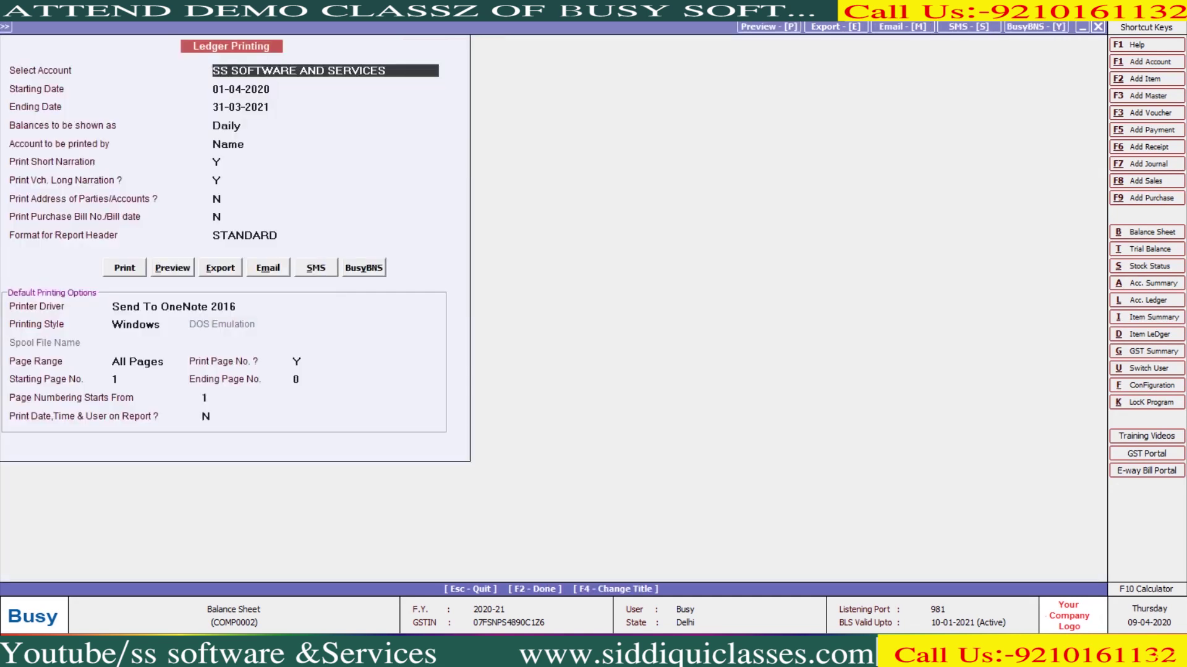
key("alt+p")
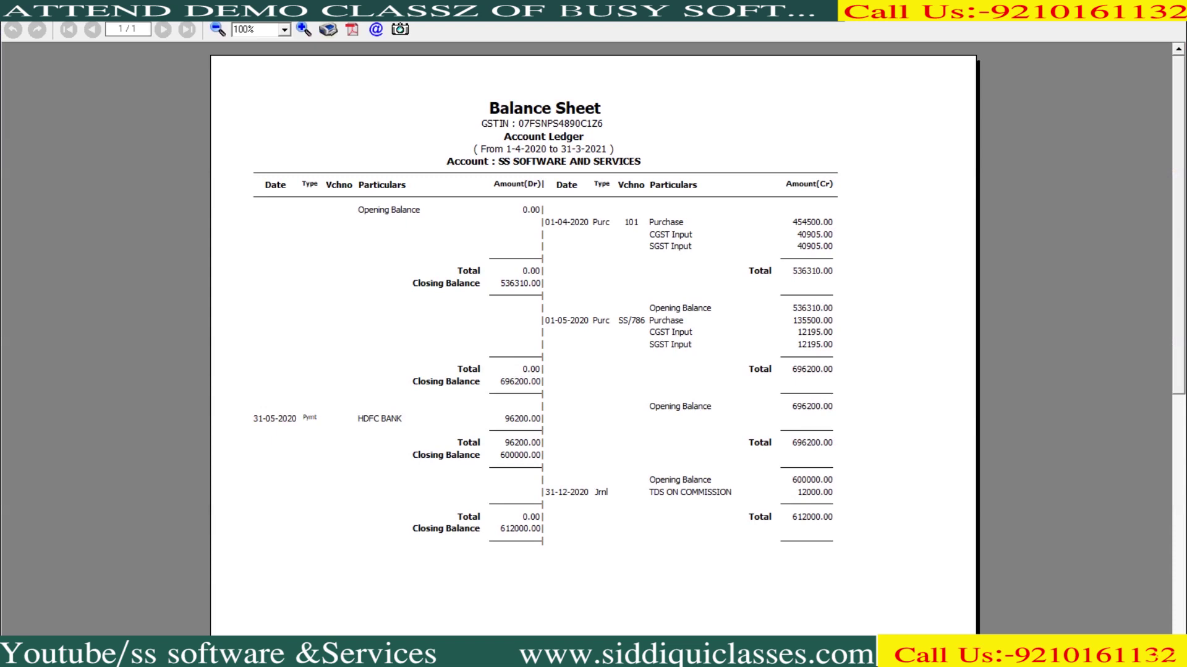
key("Escape")
key("Escape")
key("Escape")
key("Escape")
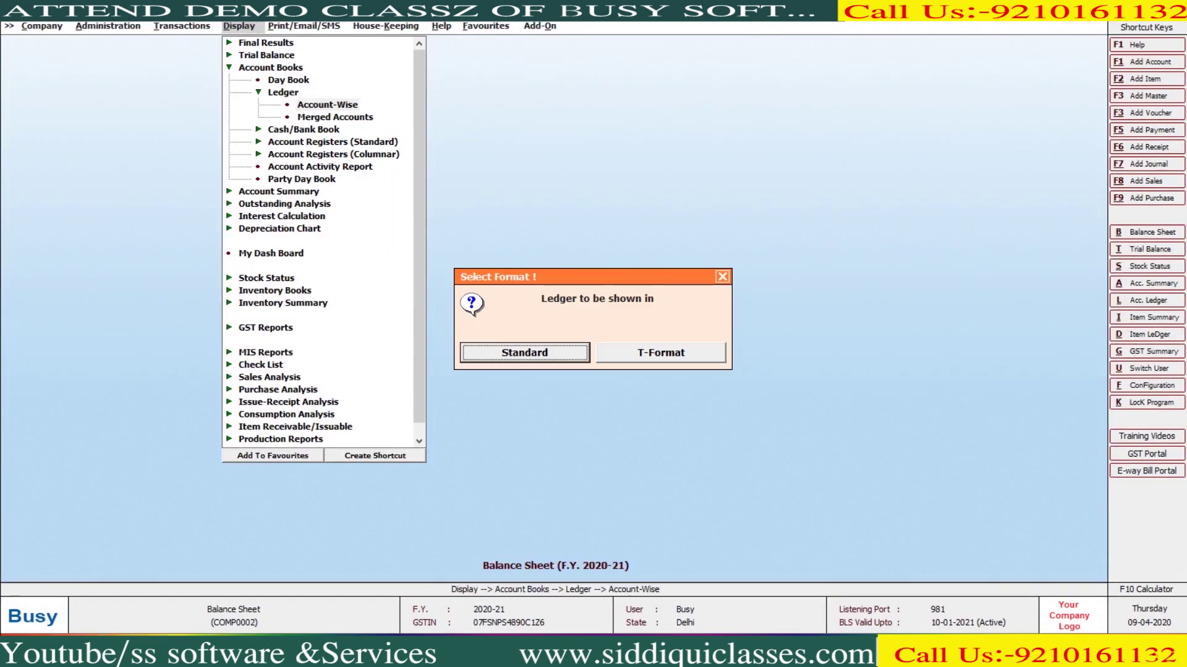
View the group-of-accounts ledger for Sundry Debtors with its three debtors' balances
key("Return")
key("Return")
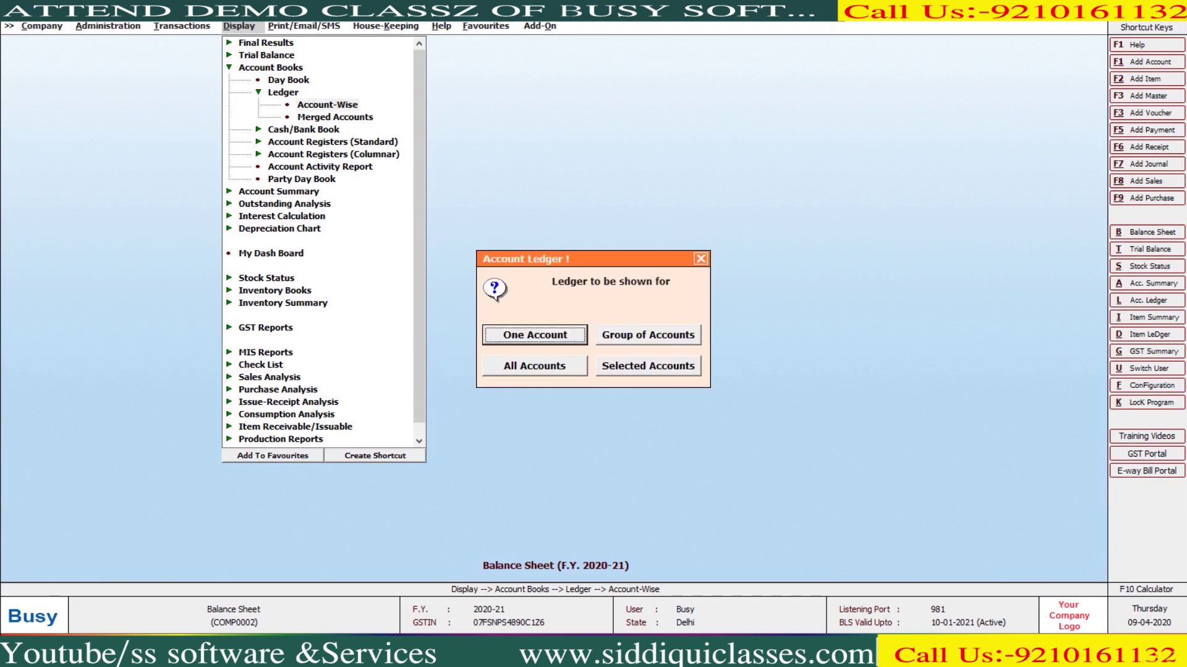
key("Right")
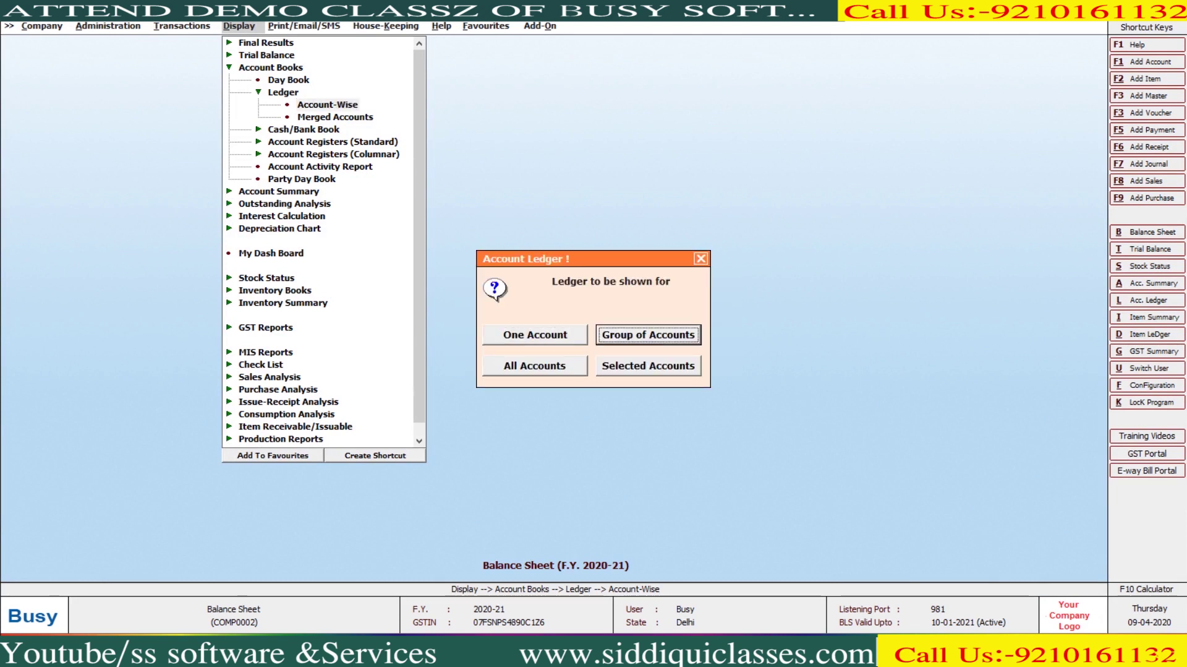
key("Return")
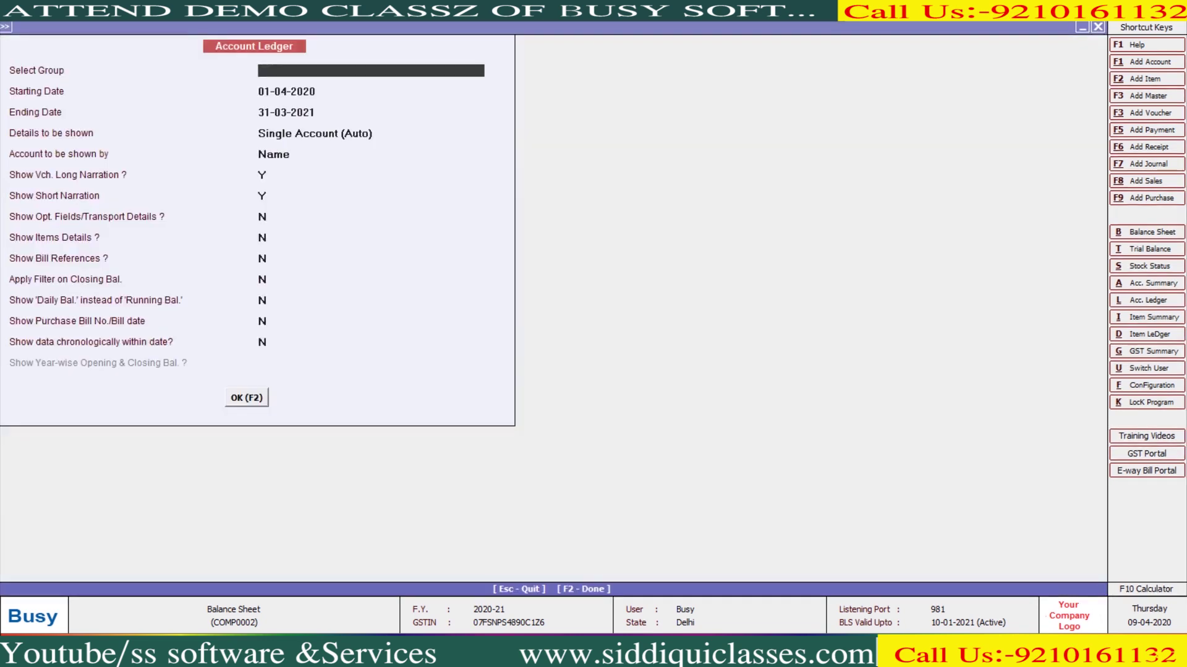
type("su")
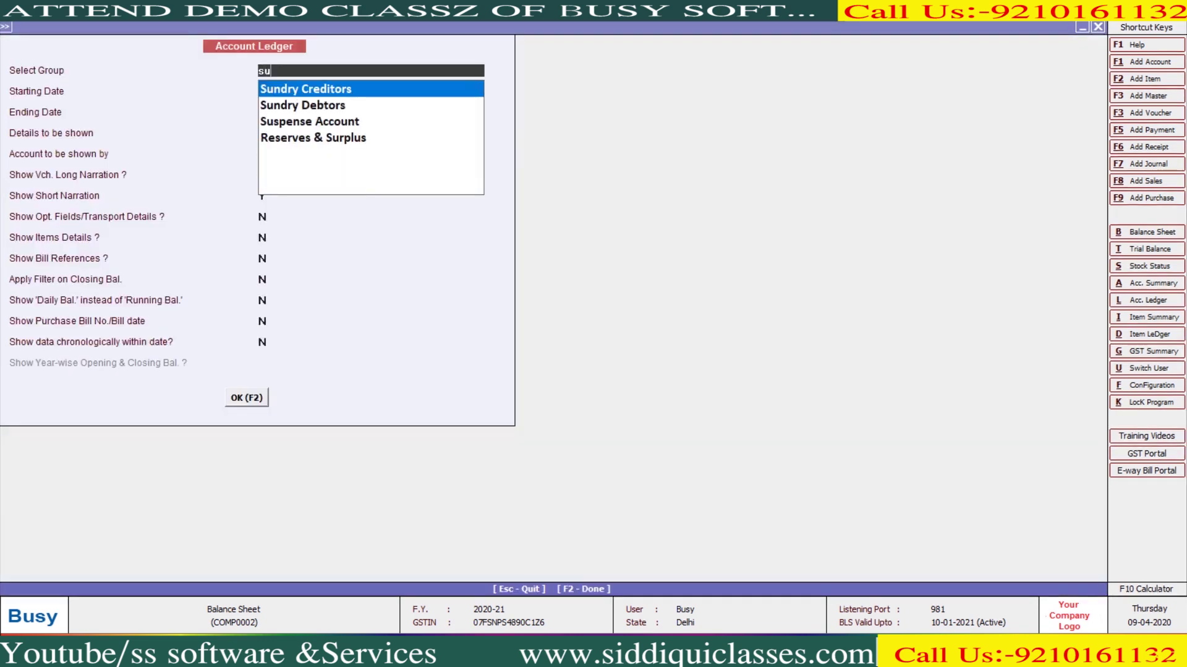
key("Down")
key("Return")
key("F2")
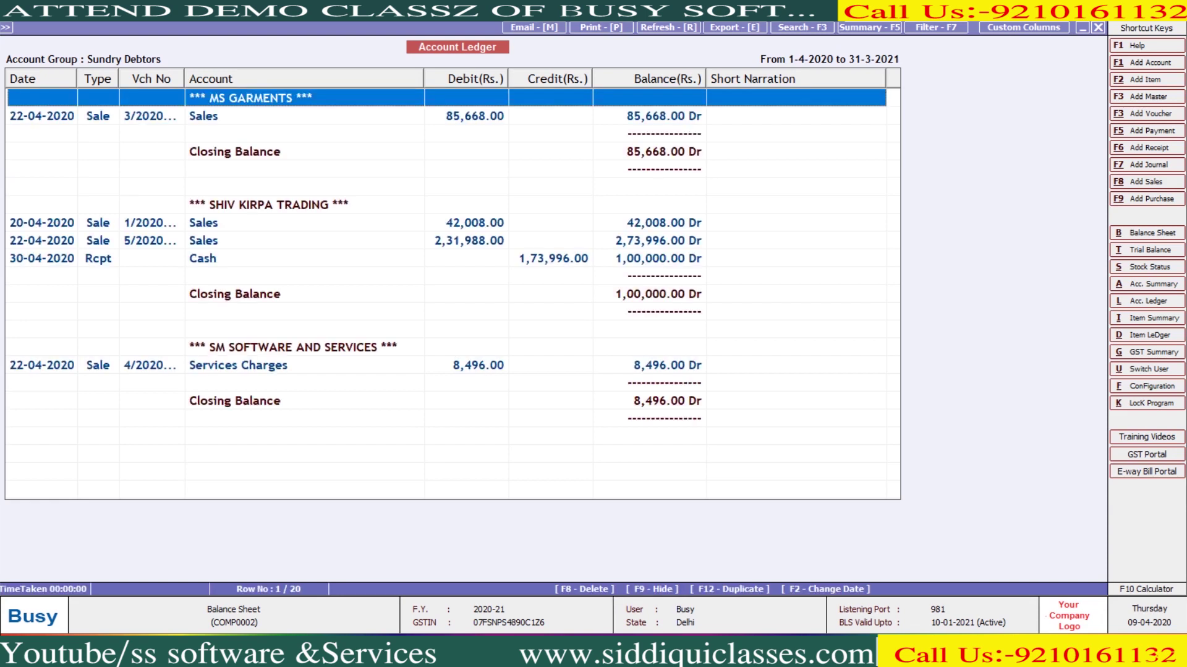
key("Down")
key("Down")
key("Down")
key("Down")
key("Down")
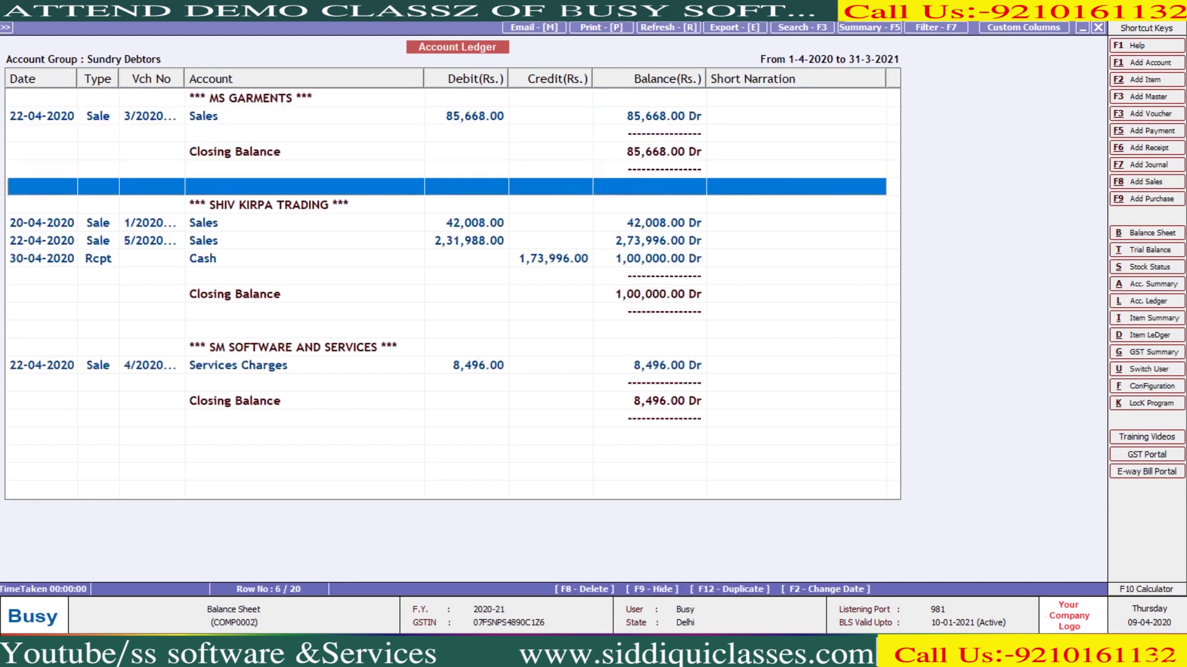
Switch the group ledger options to Sundry Creditors
key("Escape")
type("sun")
key("Return")
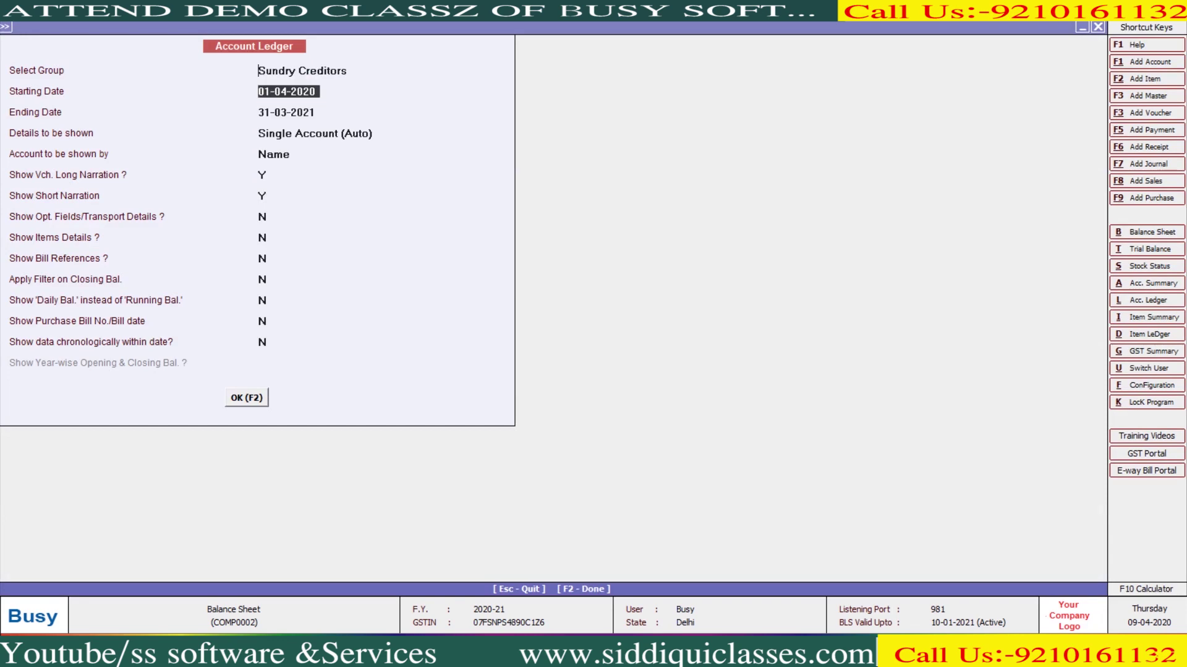
View the Sundry Creditors group ledger for 1-4-2020 to 31-3-2021
key("F2")
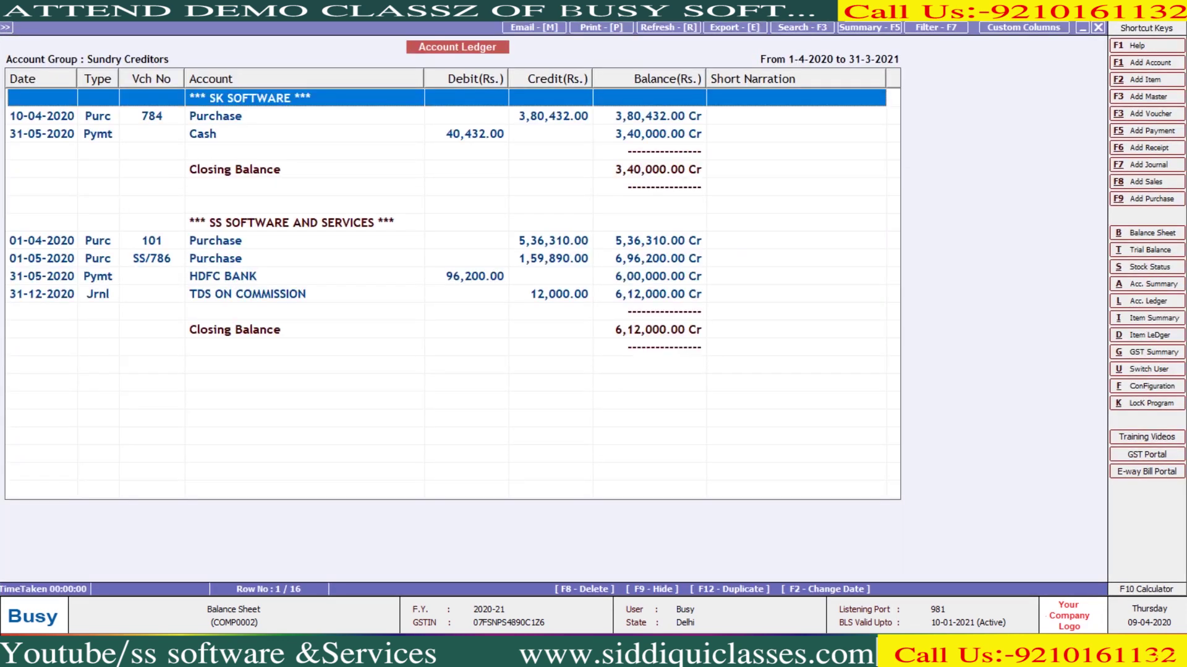
key("Down")
key("Down")
key("Down")
key("Down")
key("Down")
key("Down")
key("Down")
key("Down")
key("Down")
key("Down")
key("Down")
key("Down")
key("Down")
key("Down")
key("Down")
key("Up")
key("Up")
key("Up")
key("Up")
key("Up")
key("Up")
key("Up")
key("Up")
key("Up")
key("Up")
key("Up")
key("Up")
key("Up")
key("Up")
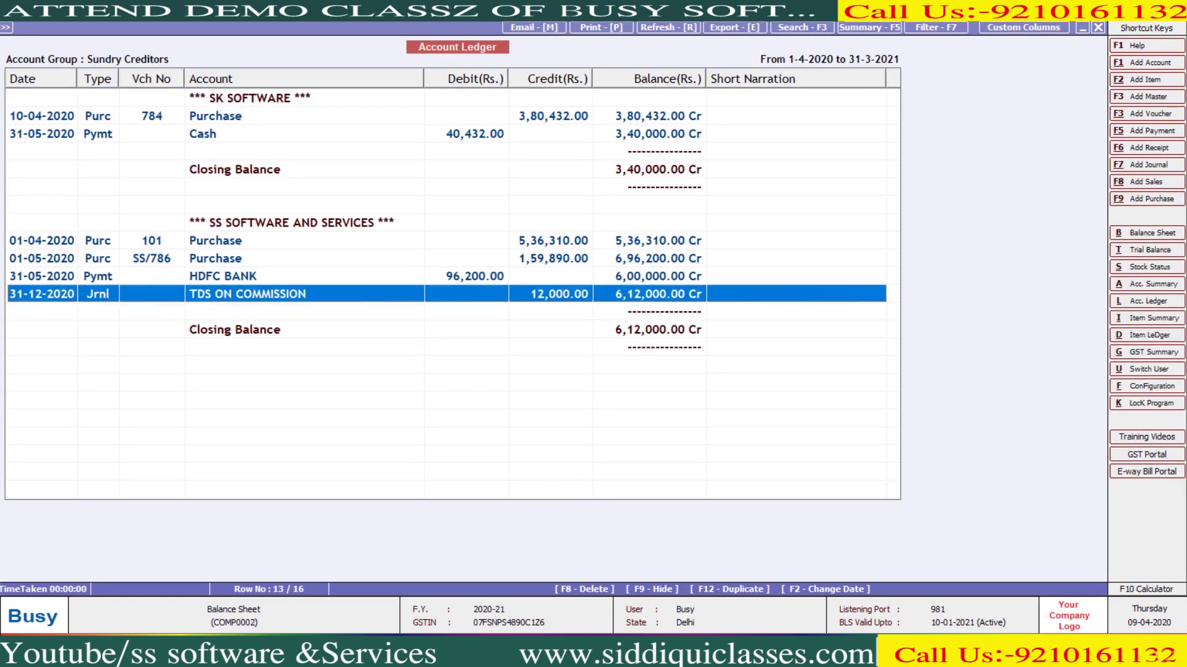
key("Down")
key("Down")
key("Down")
key("Down")
key("Down")
key("Down")
key("Down")
key("Down")
key("Down")
key("Down")
key("Down")
key("Down")
key("Down")
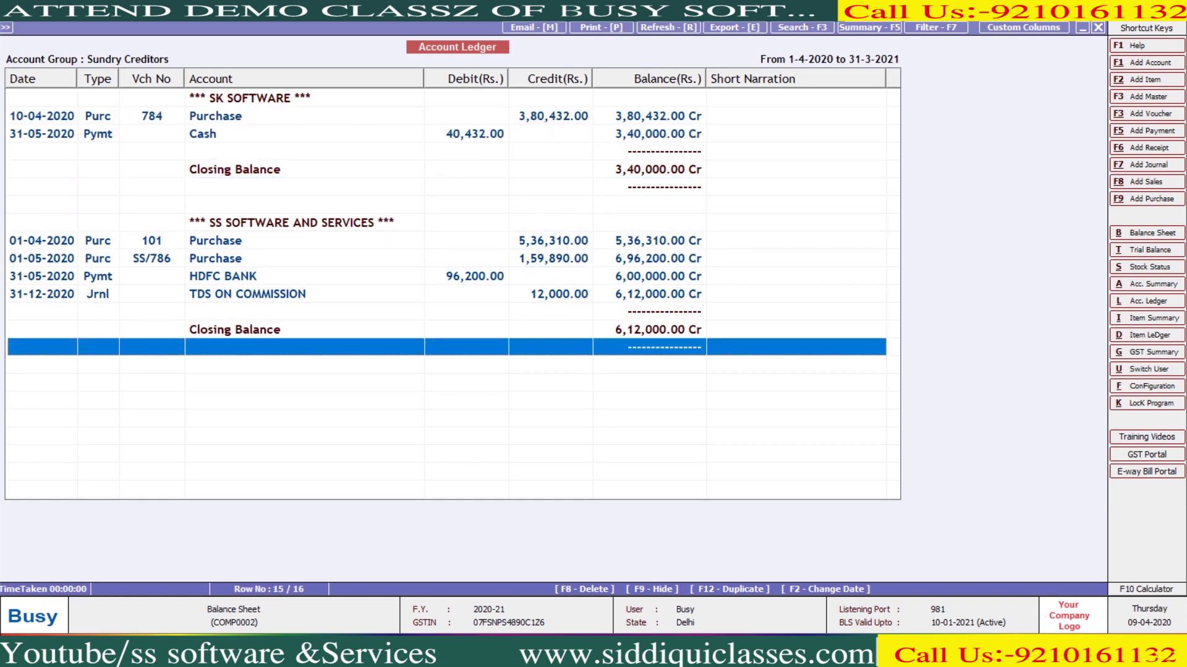
Step through the details and narration options, rerun the ledger, then back out
key("Escape")
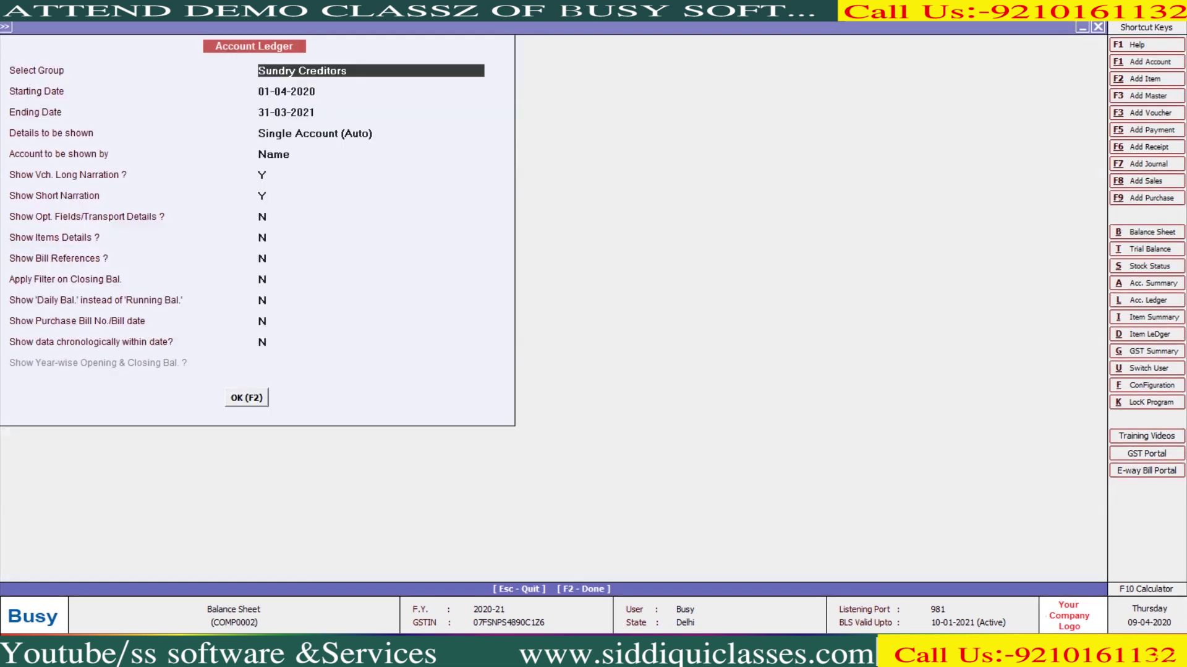
key("Return")
key("Return")
key("Return")
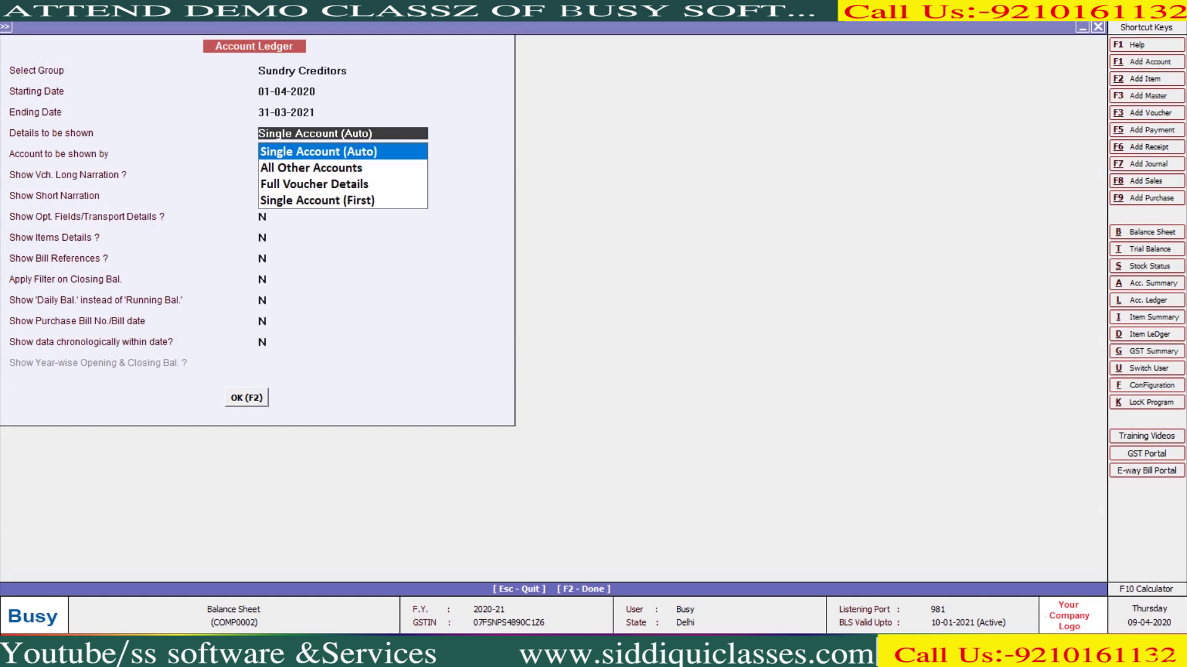
key("Return")
key("Return")
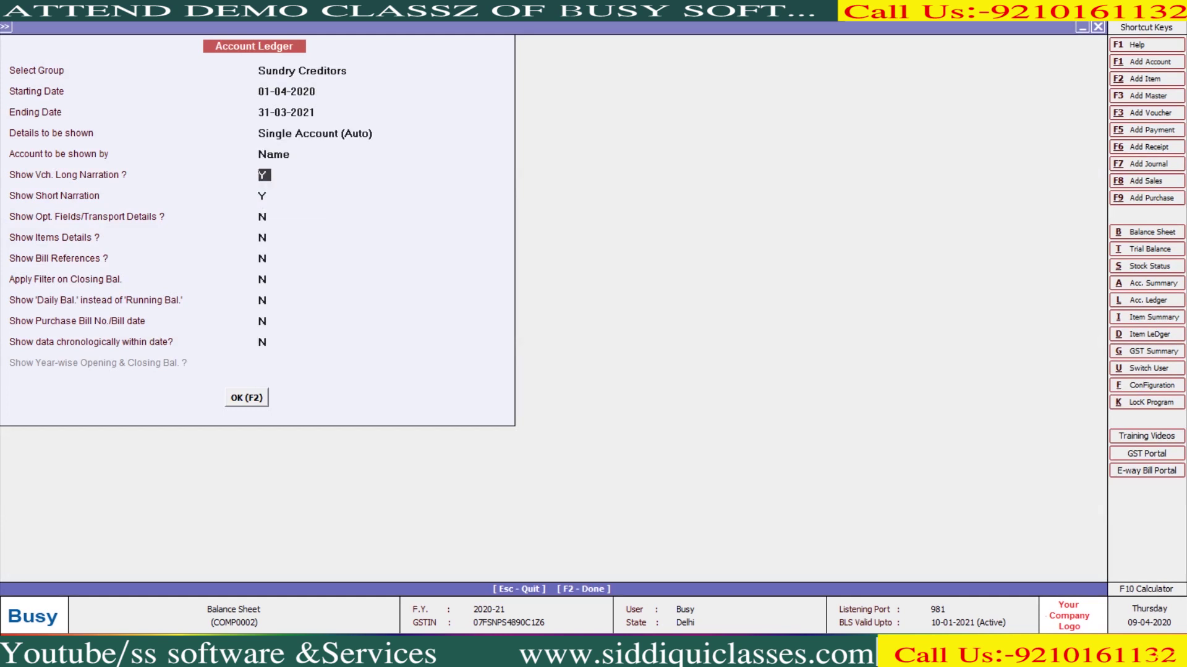
key("Return")
key("Return")
key("Return")
key("Return")
key("Return")
key("Return")
key("Return")
key("Return")
key("Return")
key("Return")
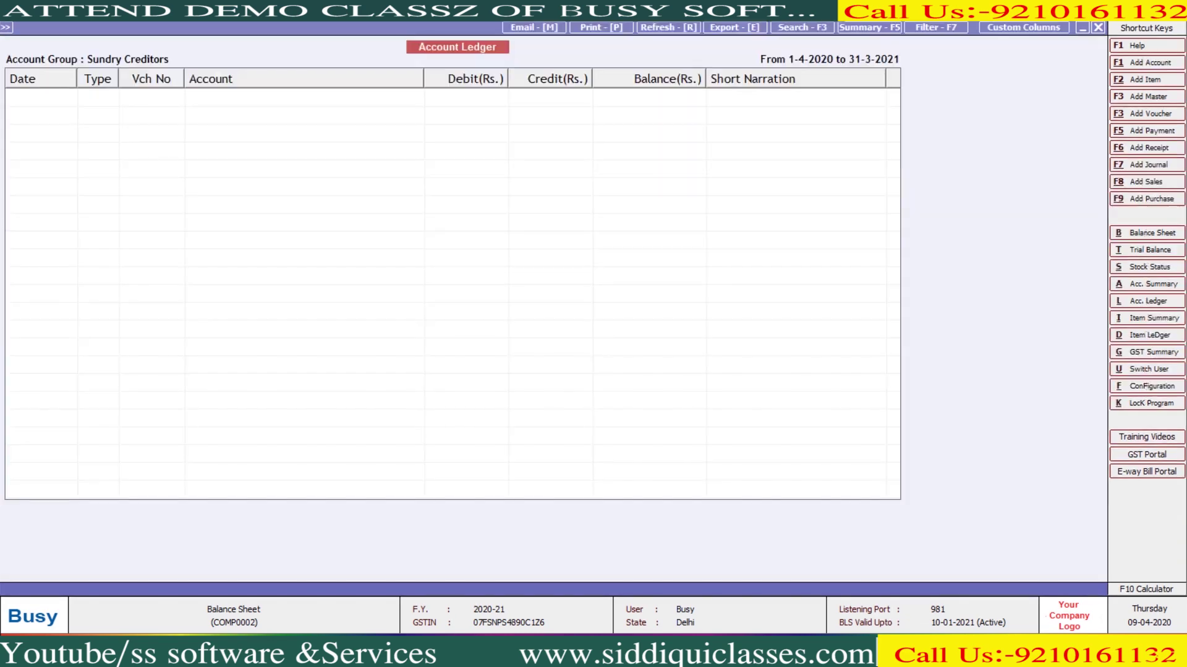
key("Escape")
key("Escape")
key("Escape")
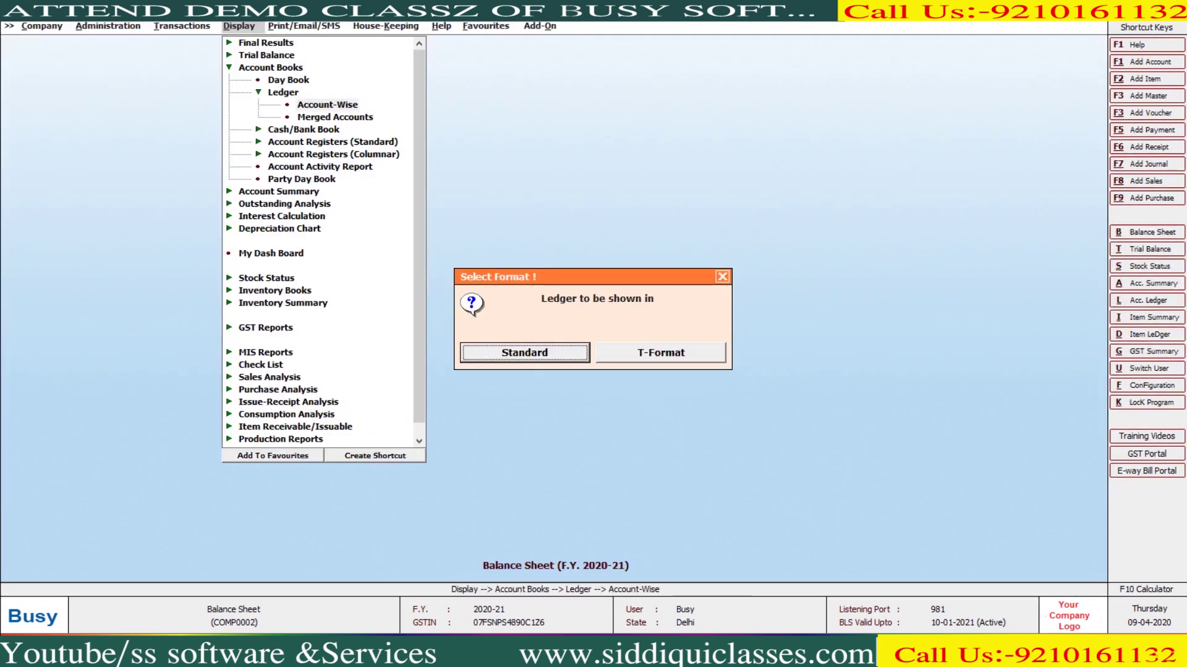
key("Escape")
Set the Standard ledger to Selected Accounts, view the account list, and cancel unchanged
key("Return")
key("Return")
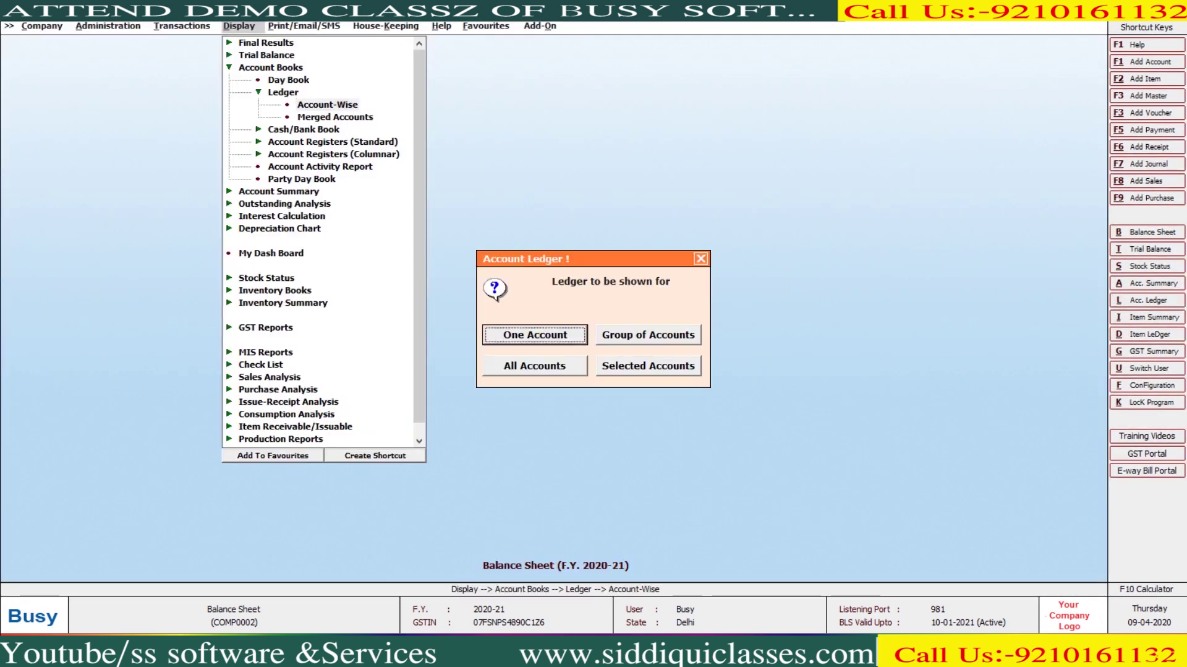
key("Tab")
key("Tab")
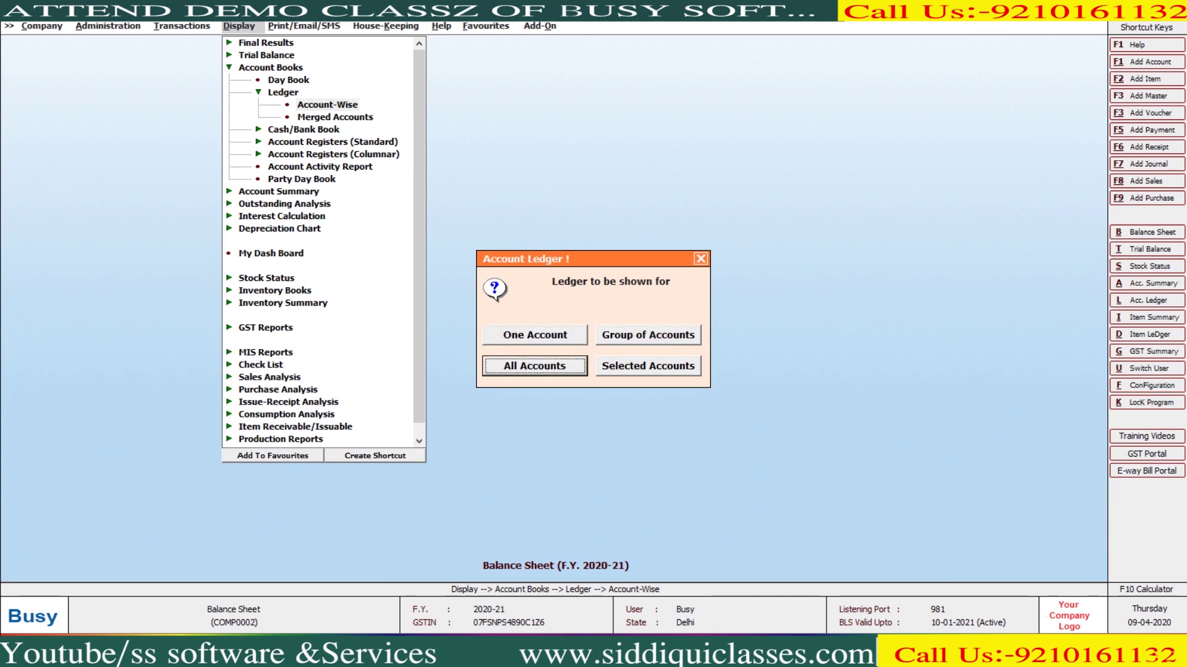
key("Tab")
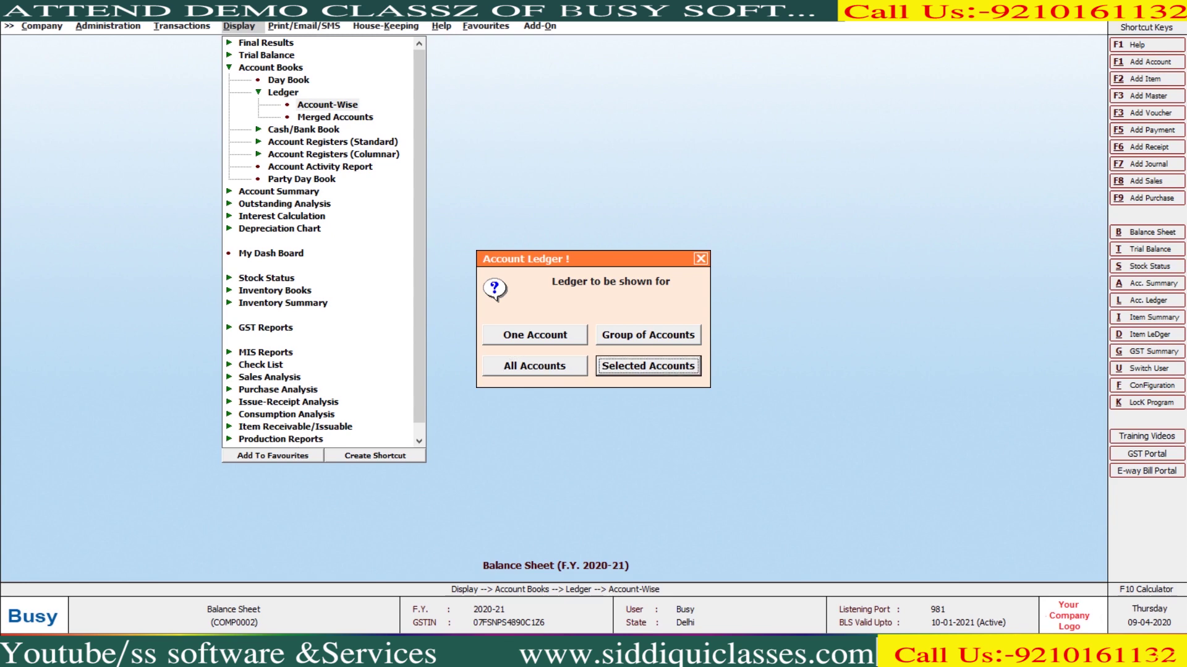
key("Return")
key("Return")
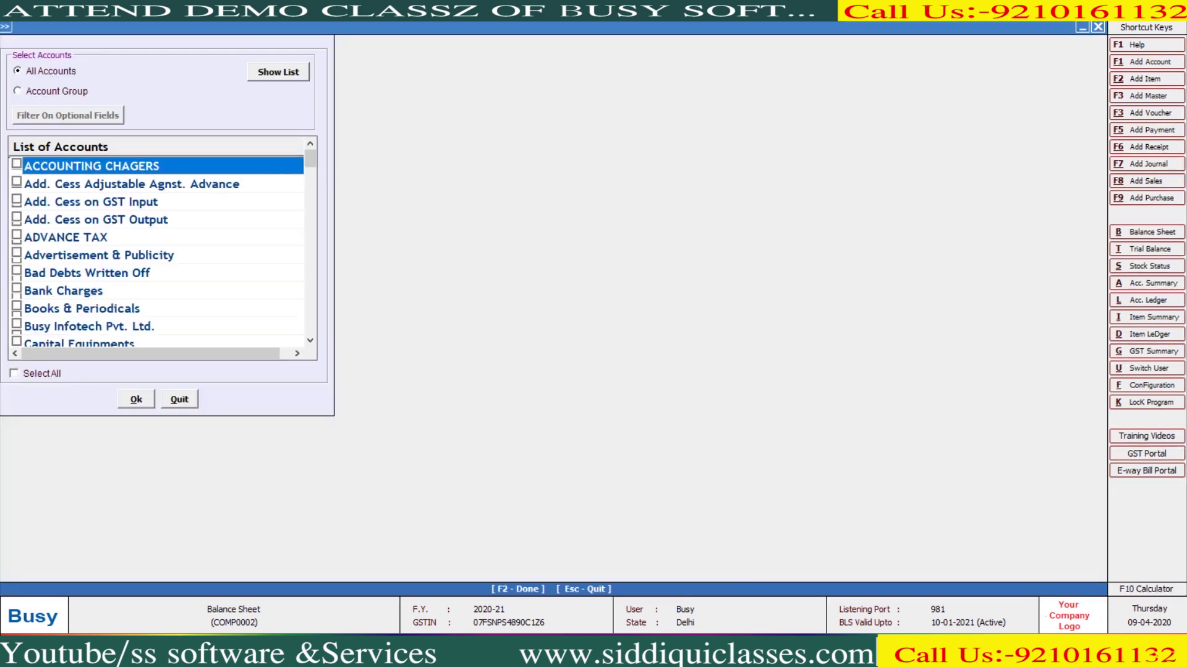
key("Escape")
key("Return")
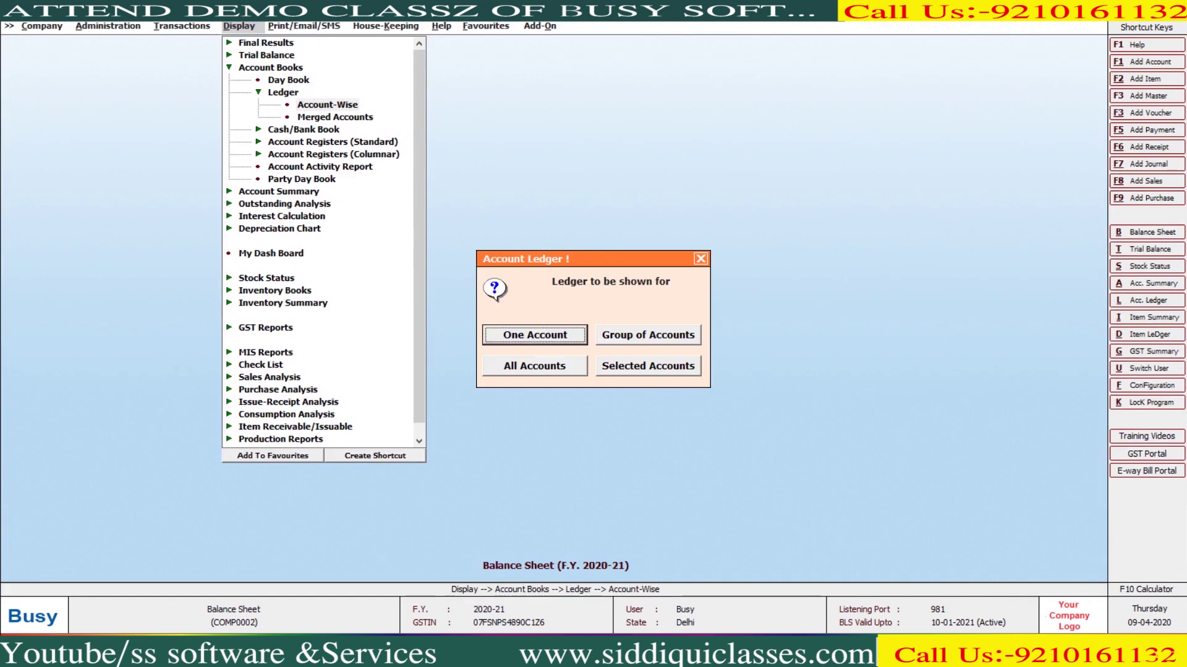
key("Escape")
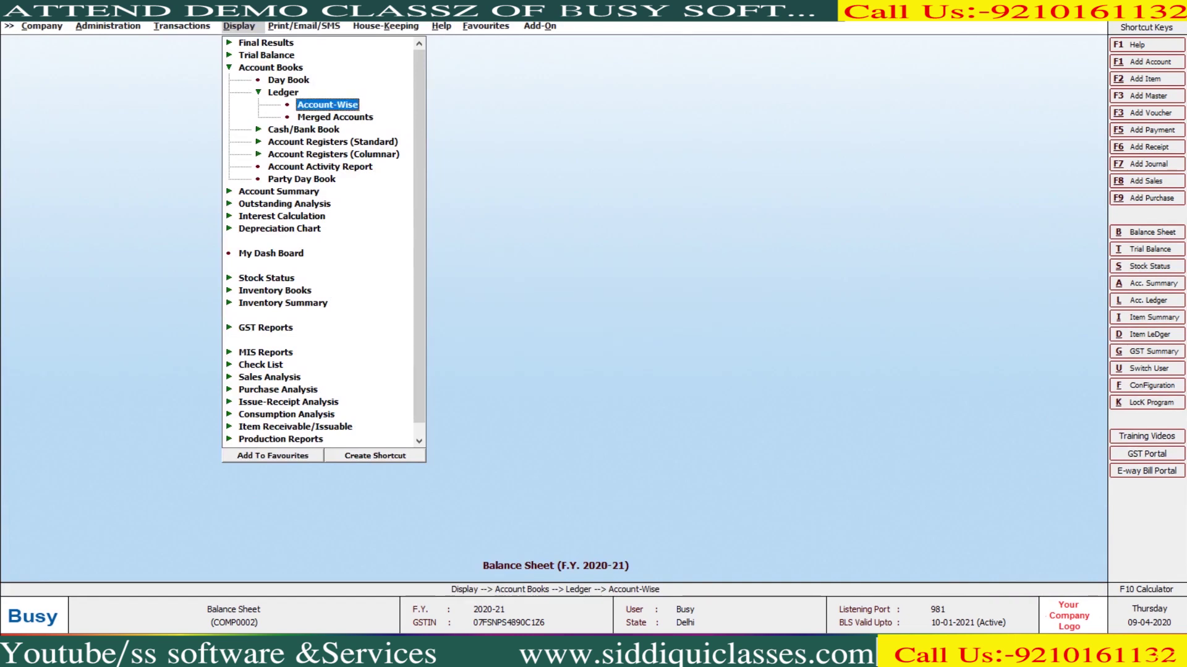
Generate the merged ledger for the Sundry Debtors group, closing at 1,94,164.00 Dr
key("Down")
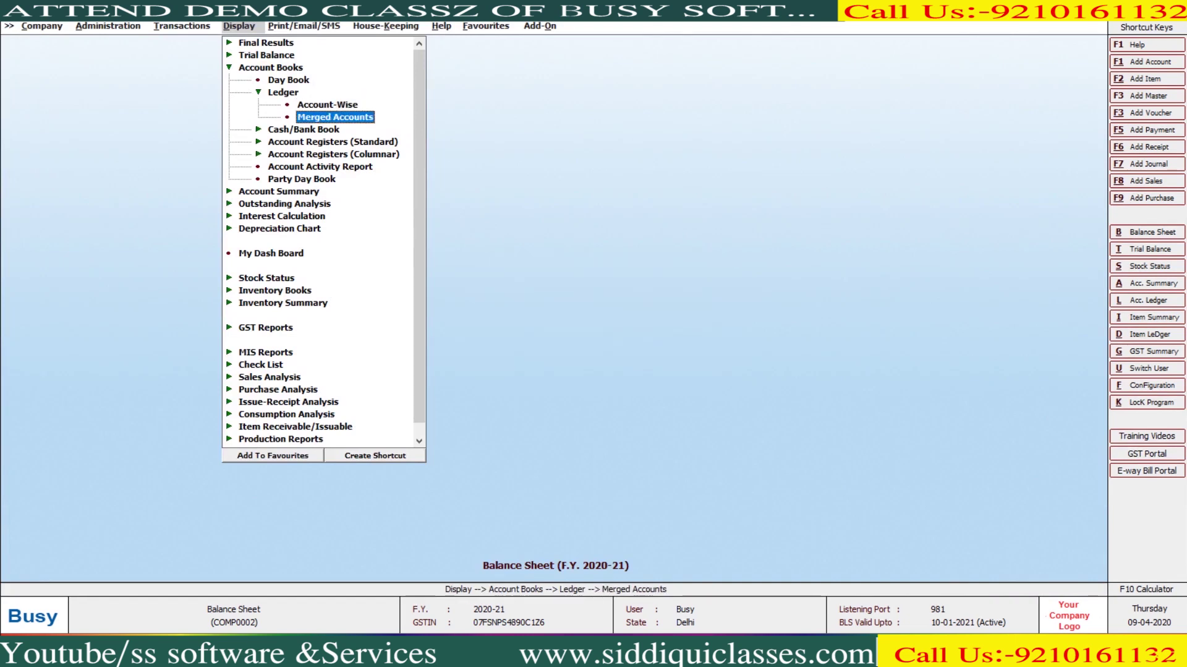
key("Return")
key("Escape")
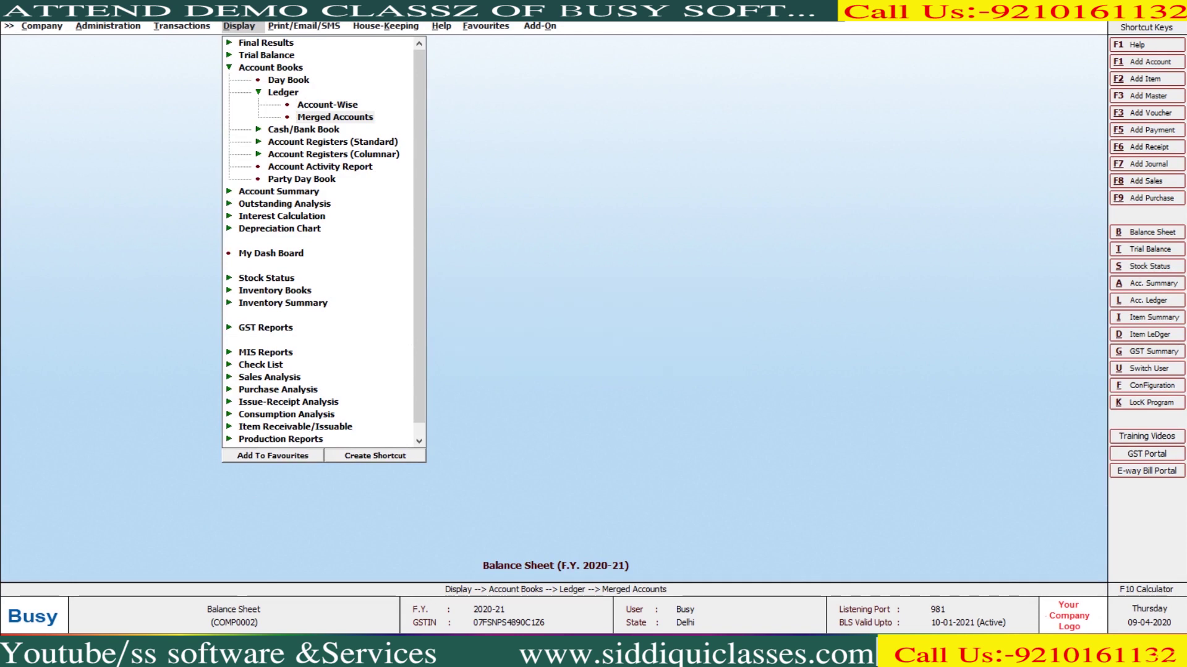
key("Return")
key("Return")
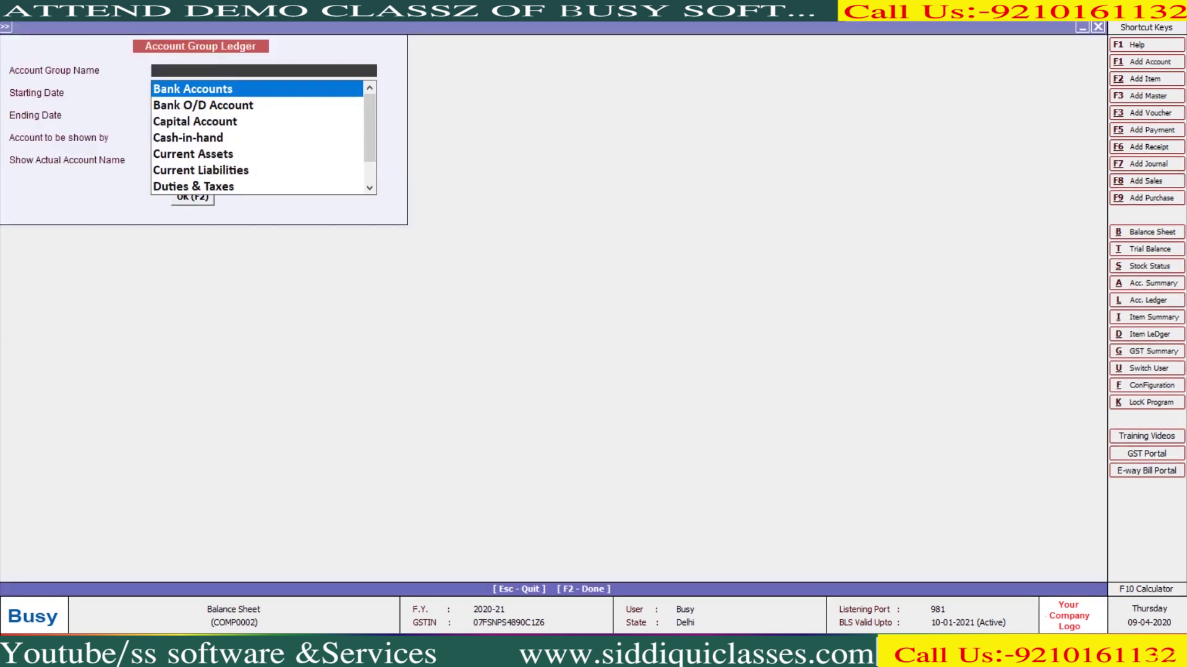
type("sun")
key("Down")
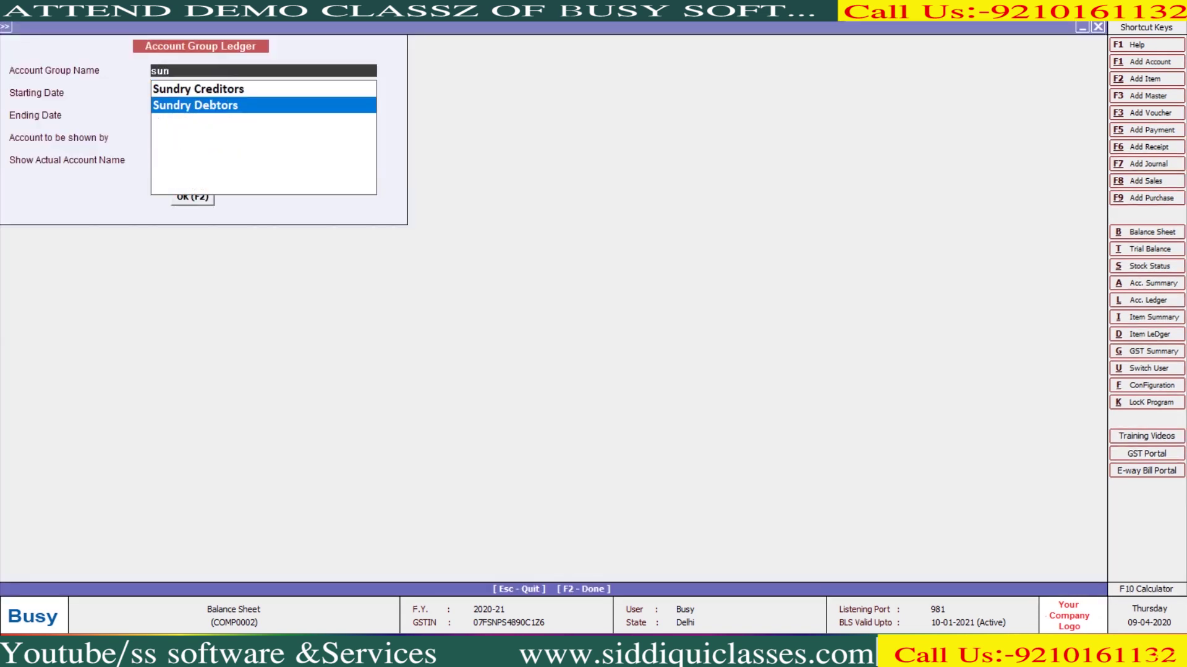
key("Return")
key("F2")
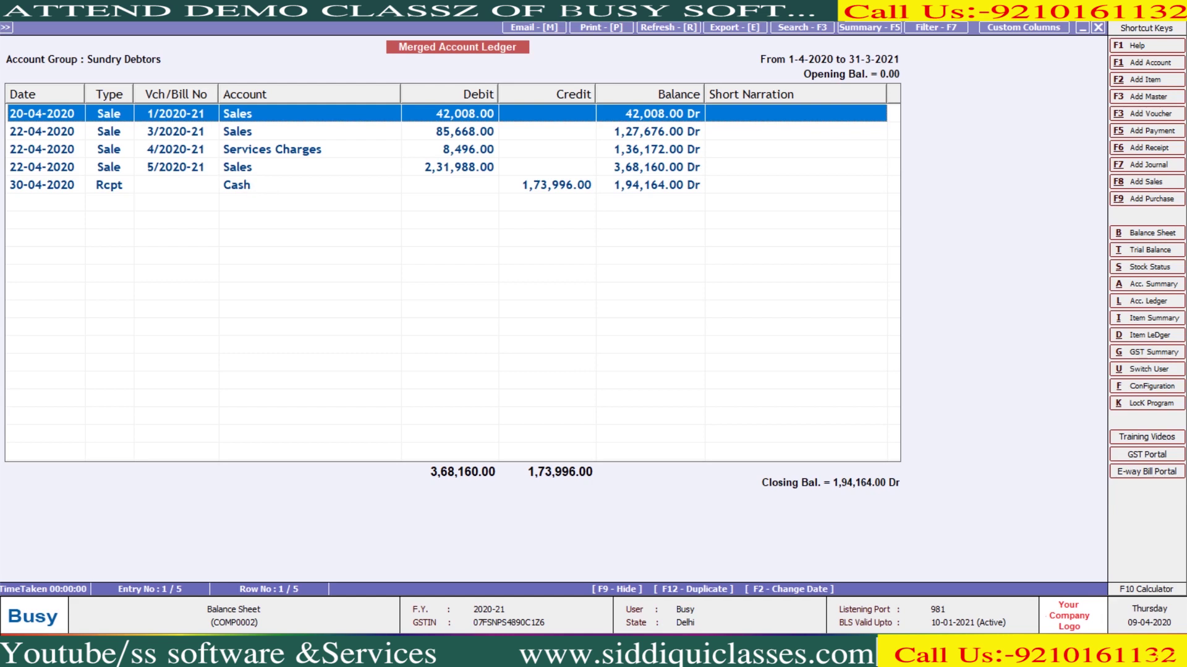
Close the merged ledger and expand the Cash/Bank Book report types
key("Escape")
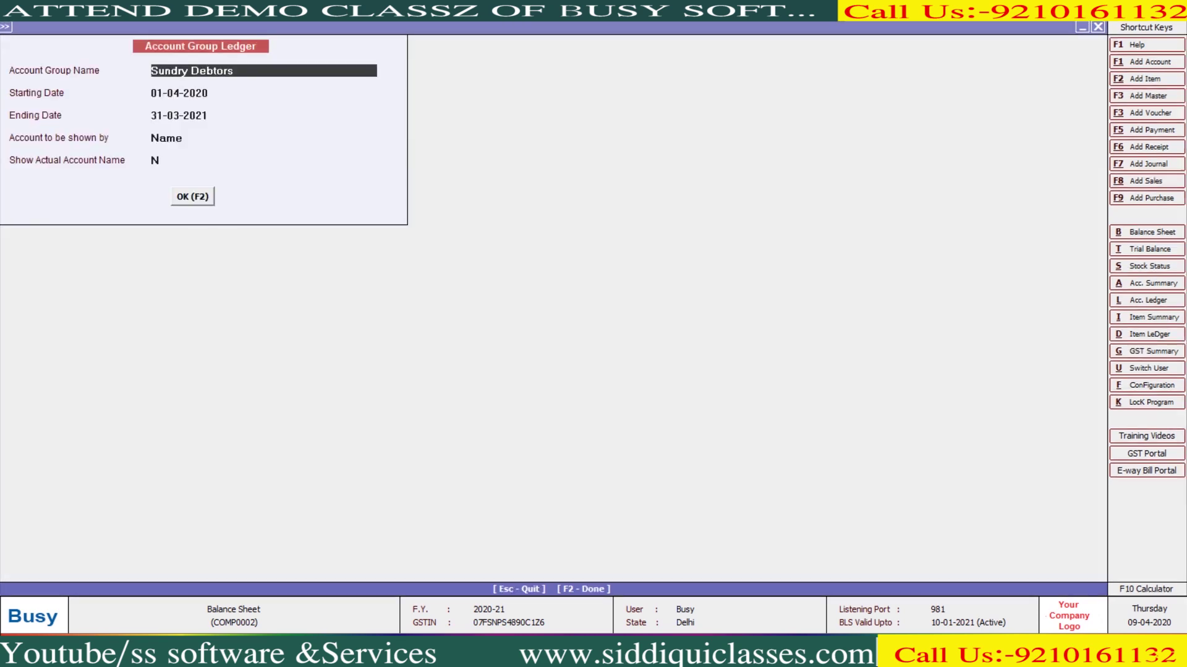
key("Escape")
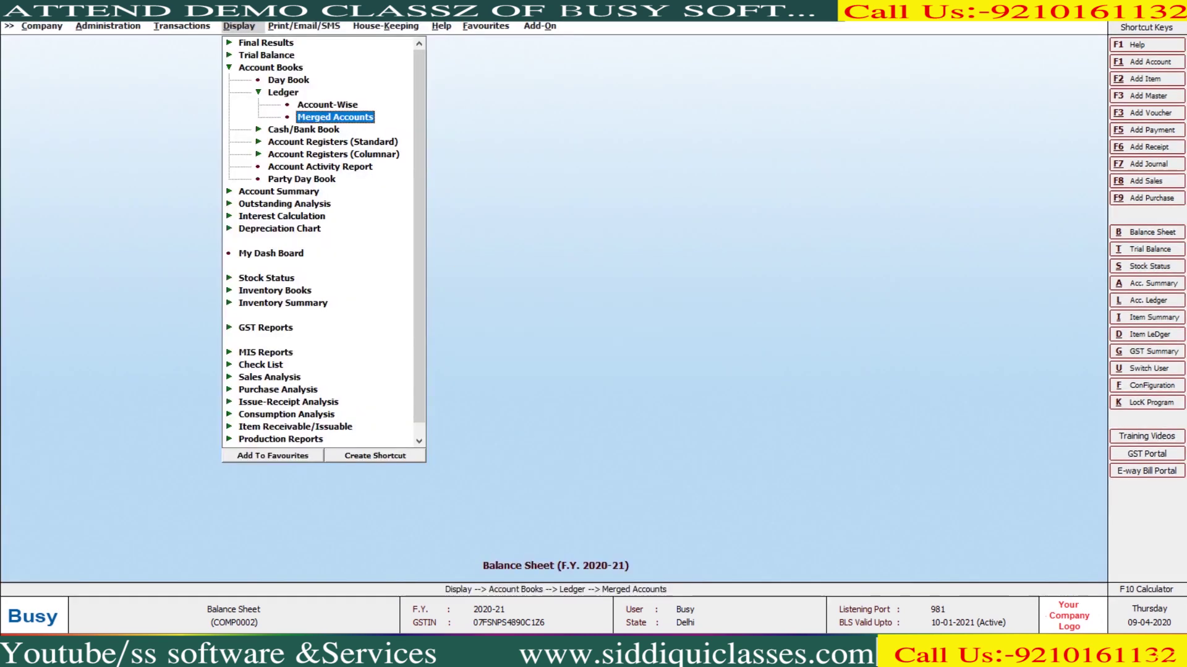
key("Left")
key("Left")
key("Down")
key("Right")
key("Right")
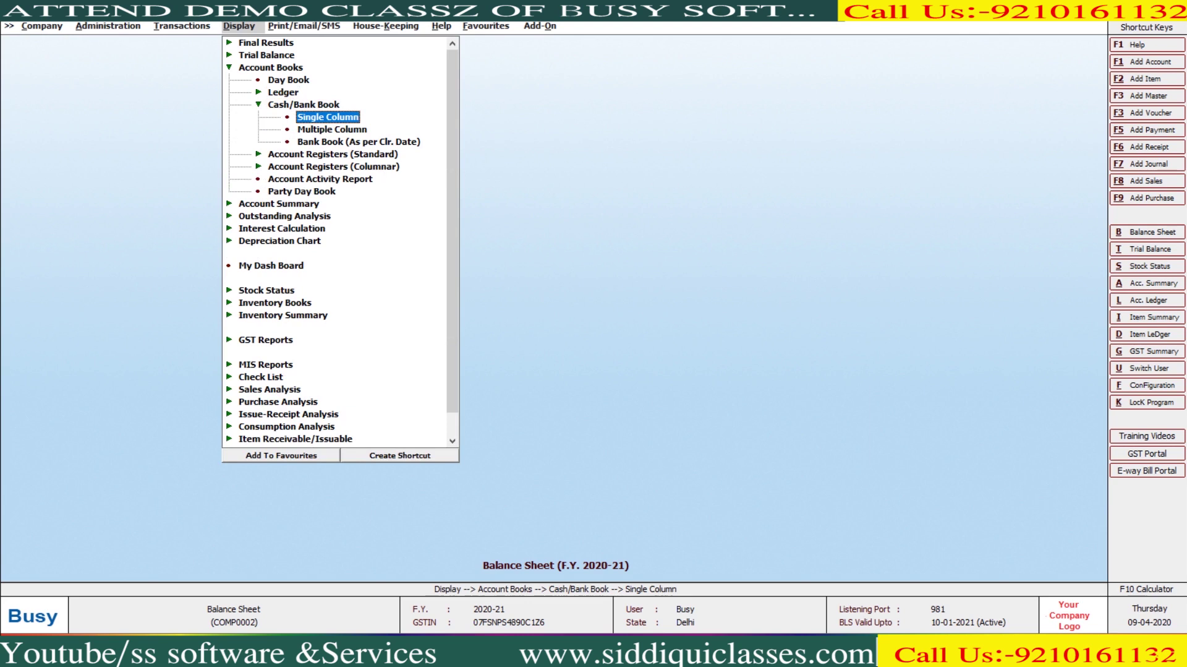
View the single-column cash book for Cash, closing at 3,08,174.00 Dr
key("Return")
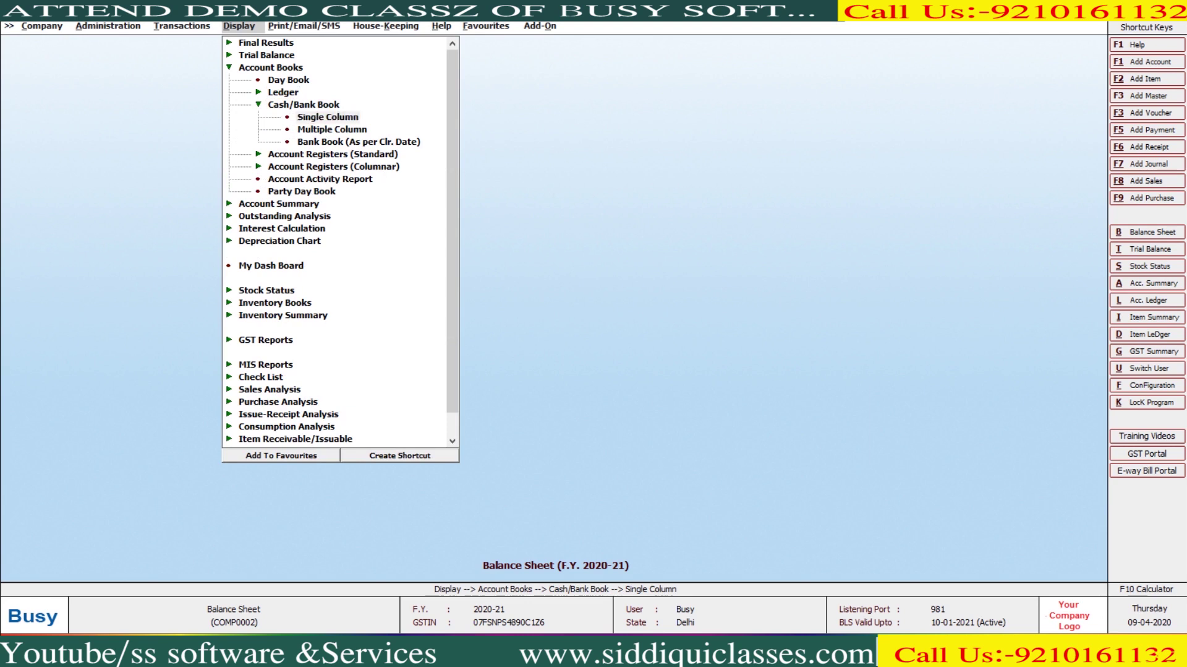
type("cas")
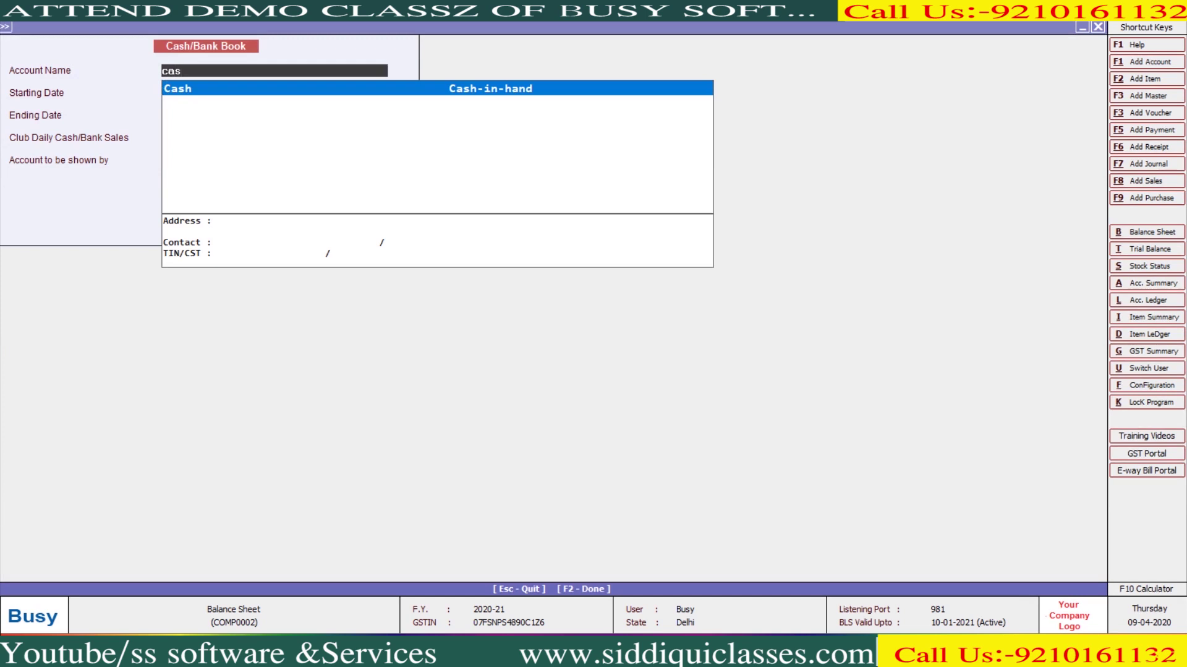
key("Return")
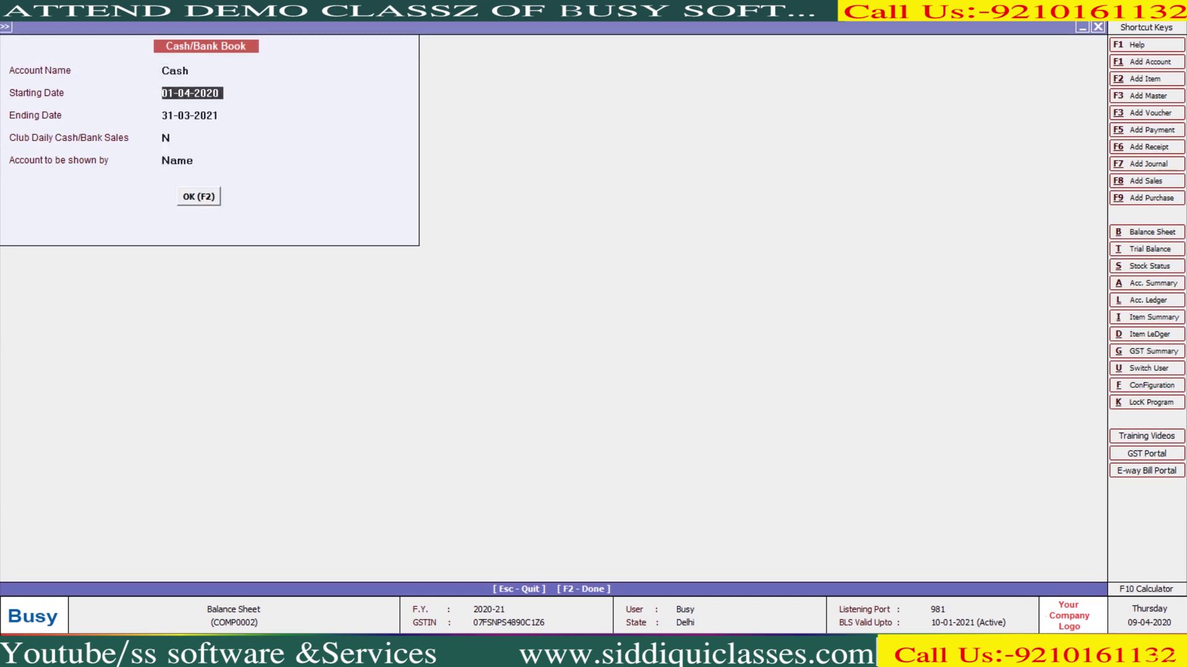
key("Return")
key("Return")
key("Return")
key("Return")
key("Return")
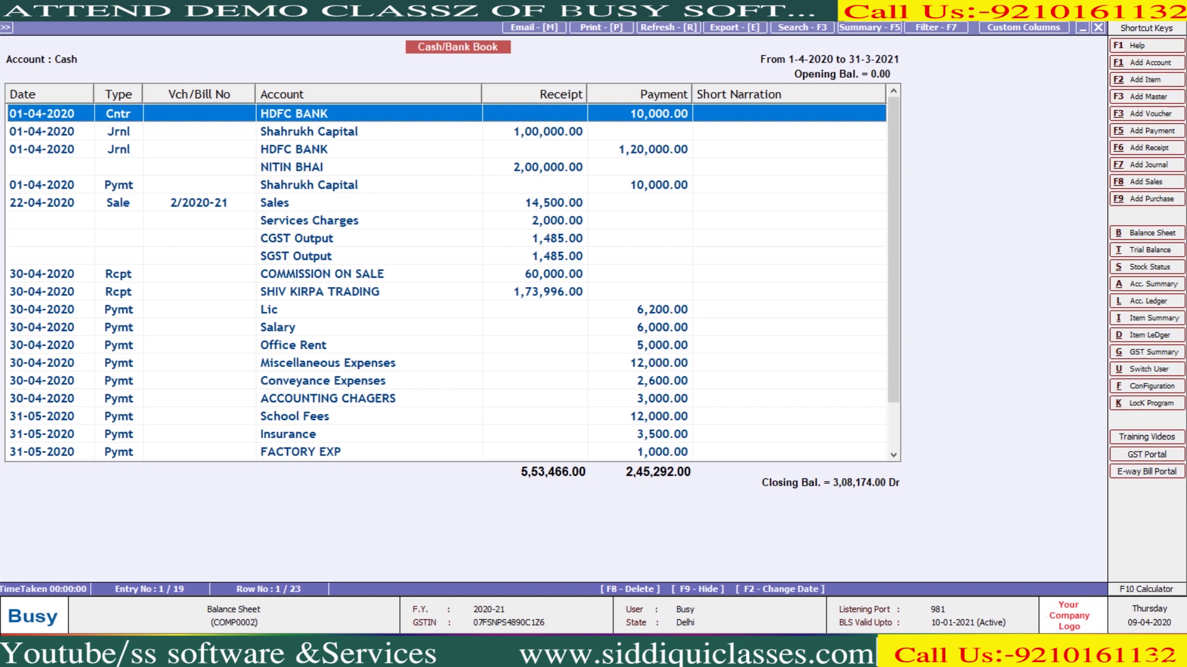
key("Escape")
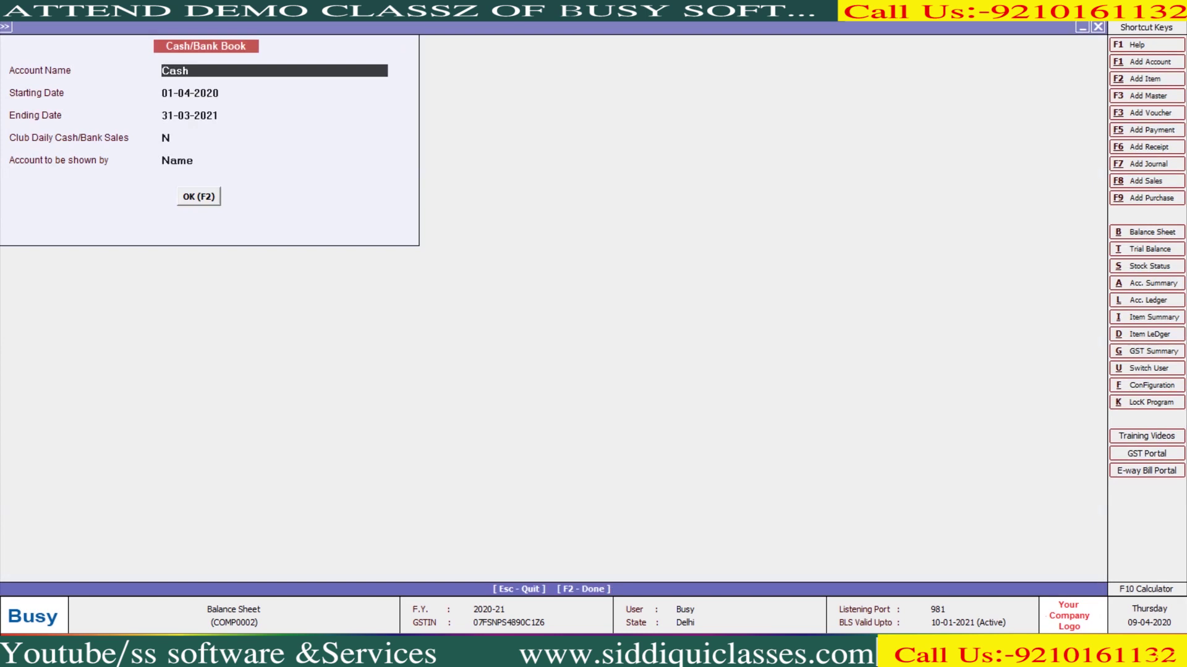
key("Escape")
View the single-column bank book for HDFC BANK, closing at 21,356.05 Dr
key("Return")
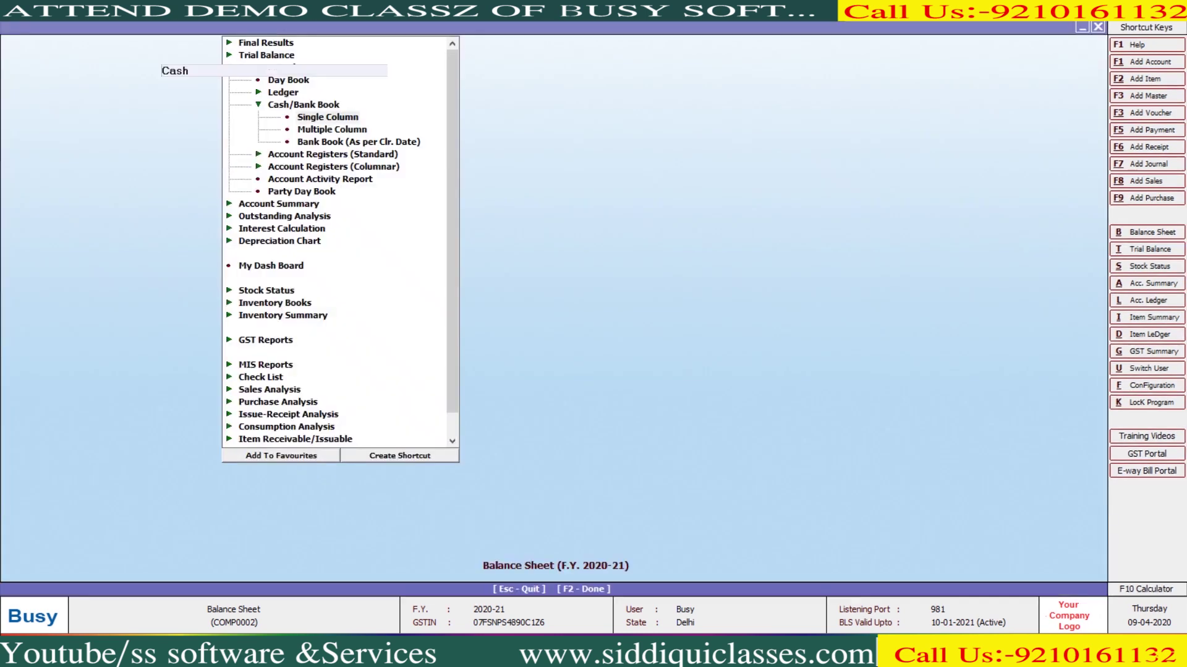
type("b")
key("Return")
key("F2")
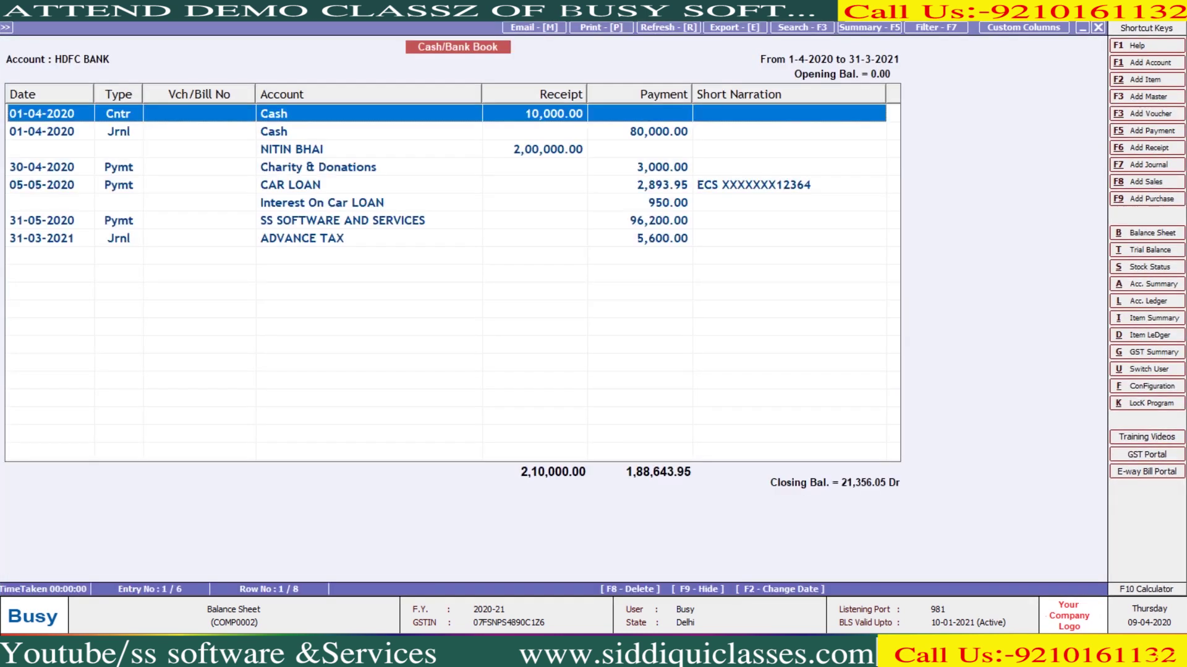
key("Escape")
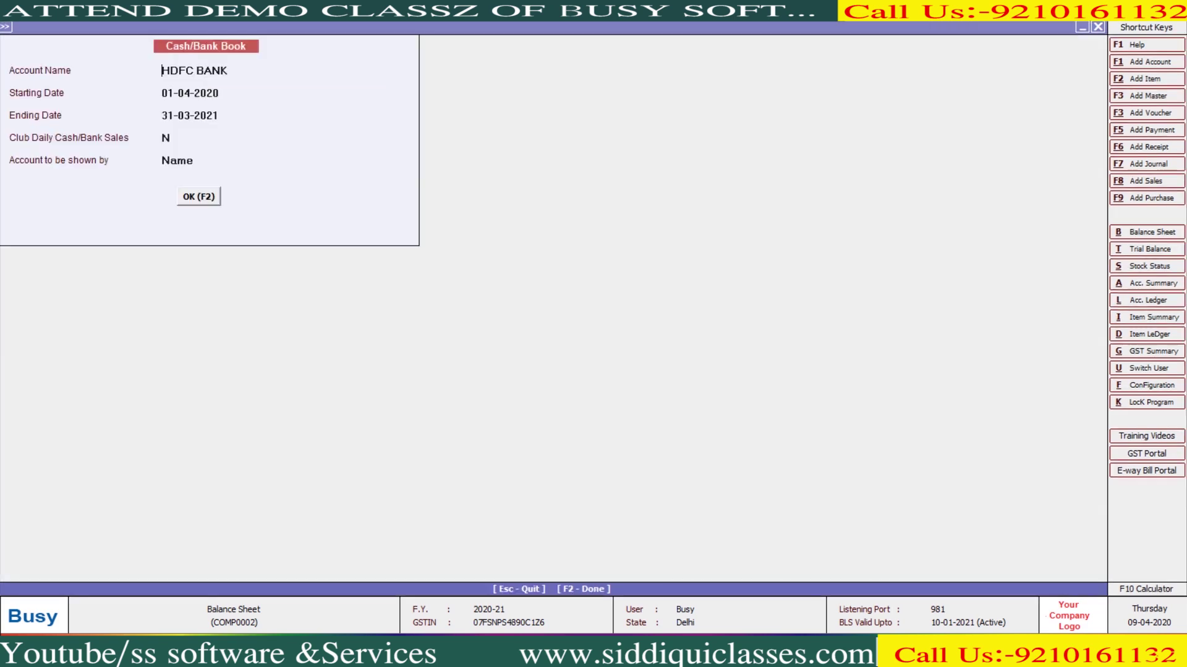
key("Escape")
key("Down")
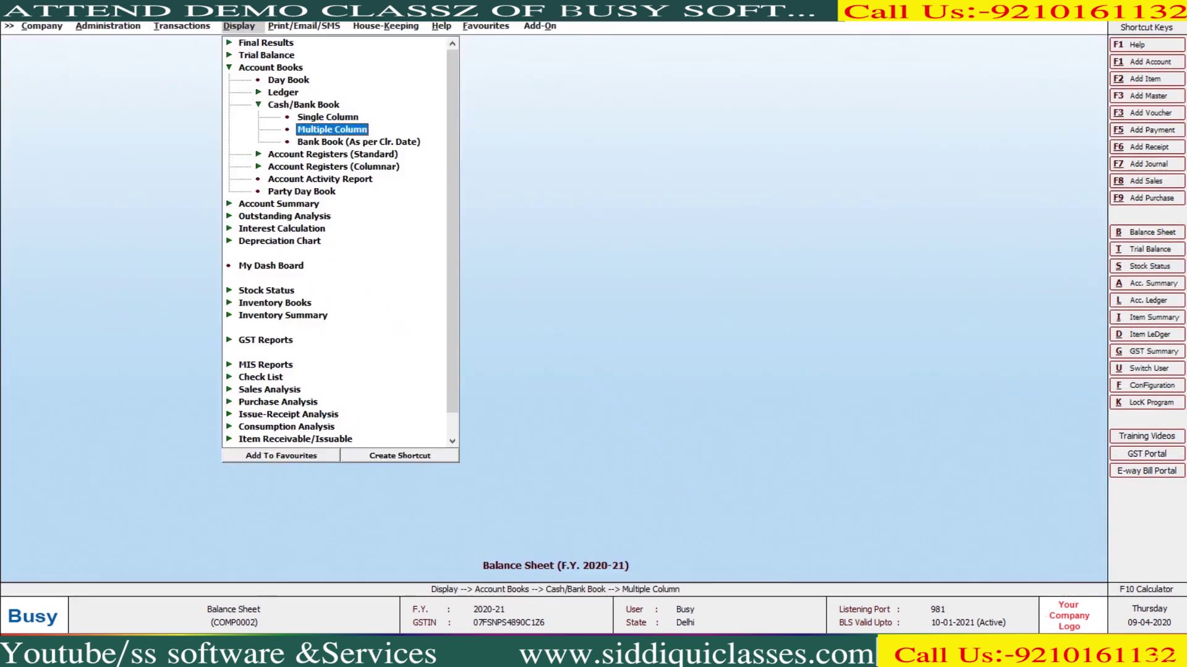
Try the multiple-column Cash/Bank Book, dismiss the 'no columns defined' message, and move to Administration
key("Return")
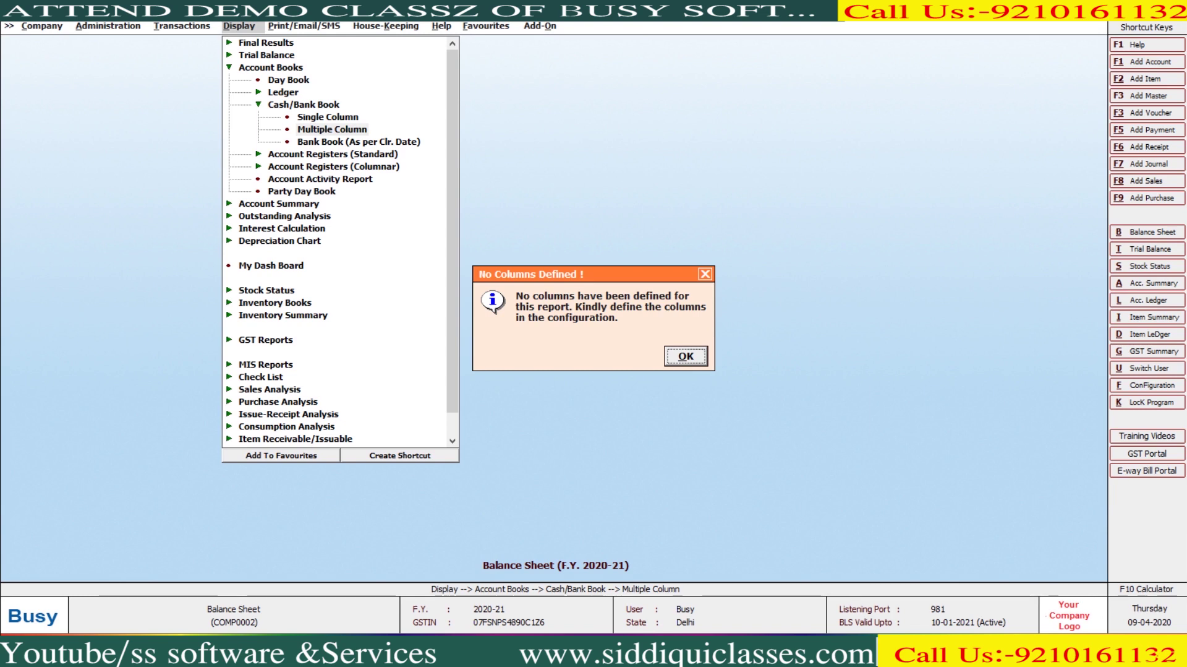
key("Return")
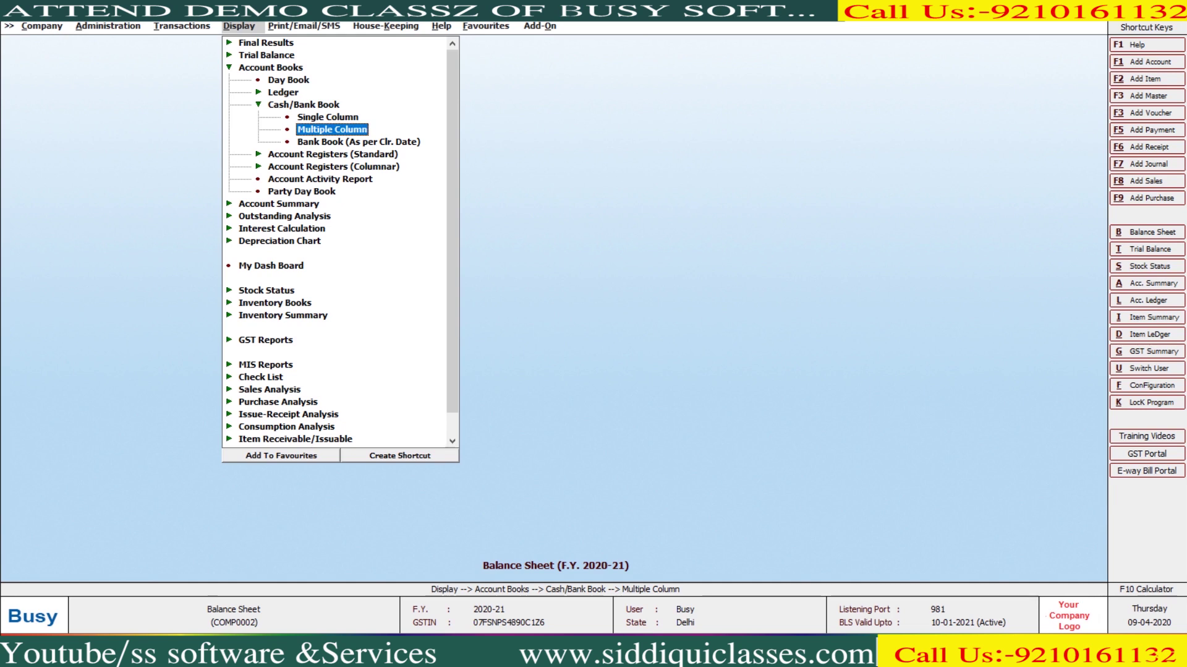
key("Escape")
key("Left")
key("Left")
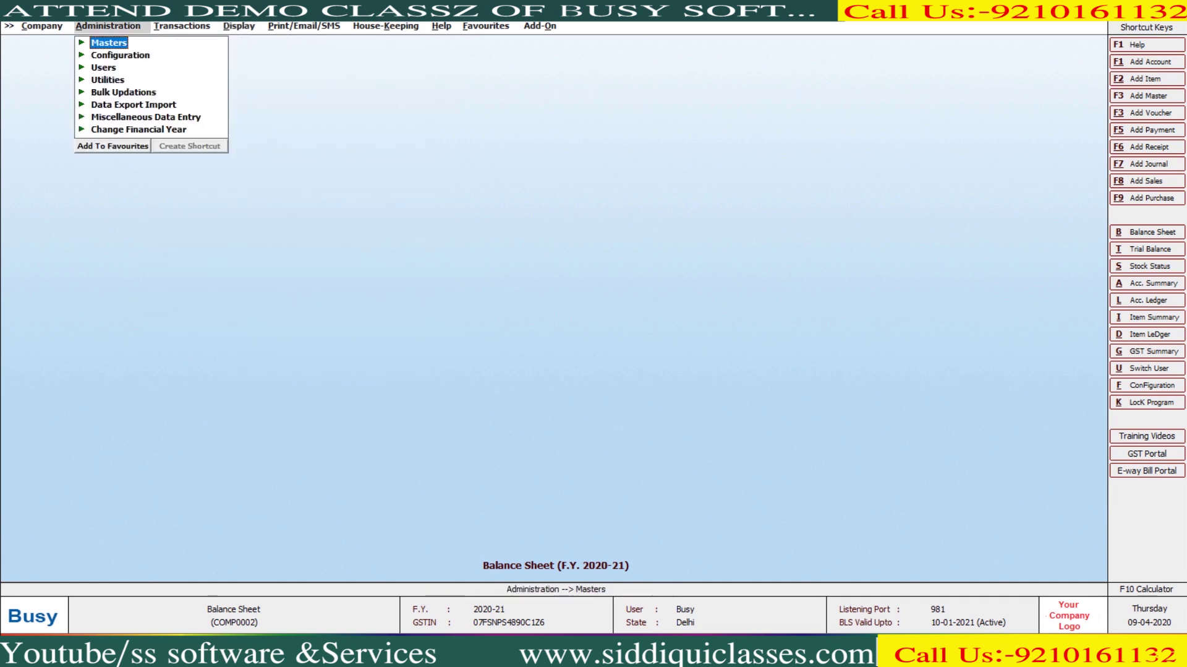
Open the Cash/Bank Book setup under Configuration > Columnar Reports
key("Down")
key("Return")
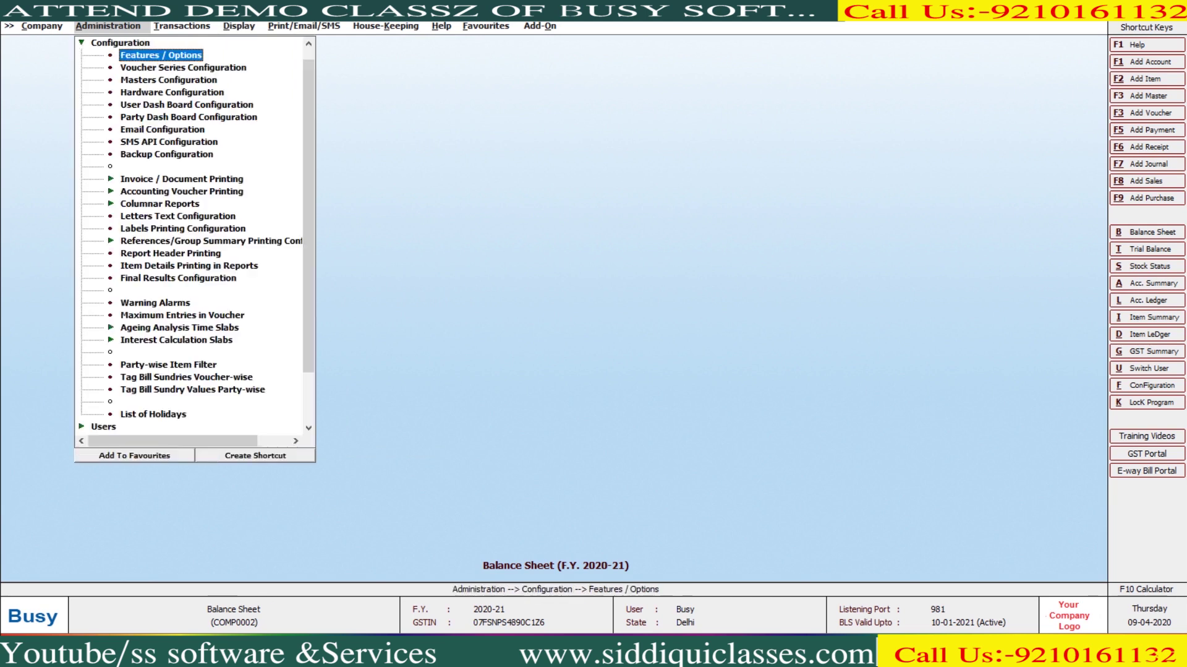
key("Down")
key("Down")
key("c")
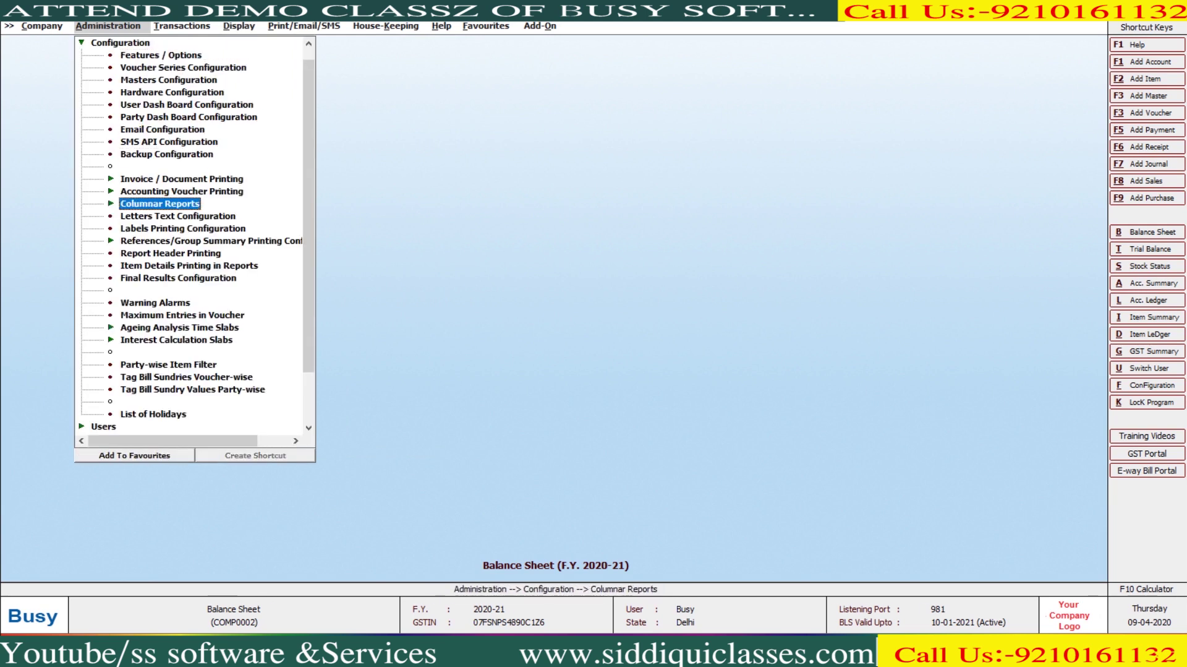
key("Return")
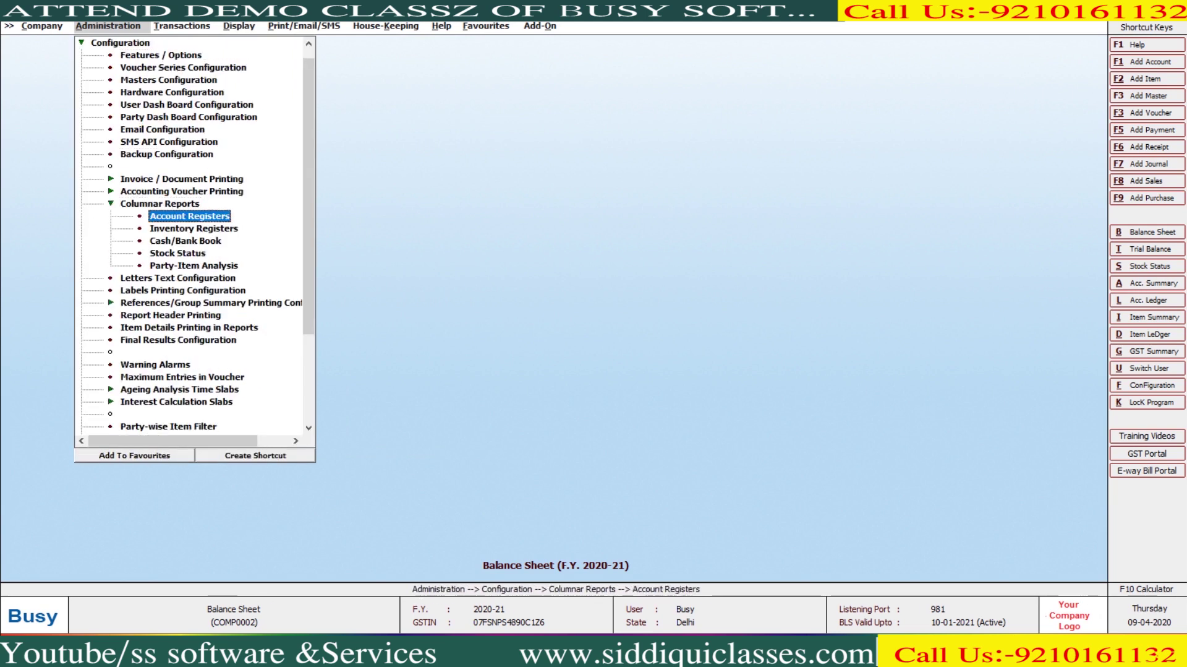
key("Down")
key("Down")
key("Return")
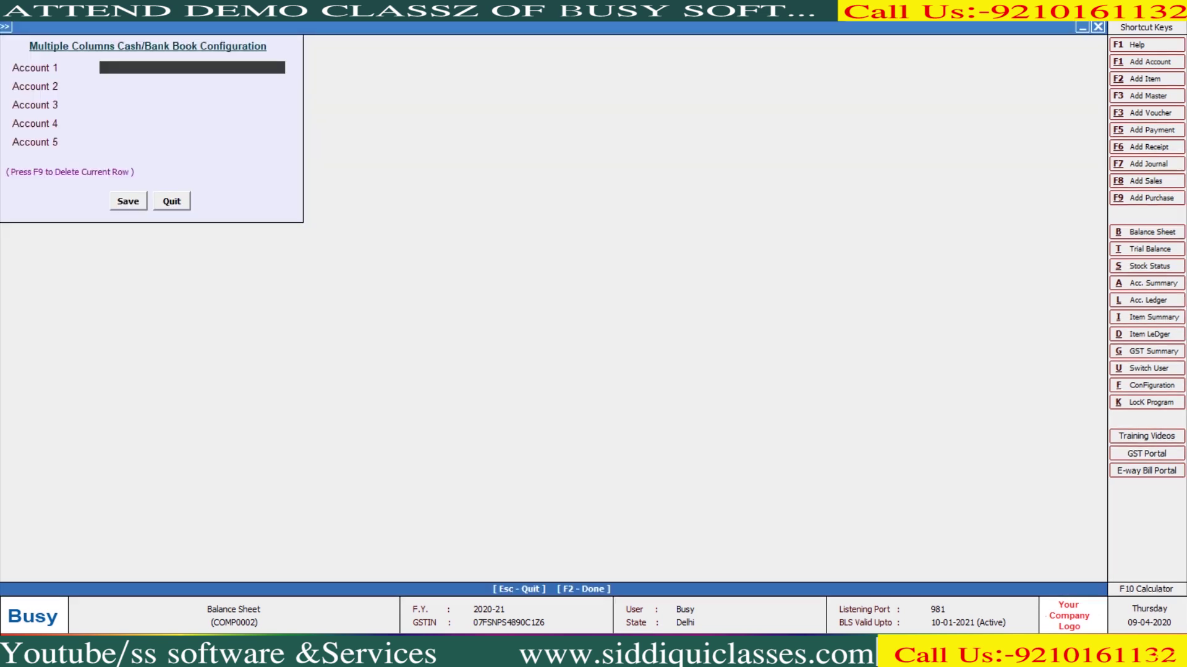
Set Cash as Account 1 and HDFC BANK as Account 2, dismissing the duplicate-account warning
key("Return")
key("Down")
key("Return")
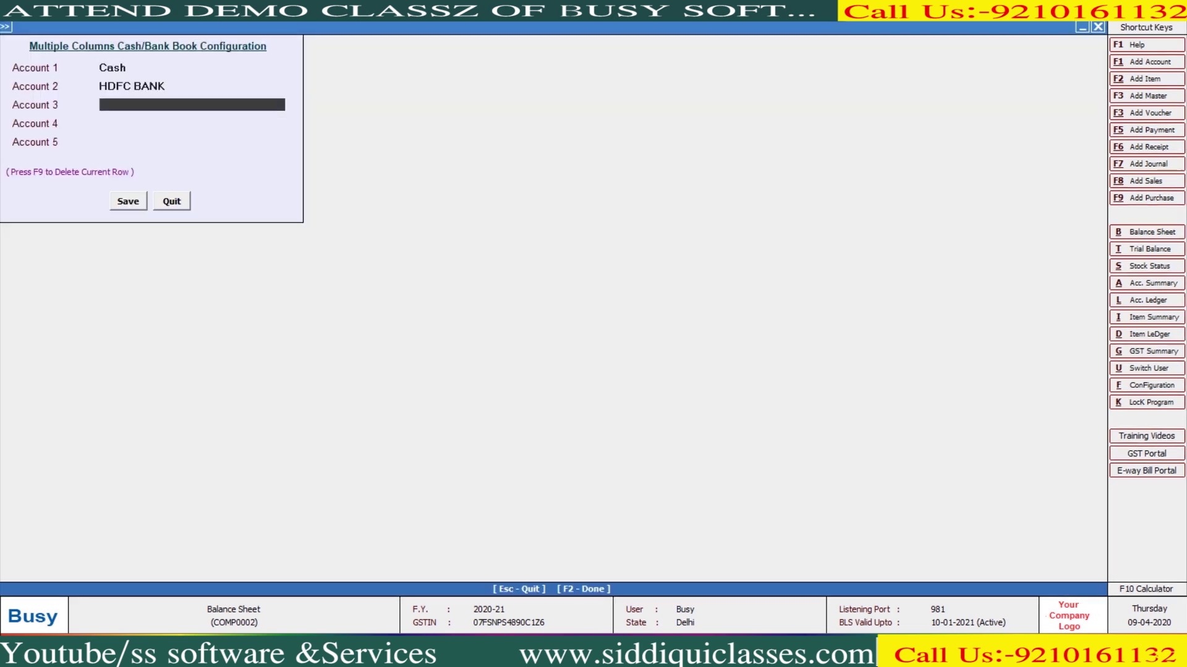
key("Return")
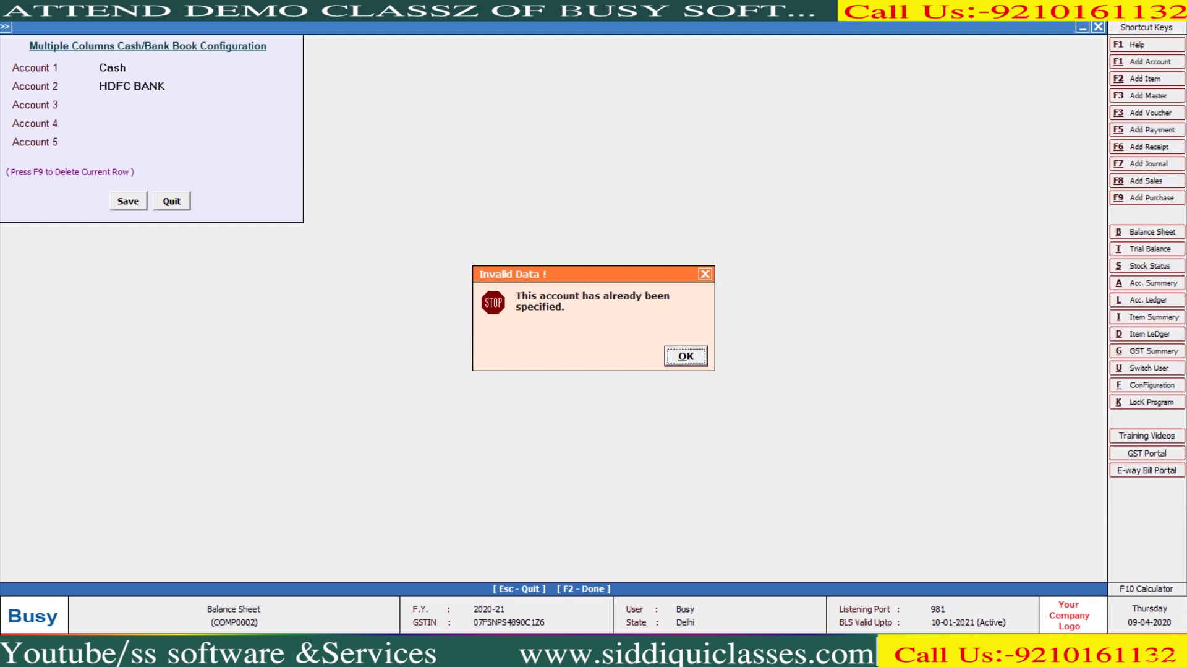
key("Return")
key("Return")
key("Return")
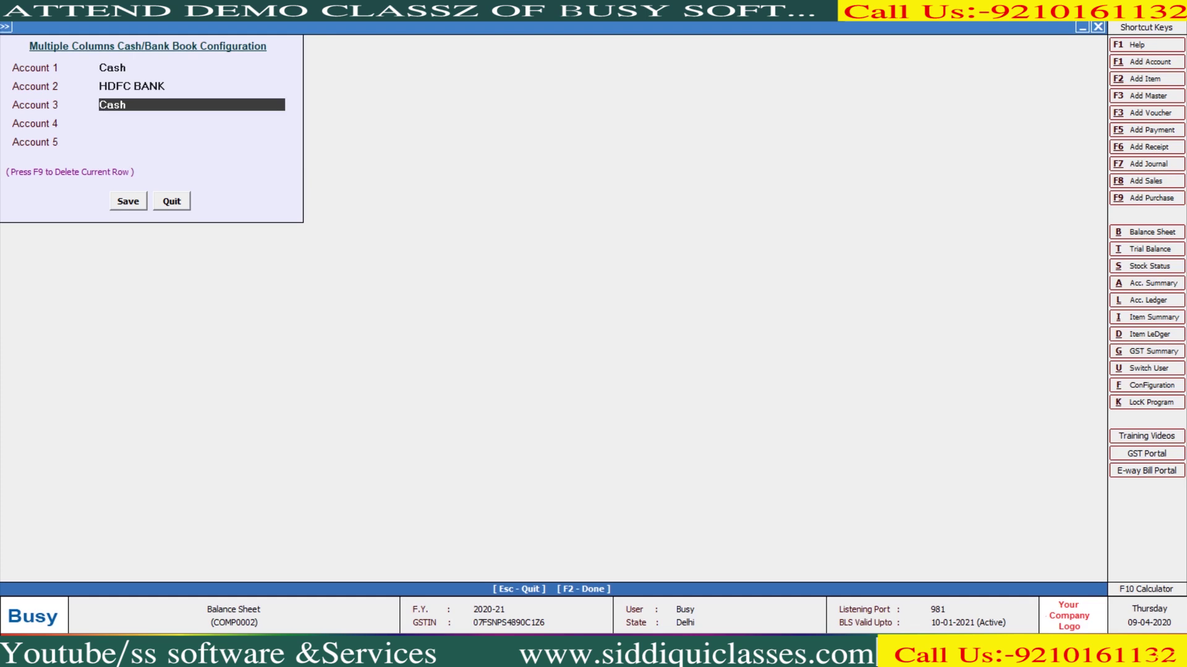
Create a 'Visa Card' account under Bank Accounts as column 3
key("alt+F1")
type("V")
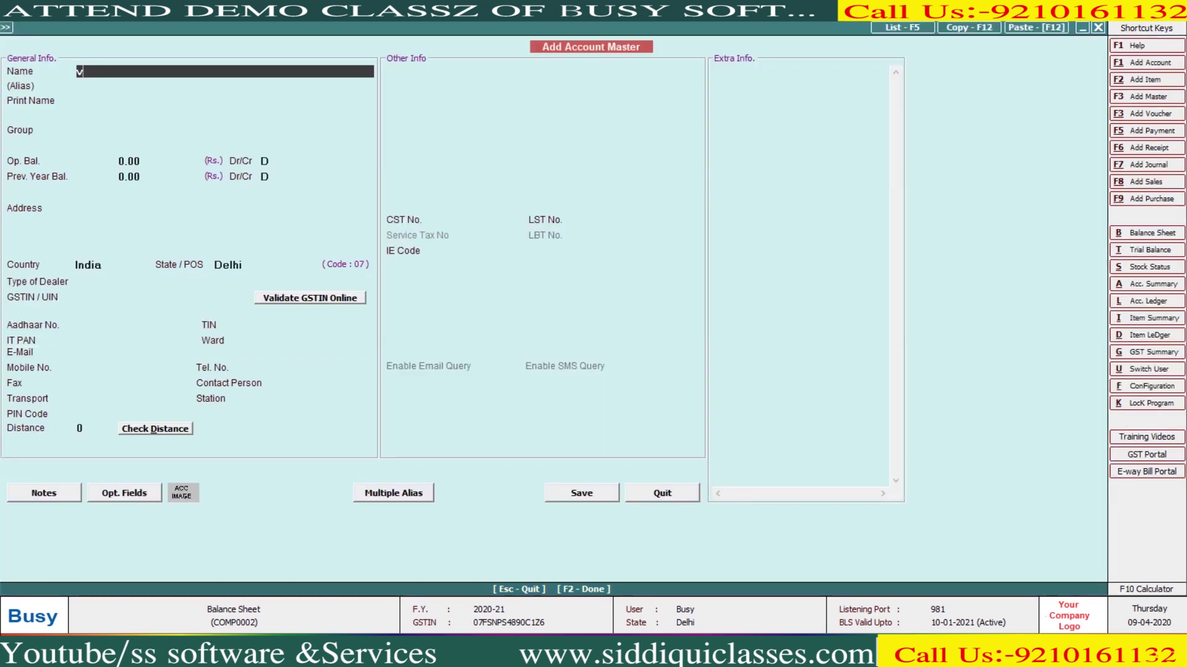
type("isa Card")
key("Return")
key("Return")
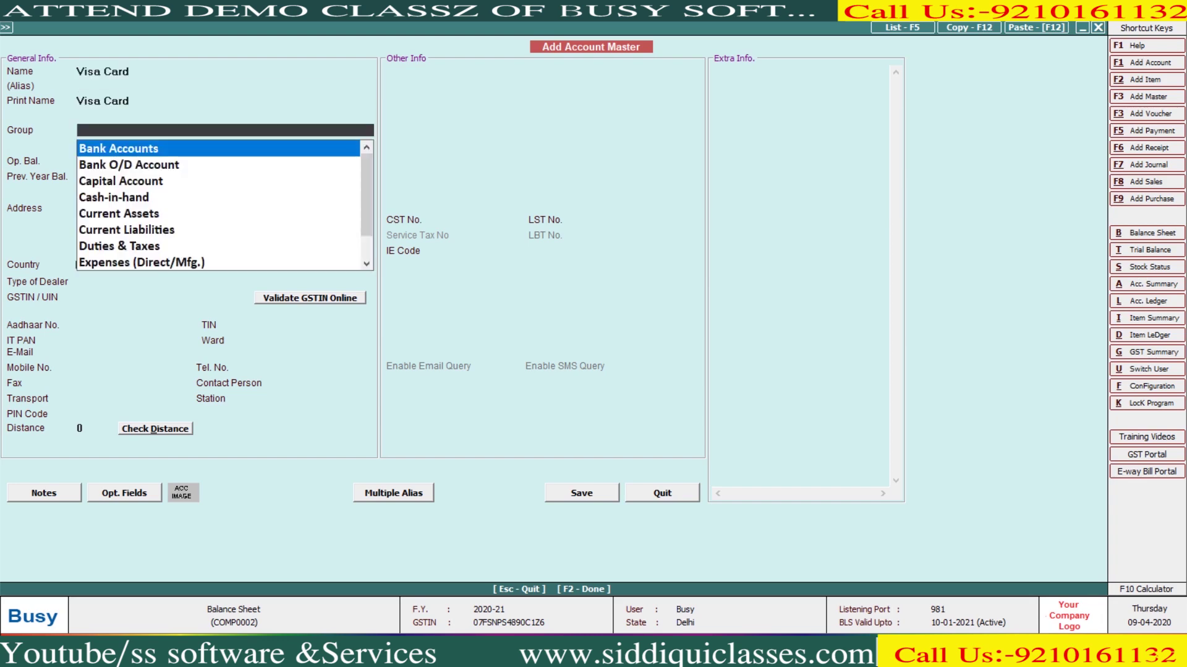
key("Return")
key("F2")
key("Return")
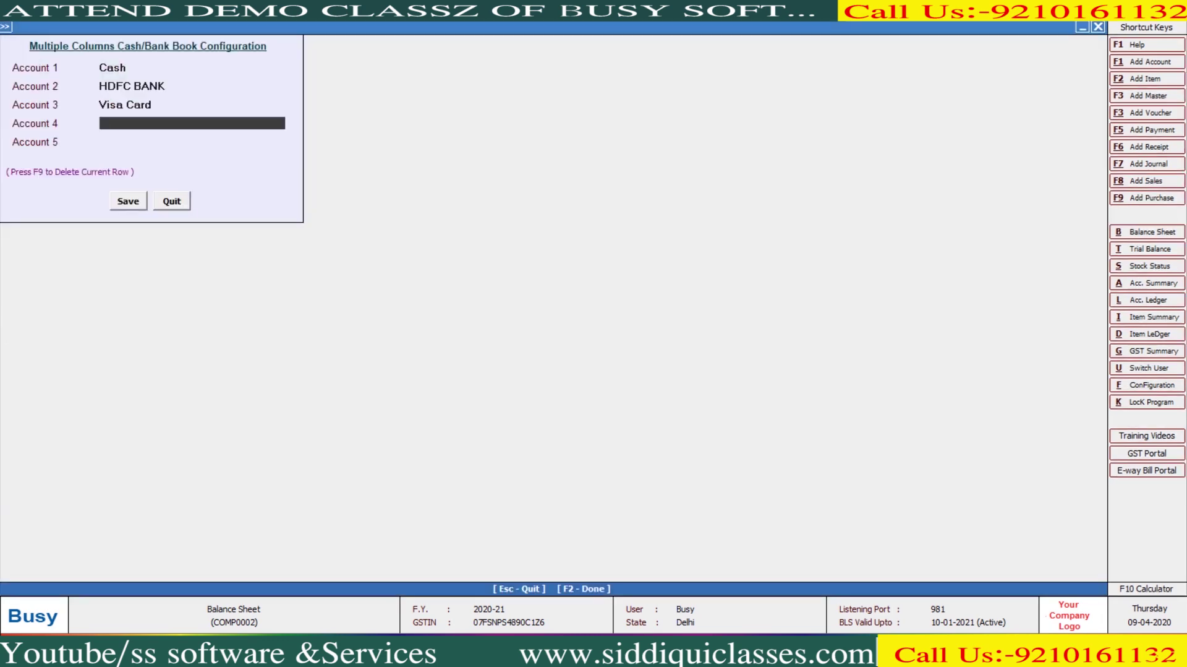
Create a 'paytm' account under Bank Accounts as column 4
key("alt+c")
type("paytm")
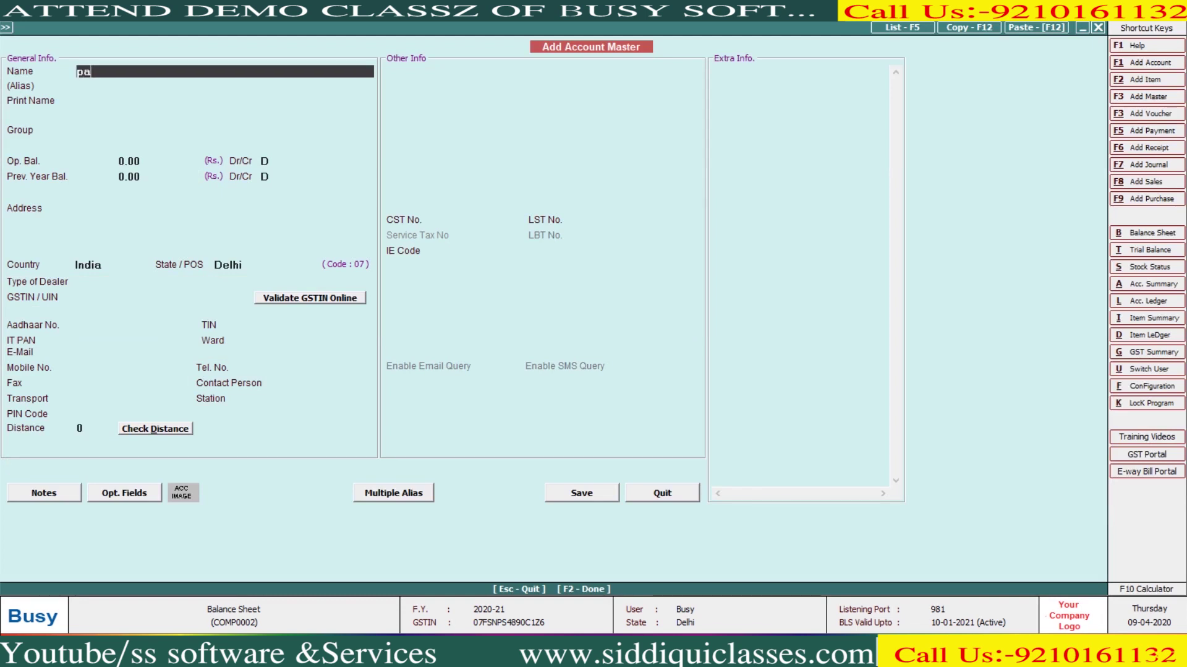
key("Return")
key("Return")
key("Return")
key("Return")
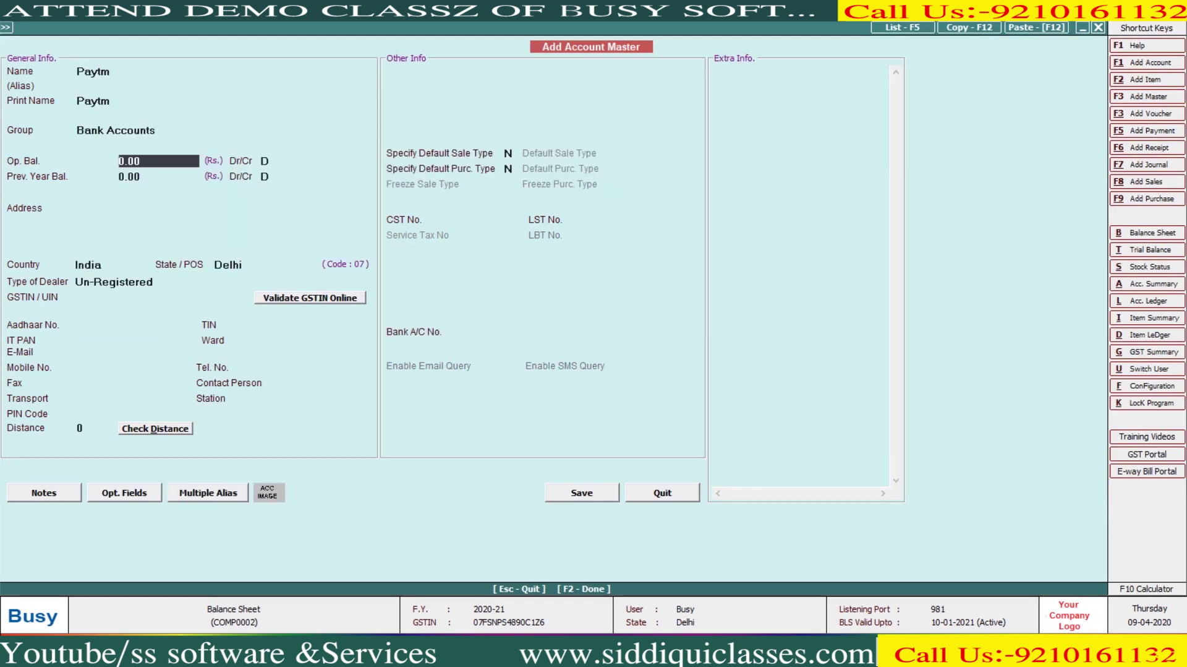
key("F2")
key("Return")
Create a 'debit card' account under Bank Accounts as column 5 and save the configuration
key("alt+c")
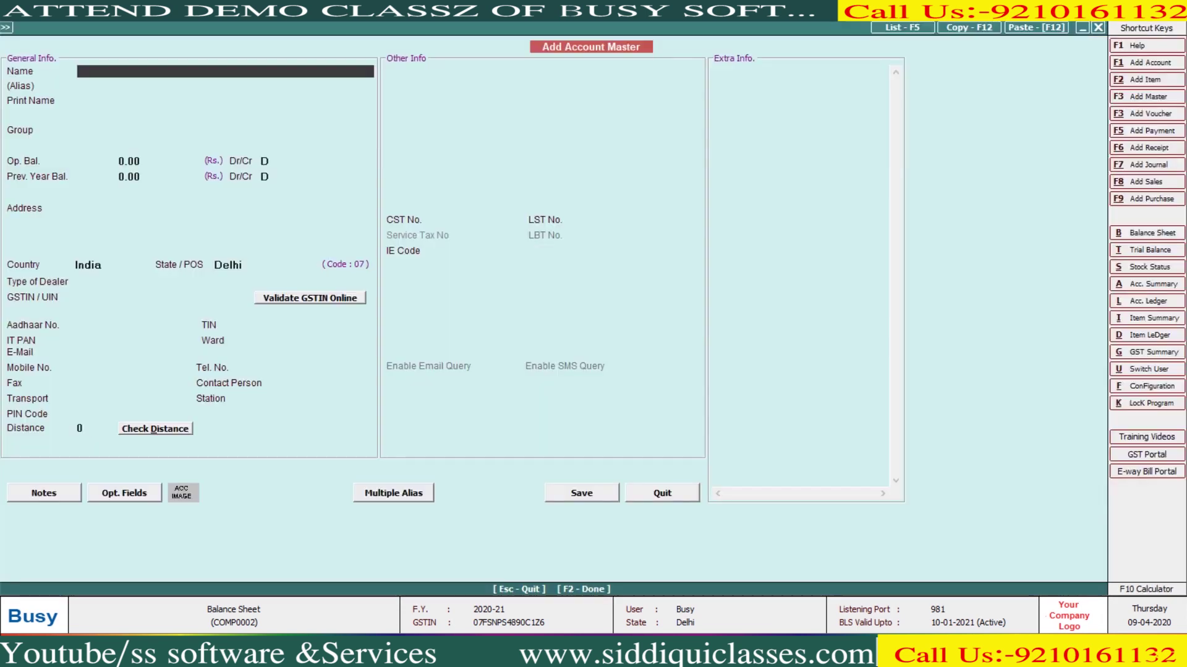
type("debit card")
key("Return")
key("Return")
key("Return")
key("F2")
key("Return")
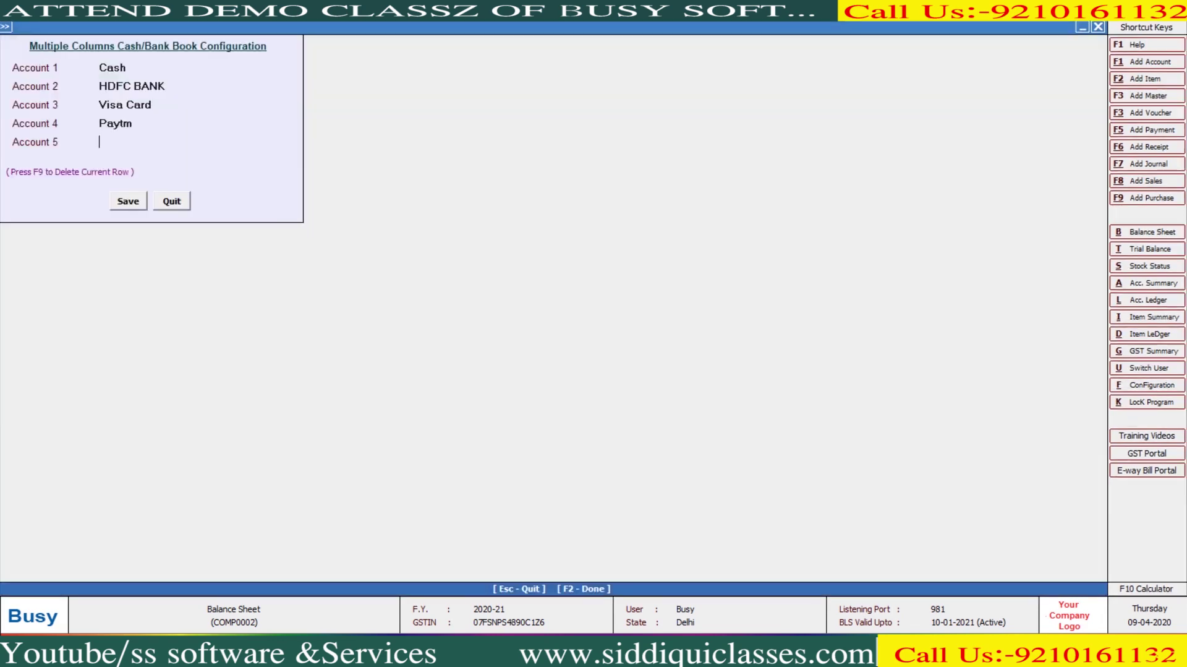
key("F2")
key("alt+t")
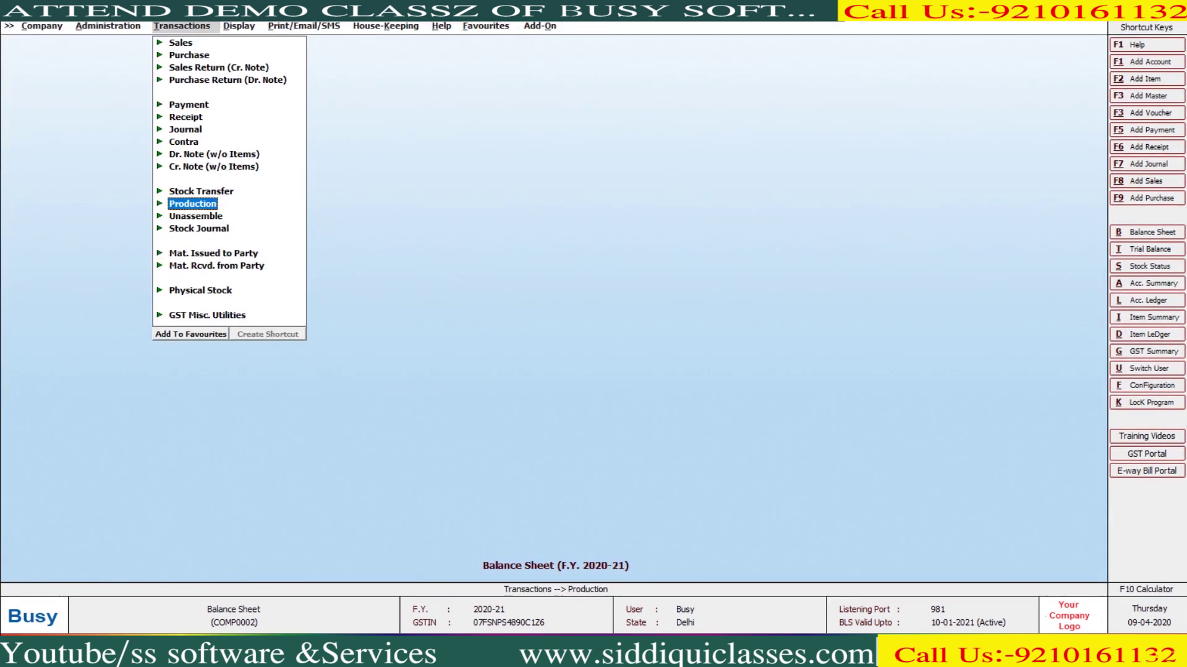
Display the multiple-column Cash/Bank Book for 01-04-2020 to 31-03-2021 with default options
key("alt+d")
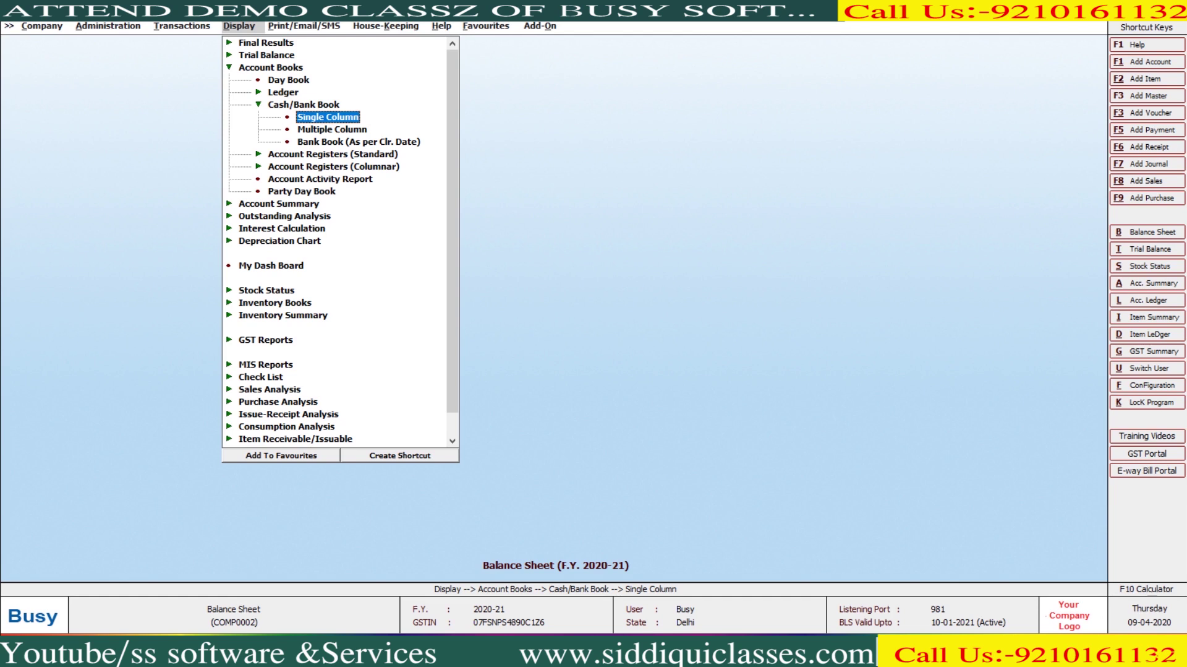
key("Down")
key("Return")
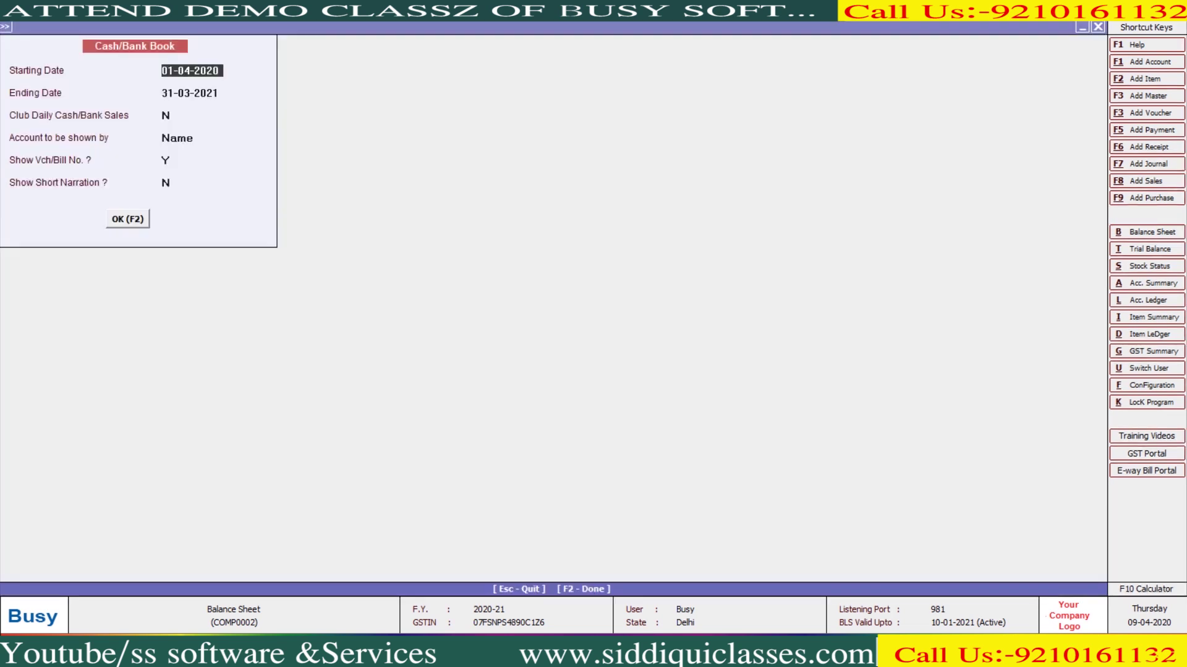
key("Return")
key("Return")
key("Return")
key("Return")
key("Return")
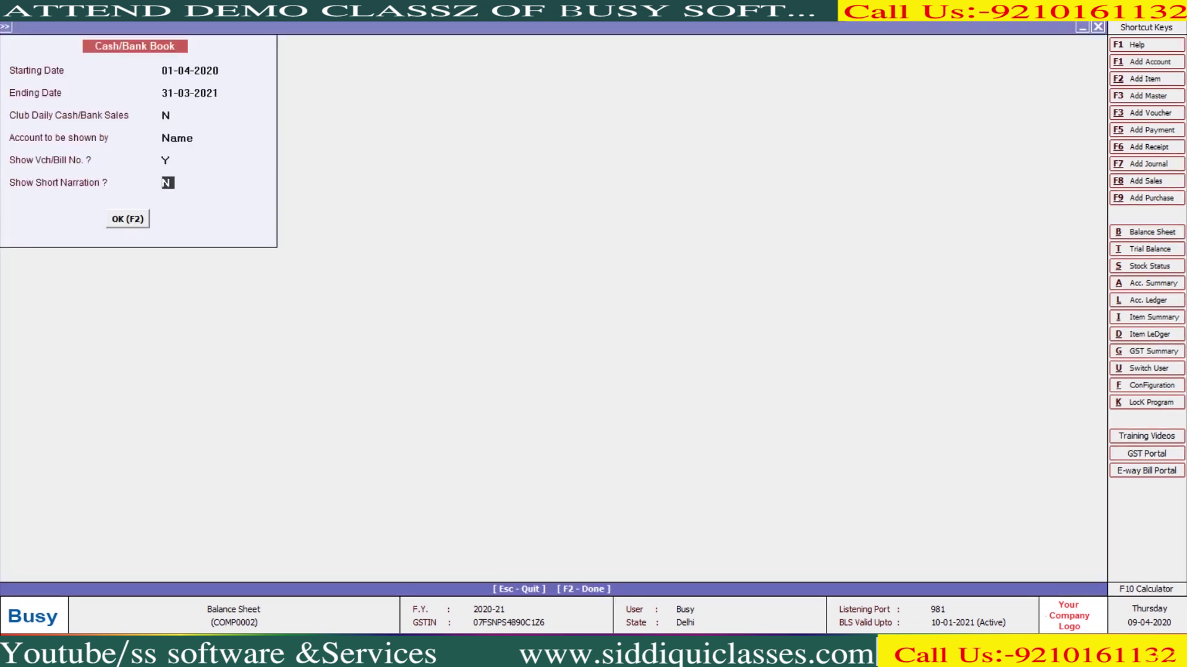
key("Return")
key("Return")
key("F2")
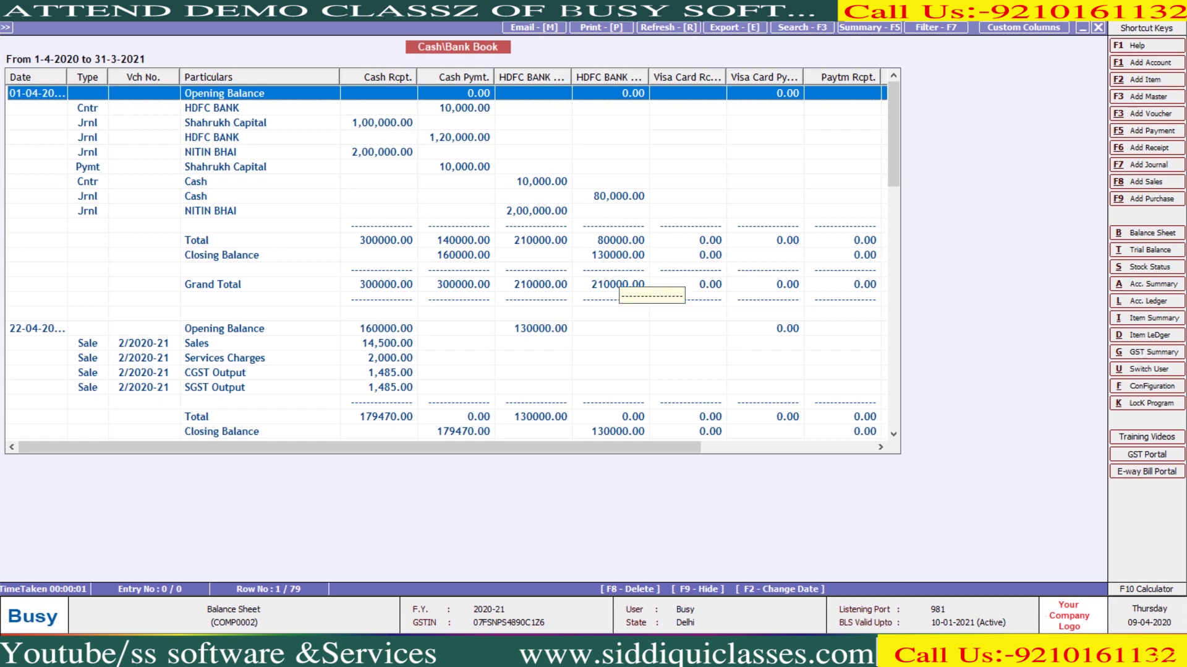
left_click_drag(358, 447, 359, 446)
scroll(445, 260, "down", 3)
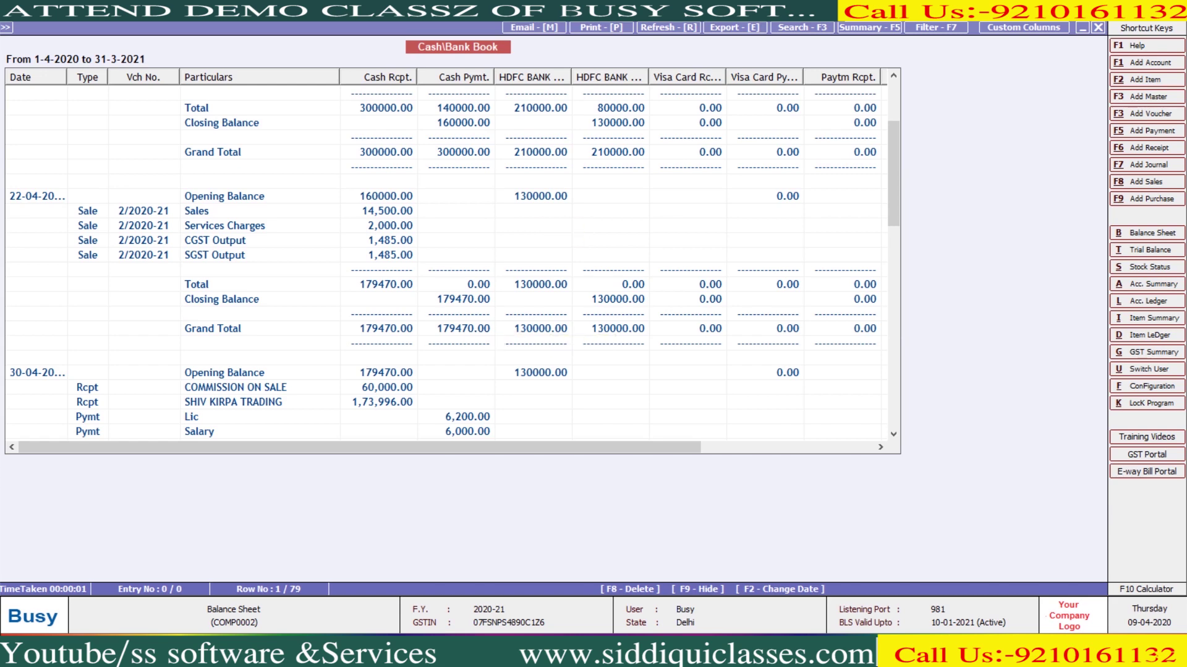
scroll(455, 263, "down", 15)
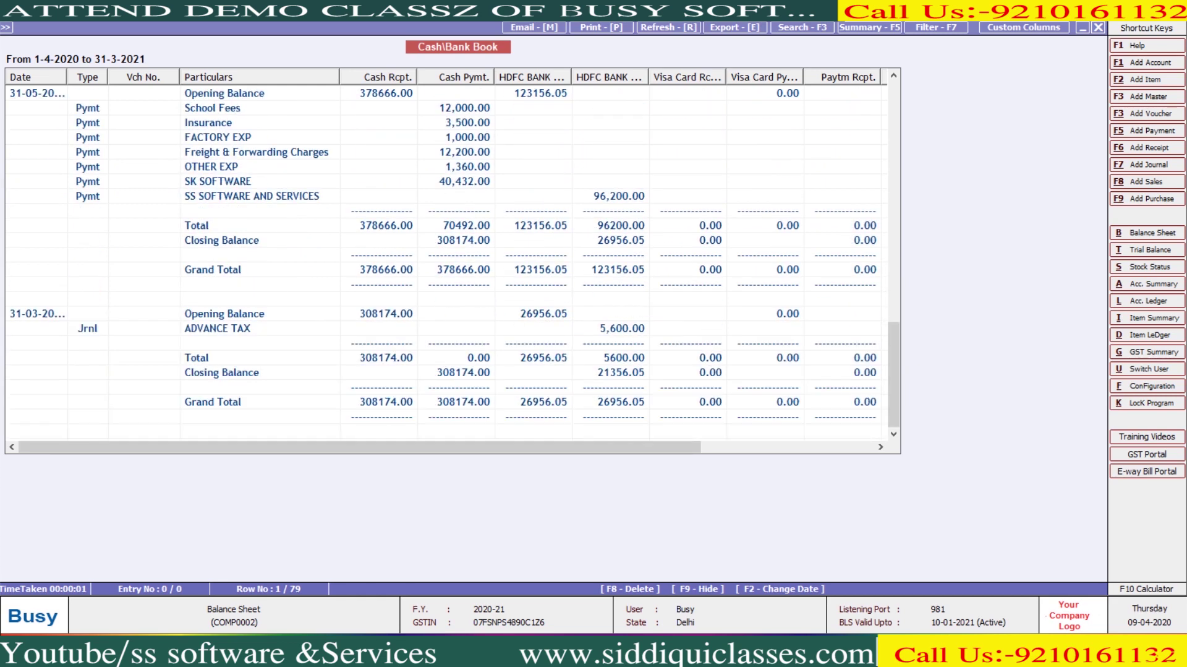
key("alt+p")
key("Return")
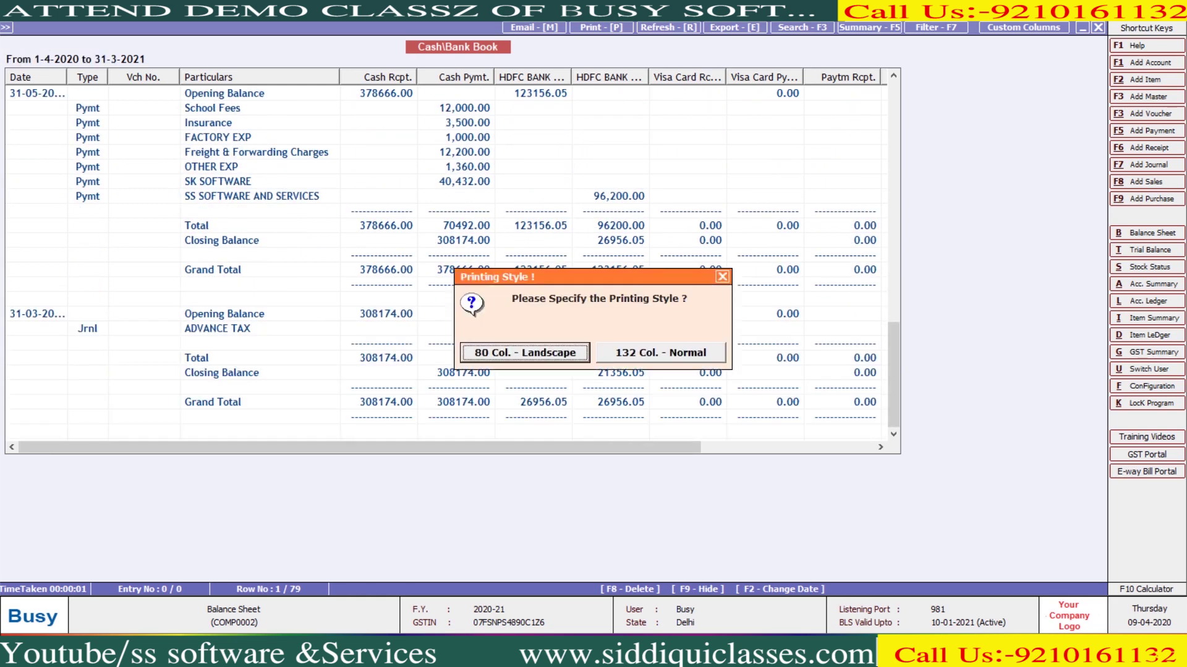
key("Return")
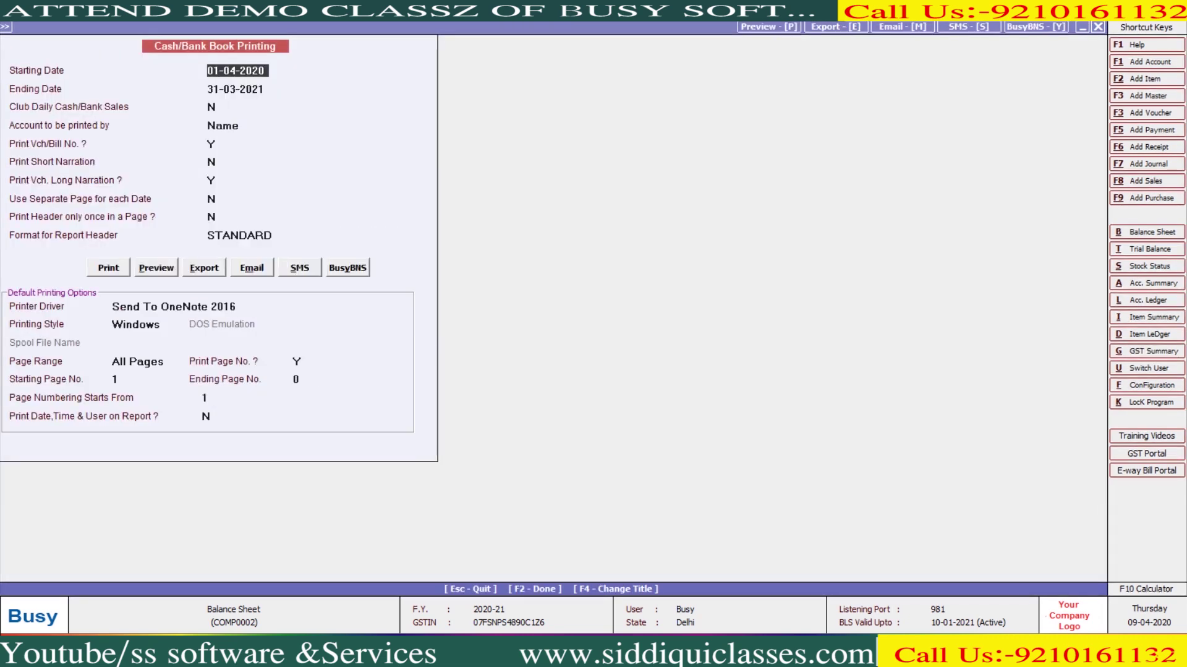
key("alt+p")
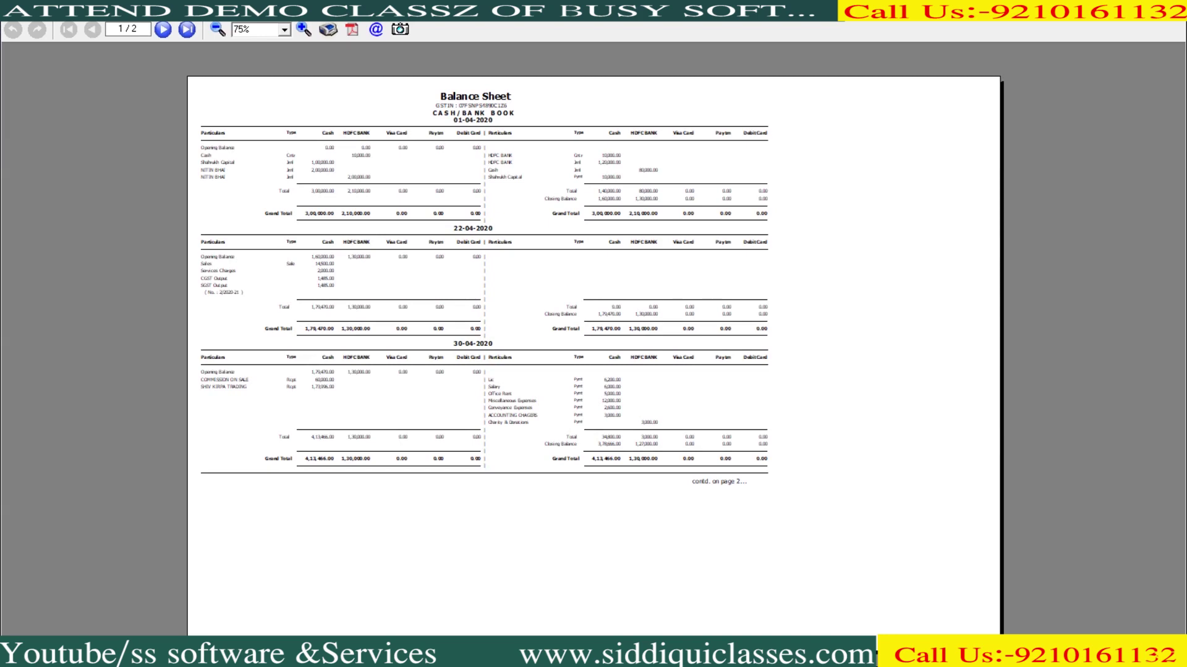
left_click(304, 29)
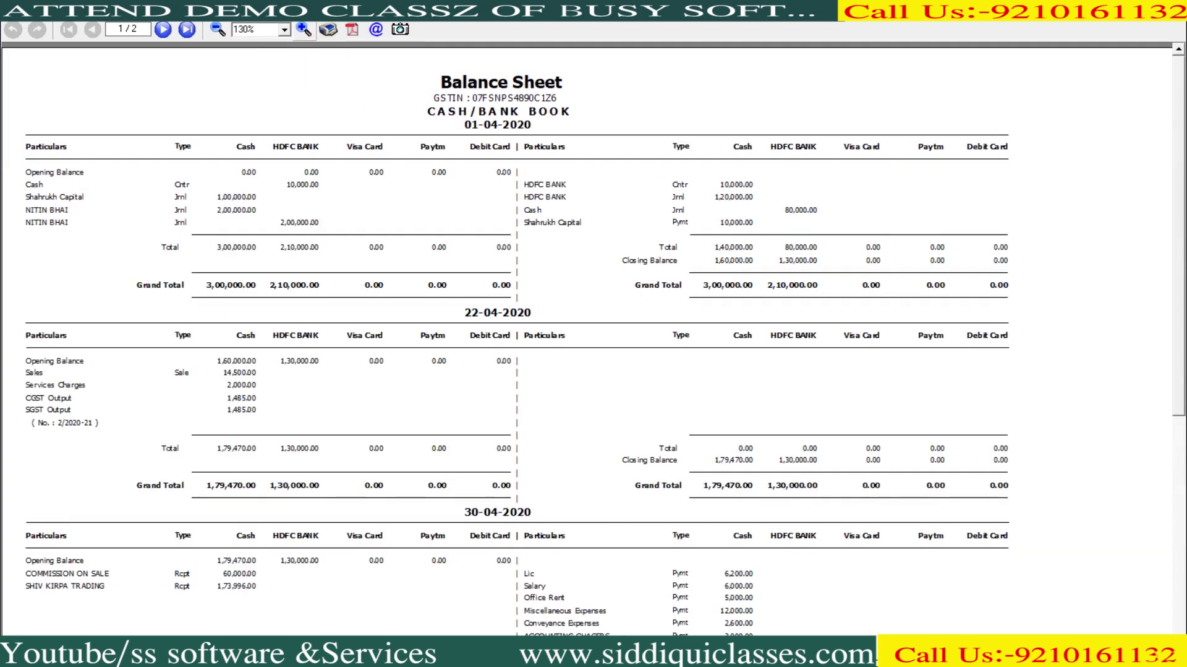
left_click(303, 29)
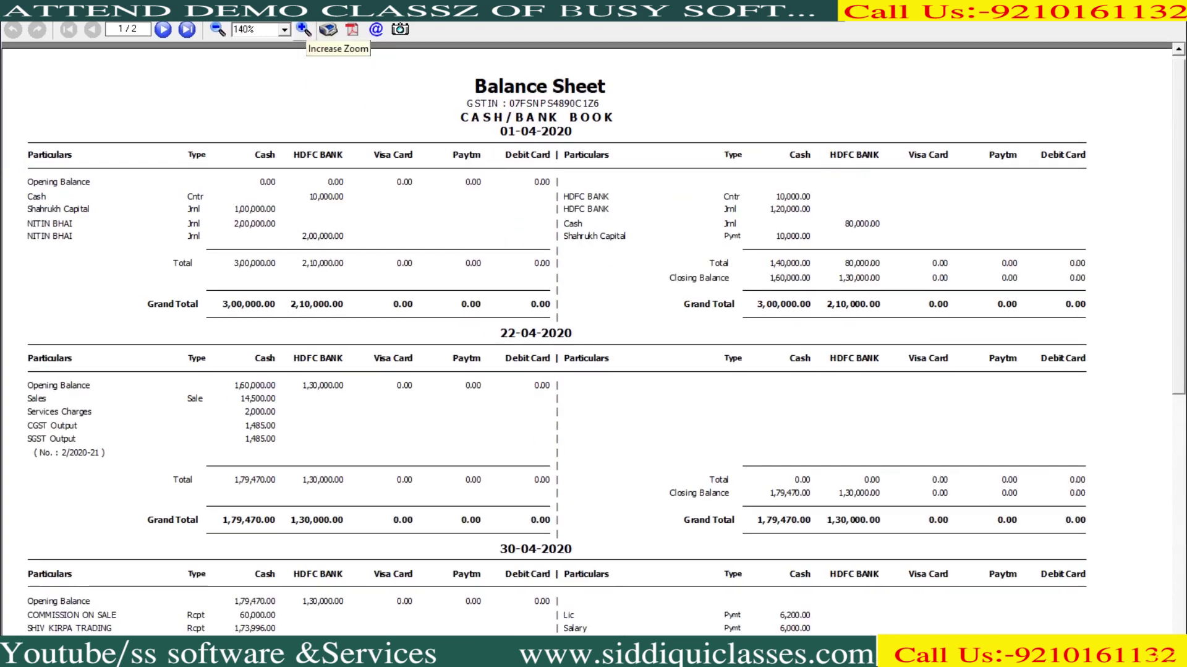
key("Escape")
key("Escape")
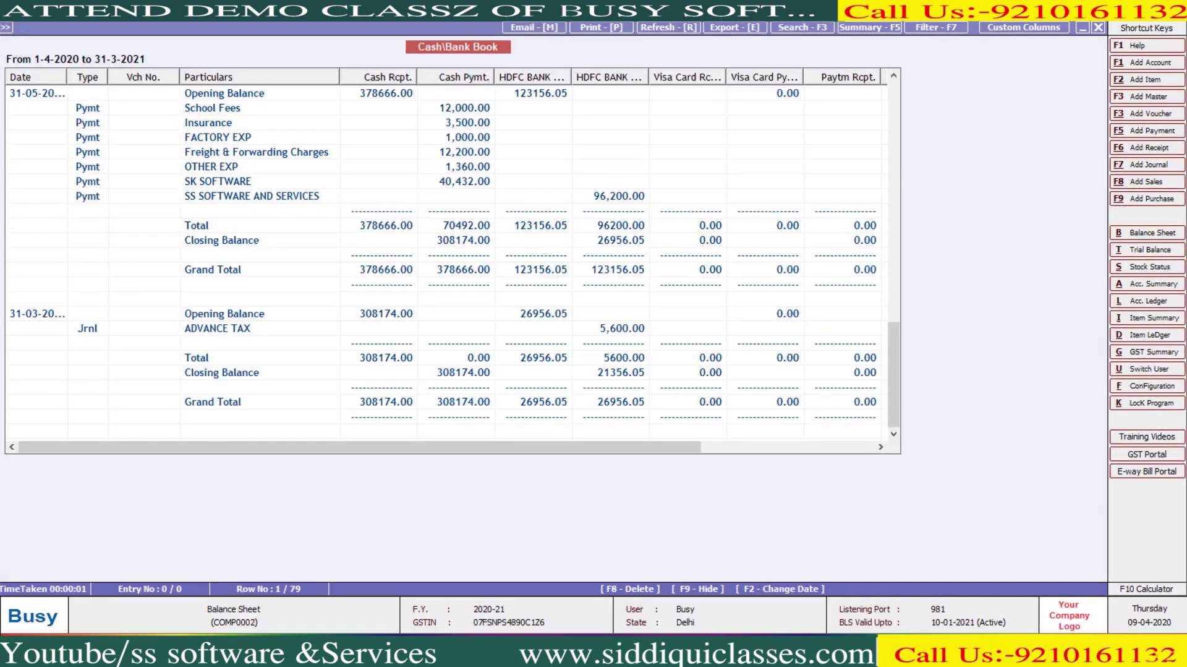
key("Escape")
key("Escape")
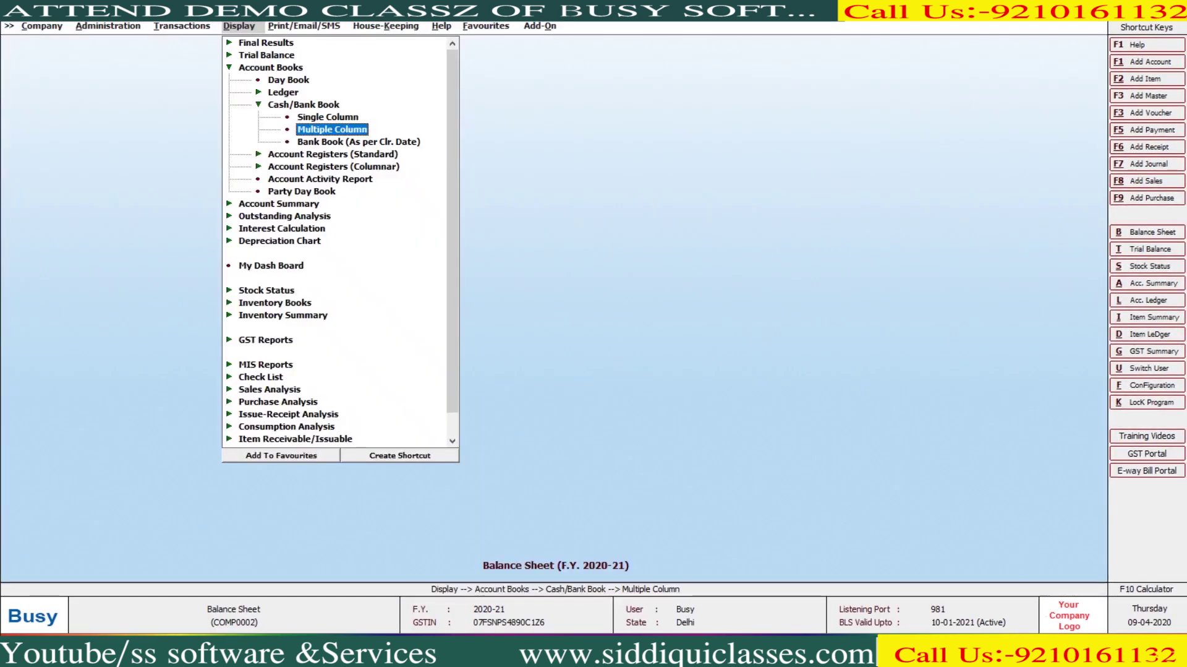
Collapse the Cash/Bank Book choices and move from the account registers to the transaction types
key("Down")
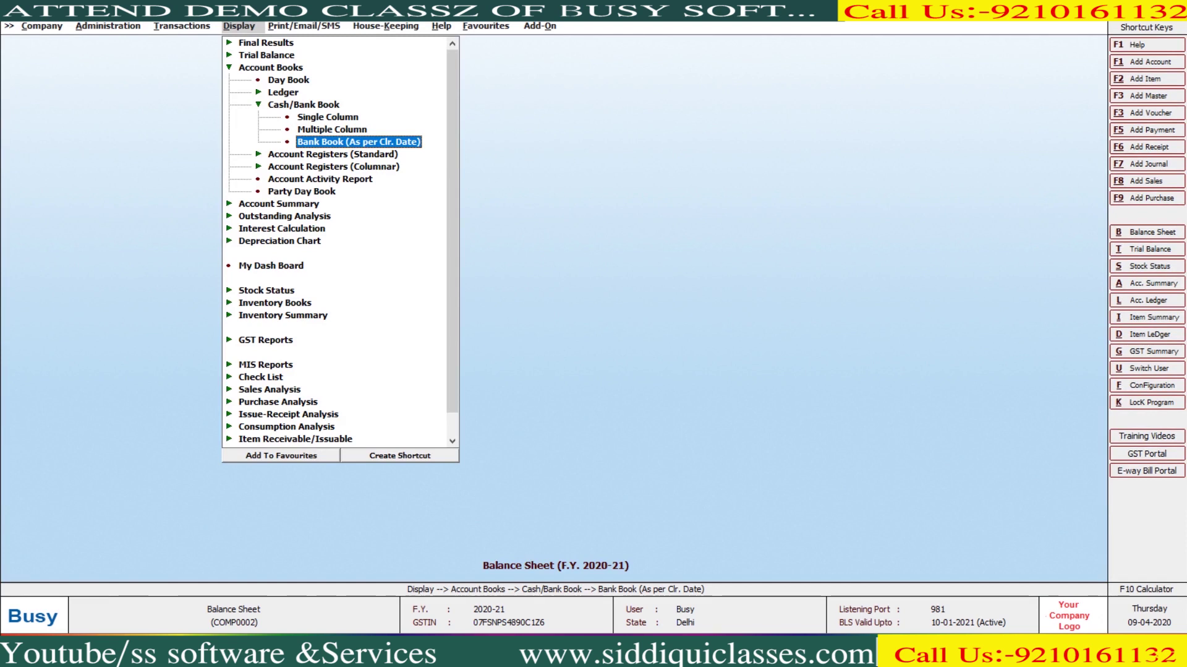
key("Left")
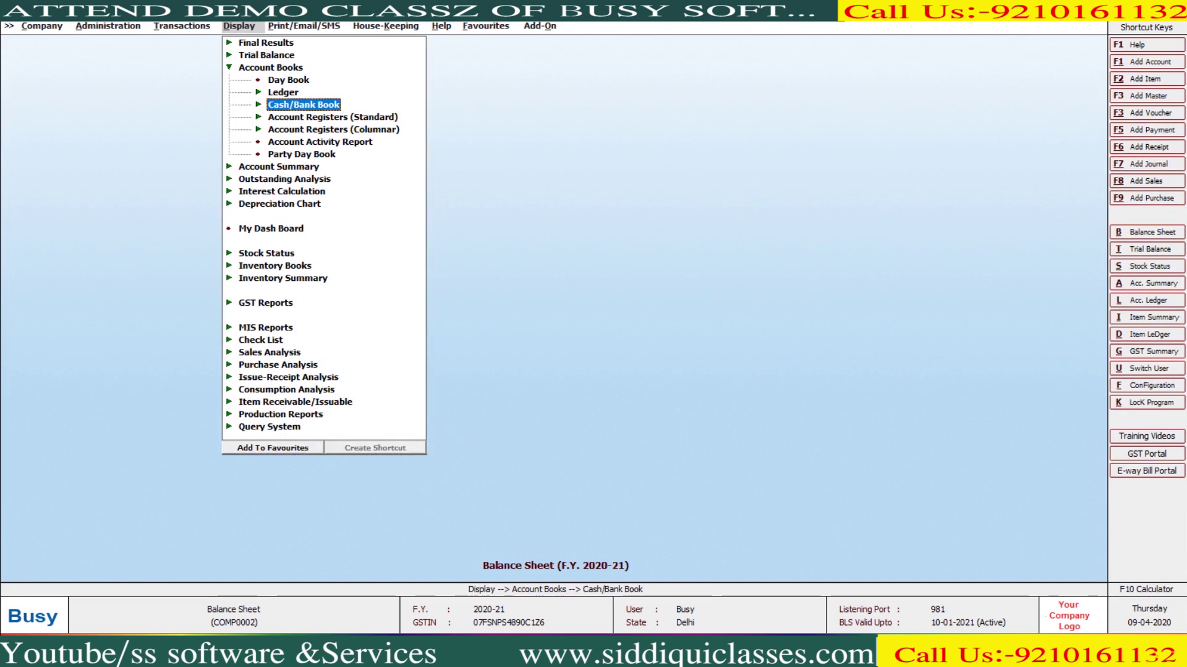
key("Down")
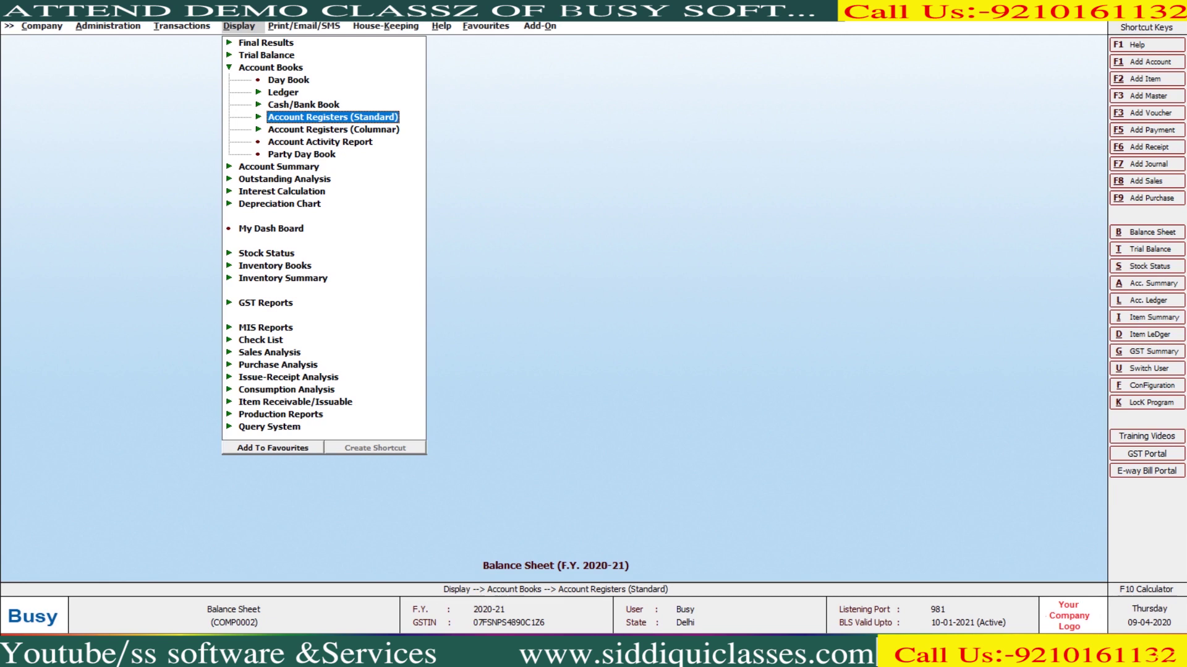
key("Left")
key("Down")
key("Up")
key("Up")
key("Up")
key("Up")
key("Up")
key("Up")
key("Up")
key("Up")
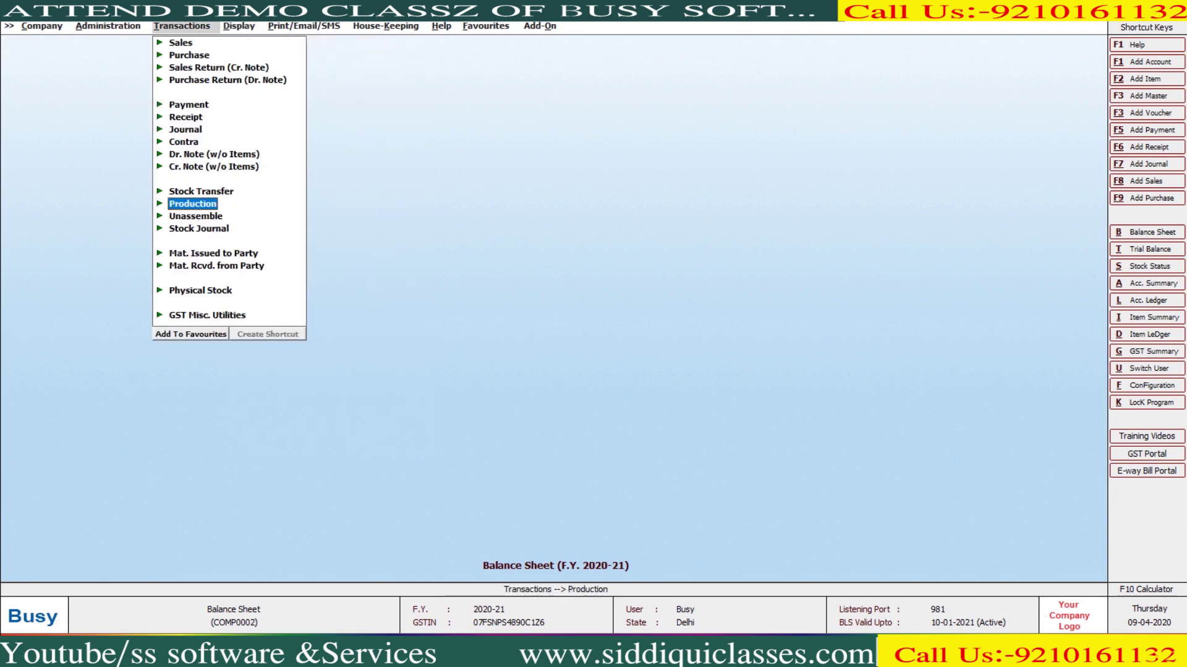
Expand Sales in the Transactions menu to reveal its Add, Modify and List options
key("Up")
key("Up")
key("Up")
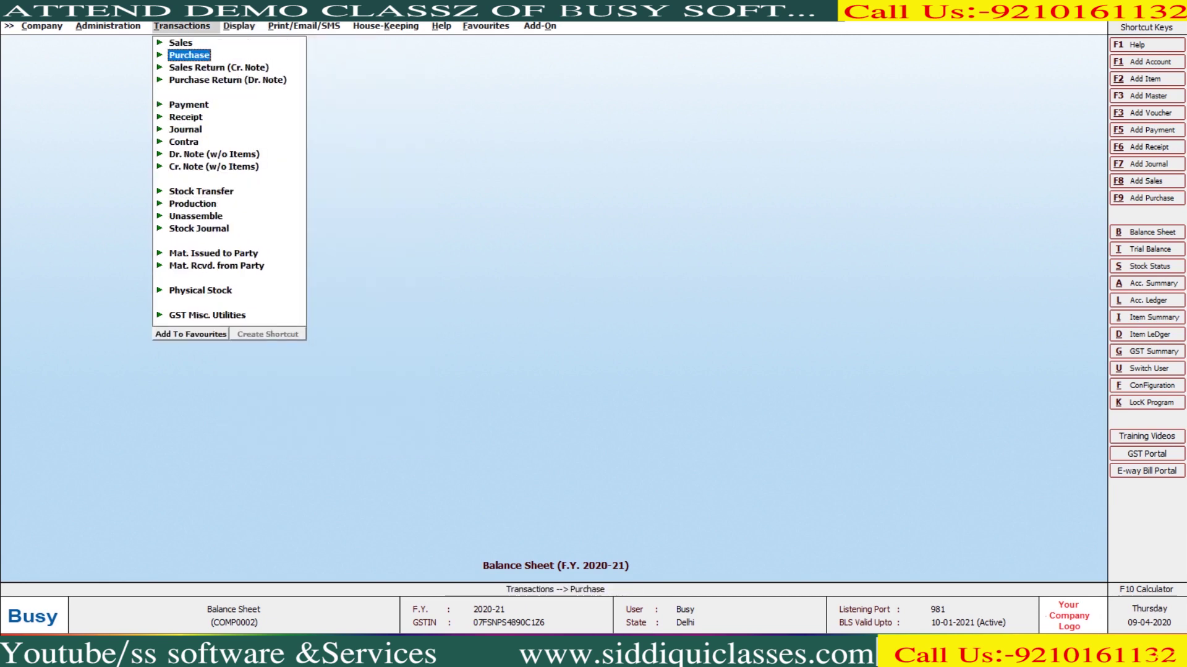
key("Down")
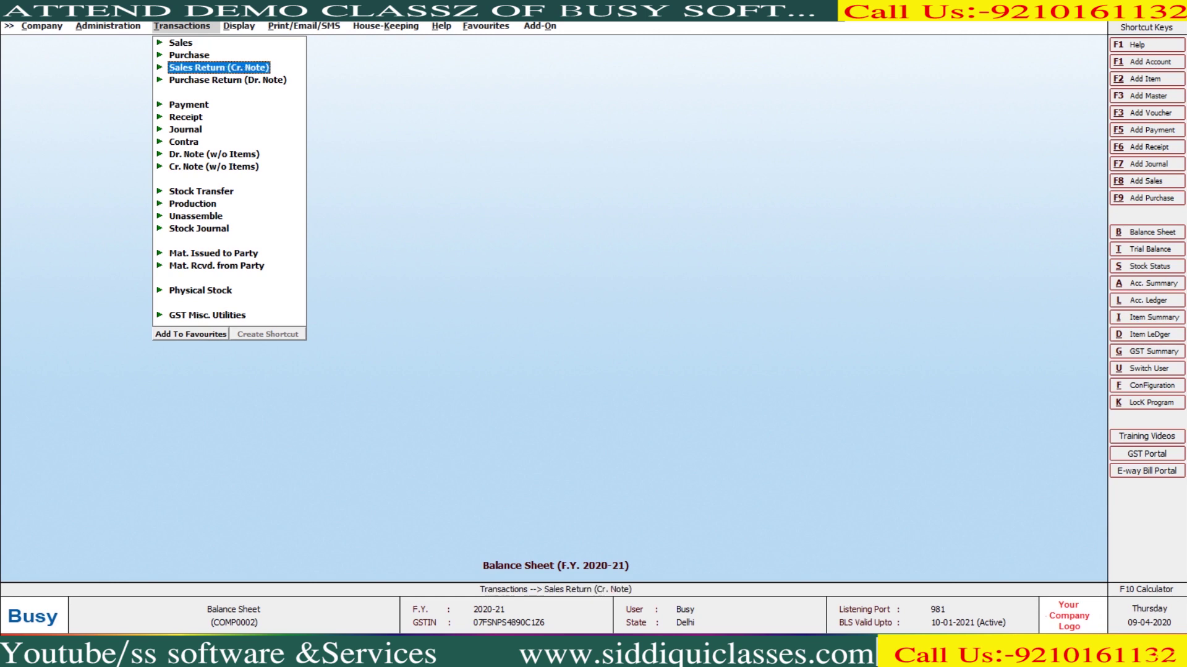
key("Right")
key("Return")
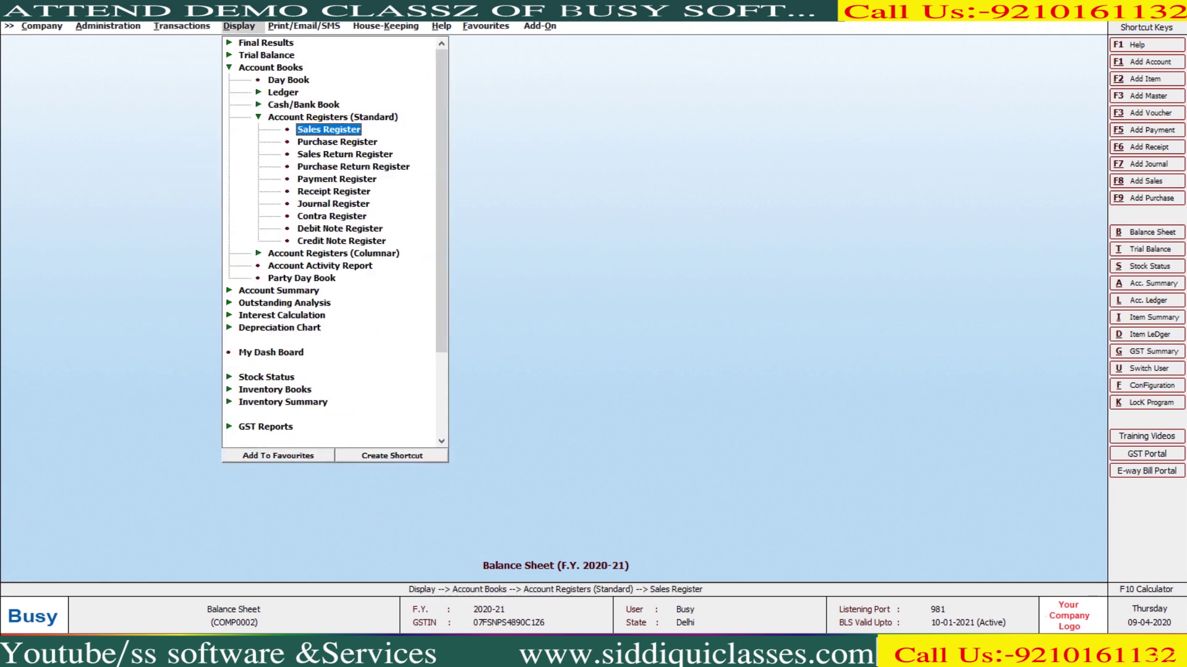
key("Left")
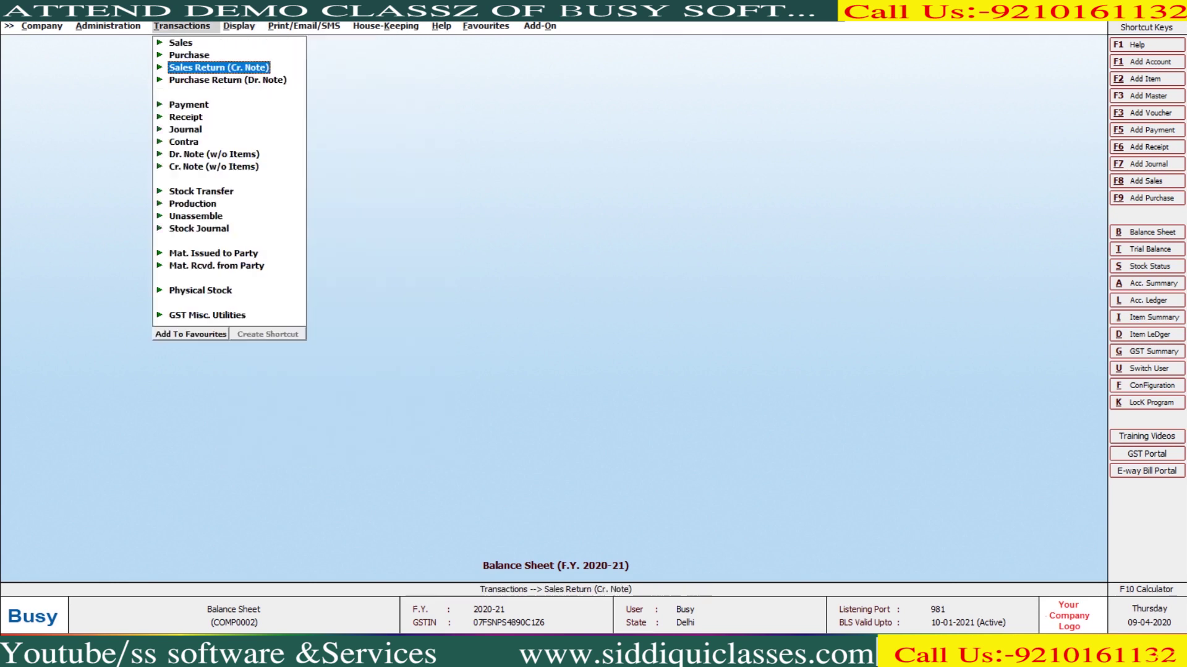
key("Up")
key("Up")
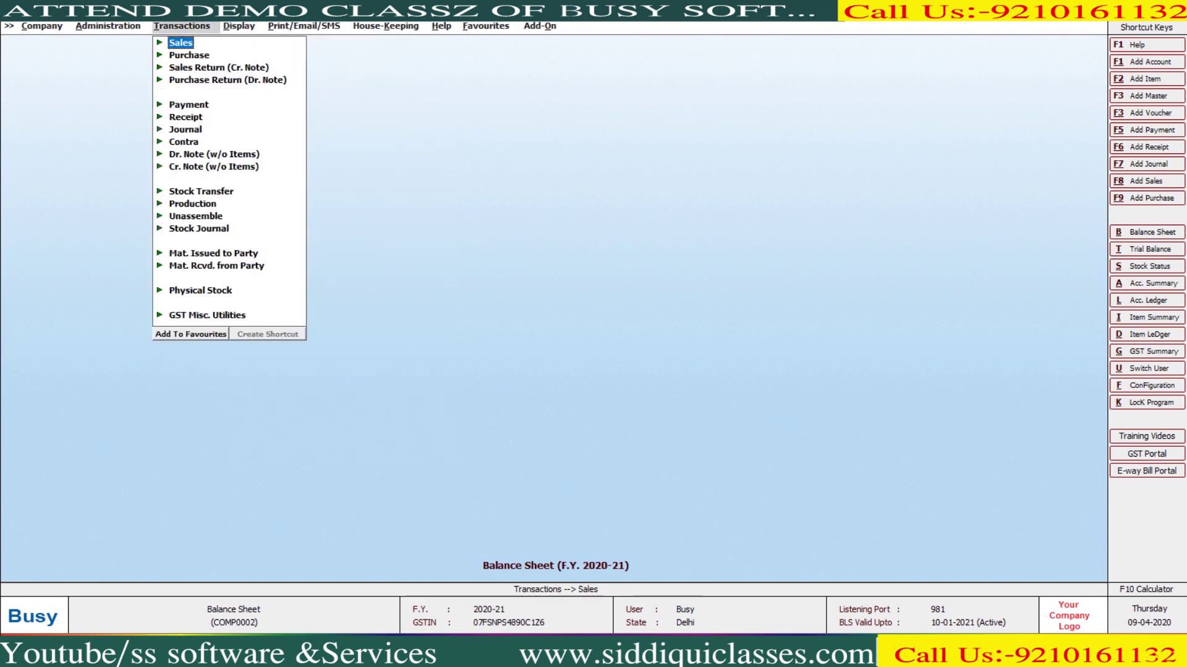
key("Return")
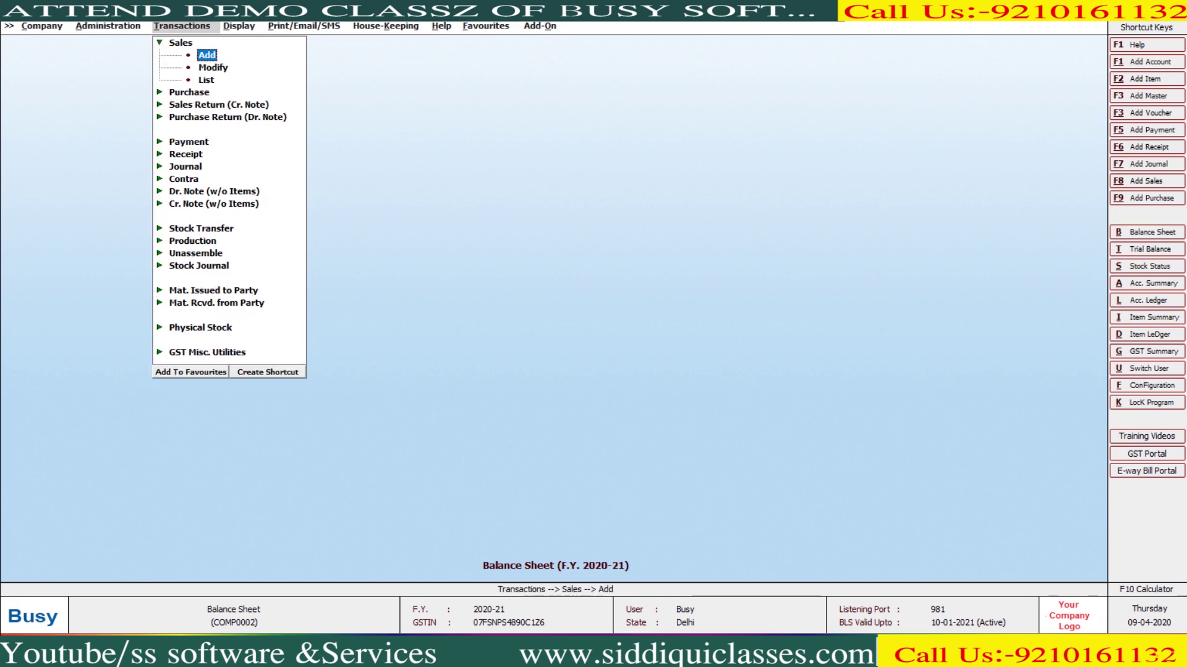
key("Down")
key("Down")
List sales vouchers with Show Value of Items set to Y (total 3,28,500.00), then return to Sales Register
key("Return")
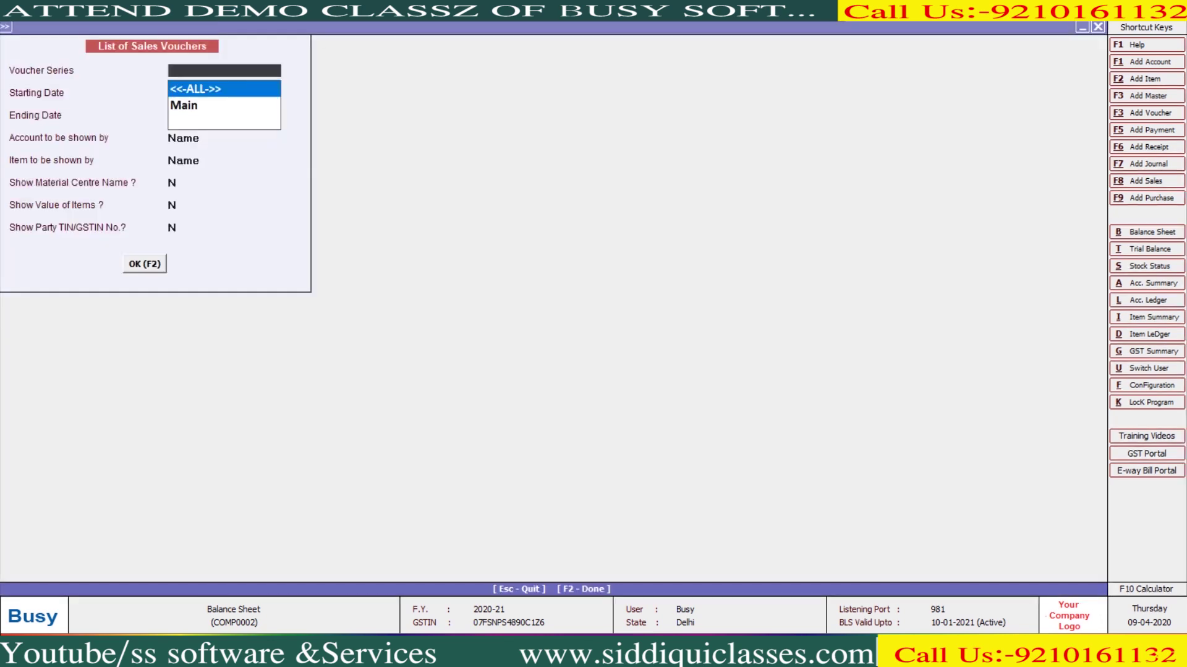
key("F2")
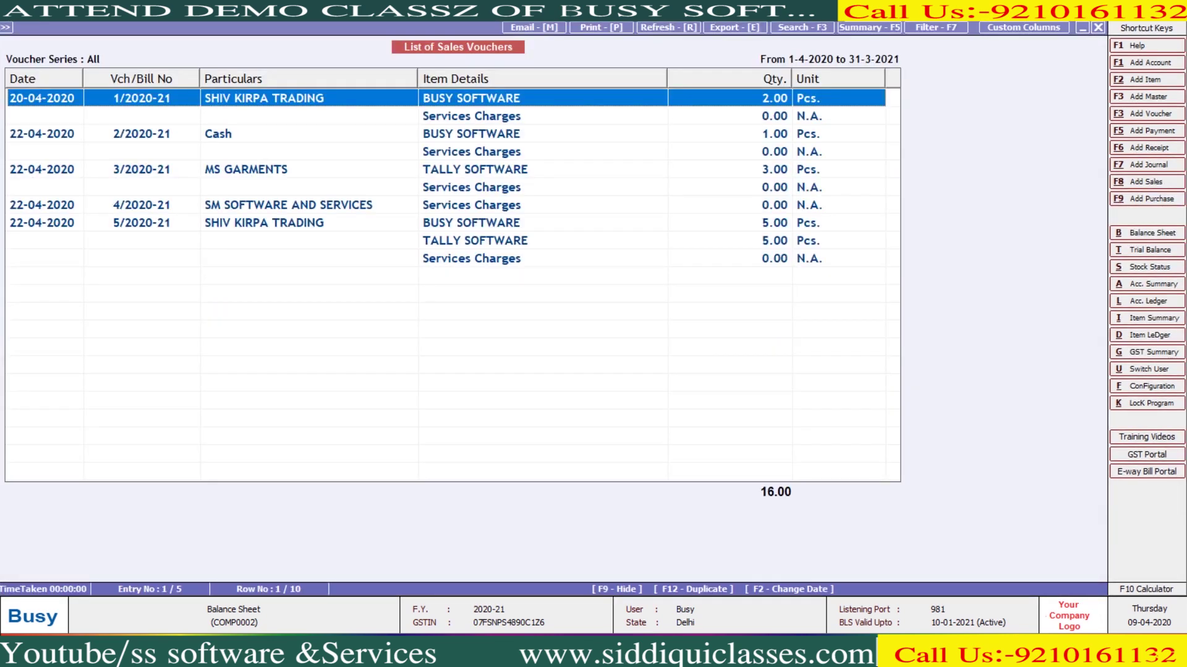
key("Escape")
key("Return")
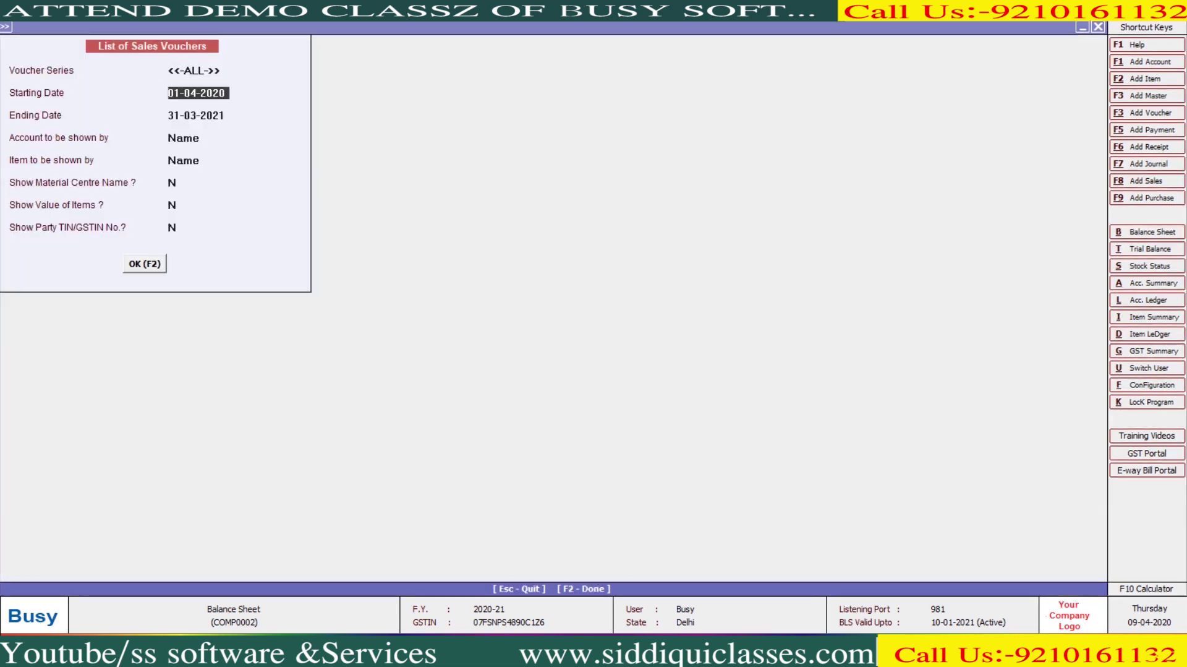
key("Return")
key("Return")
key("Return")
key("Return")
key("Return")
key("Return")
key("F2")
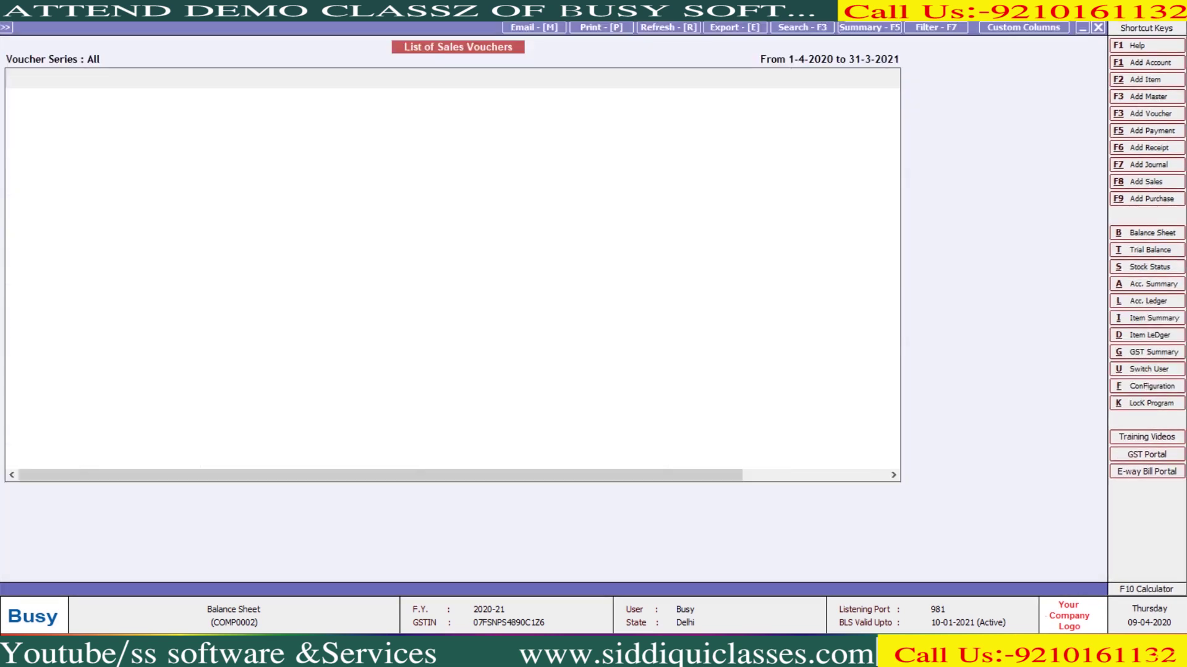
key("Right")
key("Right")
key("Right")
key("Right")
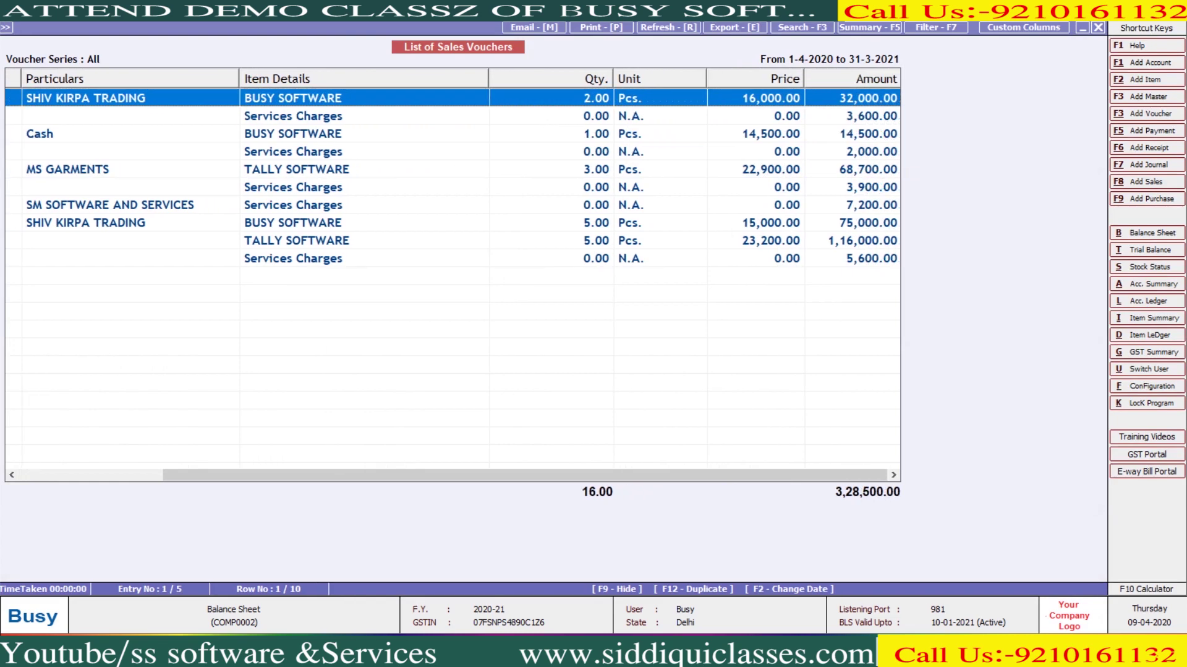
key("Escape")
key("Escape")
key("Right")
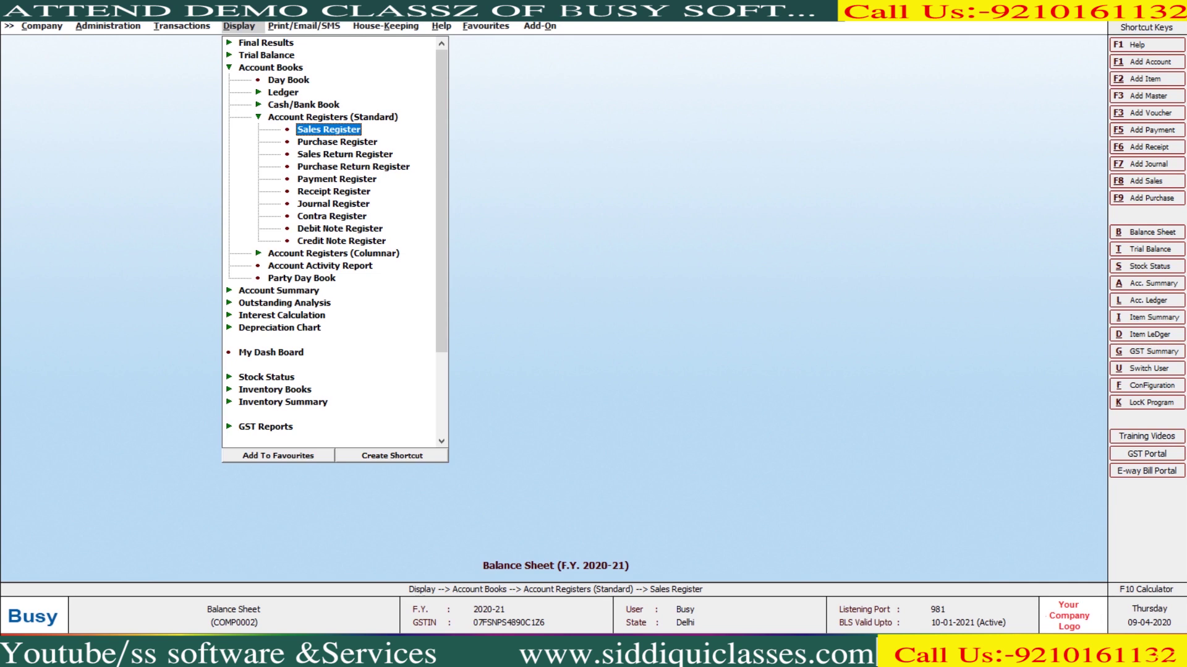
Show the Sales Register for All Sale Types and All Parties, review its vouchers, then return to options
key("Return")
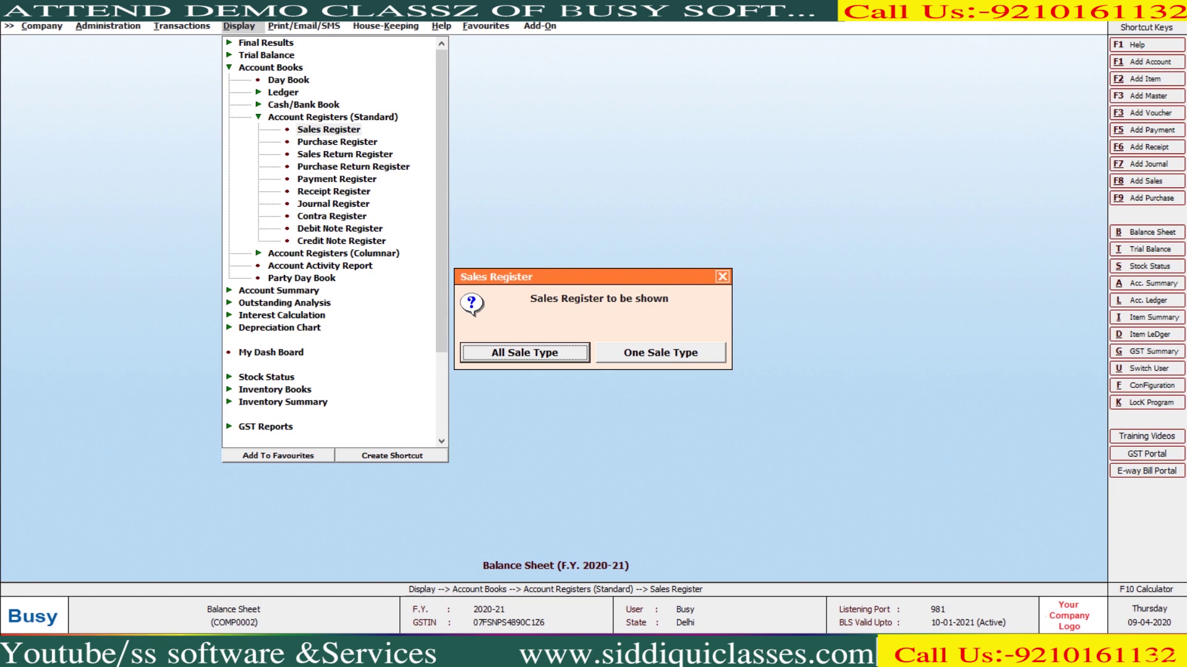
key("Return")
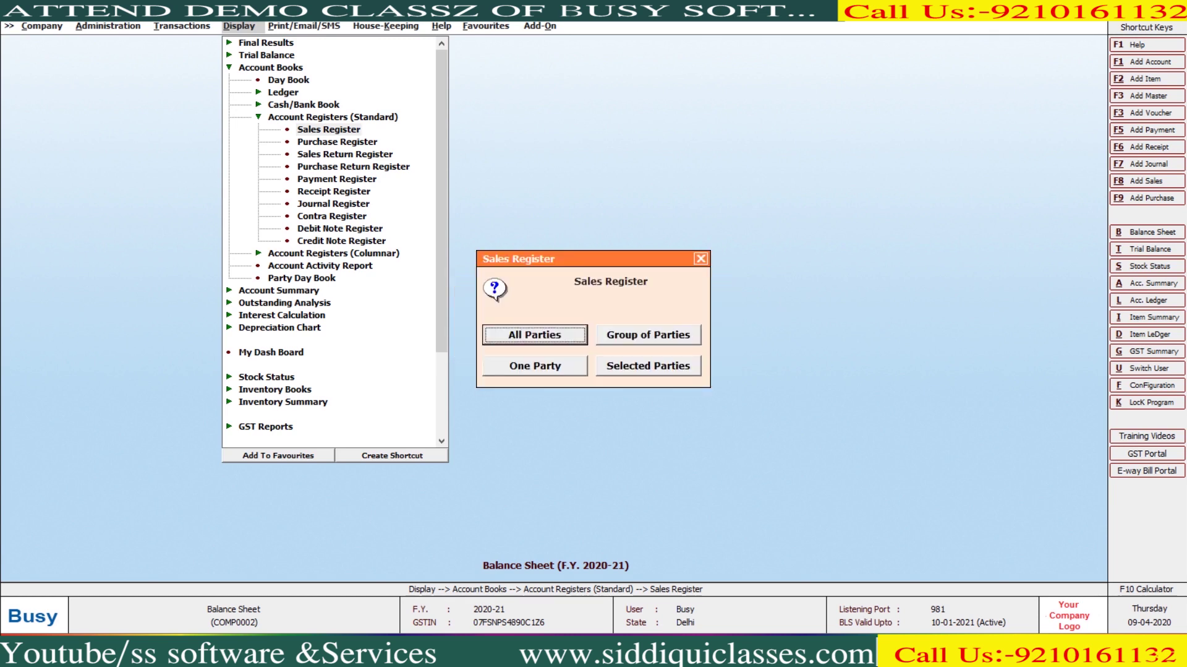
key("Return")
key("Return")
key("Return")
key("Return")
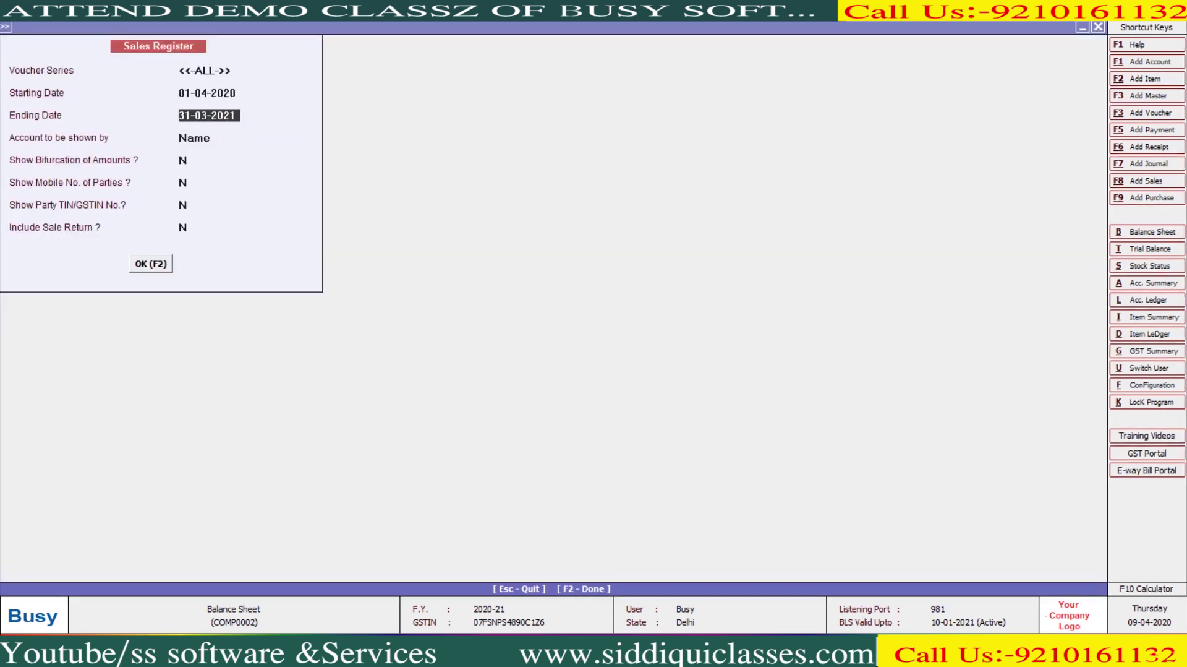
key("F2")
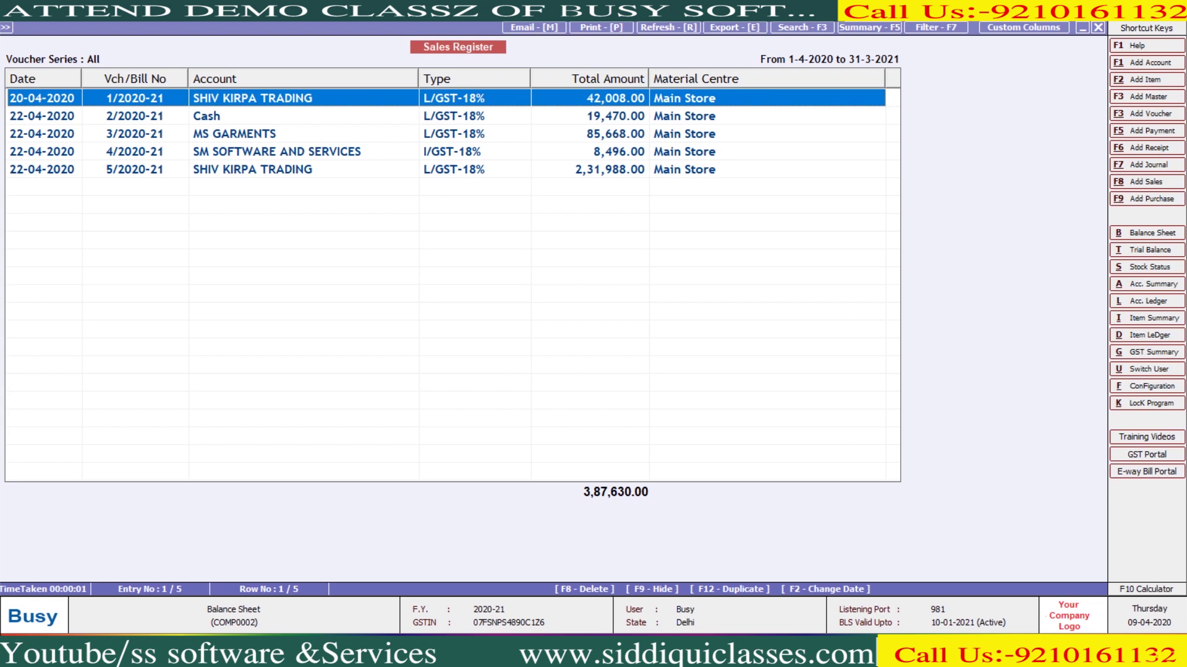
left_click(619, 115)
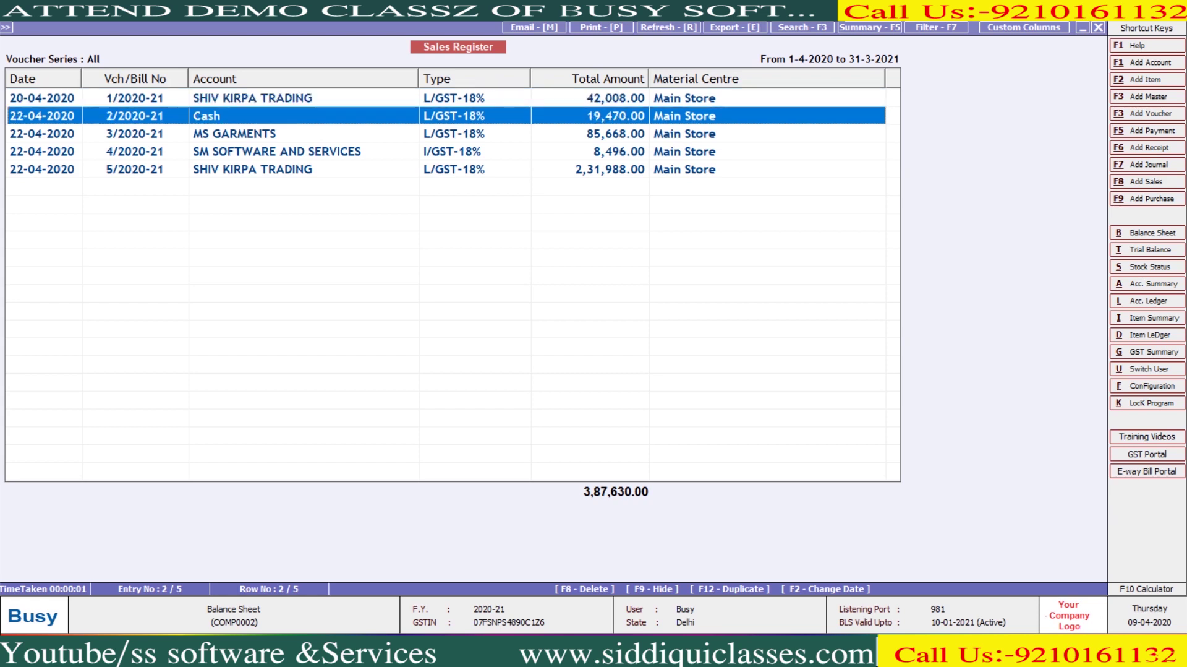
left_click(618, 168)
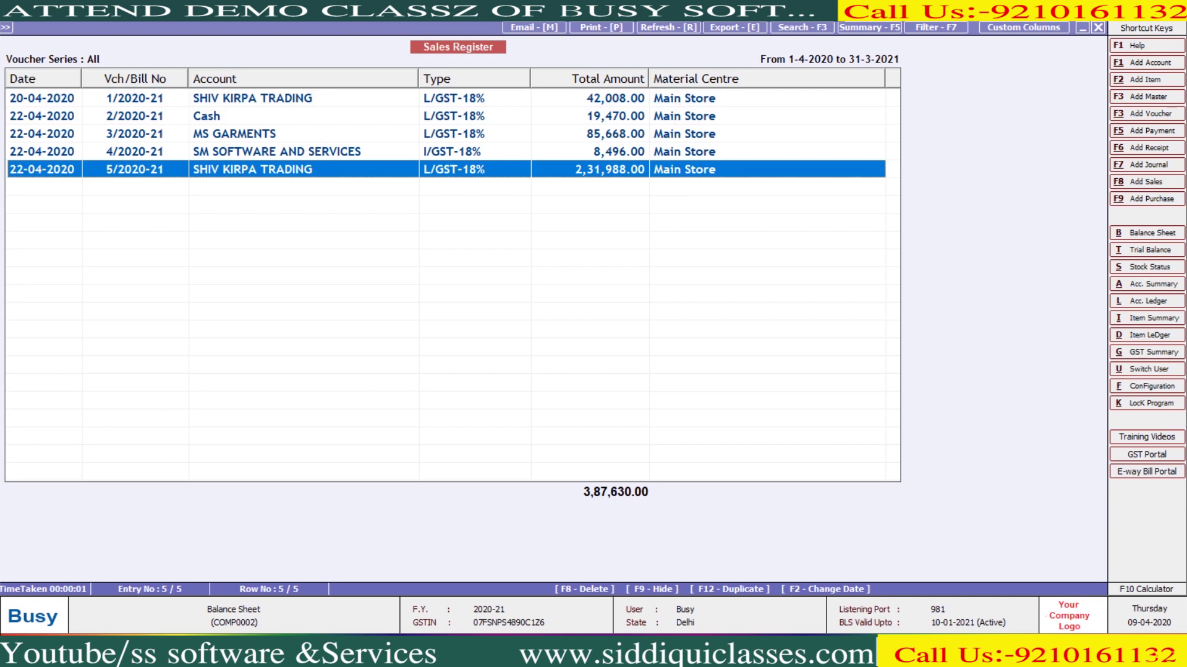
key("Escape")
key("Return")
key("Return")
key("Return")
key("Return")
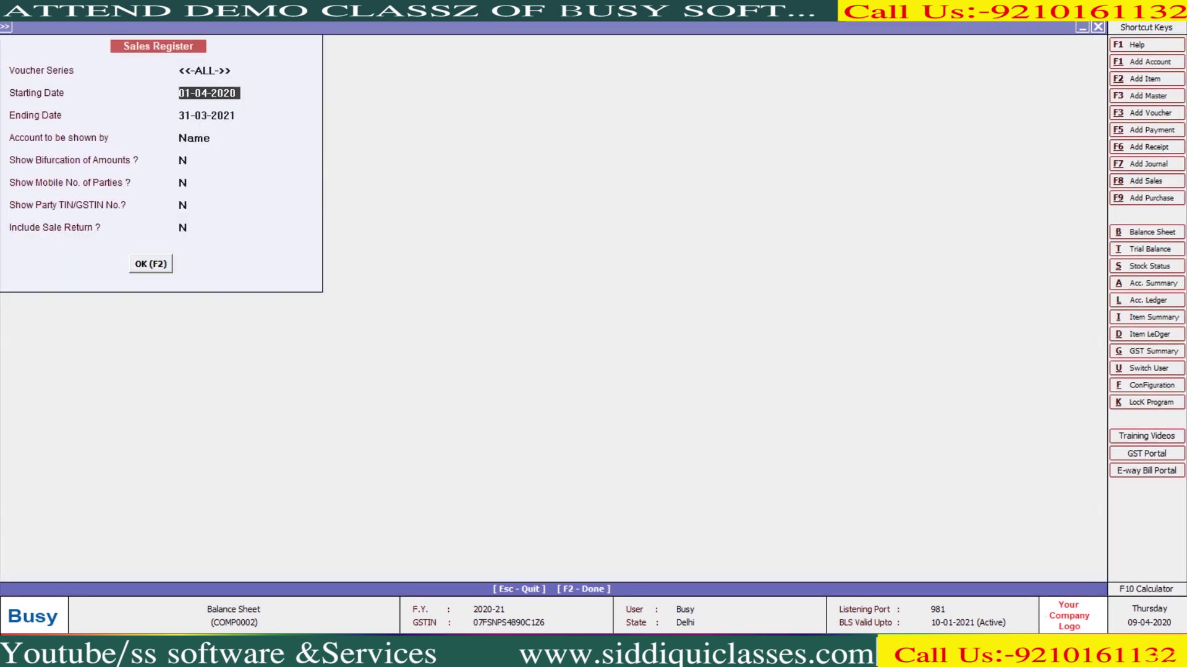
Show the Sales Register with bifurcation of amounts, reviewing the tax, SGST and Material Centre columns
key("y")
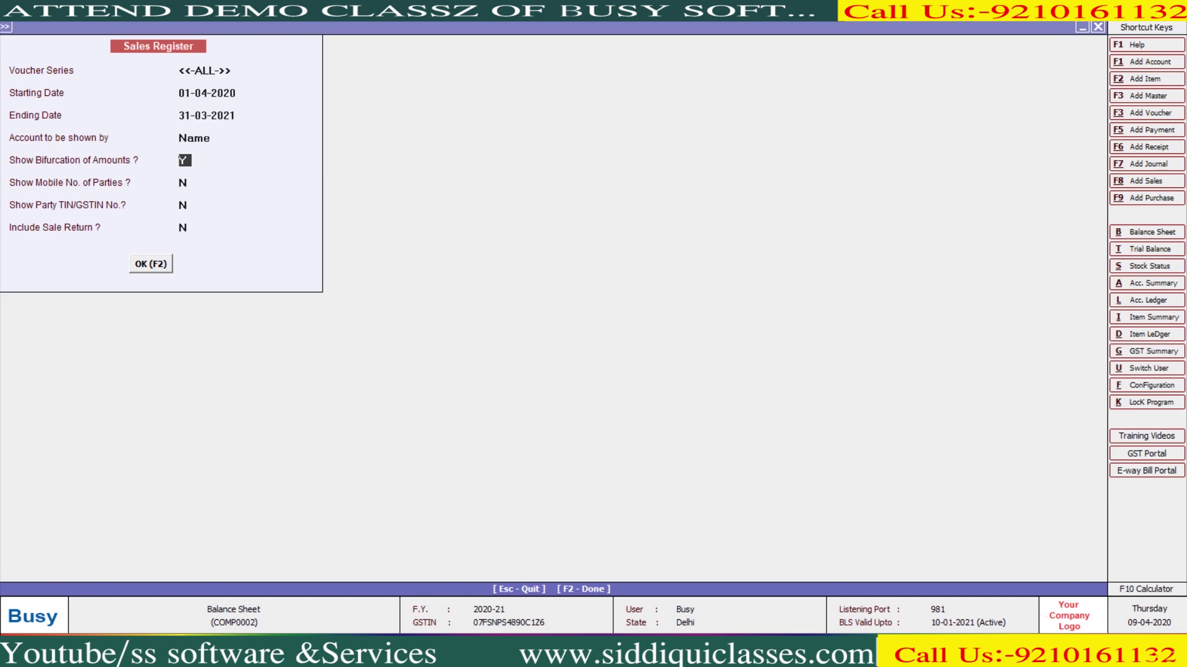
key("Return")
key("Return")
key("Return")
key("Return")
key("Return")
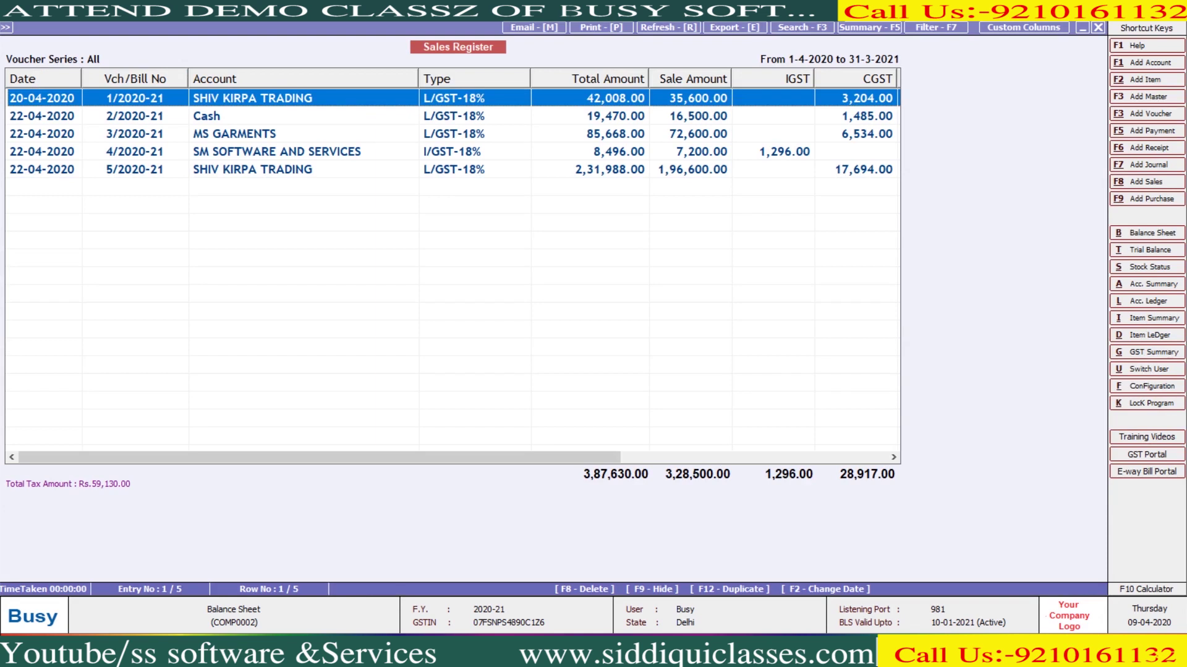
key("Right")
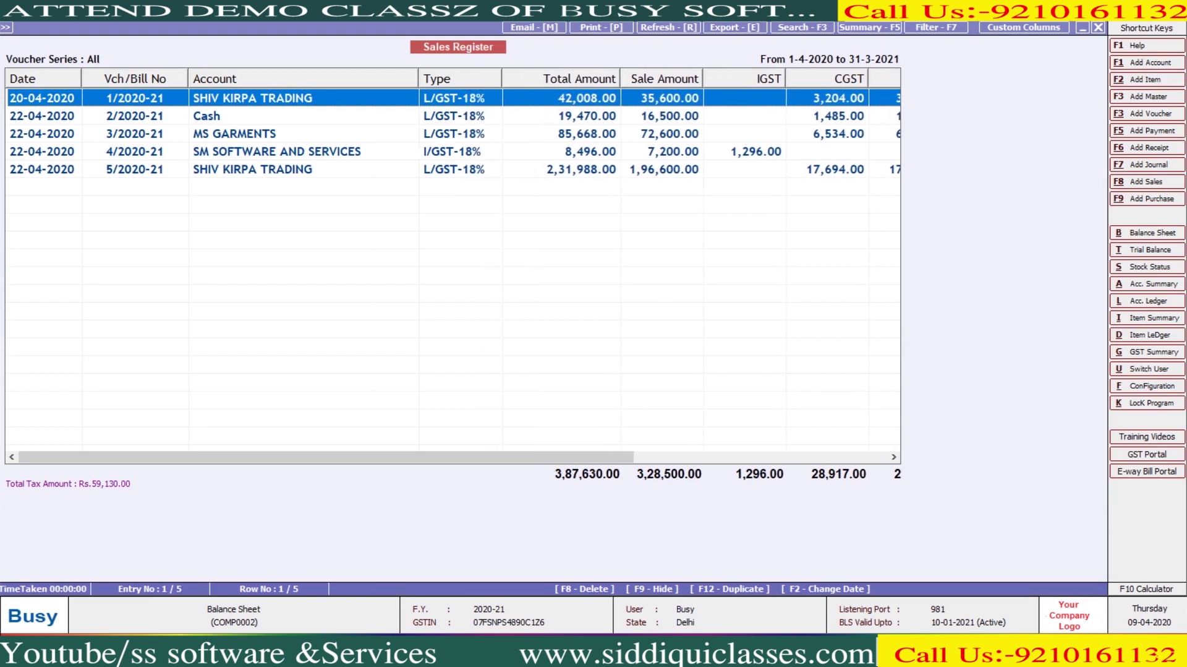
key("Right")
key("Right")
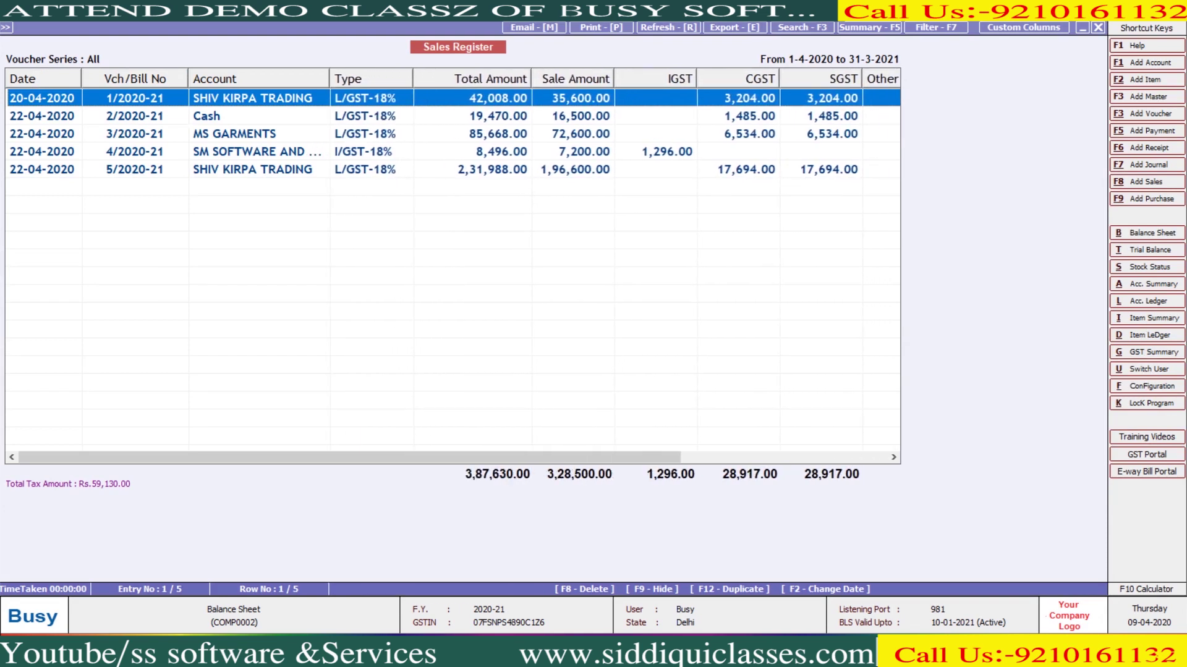
key("Right")
key("Right")
key("Right")
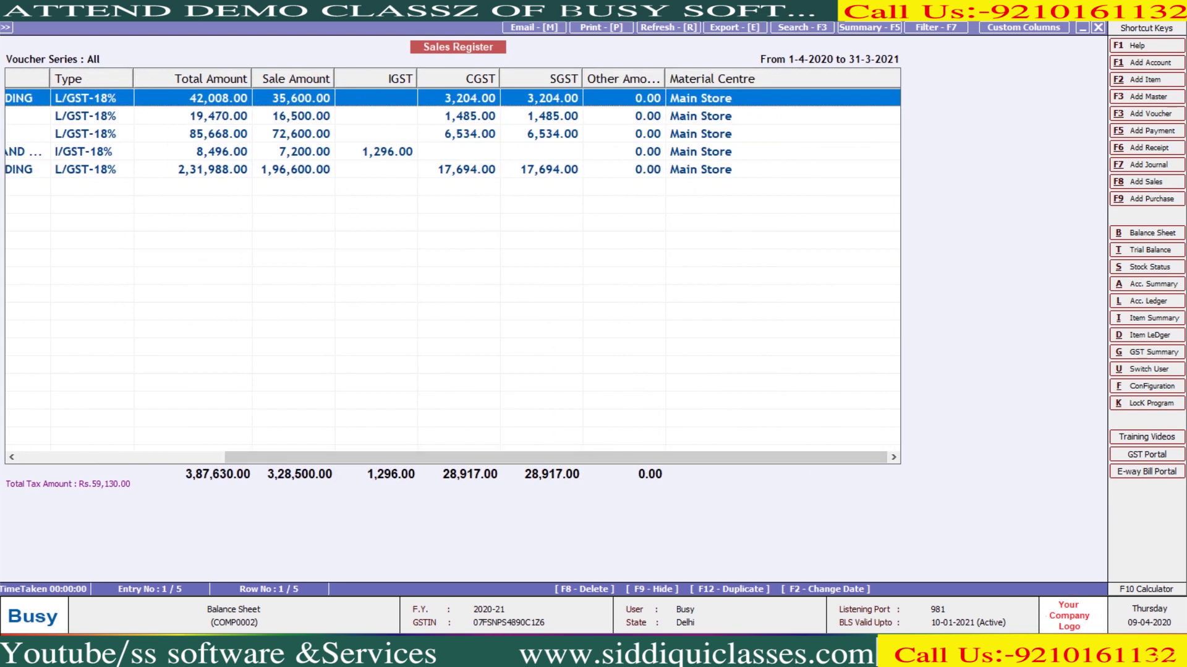
key("Escape")
Redisplay the Sales Register with parties' mobile numbers shown
key("Return")
key("Return")
key("Return")
key("Return")
key("Return")
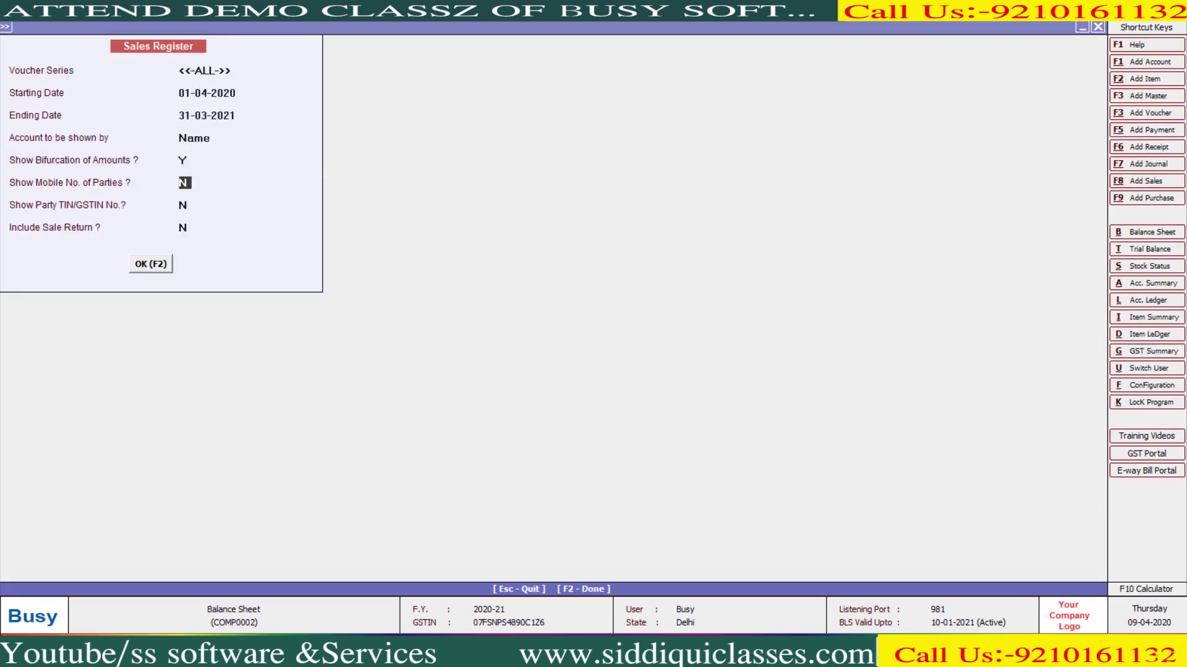
key("y")
key("Return")
key("Return")
key("Return")
key("Return")
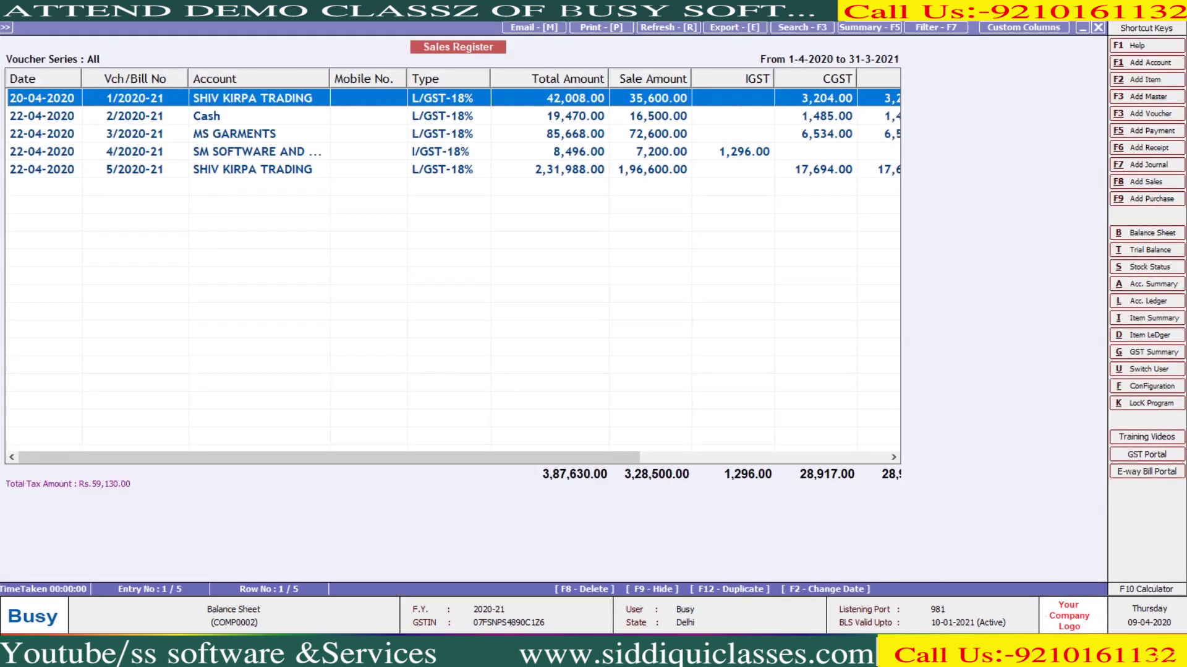
key("Escape")
Turn on party TIN/GSTIN numbers, preview the register, then close the report and its options
key("Return")
key("Return")
key("Return")
key("Return")
key("Return")
key("Return")
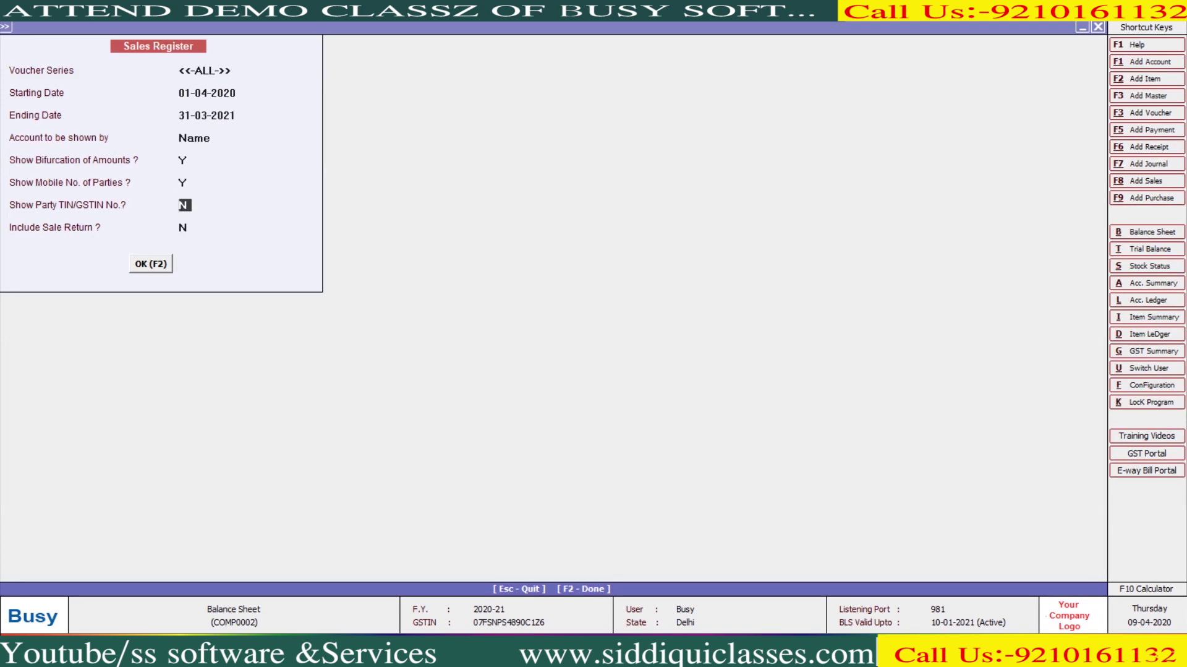
key("y")
key("Return")
key("Return")
key("Return")
key("Escape")
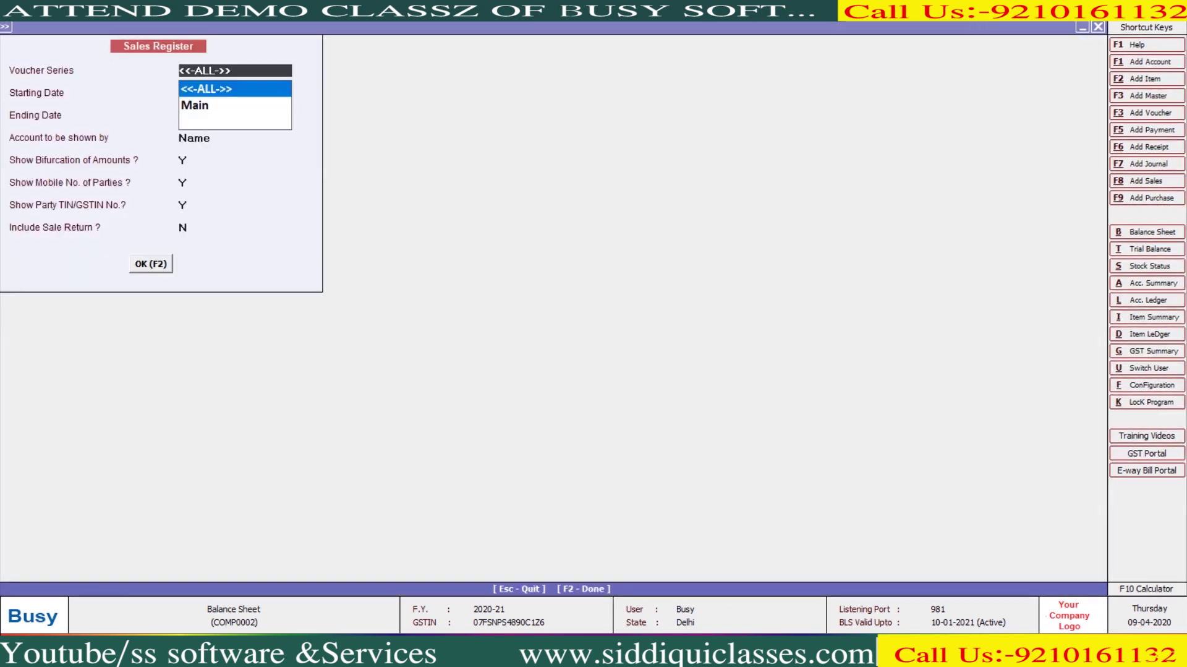
key("Return")
key("Return")
key("Return")
key("Return")
key("Return")
key("Return")
key("Return")
key("Return")
key("Return")
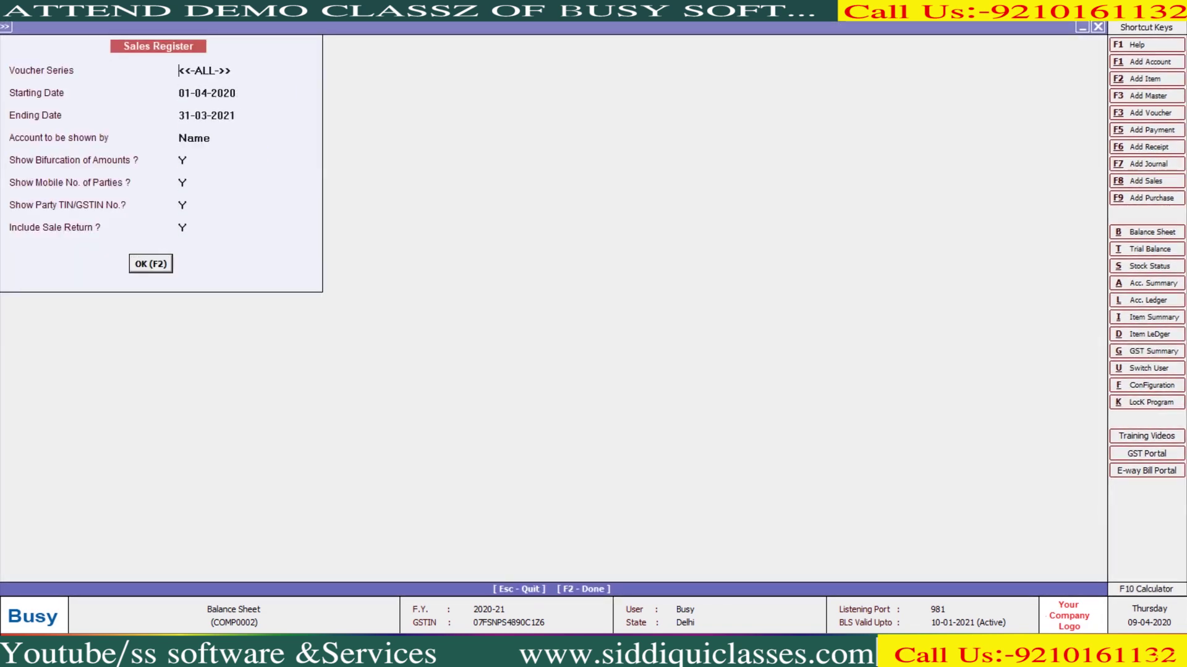
key("Escape")
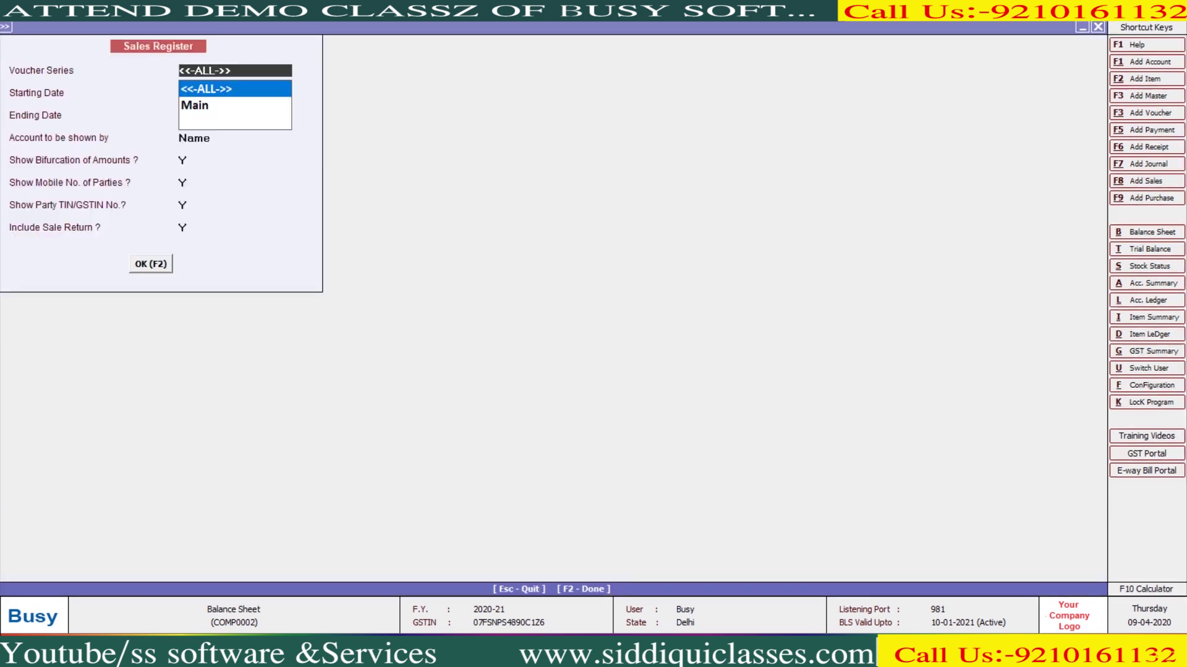
key("Escape")
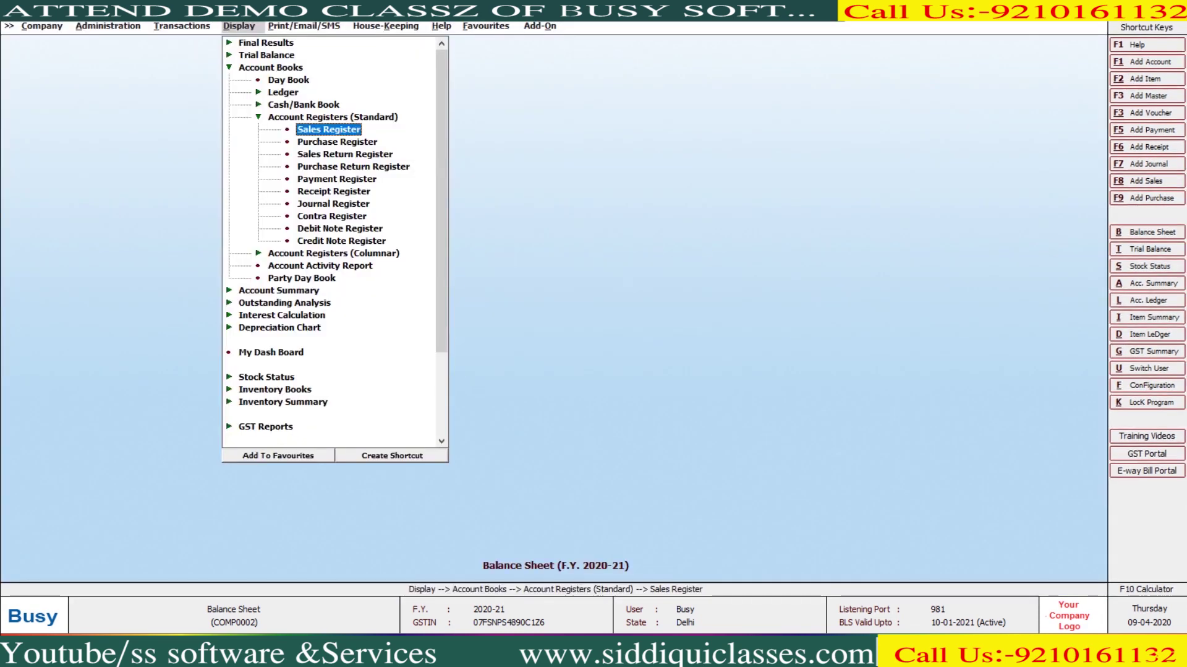
Try the columnar Sales Register and dismiss the 'no columns defined' warning
left_click(337, 142)
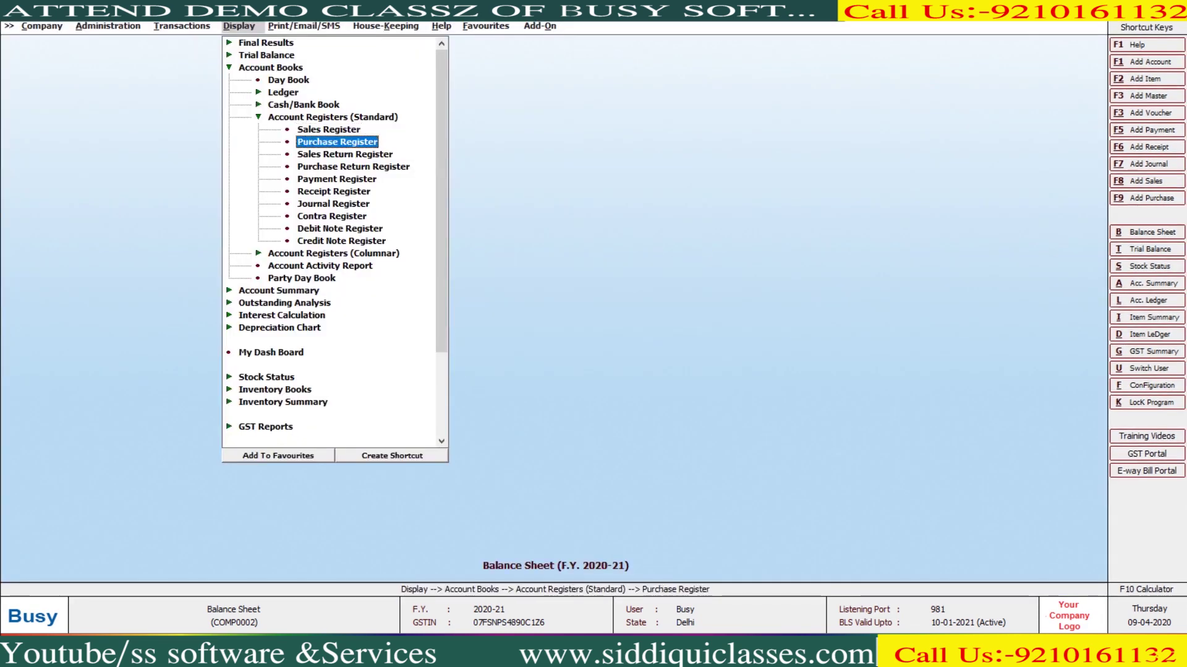
key("Down")
key("Down")
key("Down")
key("Down")
key("Down")
key("Down")
key("Down")
key("Down")
key("Down")
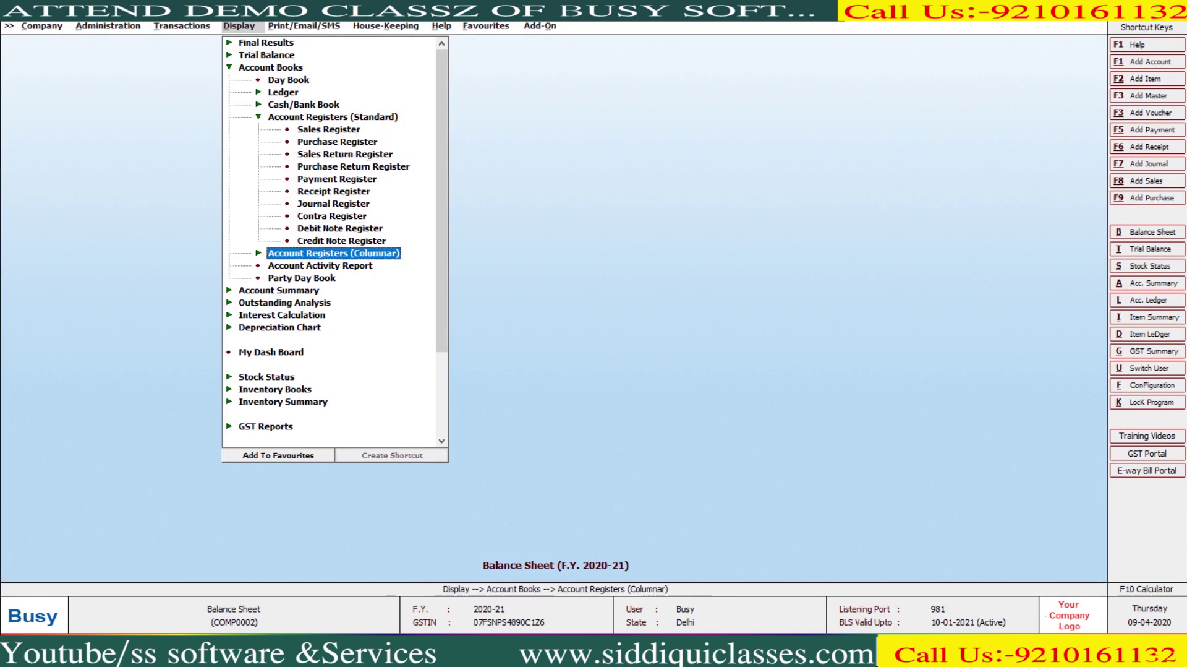
key("Left")
key("Left")
key("Right")
key("Right")
key("Down")
key("Down")
key("Down")
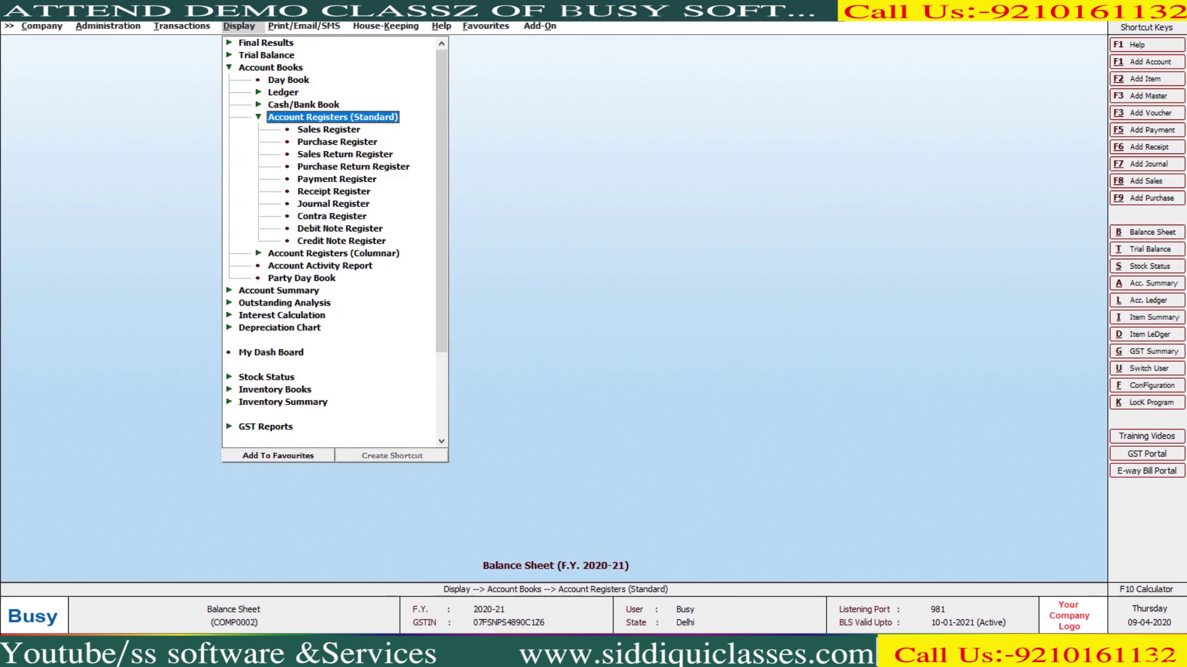
key("Left")
key("Down")
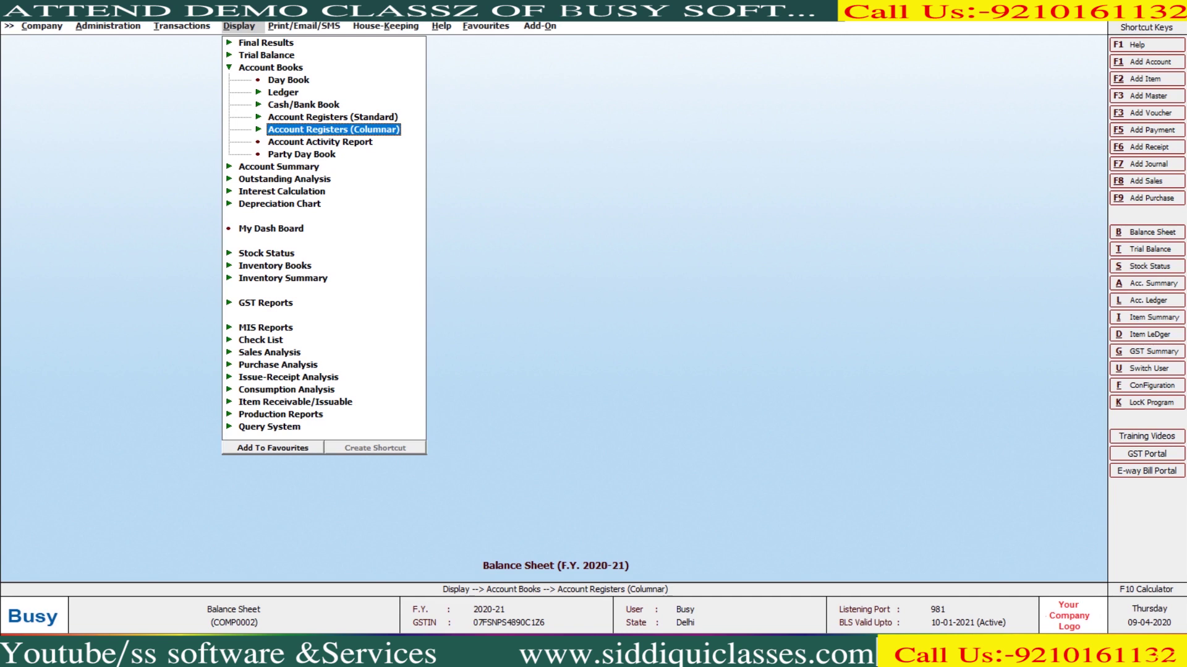
key("Return")
key("Return")
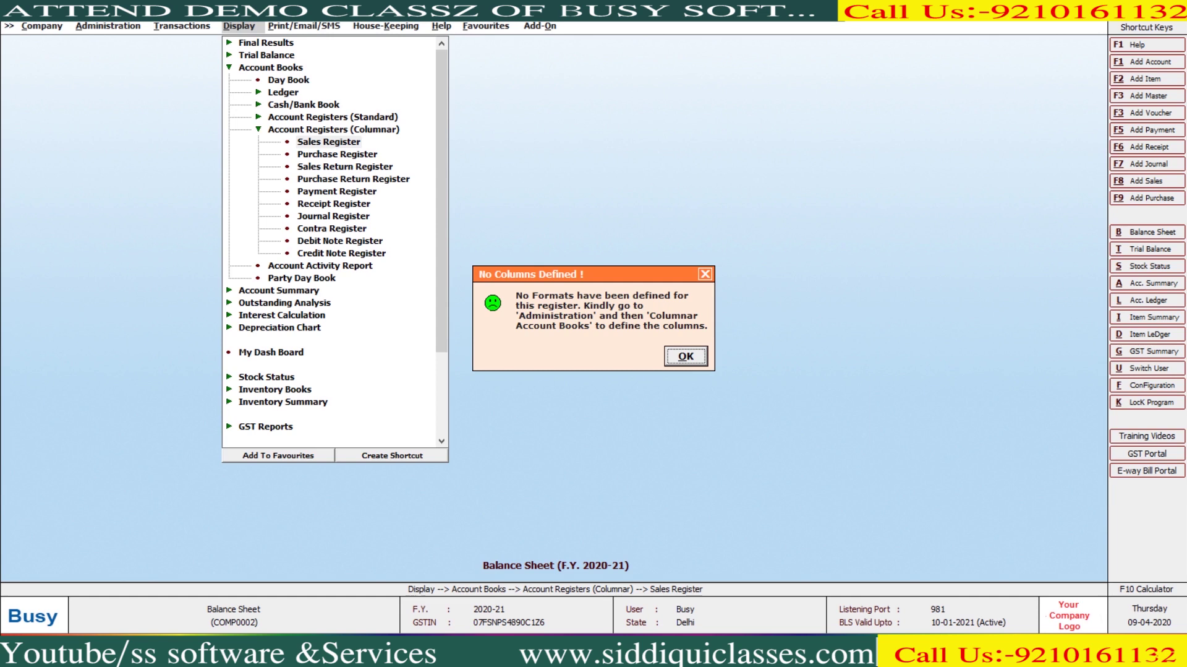
key("Return")
Open Administration > Configuration > Columnar Reports > Account Registers configuration
key("Left")
key("Left")
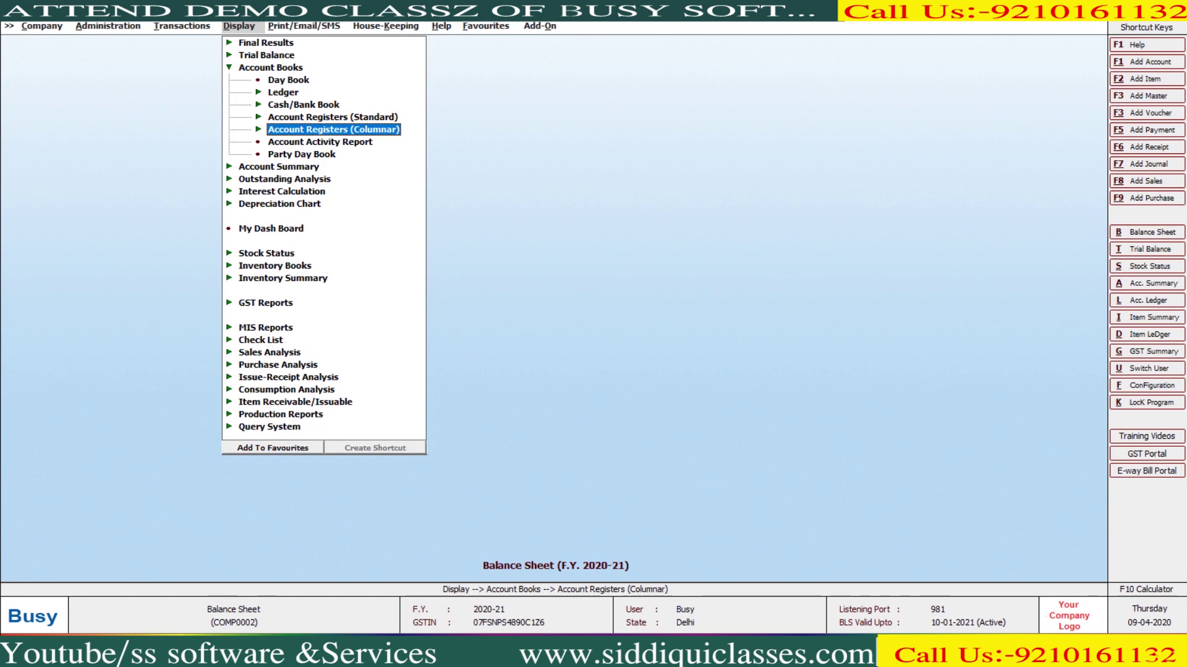
key("Left")
key("Left")
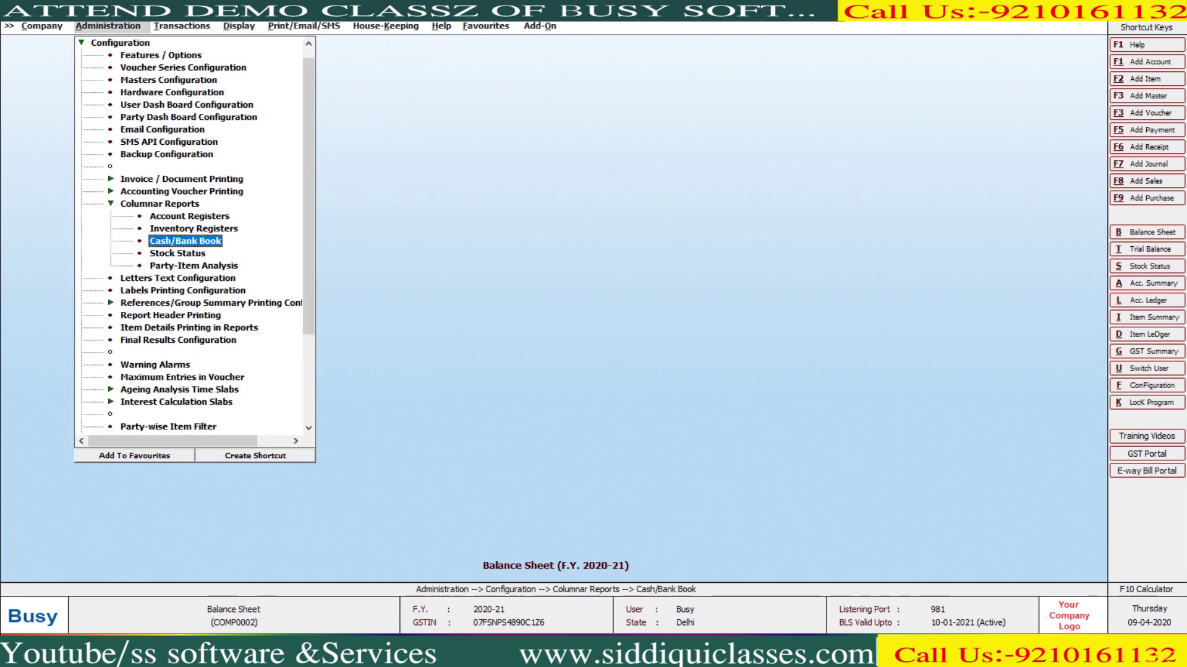
key("Left")
key("Left")
key("Escape")
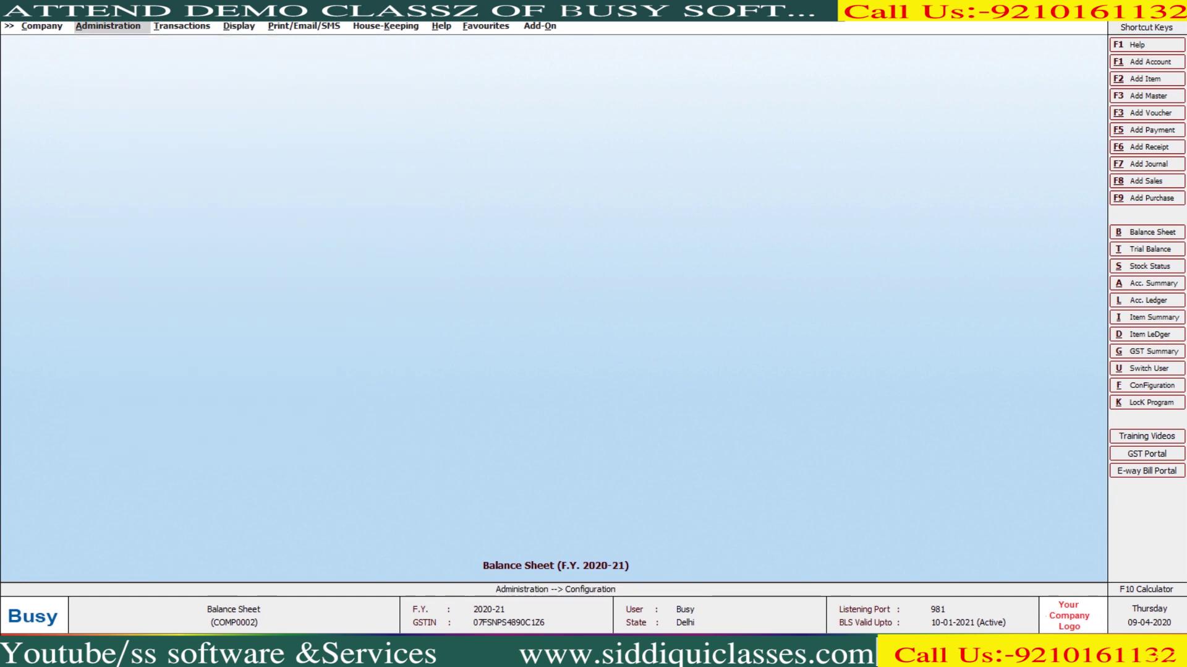
key("Return")
key("Right")
key("Down")
key("Down")
key("Down")
key("Down")
key("Down")
key("Down")
key("Down")
key("Down")
key("Down")
key("Down")
key("Down")
key("Down")
key("Down")
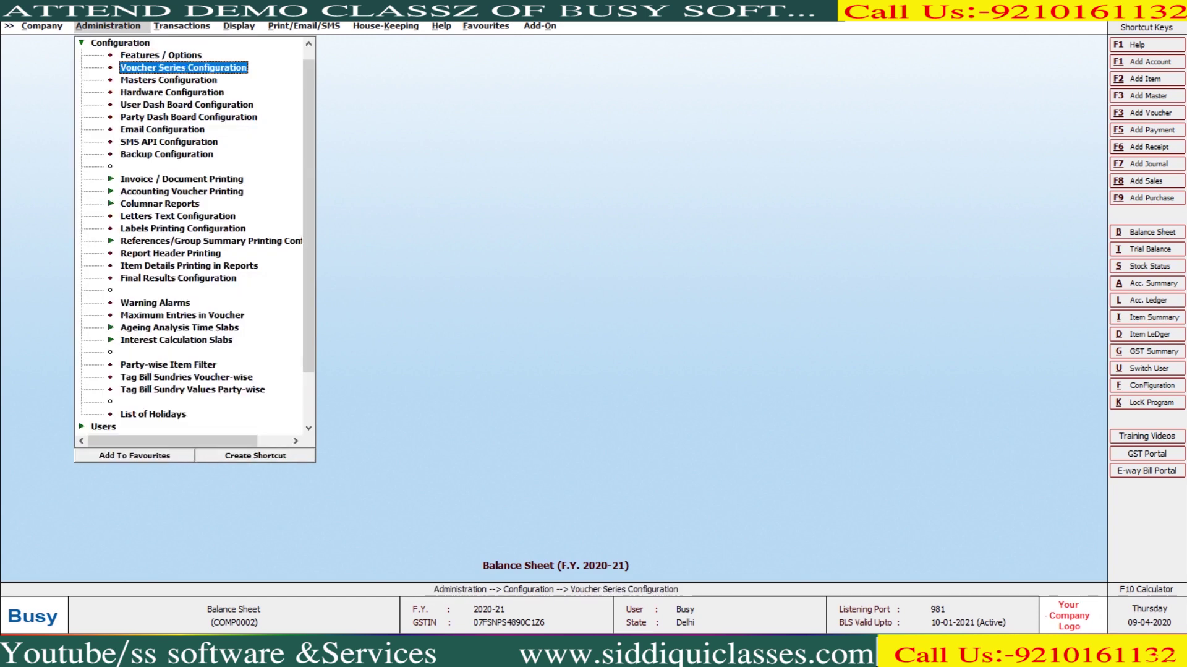
key("Up")
key("Right")
key("Down")
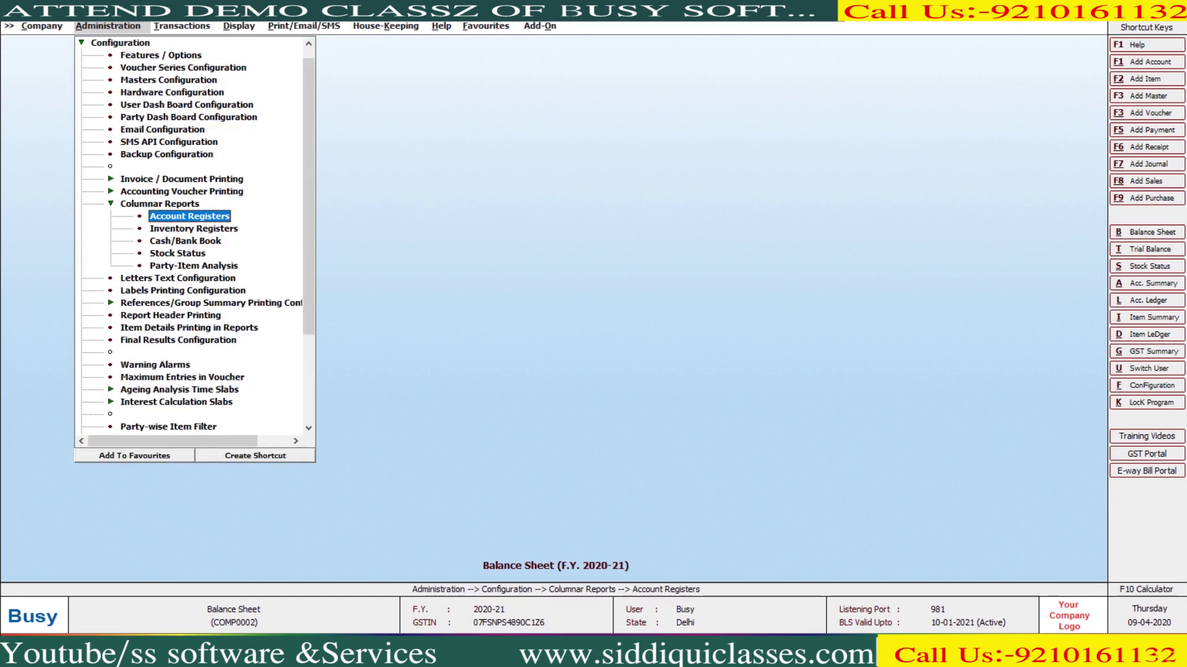
key("Return")
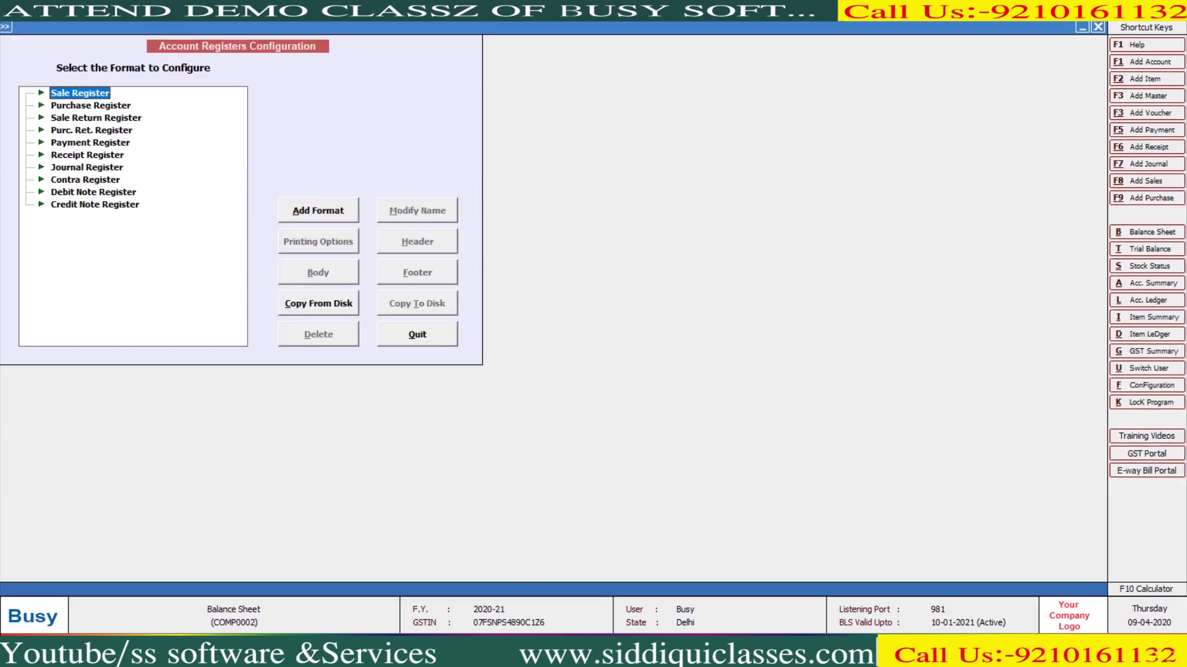
Add a new Sale Register format named 'New Sale'
key("Tab")
key("Return")
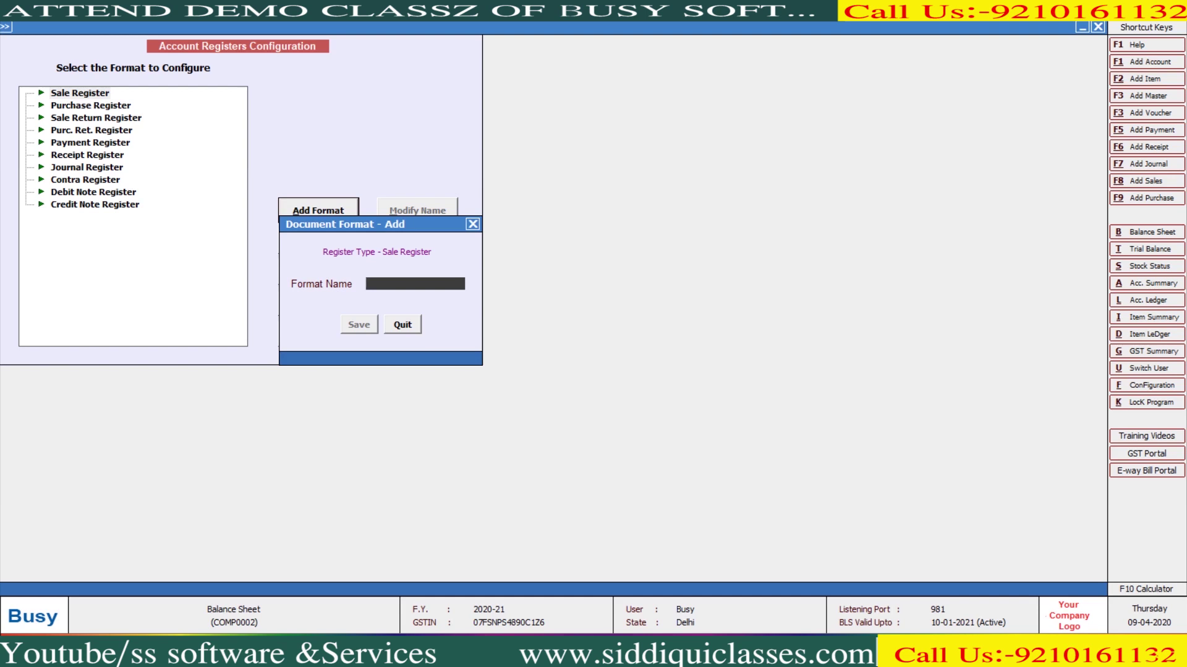
type("New Sale")
key("Return")
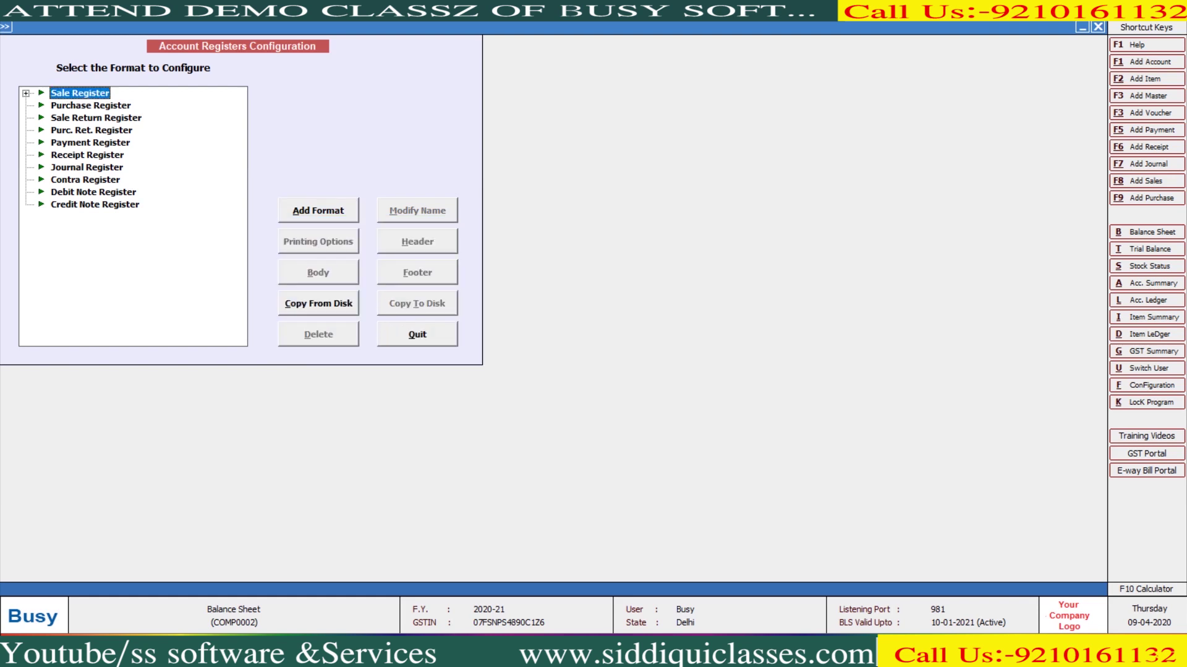
Select the New Sale format and exit its header editor, leaving the header blank
key("Right")
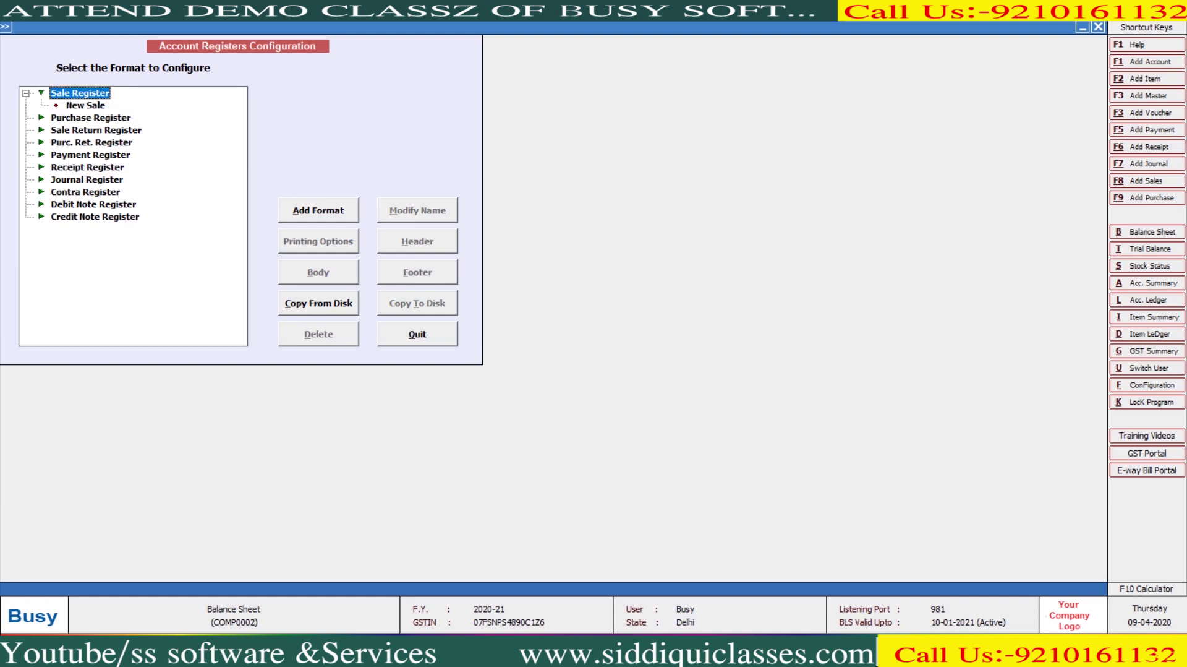
left_click(86, 105)
key("Tab")
key("Tab")
key("Tab")
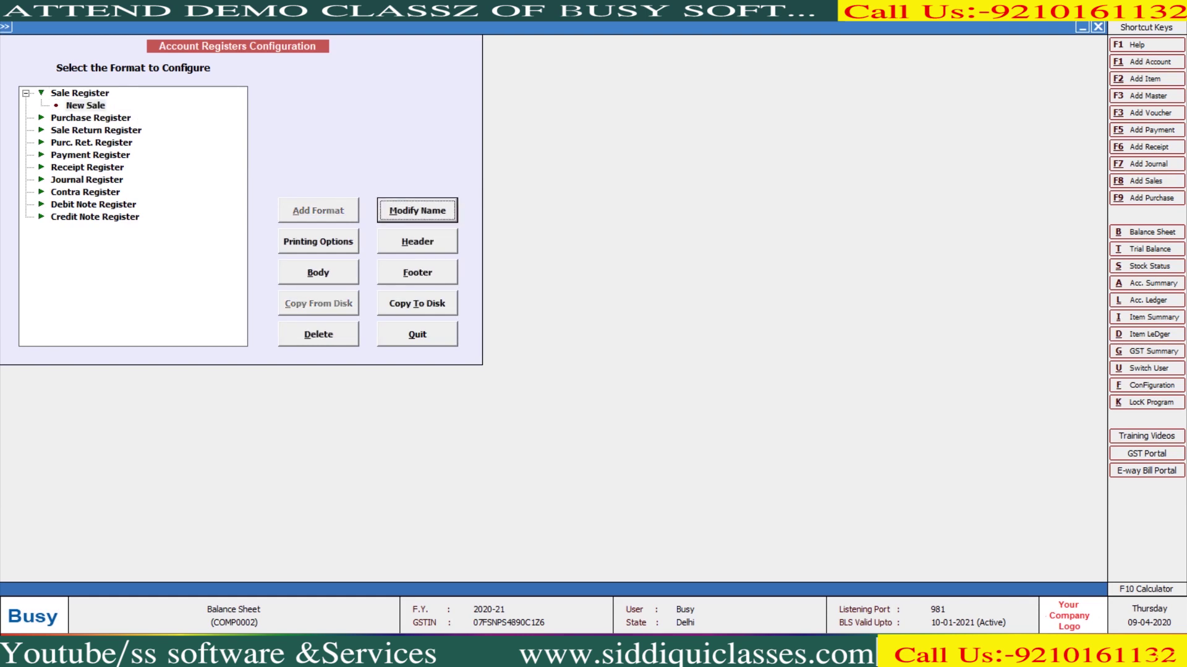
key("Return")
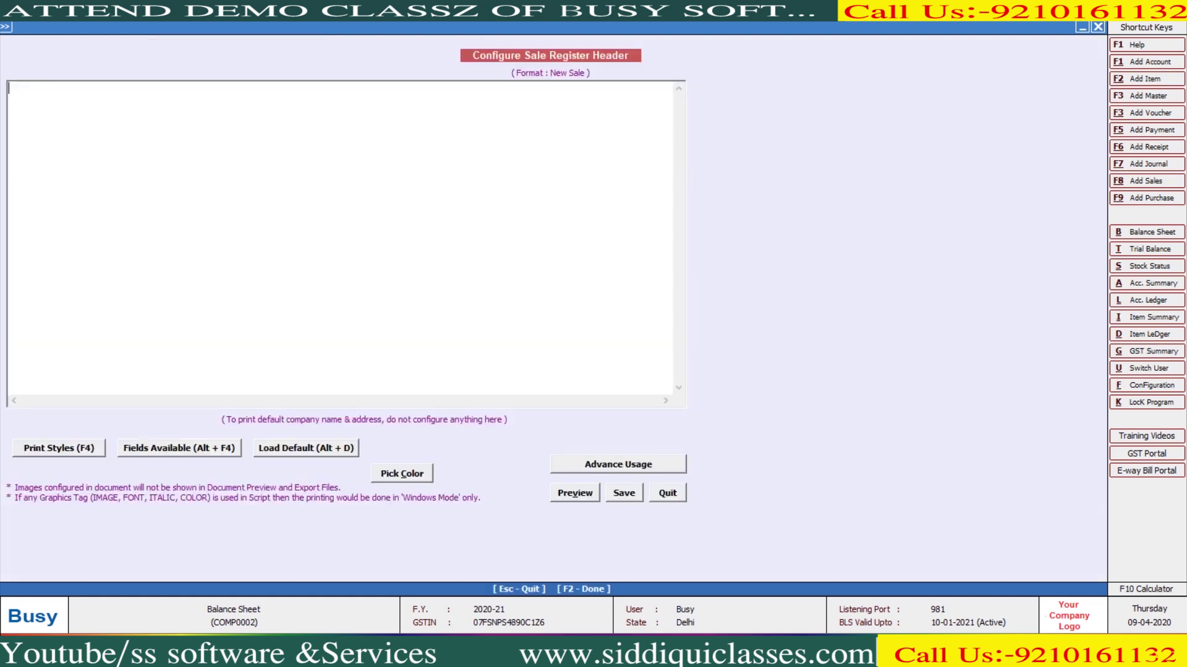
key("Escape")
key("Return")
key("Tab")
key("Tab")
key("Tab")
key("Tab")
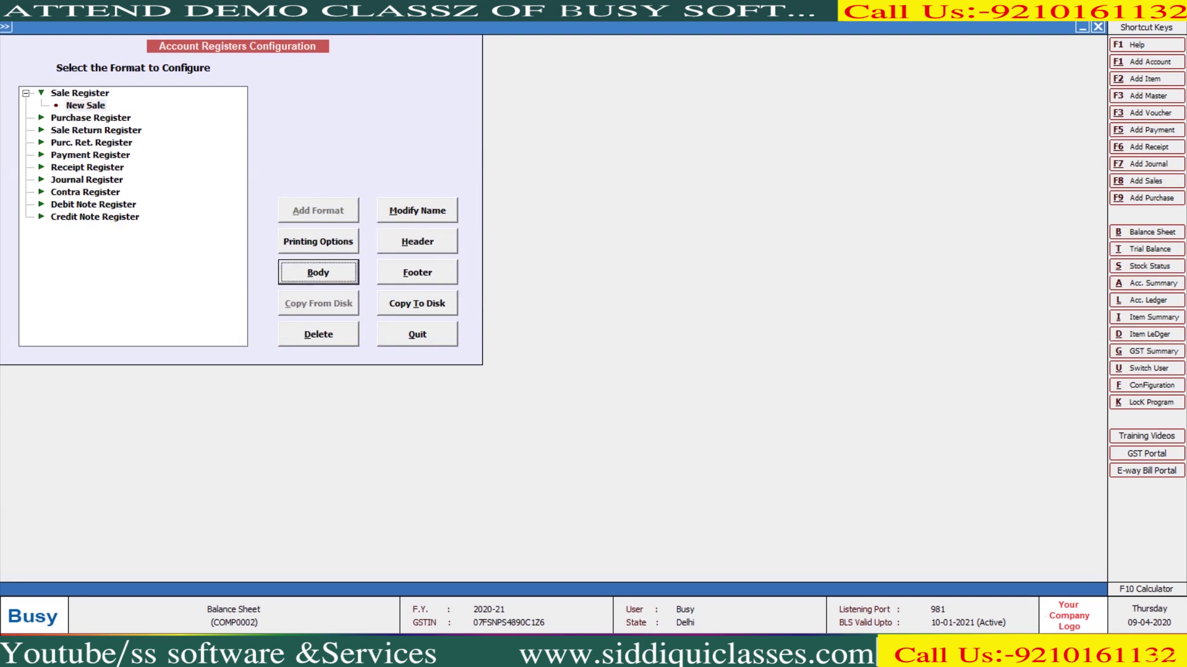
Open New Sale's body columns and review Bill Date, Party Name, Bill No. and Amount Grand Total
key("Return")
key("Return")
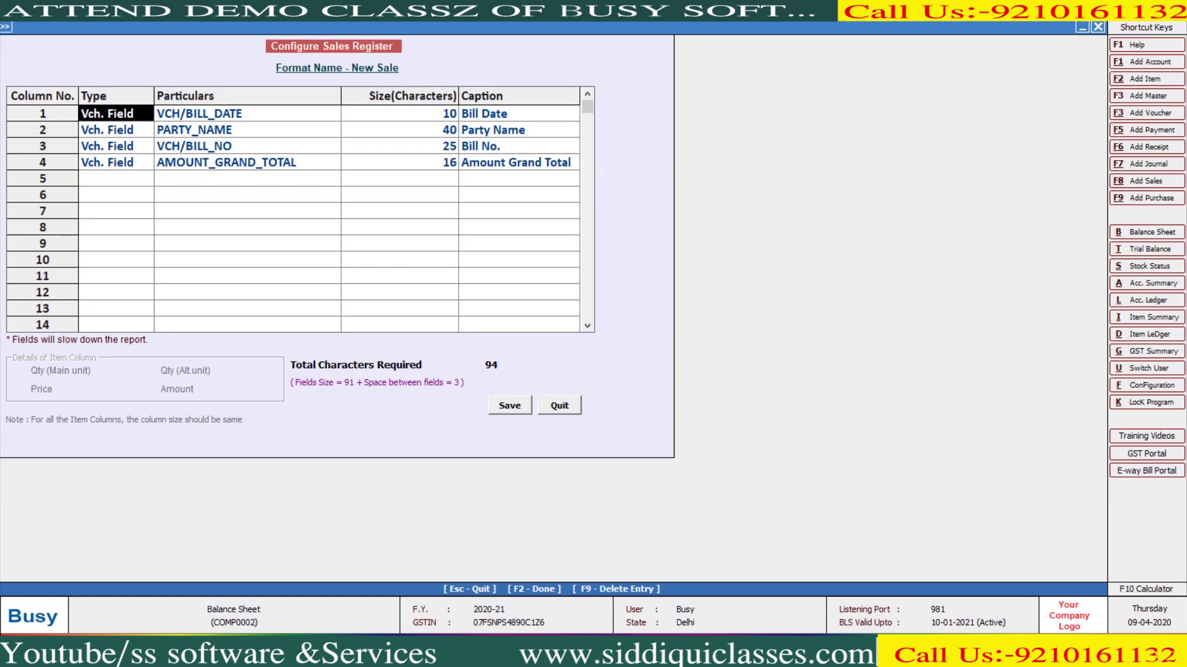
key("Return")
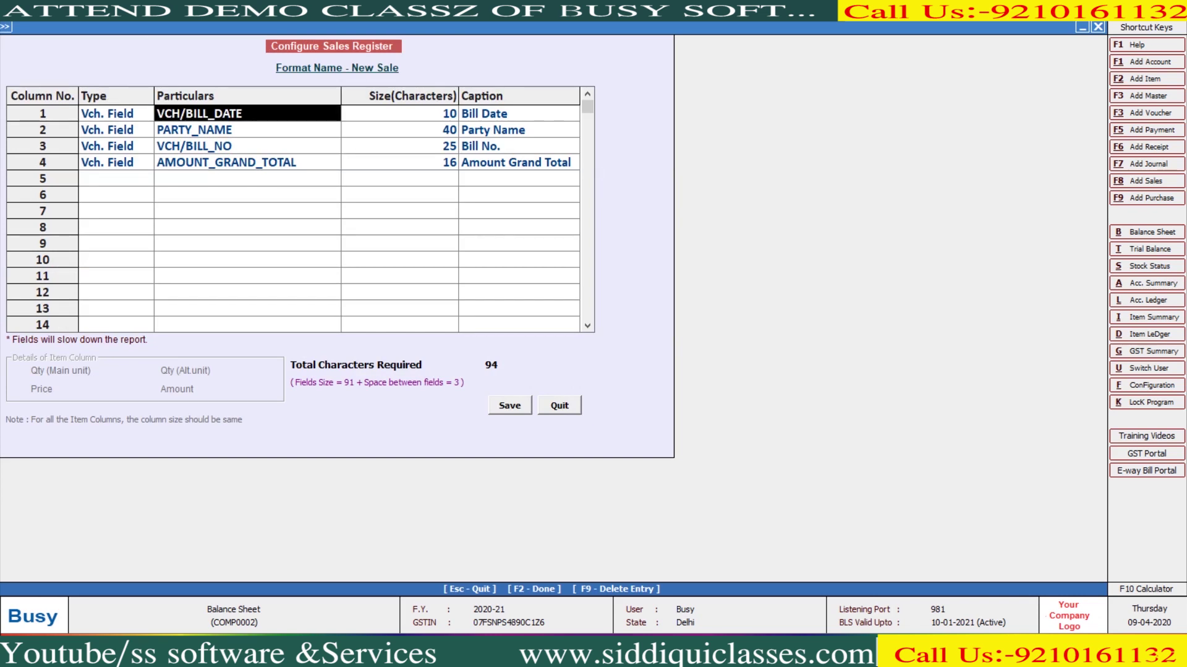
key("Down")
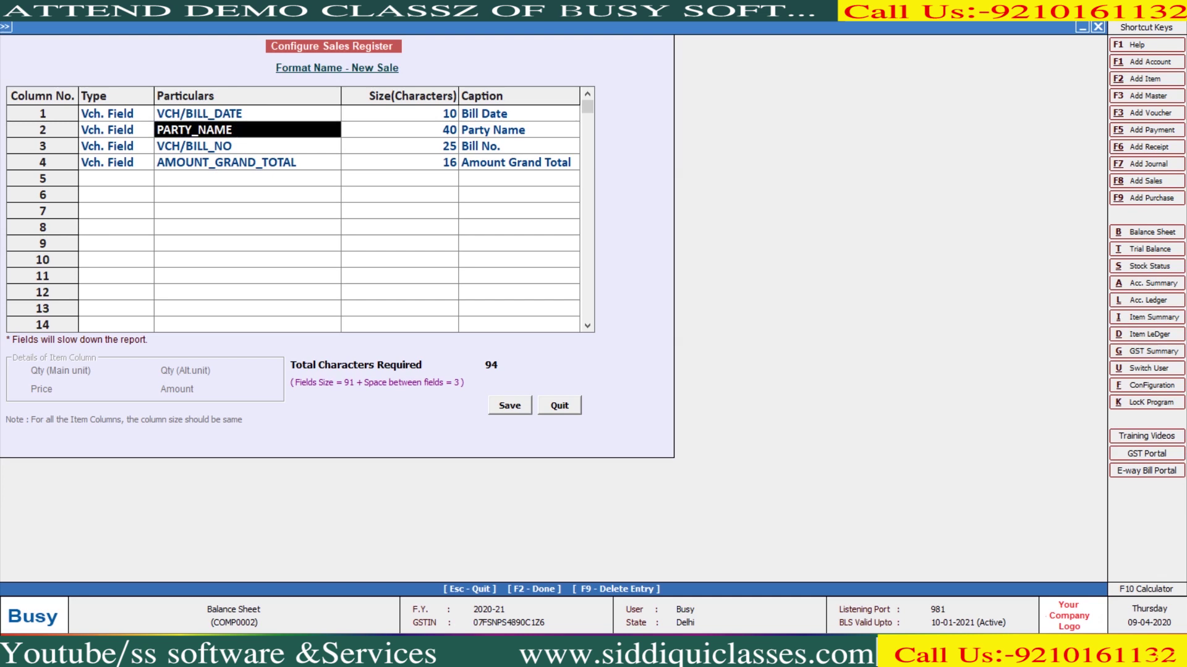
key("Down")
key("Down")
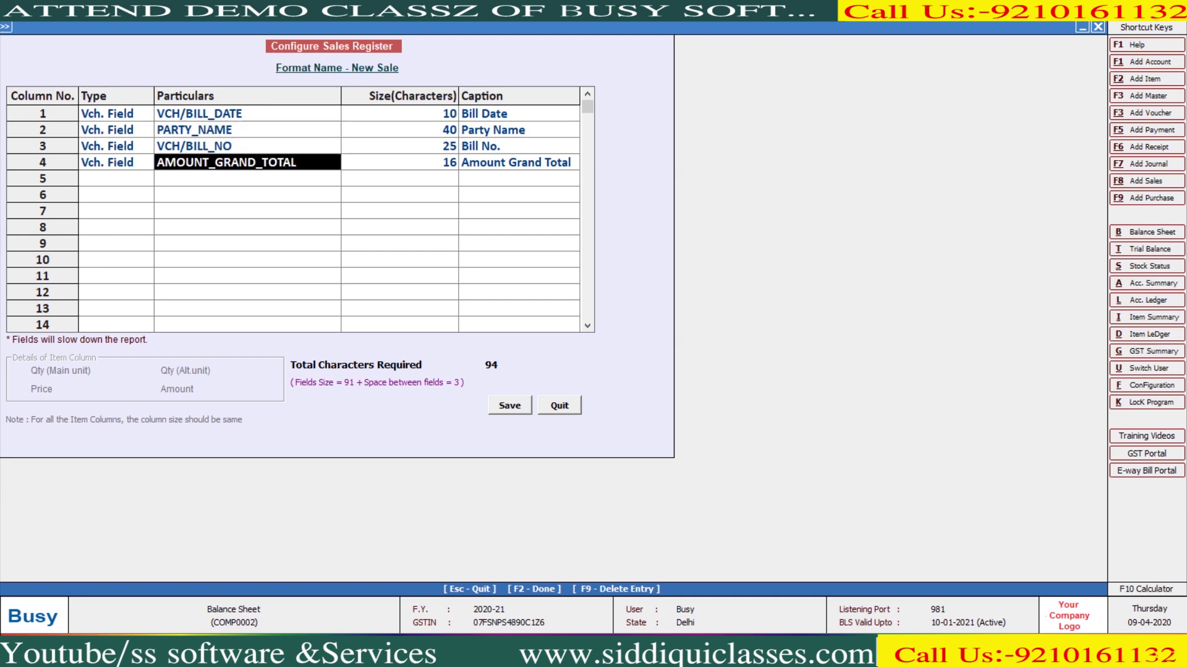
key("Down")
Try setting the empty fifth column's type to Account
key("Left")
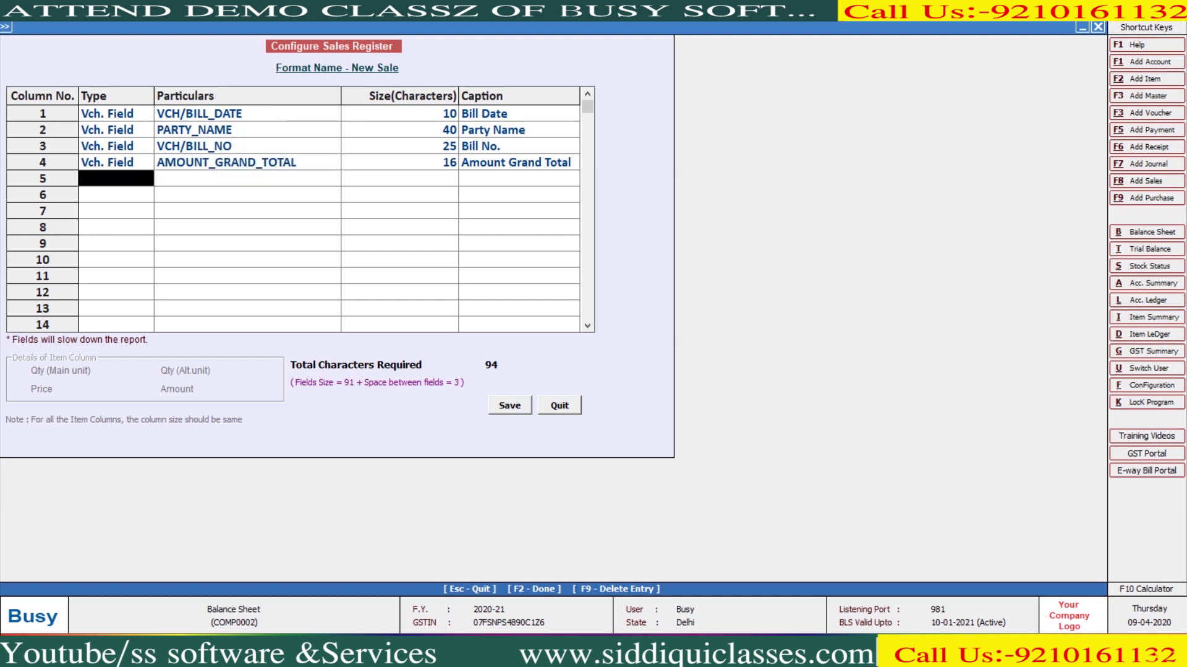
key("Return")
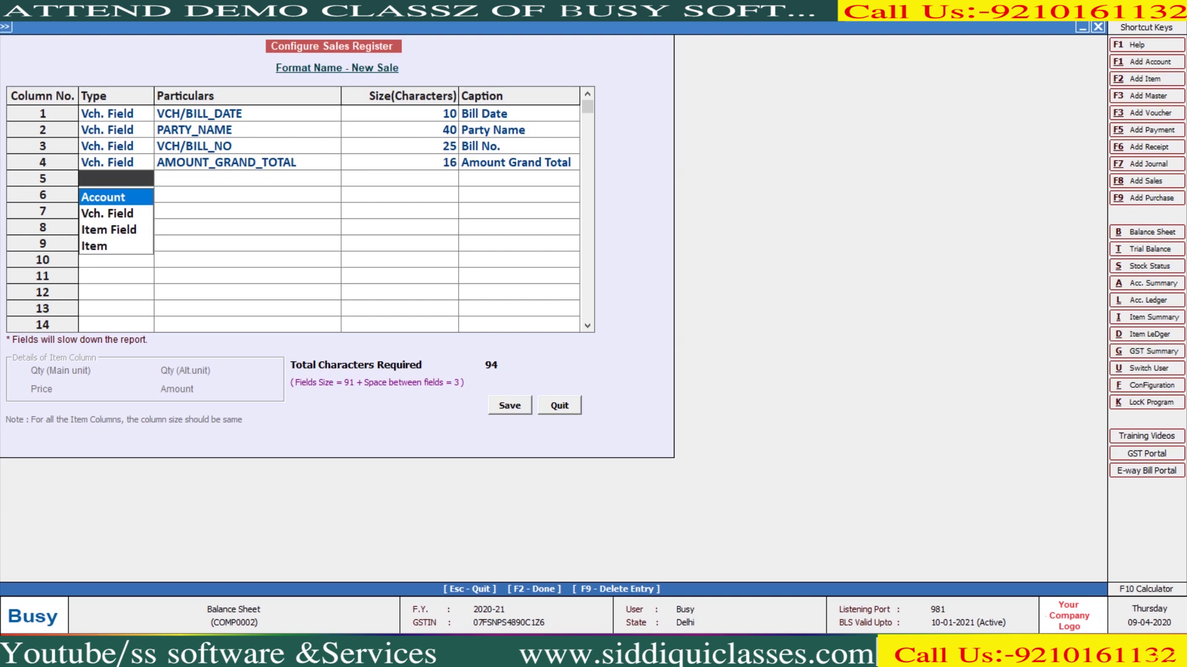
key("Down")
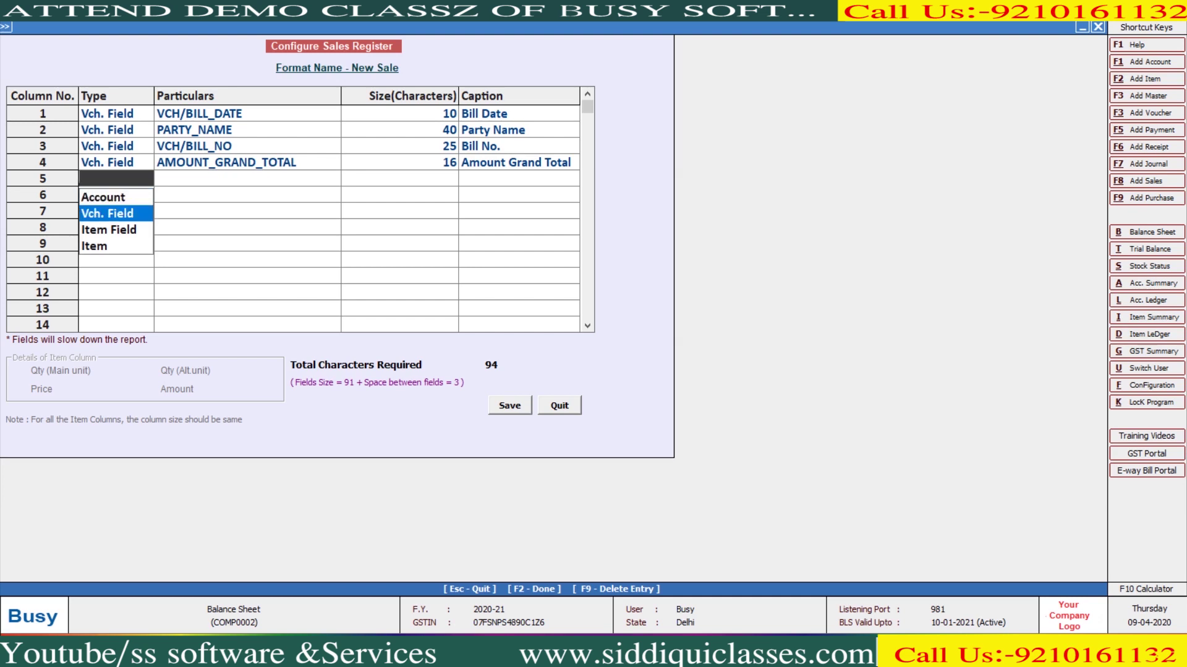
key("Up")
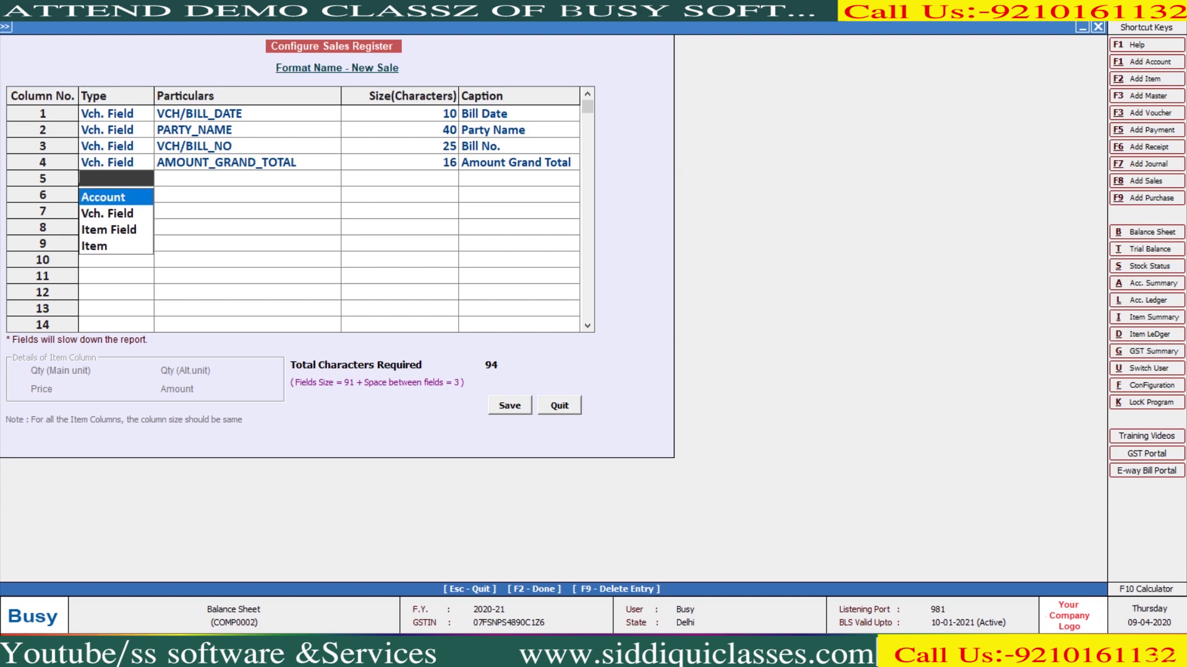
key("Down")
key("Down")
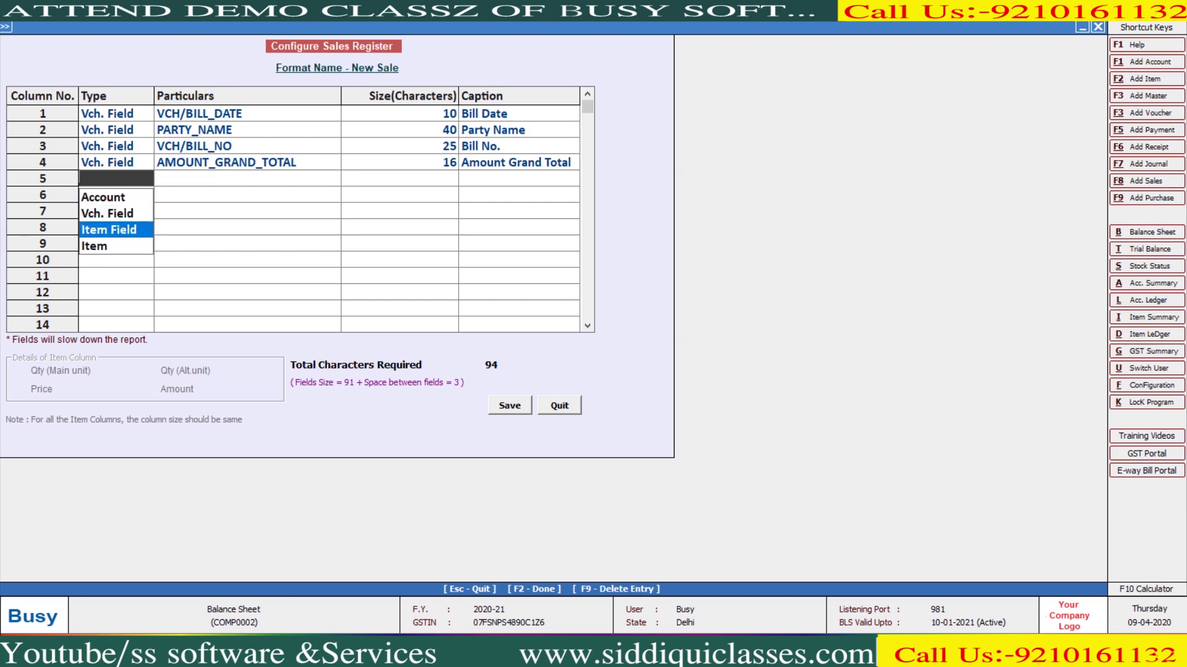
key("Up")
key("Up")
key("Return")
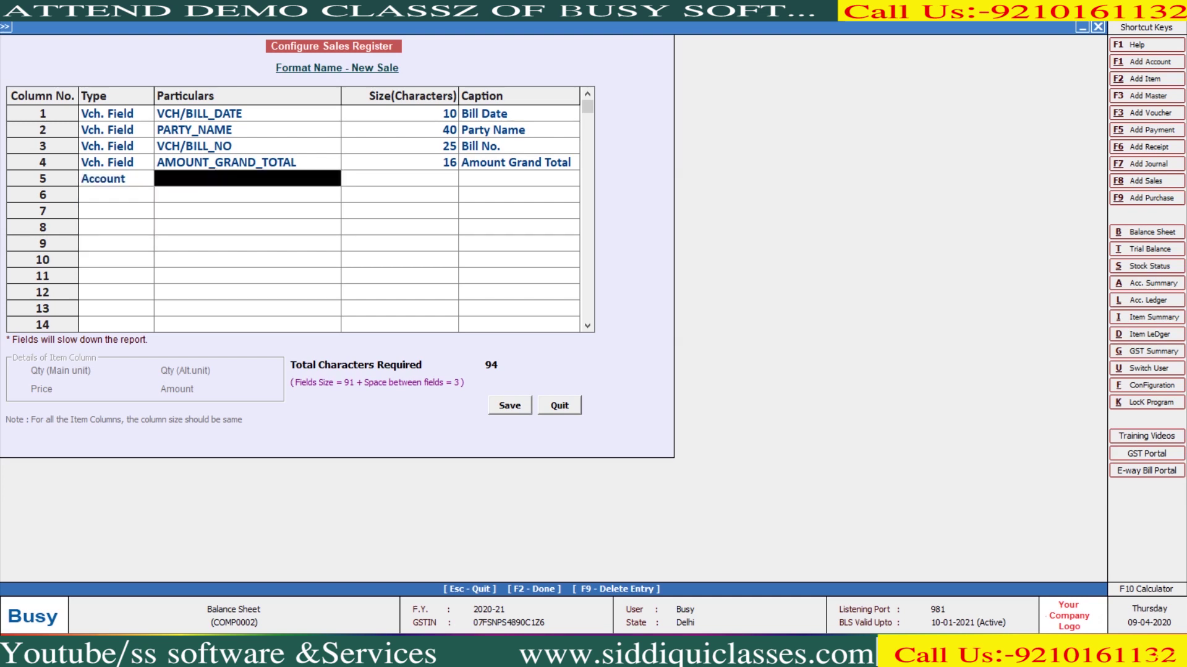
key("Down")
Change column 5's type to Vch. Field to show the field categories
key("Down")
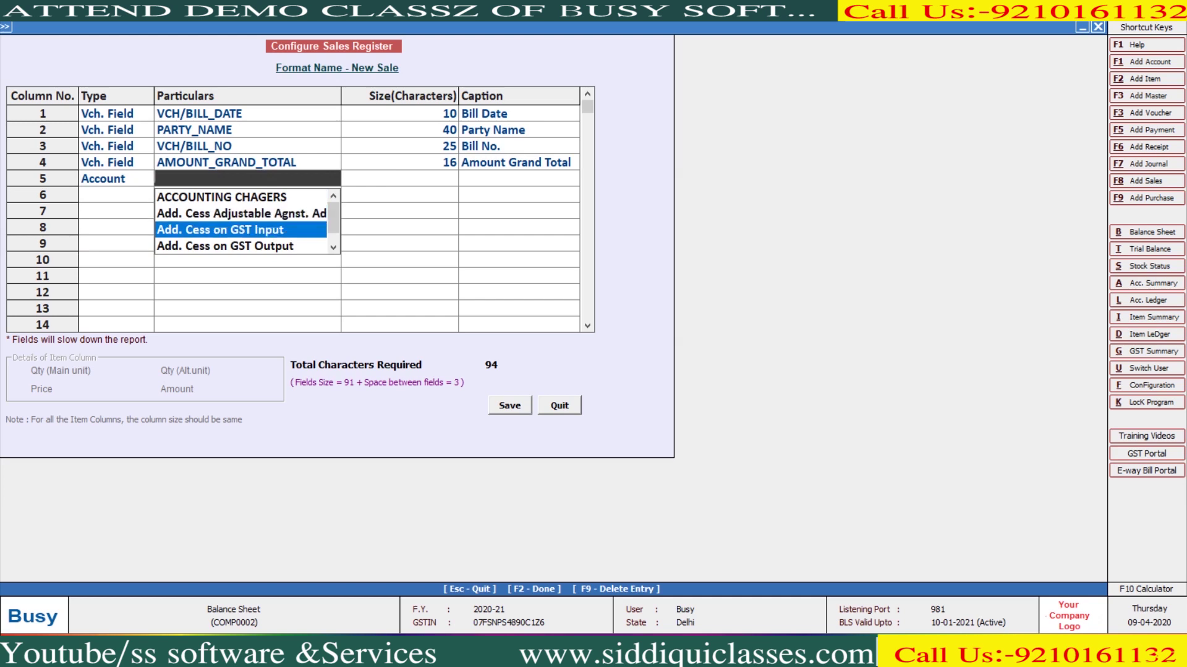
key("Escape")
key("Down")
key("Down")
key("Down")
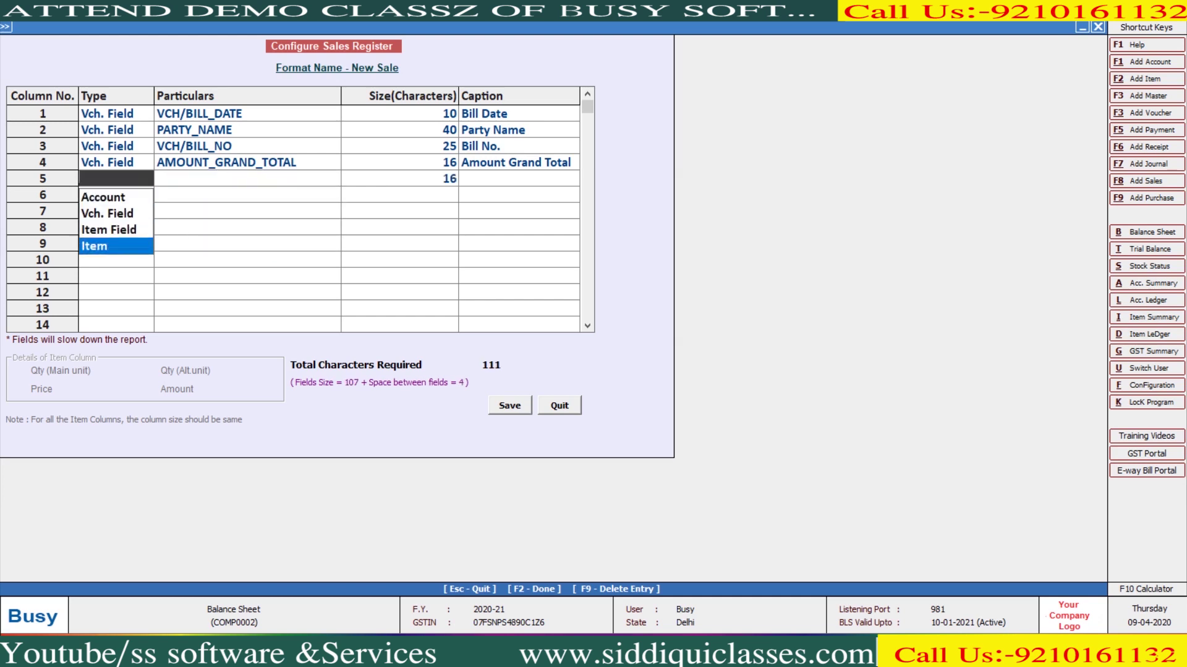
key("Up")
key("Up")
key("Up")
key("Return")
key("Down")
key("Down")
key("Down")
key("Down")
key("Down")
key("Down")
key("Down")
key("Down")
key("Down")
key("Down")
key("Down")
key("Down")
key("Down")
key("Down")
key("Down")
key("Down")
key("Down")
key("Down")
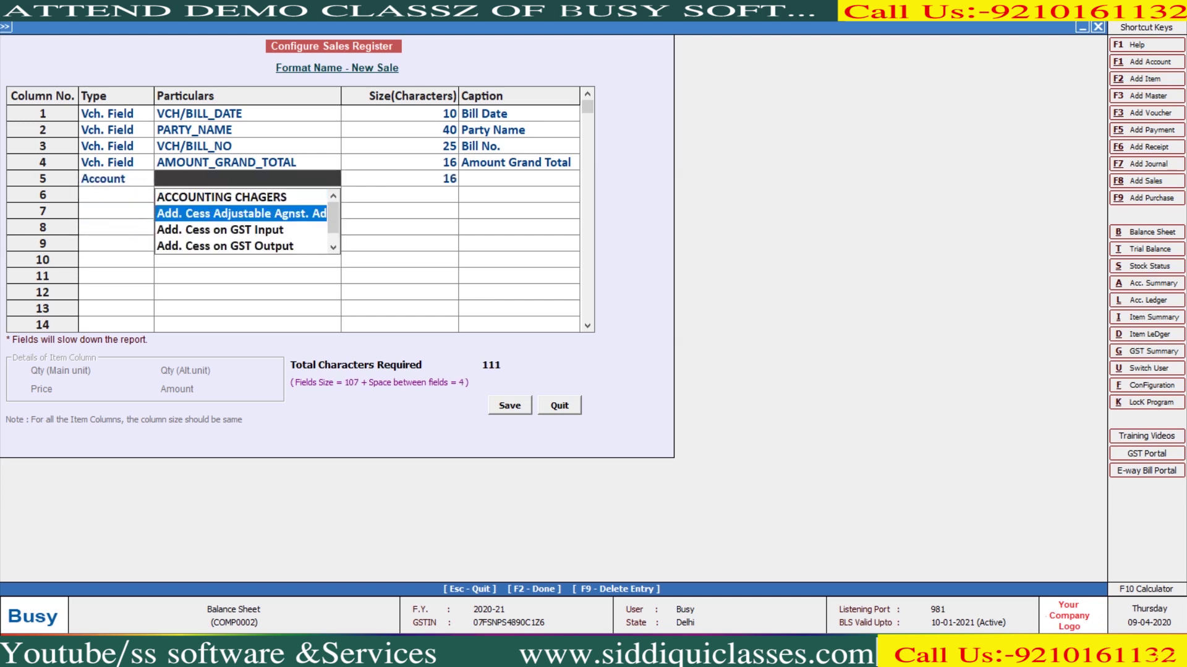
key("Escape")
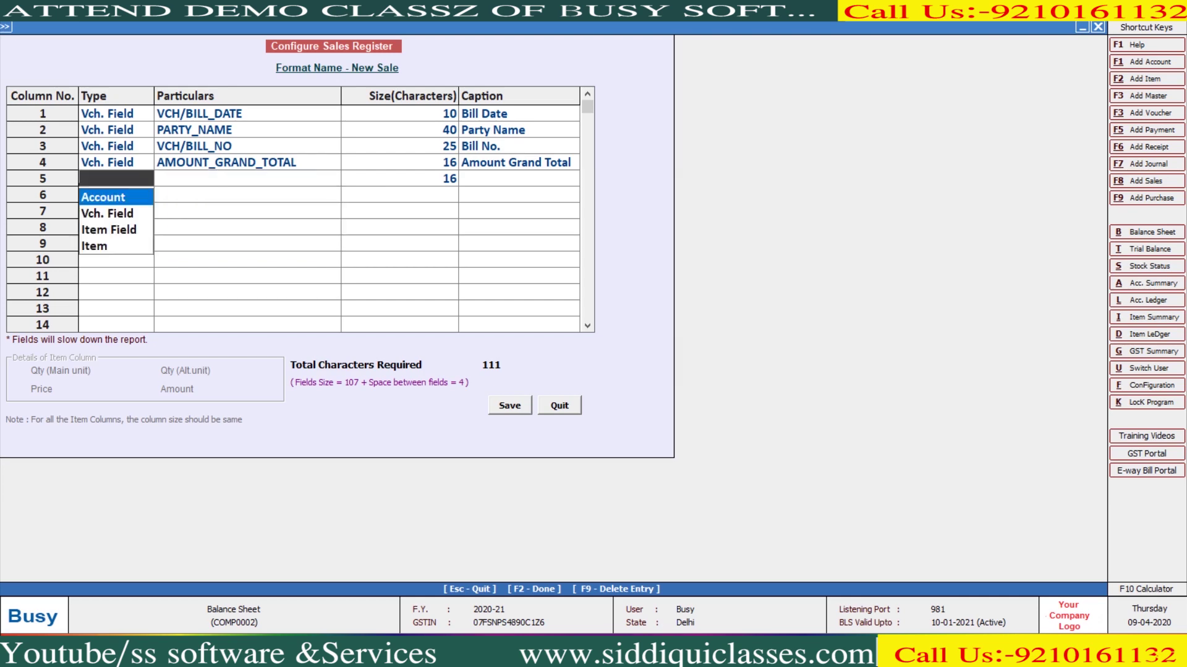
key("Down")
key("Return")
key("Down")
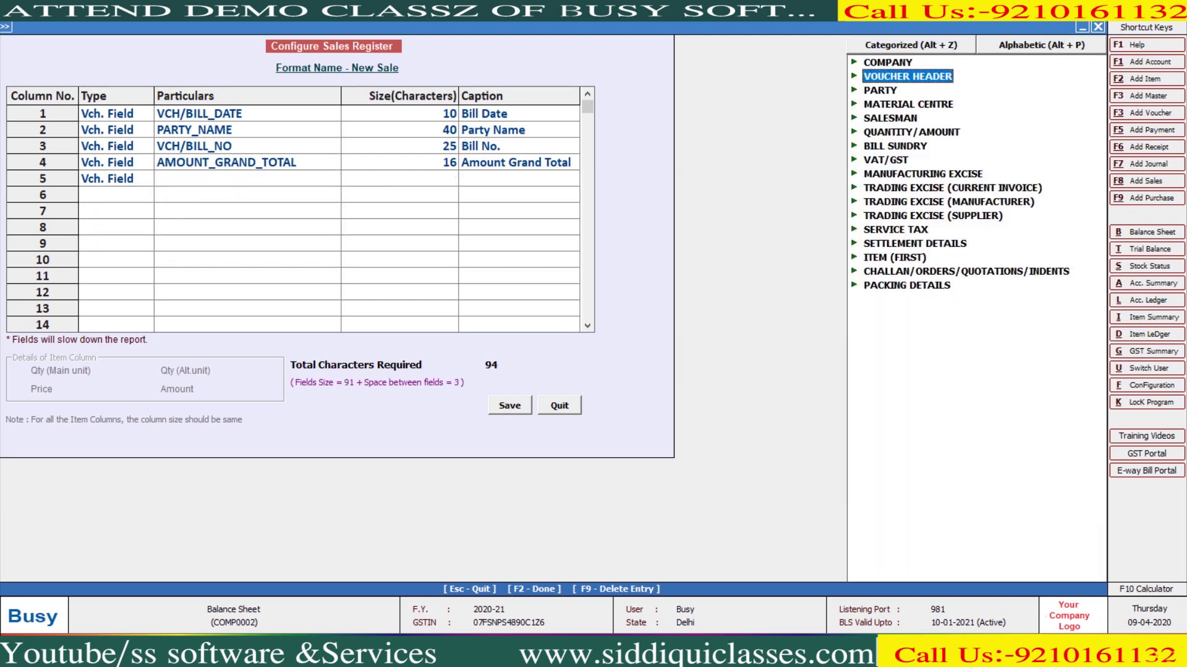
Choose PARTY_MOBILE_NO from the PARTY fields for column 5
key("Down")
key("Return")
key("Down")
key("Down")
key("Down")
key("Down")
key("Down")
key("Down")
key("Down")
key("Down")
key("Down")
key("Down")
key("Down")
key("Down")
key("Down")
key("Down")
key("Down")
key("Down")
key("Down")
key("Down")
key("Down")
key("Down")
key("Down")
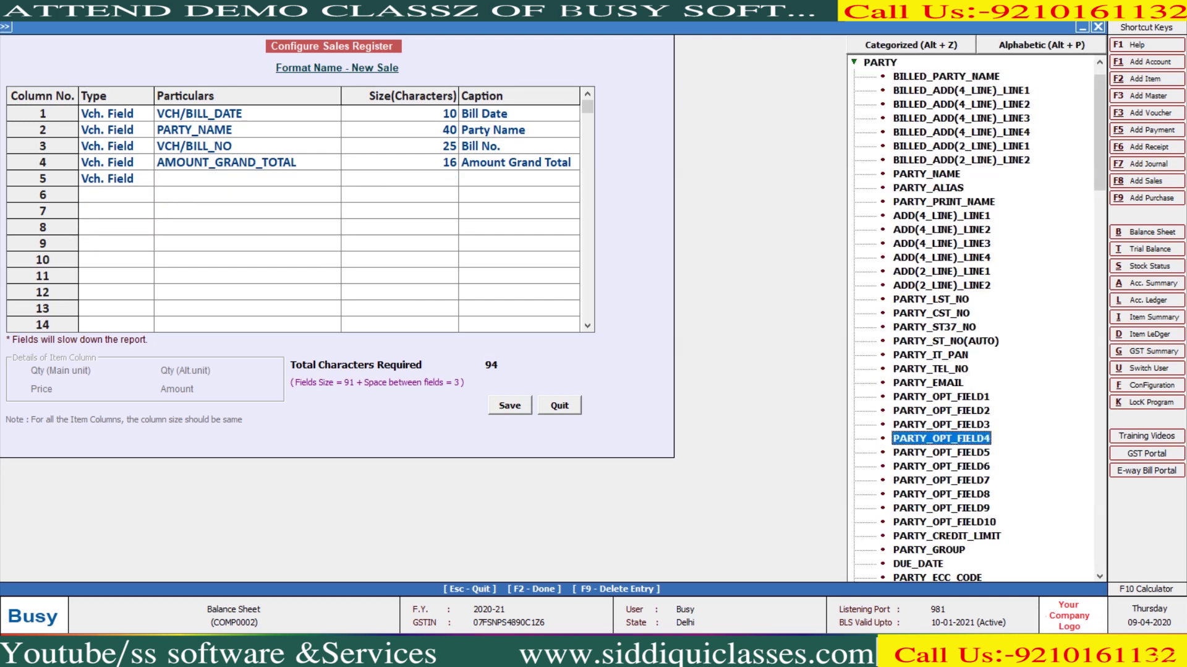
key("Down")
key("Down")
key("Down")
key("Down")
key("Down")
key("Down")
key("Down")
key("Down")
key("Down")
key("Down")
key("Down")
key("Down")
key("Down")
key("Down")
key("Down")
key("Down")
key("Down")
key("Down")
key("Down")
key("Down")
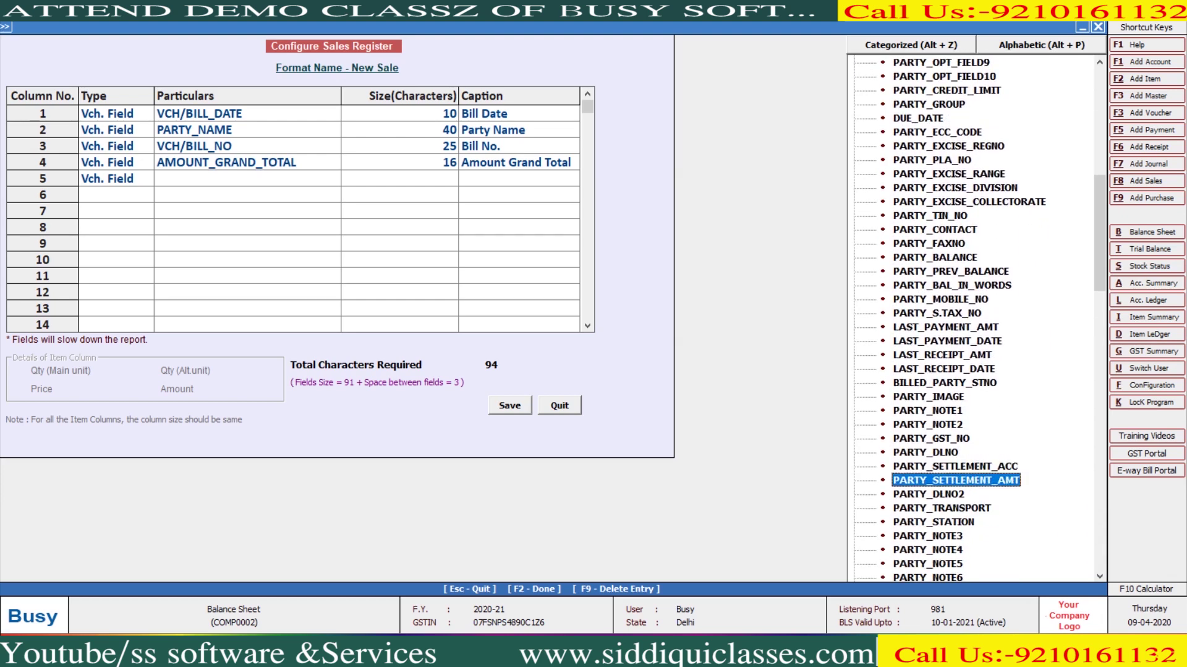
key("Down")
key("Down")
key("Down")
key("Down")
key("Down")
key("Down")
key("Down")
key("Down")
key("Down")
key("Down")
key("Down")
key("Down")
key("Down")
key("Down")
key("Down")
key("Down")
key("Down")
key("Down")
key("Down")
key("Down")
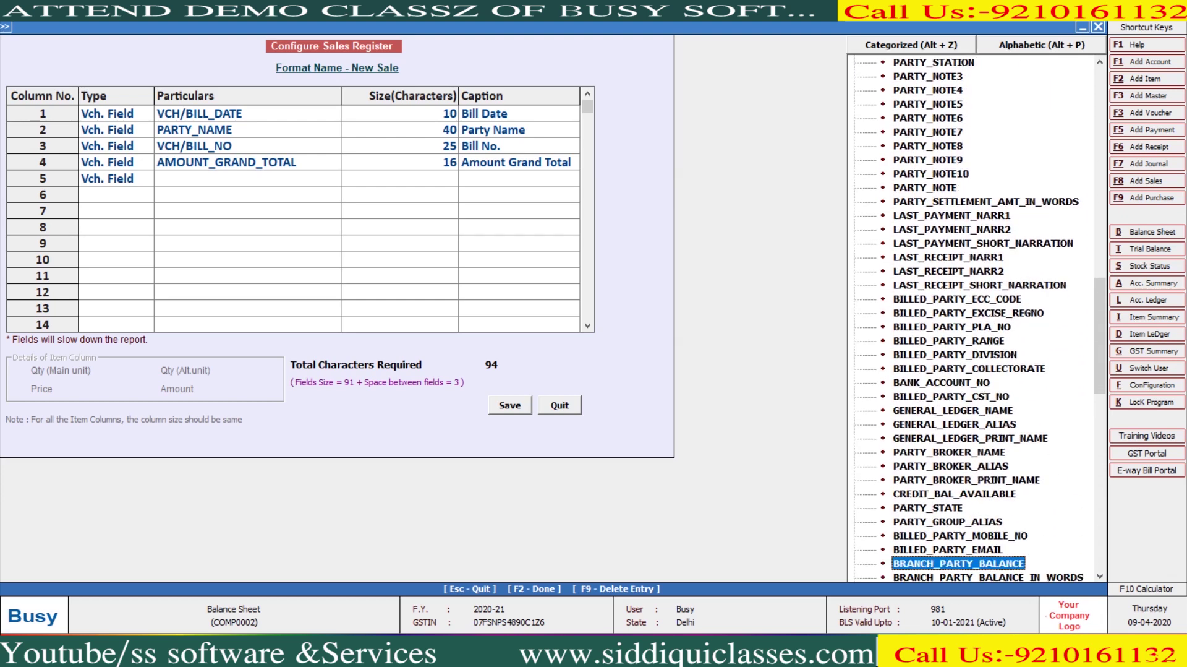
key("Down")
key("Down")
key("Down")
key("Down")
key("Down")
key("Down")
key("Down")
key("Down")
key("Down")
key("Down")
key("Down")
key("Down")
key("Down")
key("Down")
key("Down")
key("Down")
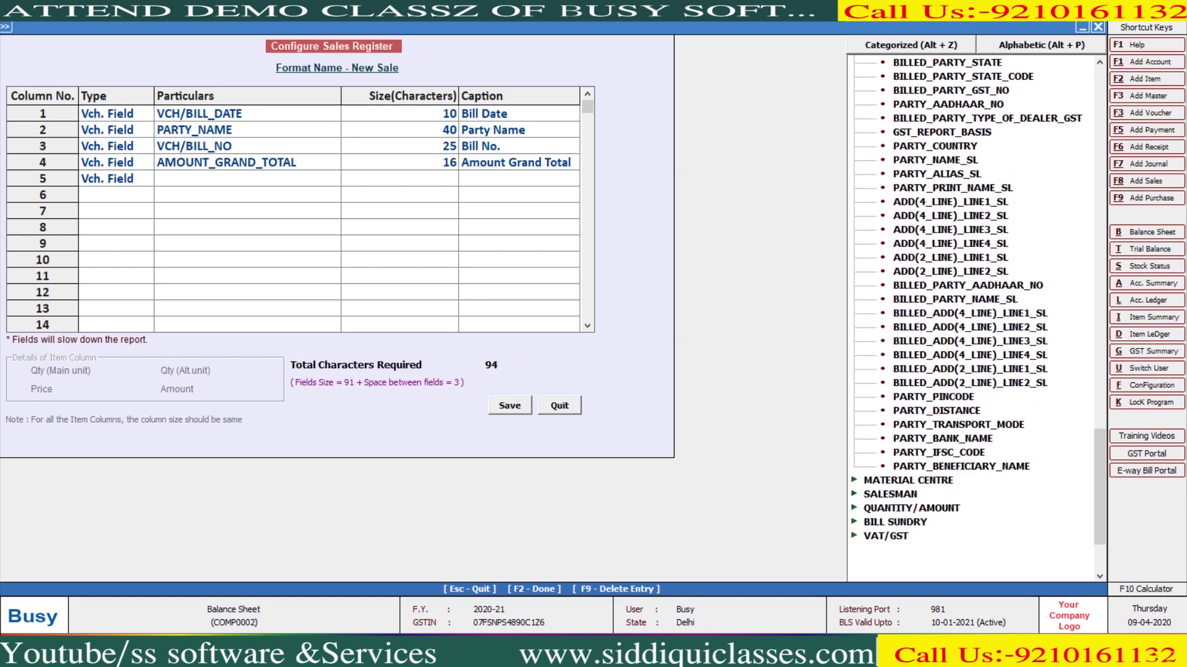
key("Up")
key("Up")
key("Up")
key("Up")
key("Up")
key("Up")
key("Up")
key("Up")
key("Up")
key("Up")
key("Up")
key("Up")
key("Up")
key("Up")
key("Up")
key("Up")
key("Up")
key("Up")
key("Up")
key("Up")
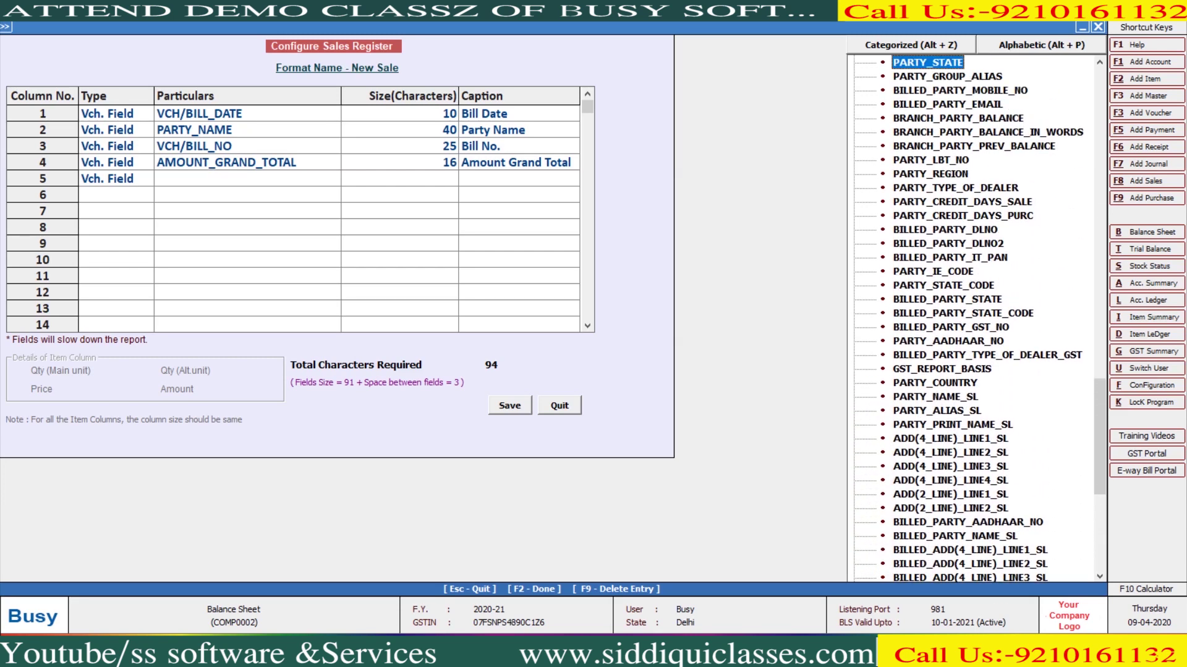
key("Down")
key("Down")
key("Down")
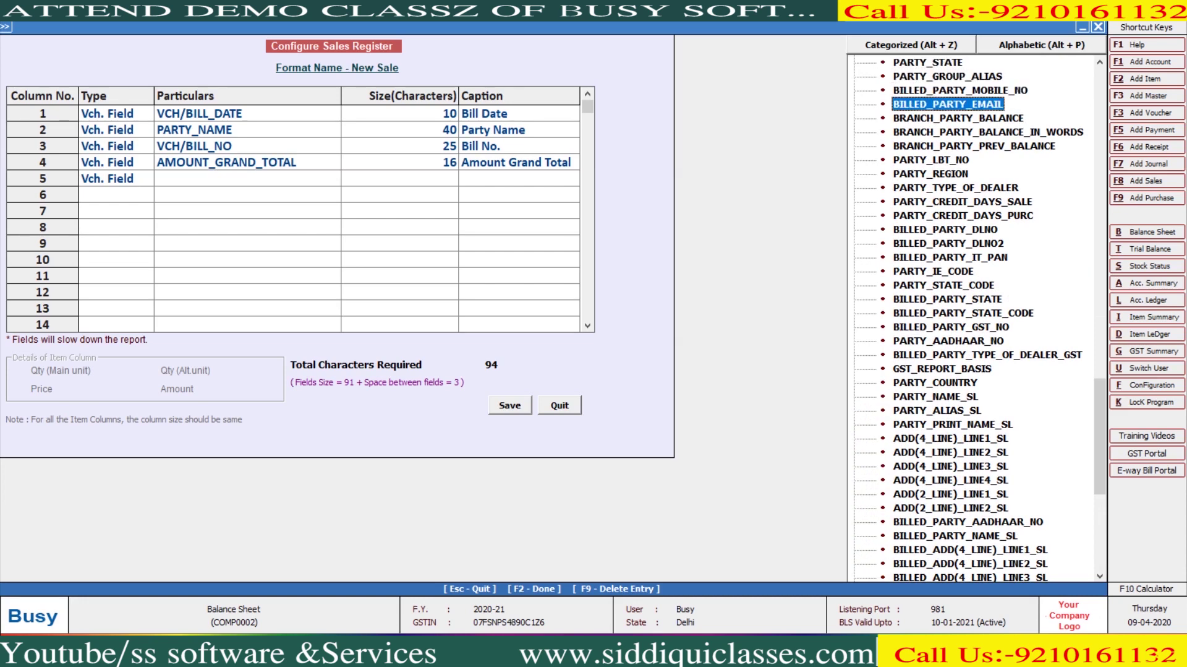
key("Down")
key("Down")
key("Down")
key("Down")
key("Down")
key("Down")
key("Down")
key("Down")
key("Down")
key("Down")
key("Down")
key("Down")
key("Down")
key("Down")
key("Down")
key("Down")
key("Down")
key("Down")
key("Down")
key("Down")
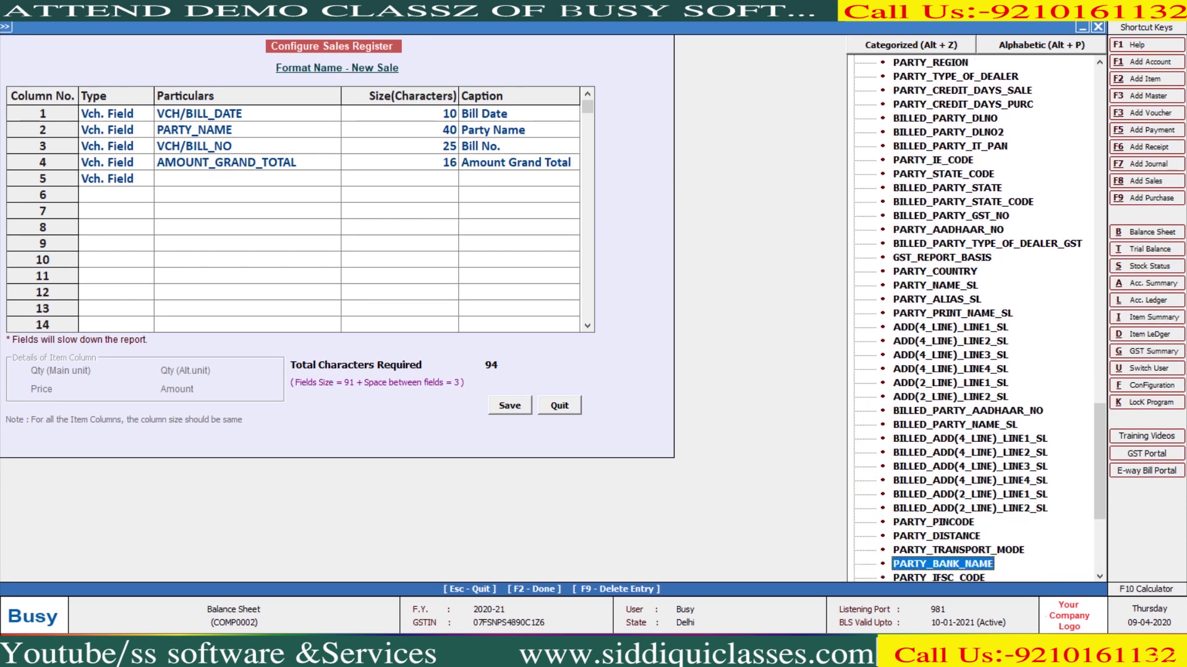
key("Up")
key("Up")
key("Up")
key("Up")
key("Up")
key("Up")
key("Up")
key("Up")
key("Up")
key("Up")
key("Up")
key("Up")
key("Up")
key("Up")
key("Up")
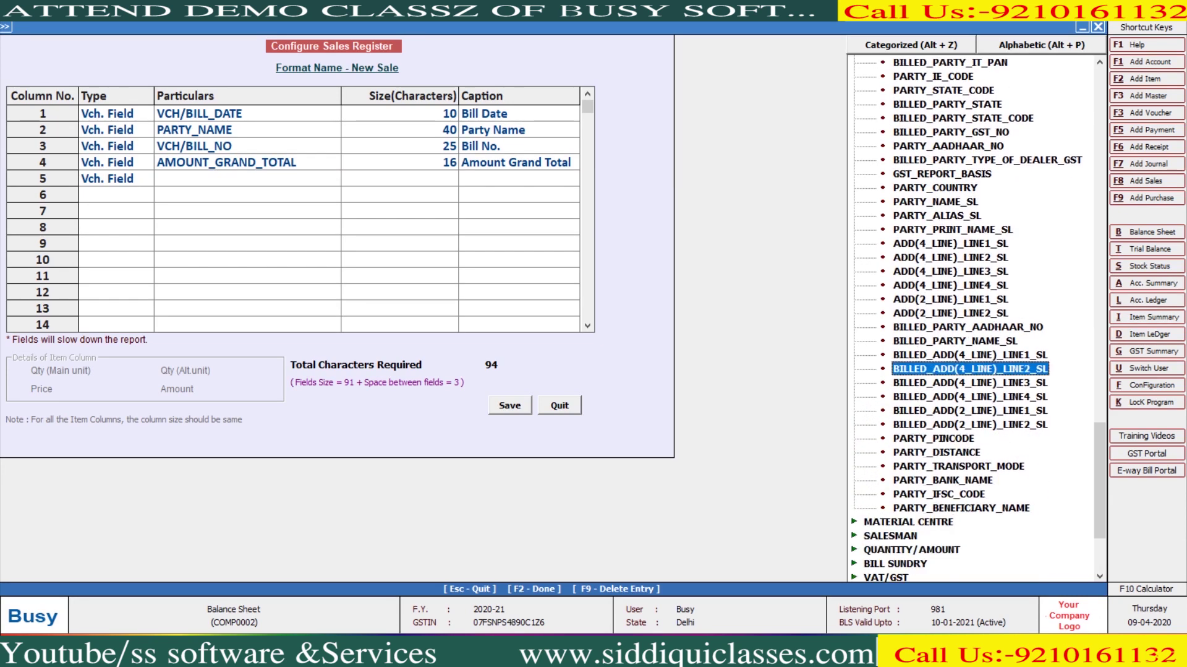
key("Up")
key("Up")
key("Up")
key("Up")
key("Up")
key("Up")
key("Up")
key("Up")
key("Up")
key("Up")
key("Up")
key("Up")
key("Up")
key("Up")
key("Up")
key("Up")
key("Up")
key("Up")
key("Up")
key("Up")
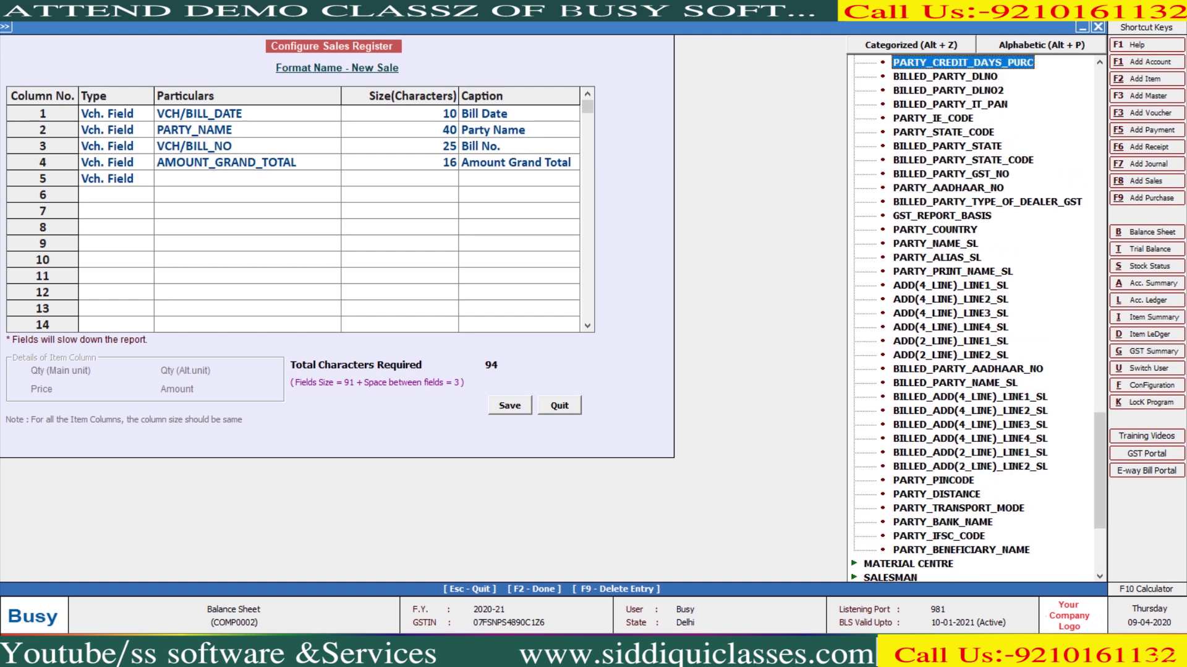
key("Up")
key("Up")
key("Up")
key("Up")
key("Up")
key("Up")
key("Up")
key("Up")
key("Up")
key("Up")
key("Up")
key("Up")
key("Up")
key("Up")
key("Up")
key("Up")
key("Up")
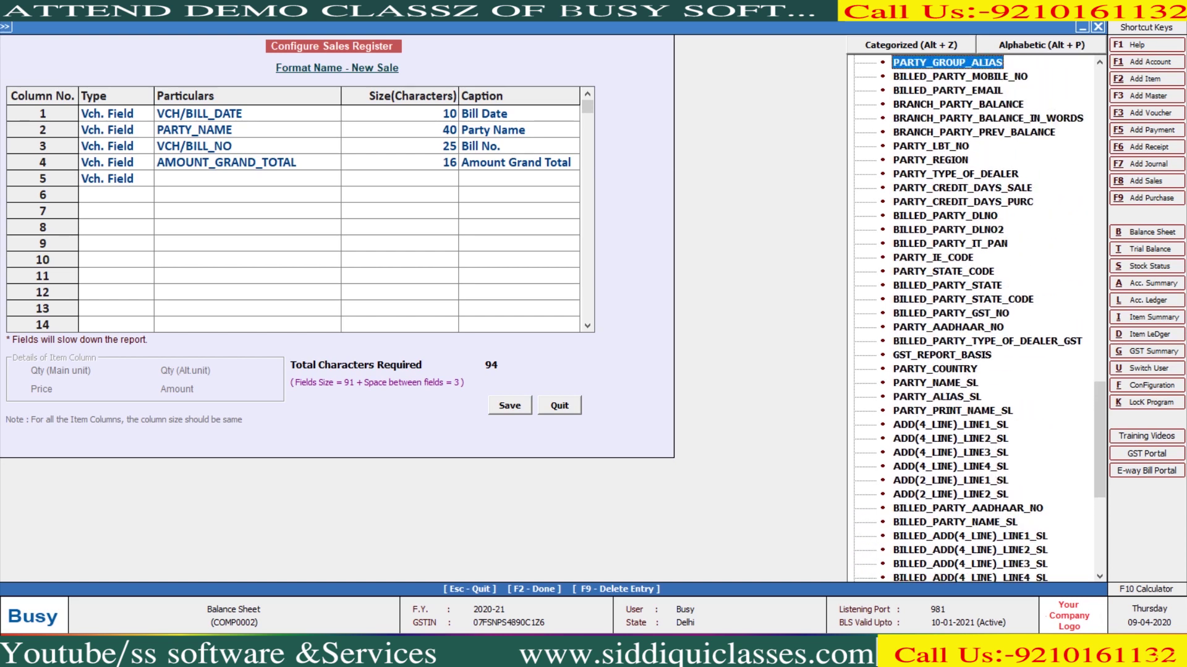
key("Up")
key("Up")
key("Up")
key("Up")
key("Up")
key("Up")
key("Up")
key("Up")
key("Up")
key("Up")
key("Up")
key("Up")
key("Up")
key("Up")
key("Up")
key("Up")
key("Up")
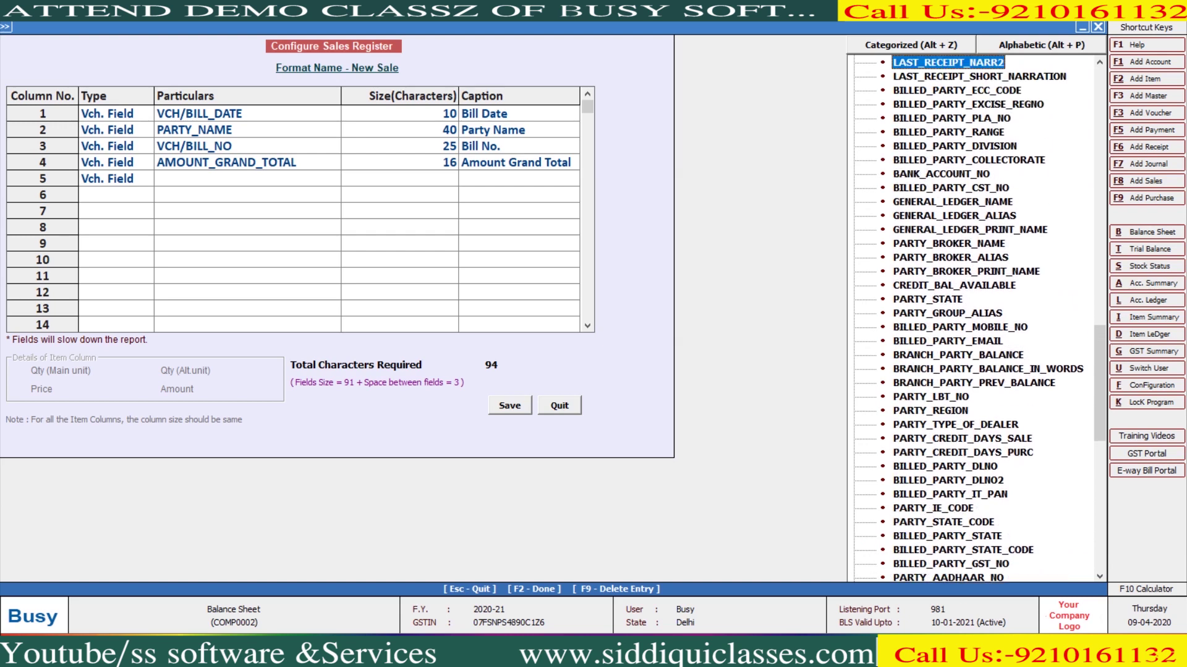
key("Up")
key("Up")
key("Up")
key("Up")
key("Up")
key("Up")
key("Up")
key("Up")
key("Up")
key("Up")
key("Up")
key("Up")
key("Up")
key("Up")
key("Up")
key("Up")
key("Up")
key("Up")
key("Up")
key("Up")
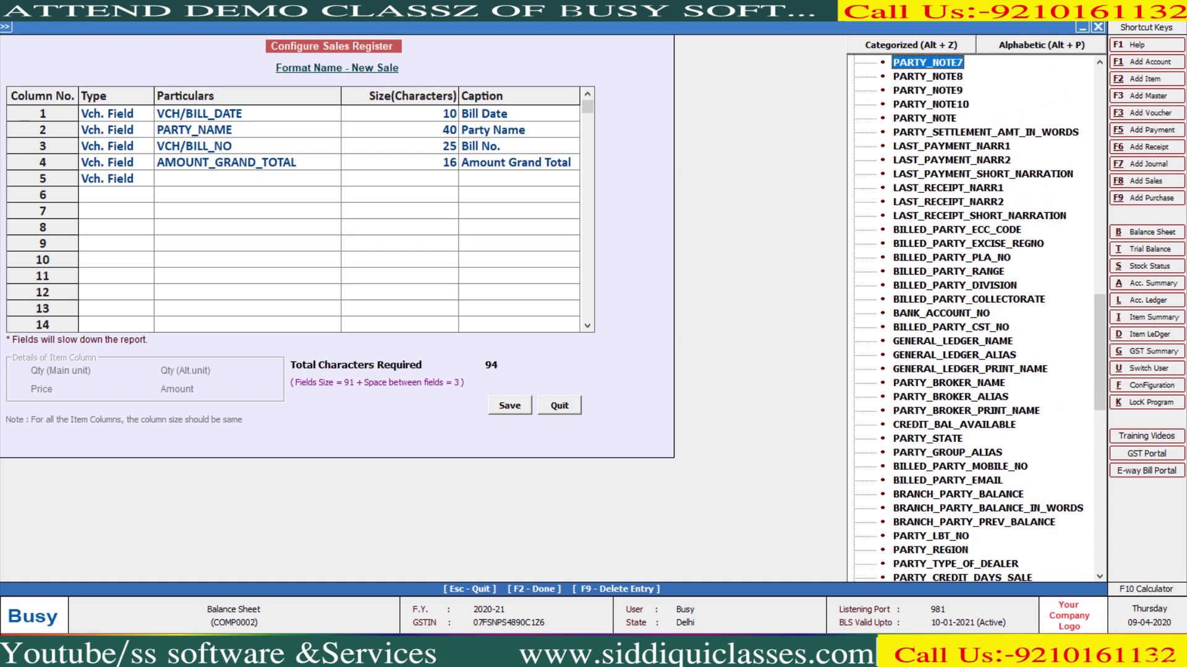
key("Up")
key("Up")
key("Up")
key("Up")
key("Up")
key("Up")
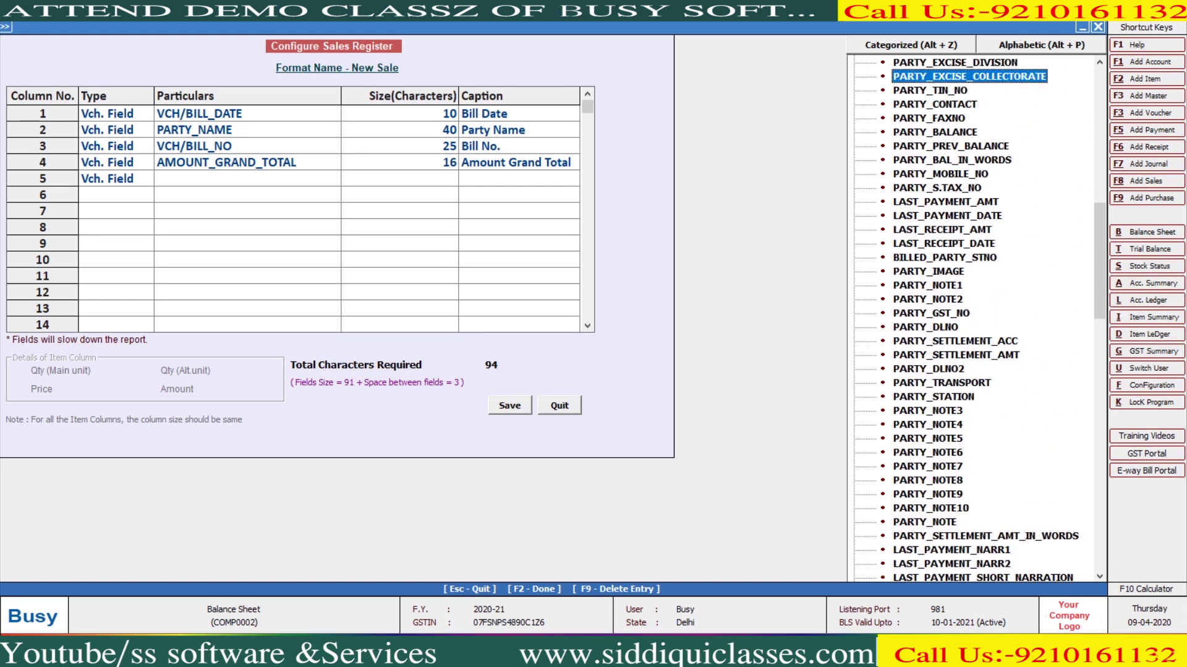
key("Down")
key("Down")
key("Down")
key("Down")
key("Down")
key("Down")
key("Down")
key("Return")
Set column 5's size to 40 characters
key("Return")
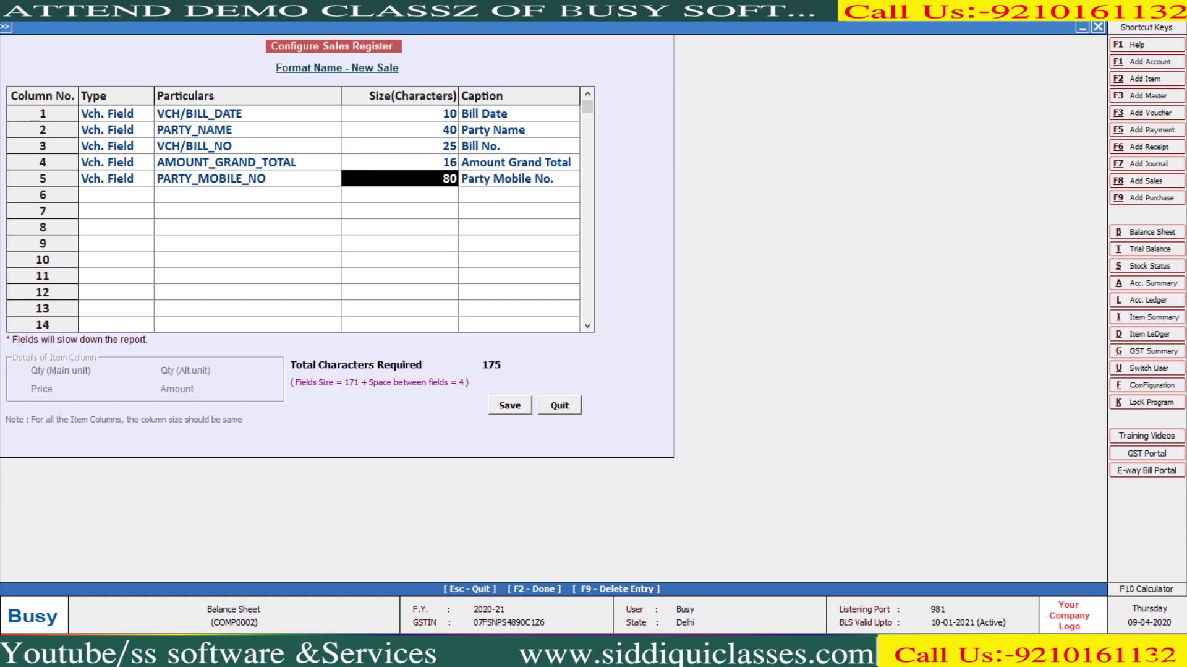
type("40")
key("Return")
key("Return")
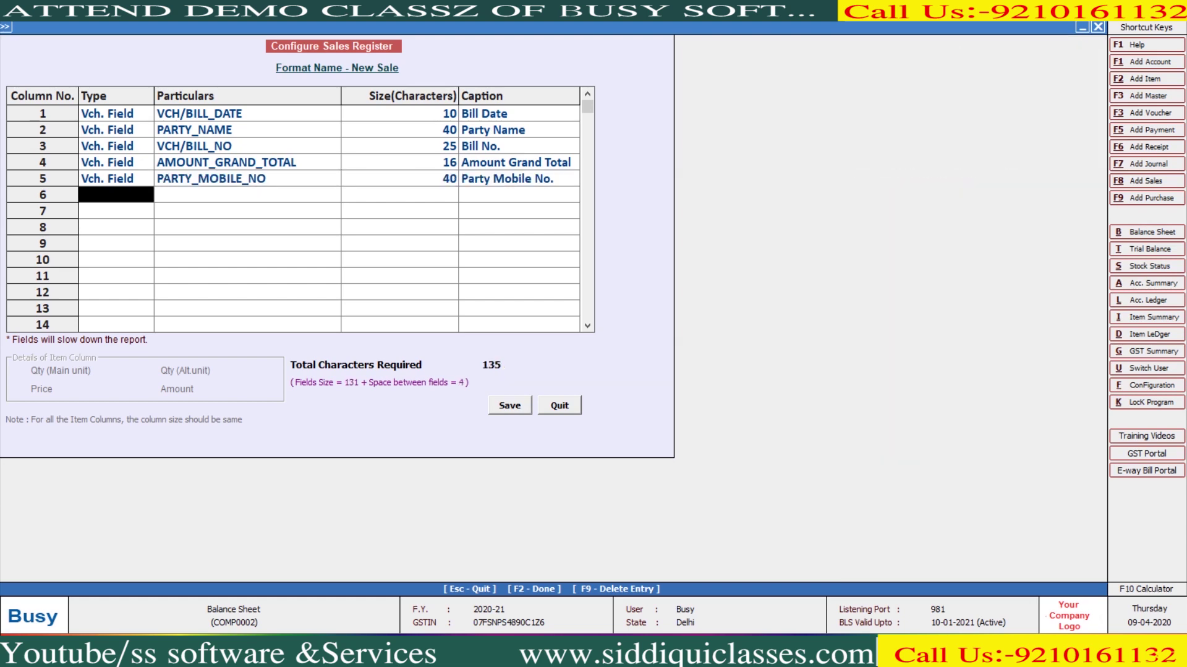
key("Down")
key("Return")
Leave column 6 blank, save the New Sale format and accept the prompts
key("Up")
key("Up")
key("Up")
key("Up")
key("Up")
key("Up")
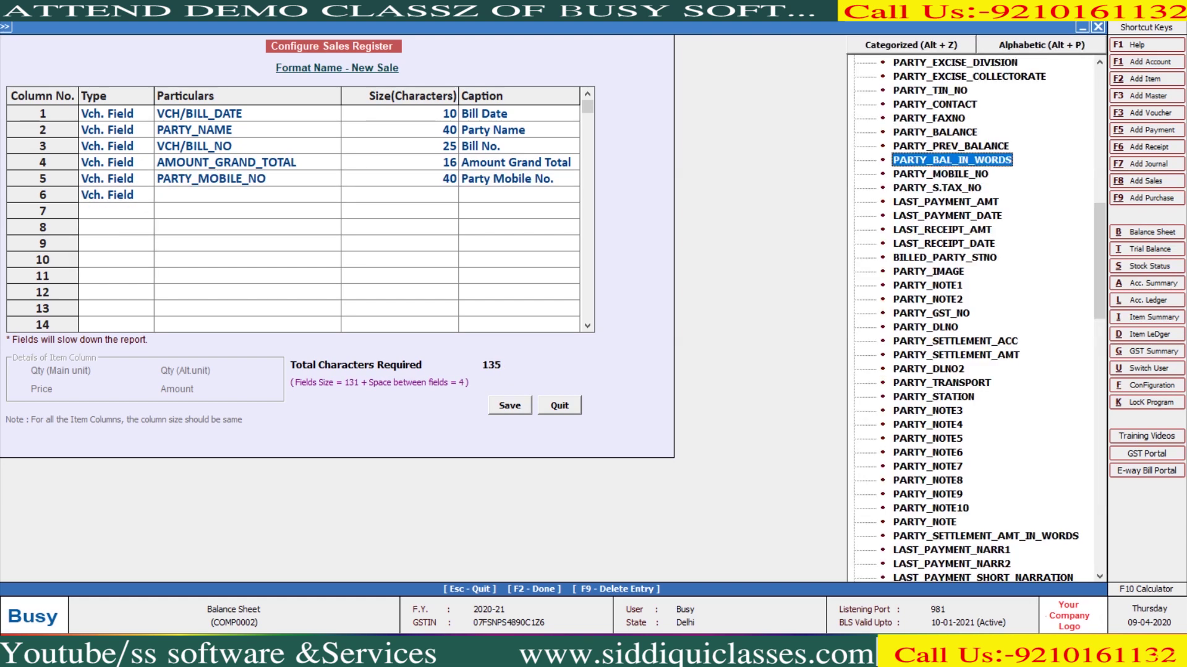
key("Up")
key("Up")
key("Up")
key("Up")
key("Up")
key("Up")
key("Up")
key("Up")
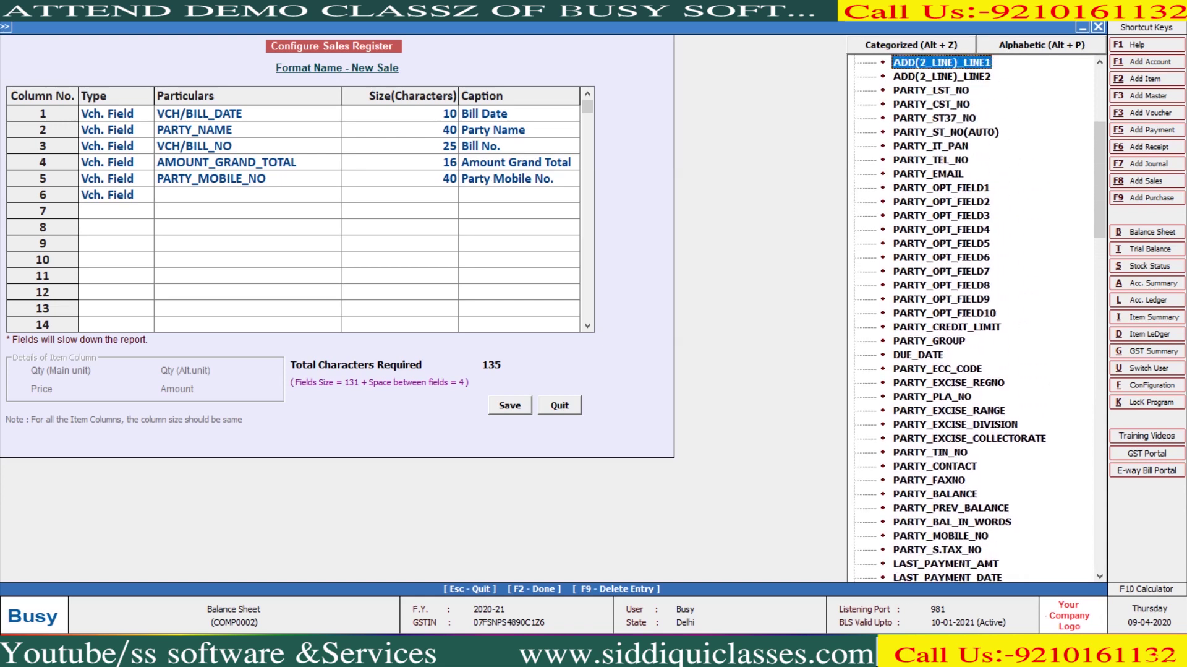
key("Up")
key("Up")
key("Up")
key("Up")
key("Up")
key("Up")
key("Up")
key("Up")
key("Up")
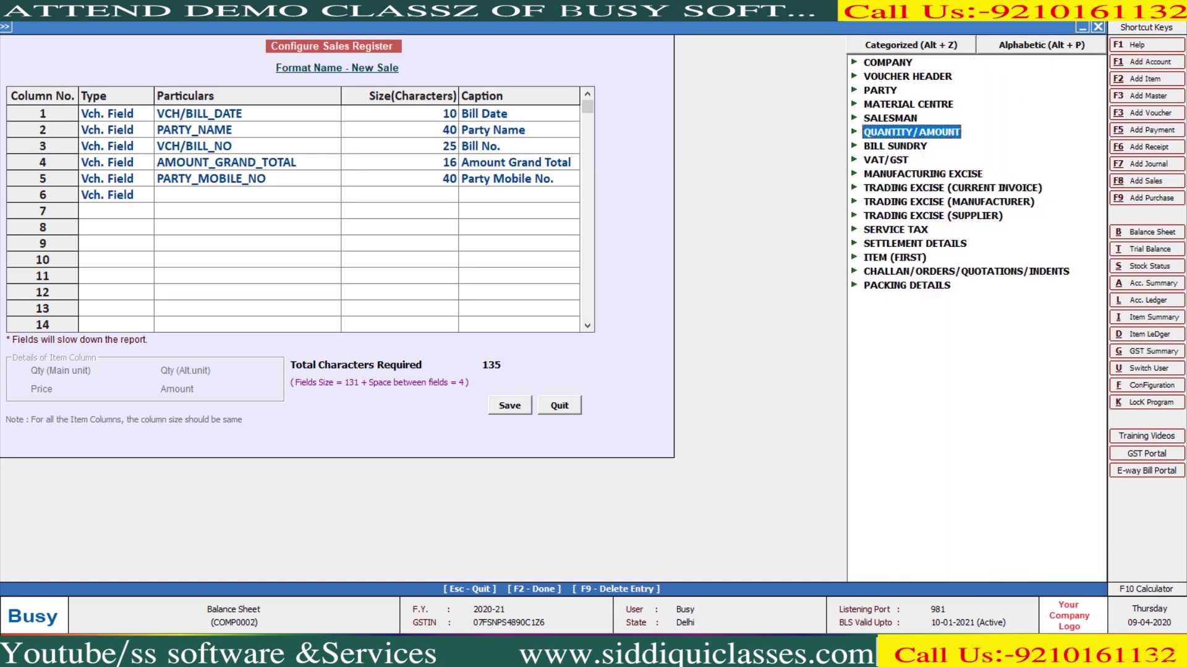
key("Escape")
key("Escape")
key("Return")
key("Return")
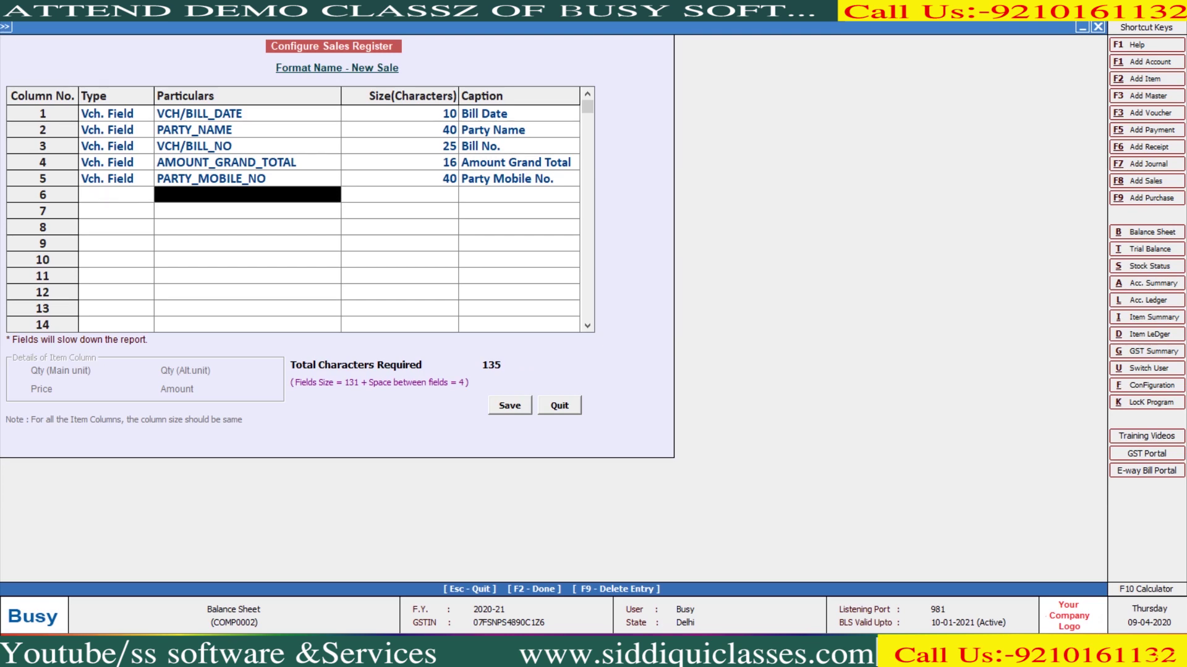
key("Escape")
key("Return")
key("Return")
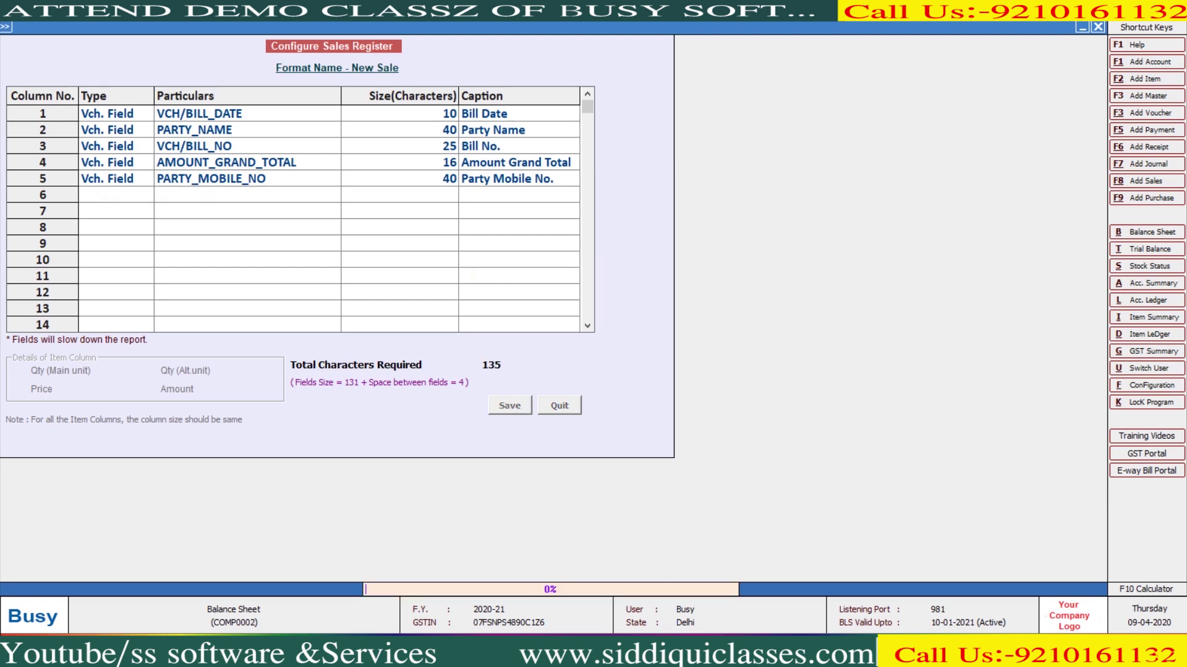
key("Escape")
key("Right")
key("Right")
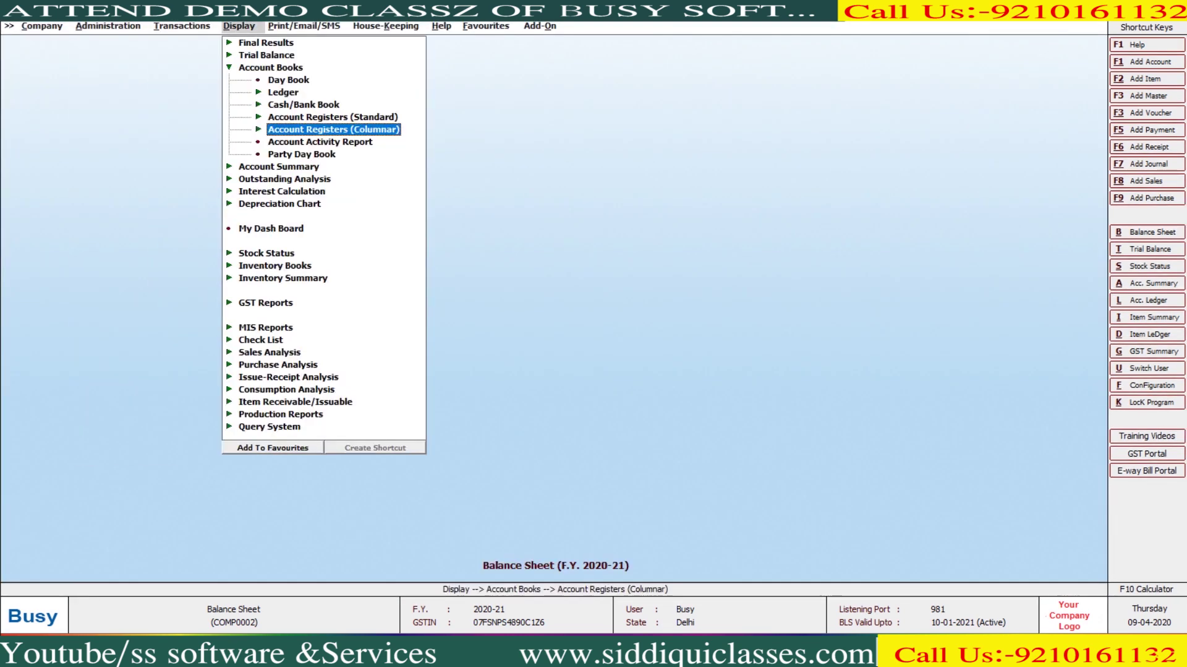
key("Return")
key("Return")
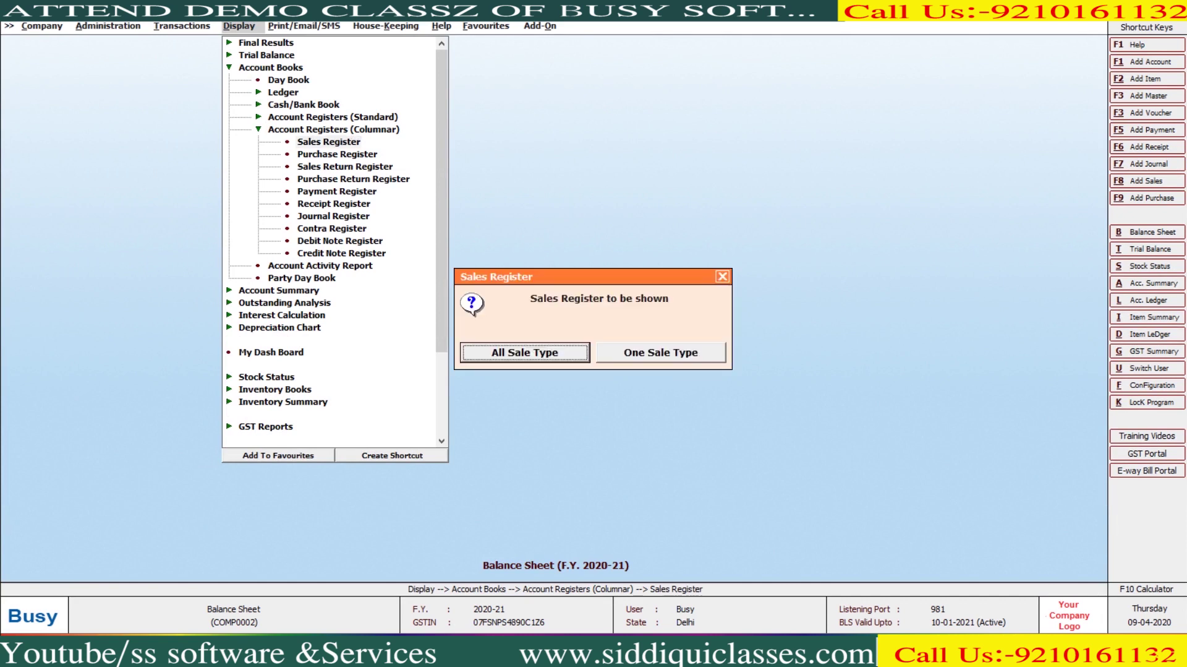
key("Return")
key("Return")
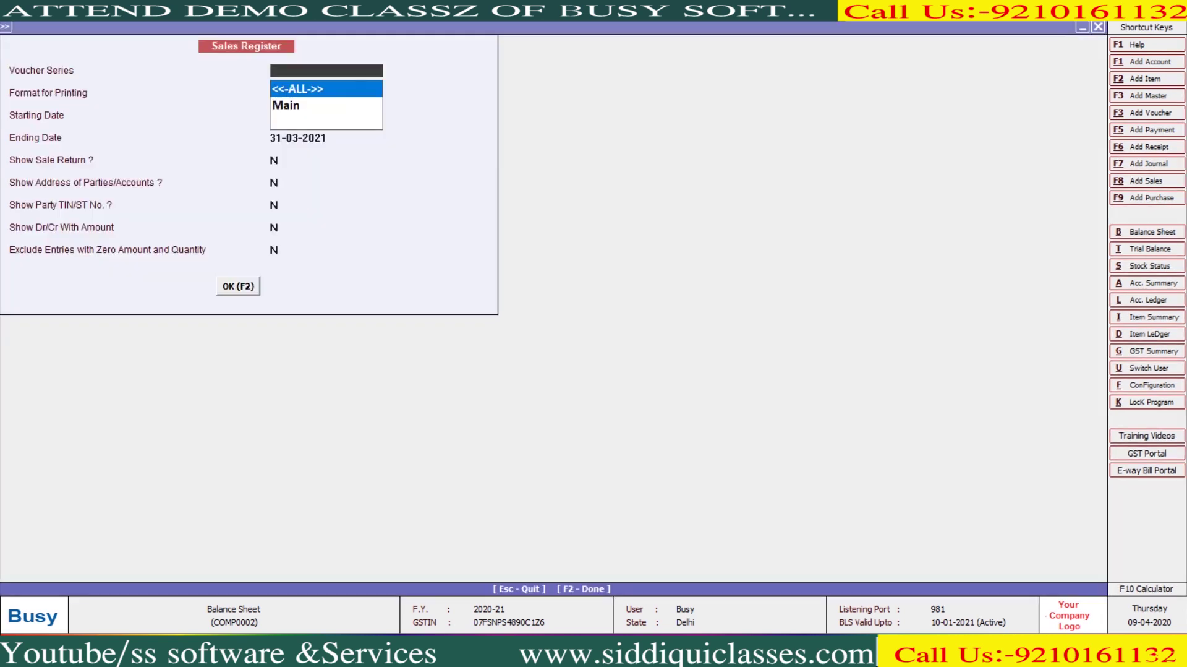
key("Return")
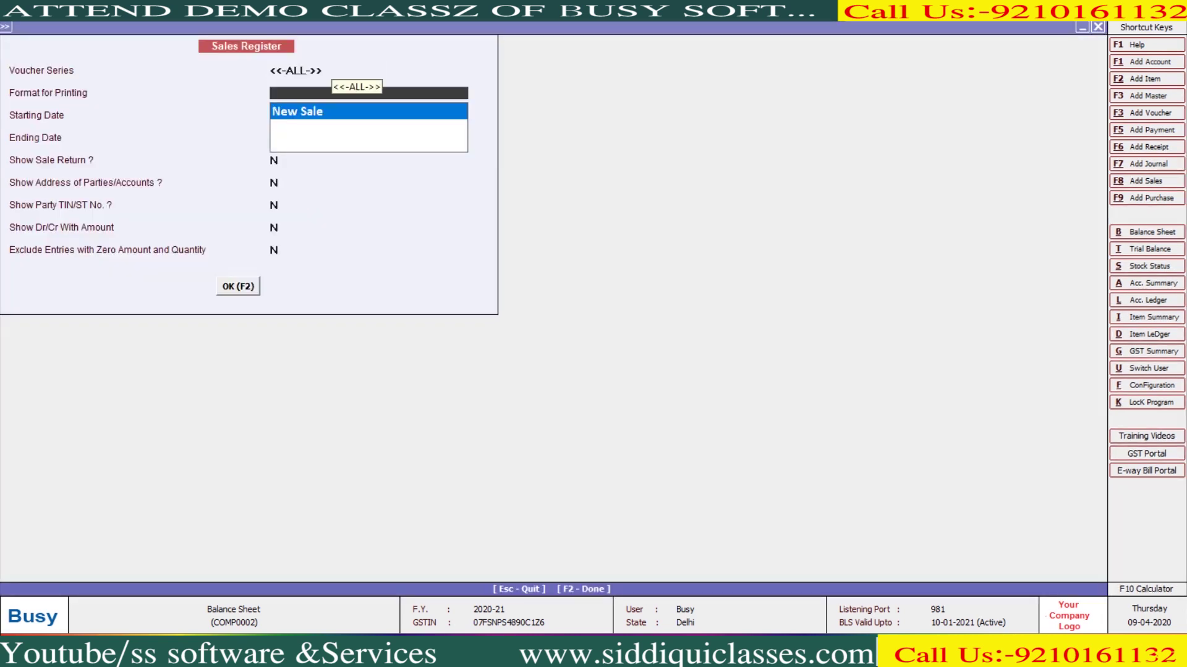
key("Return")
key("F2")
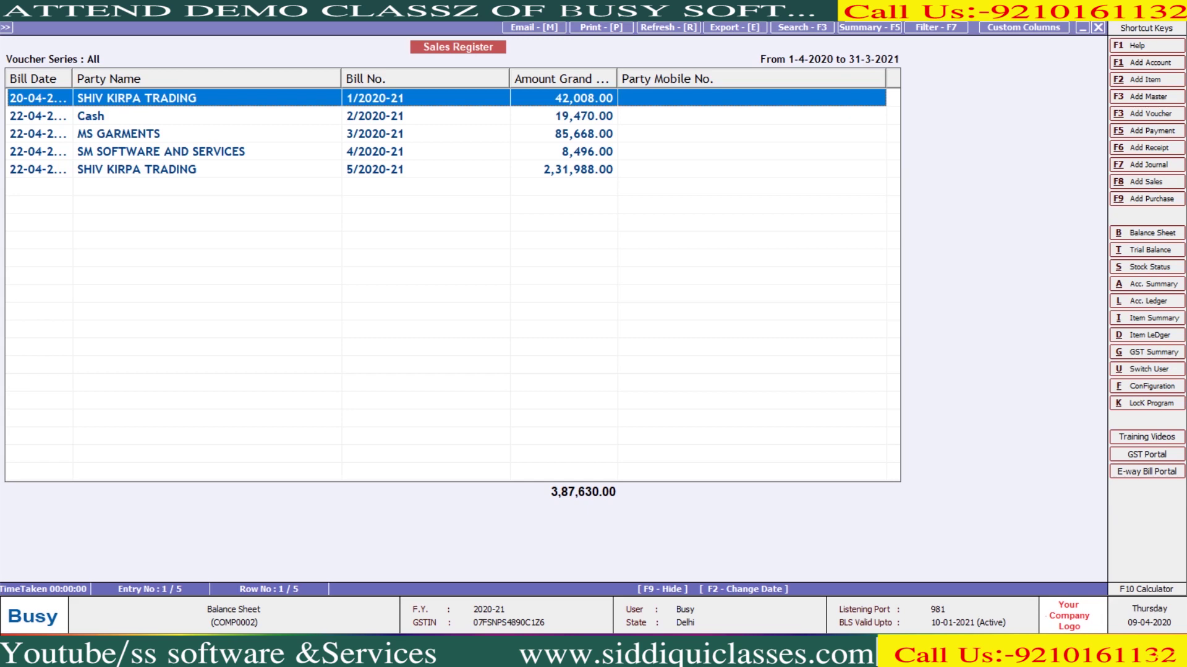
key("Escape")
key("Escape")
key("Escape")
key("Escape")
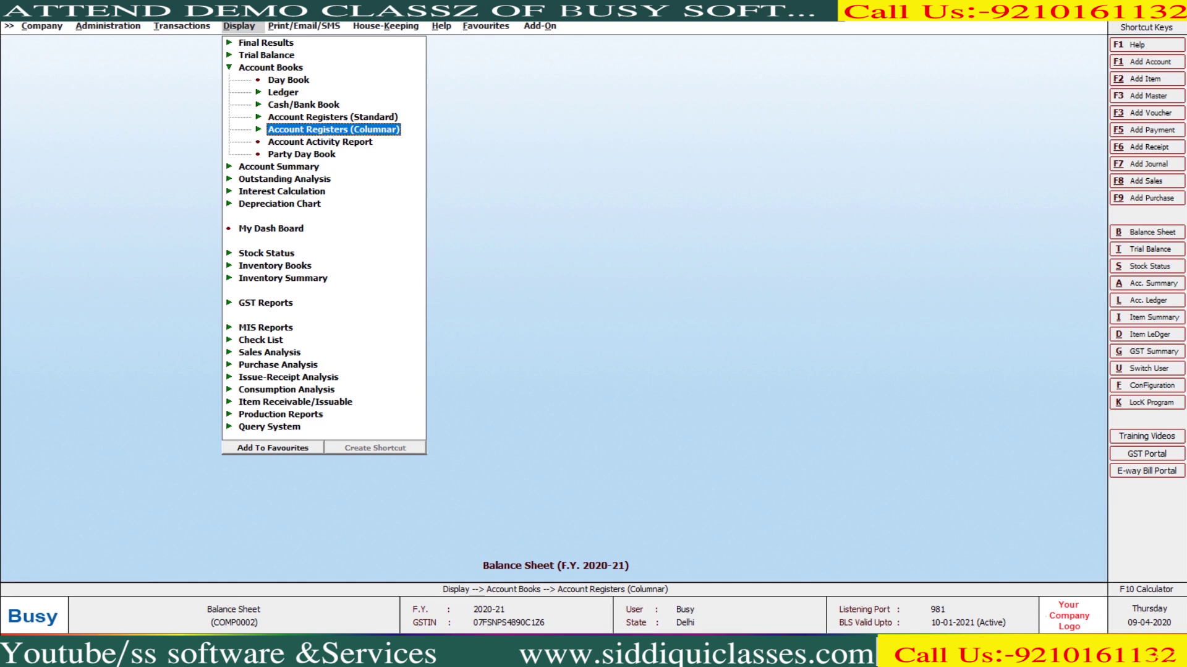
View the Account Activity Report for SS SOFTWARE AND SERVICES (closing 6,12,000.00 Cr), then close it
left_click(320, 141)
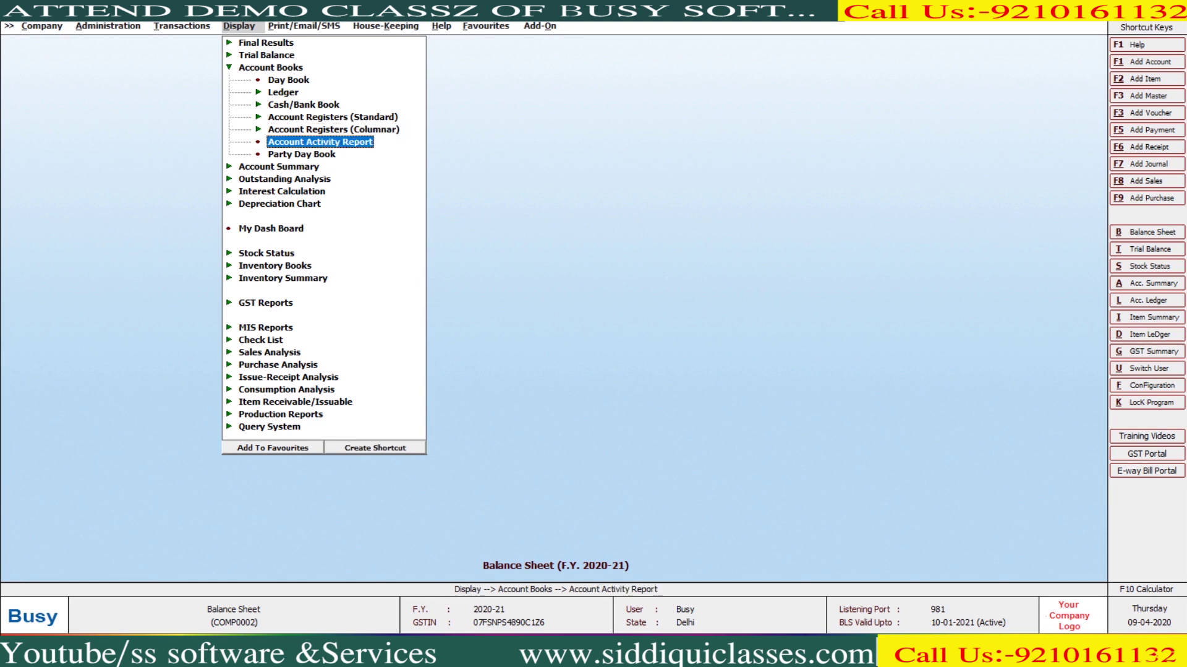
key("Return")
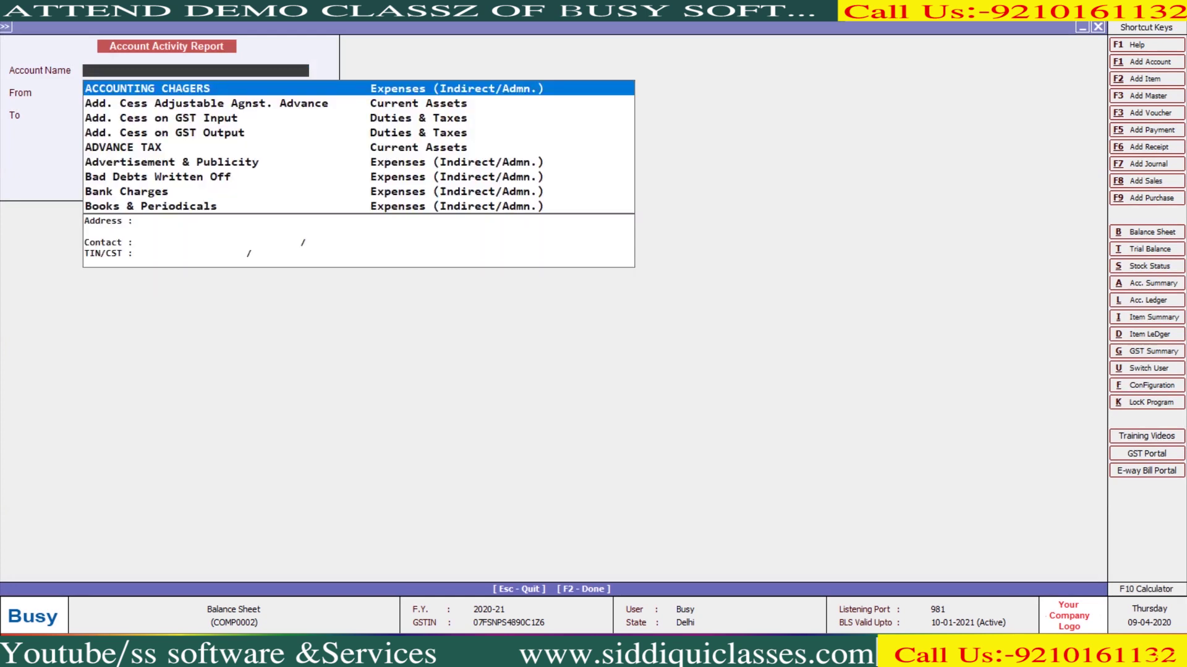
type("ss")
key("Return")
key("Return")
key("Return")
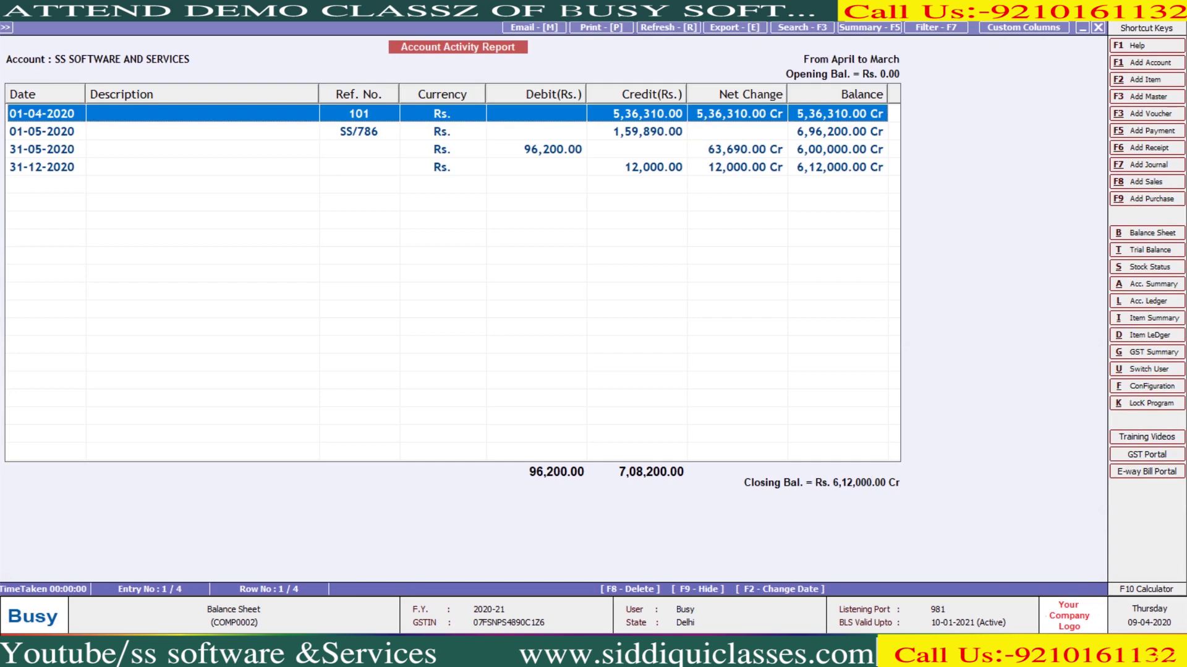
key("Escape")
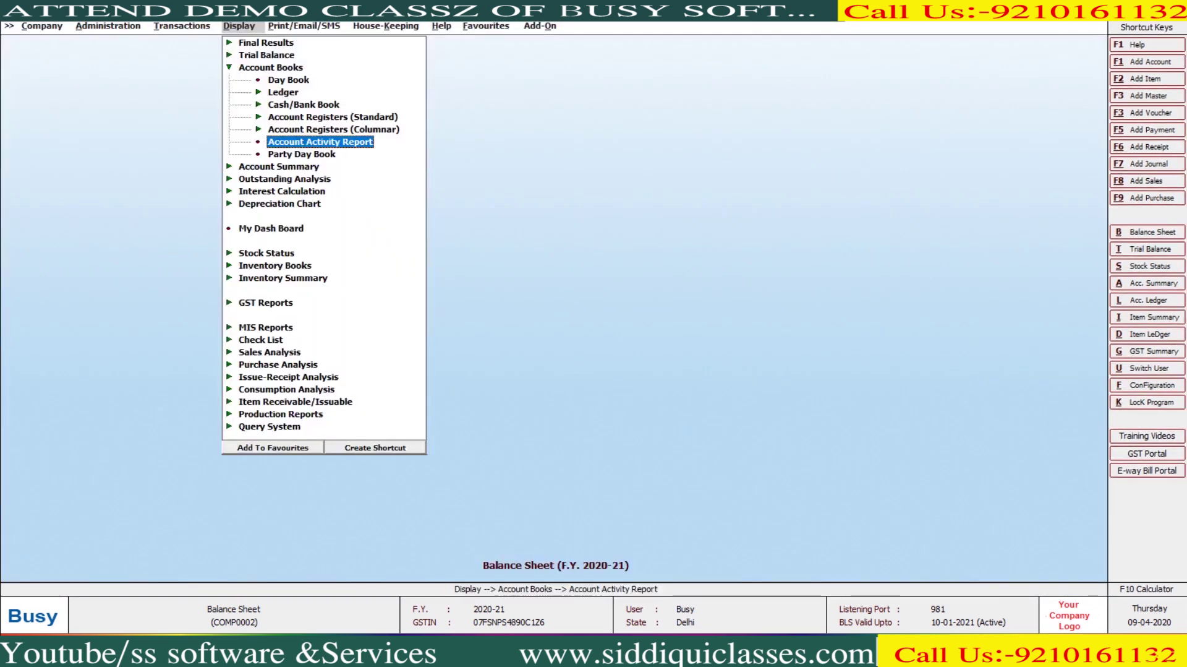
key("Down")
key("Return")
key("Down")
key("Down")
key("Return")
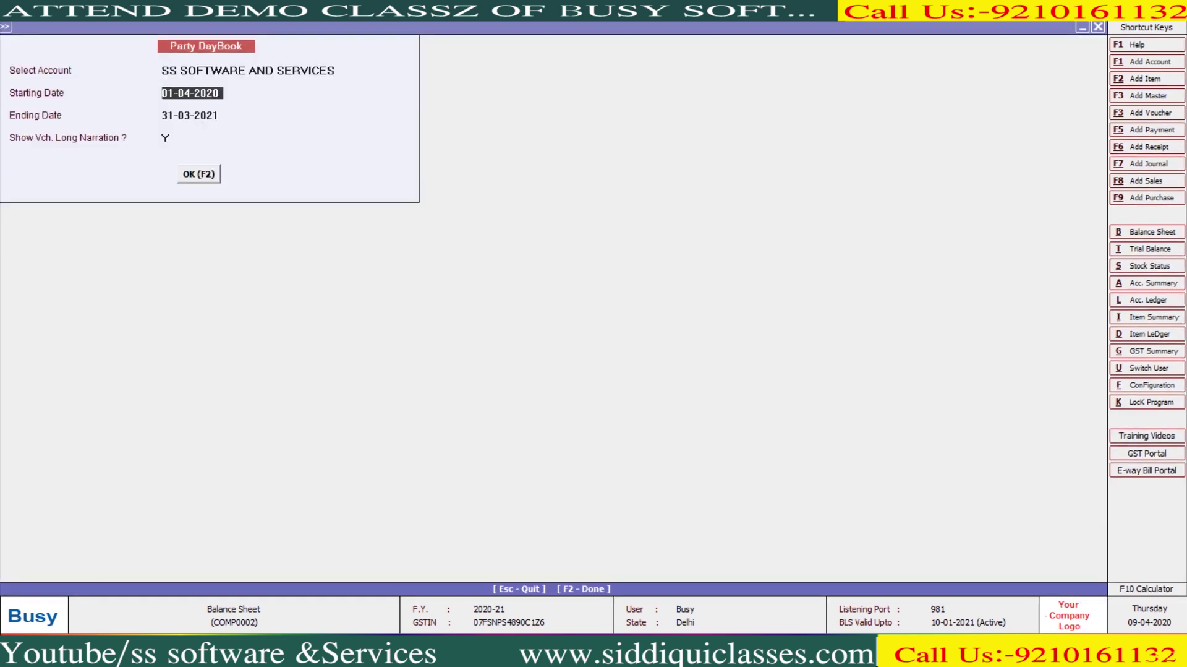
key("Return")
key("Return")
key("Return")
key("Return")
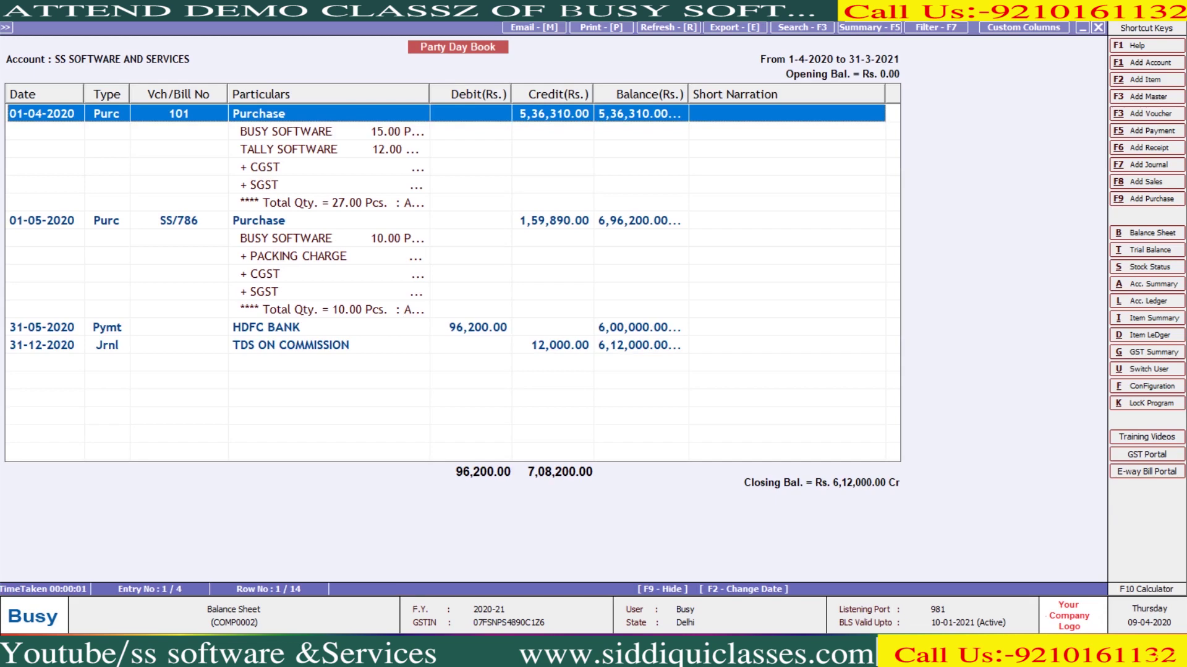
key("Escape")
key("Escape")
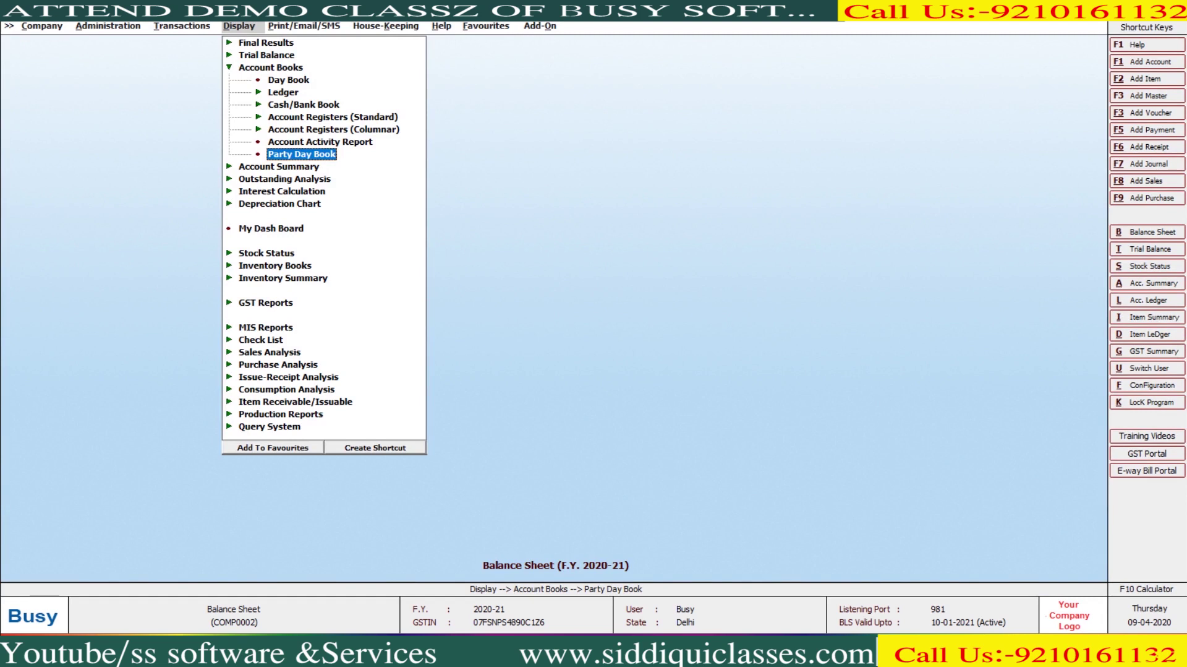
Add Party Day Book to the favourites
key("Tab")
key("Return")
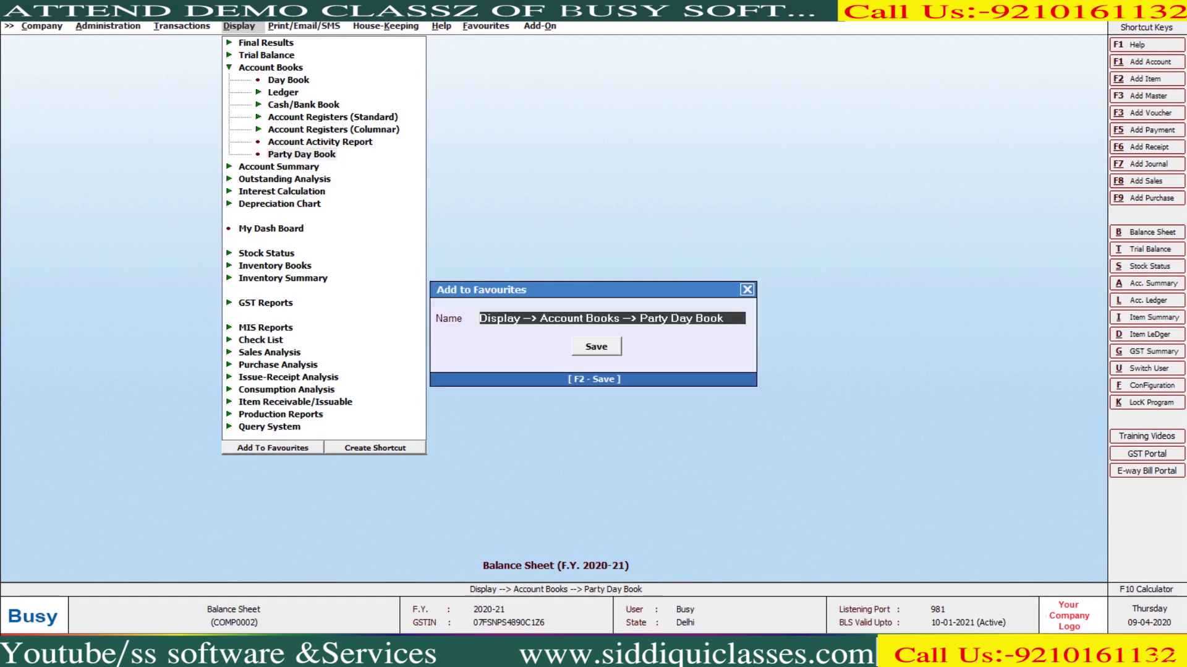
key("F2")
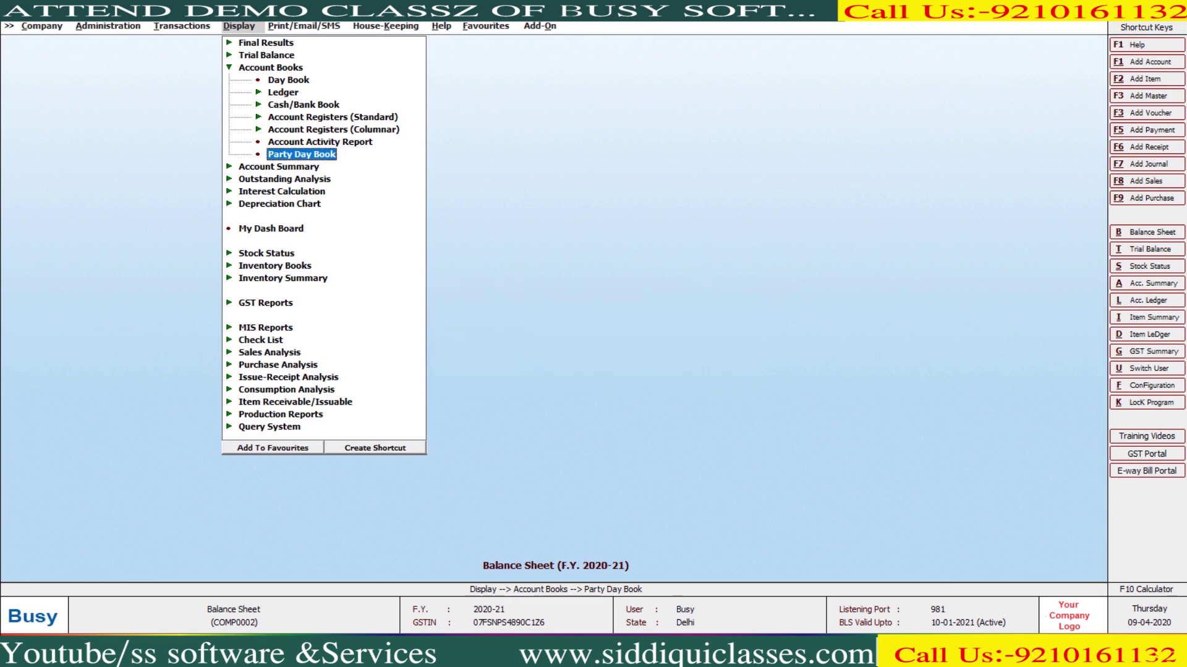
key("Right")
key("Right")
key("Right")
key("Right")
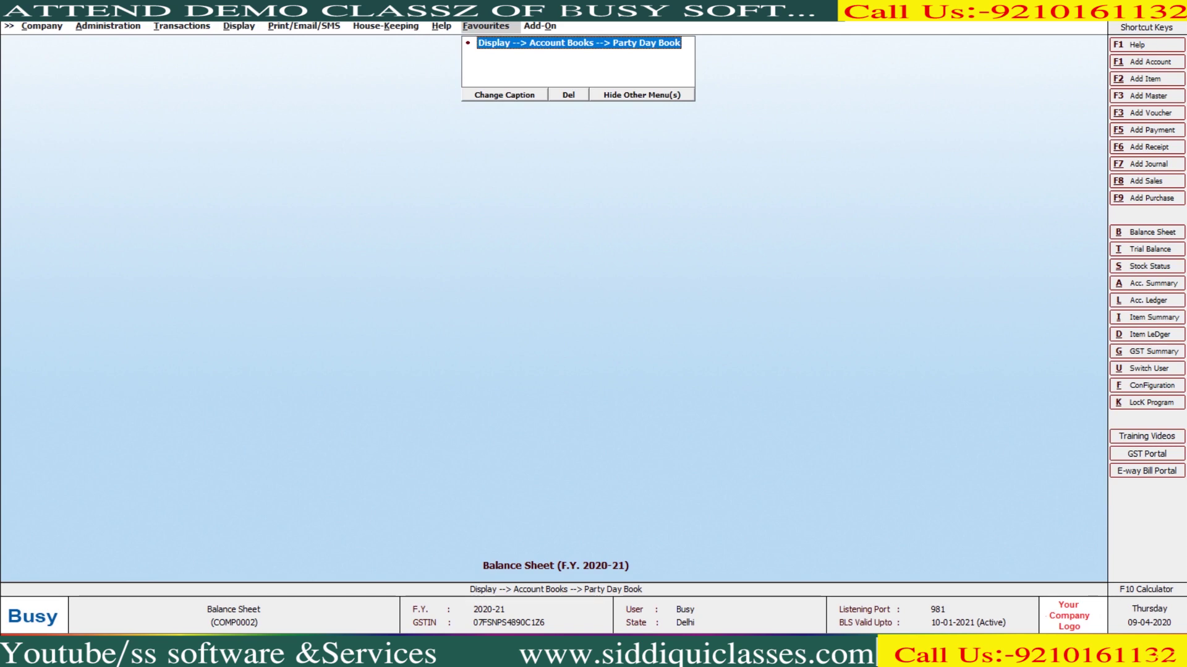
key("Left")
key("Left")
key("Left")
key("Left")
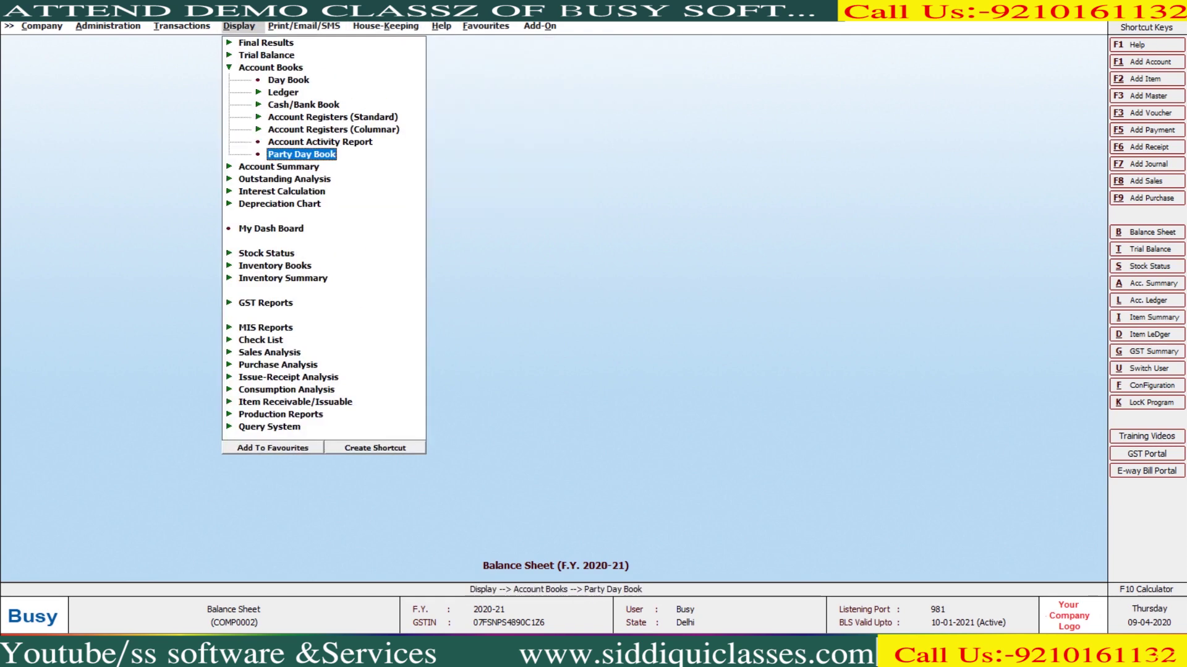
Create and test a Ctrl+1 keyboard shortcut for Party Day Book
key("F3")
key("ctrl+1")
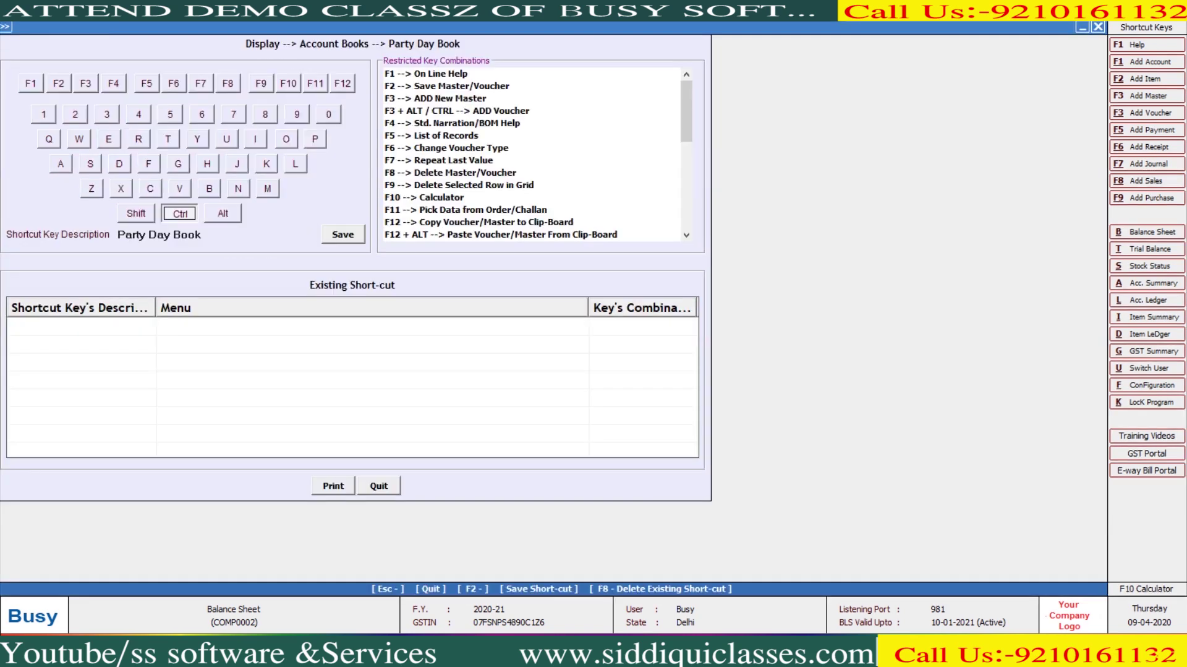
key("F2")
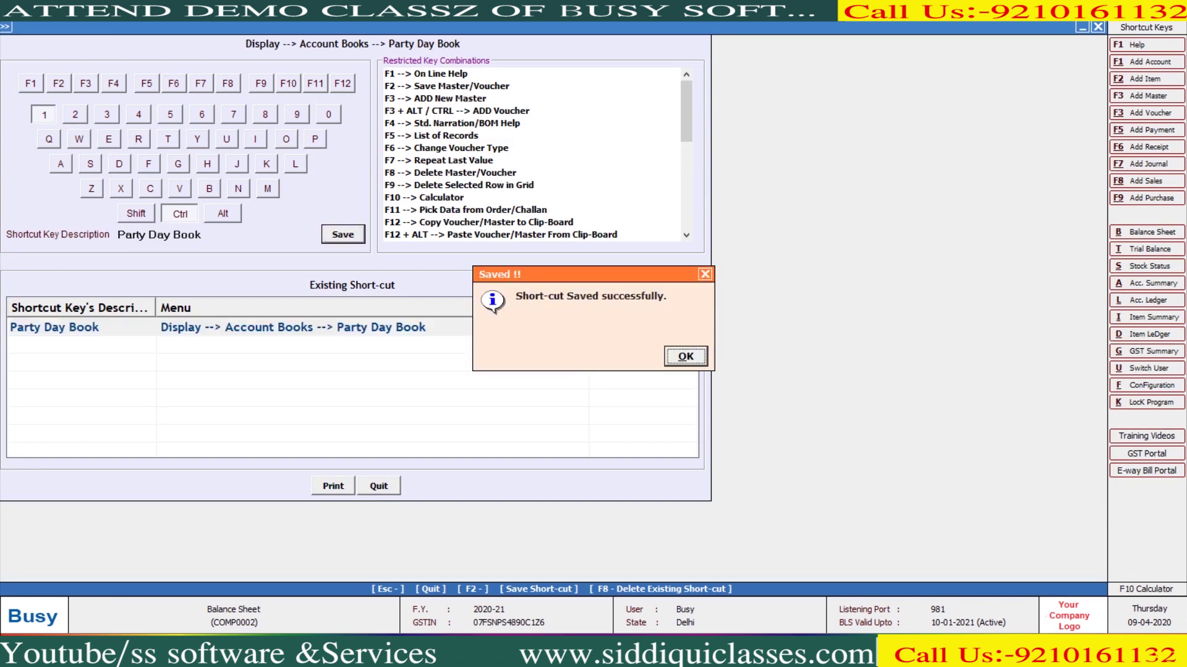
key("Return")
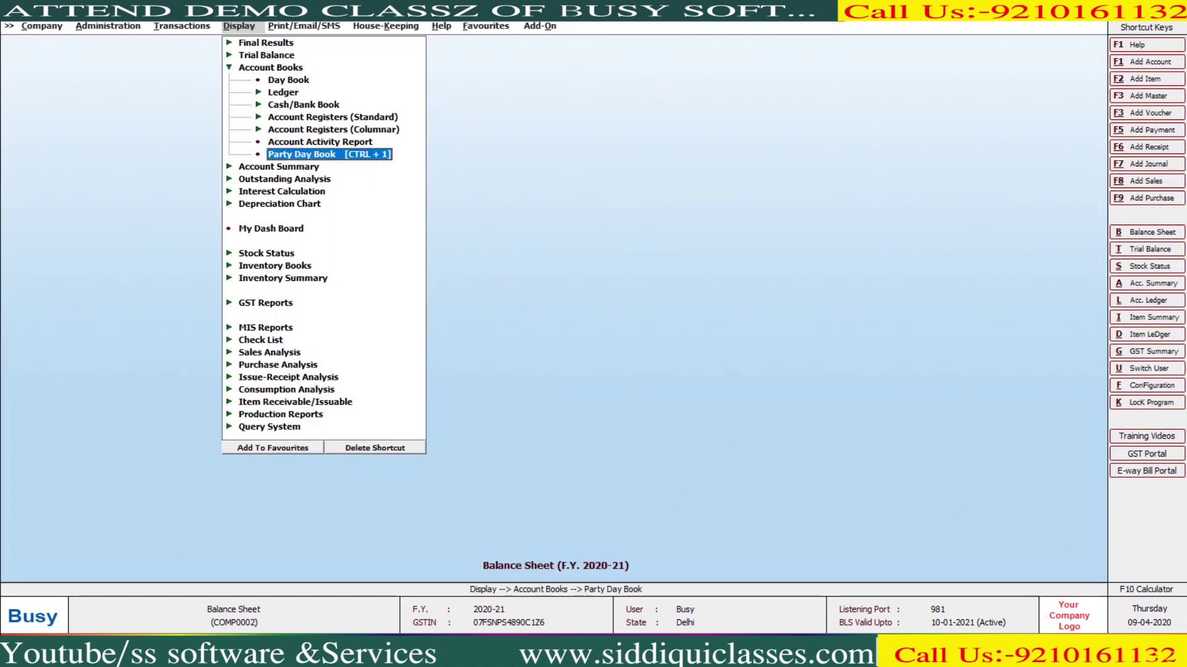
key("Escape")
key("Escape")
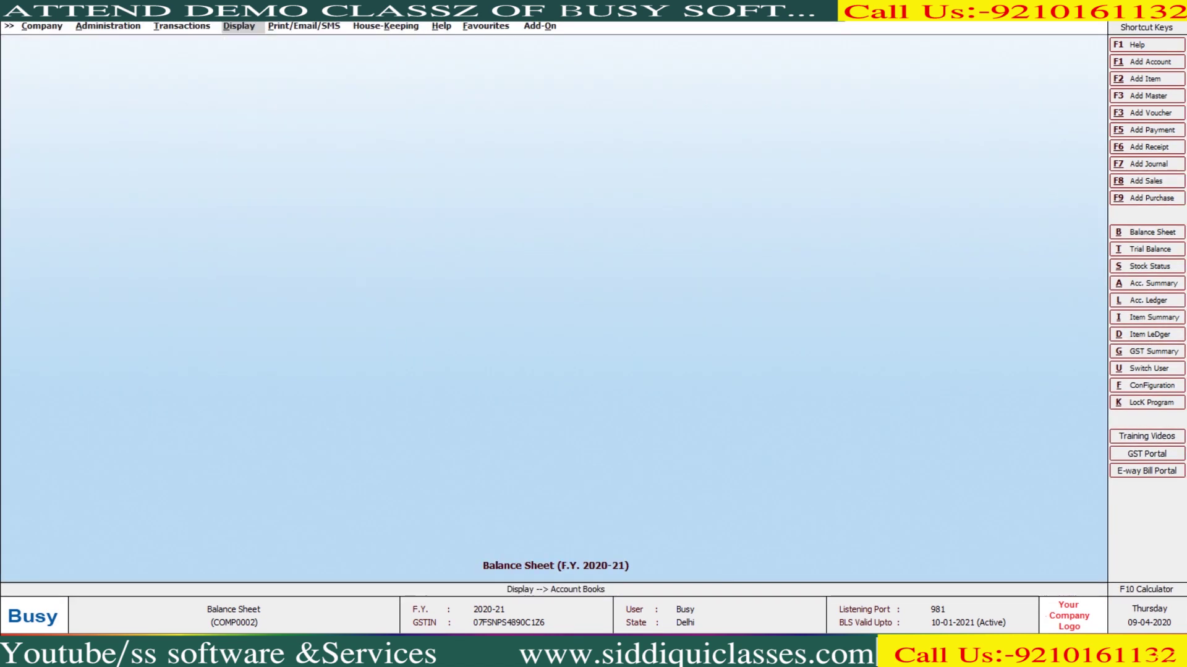
key("ctrl+1")
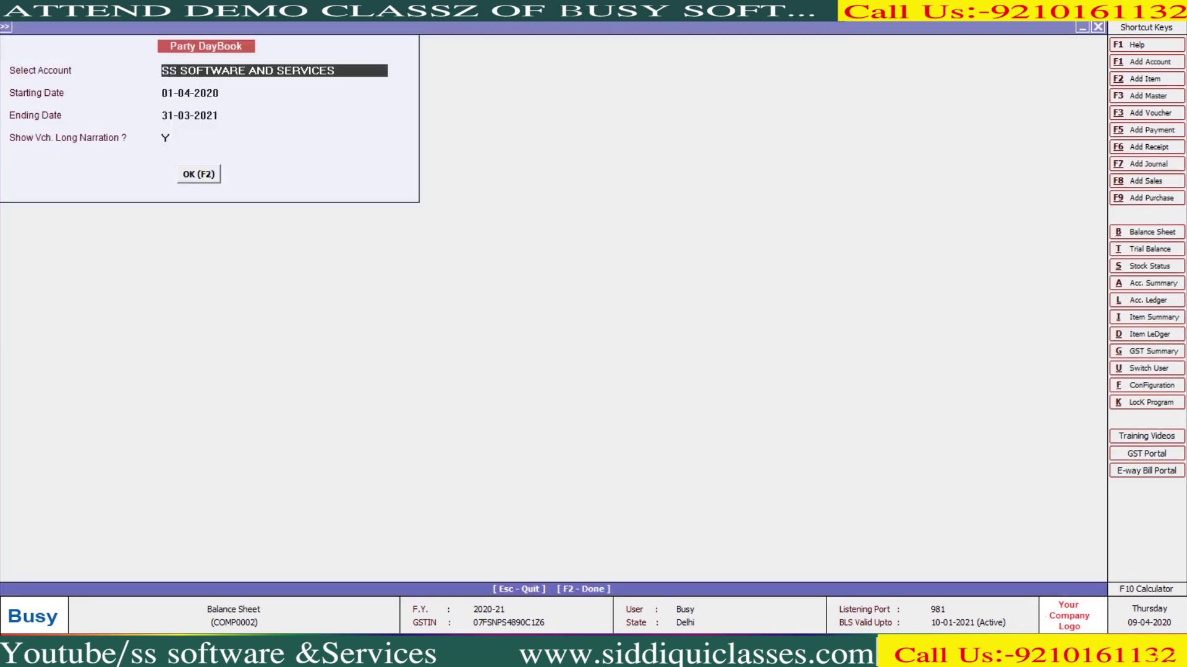
key("Escape")
key("alt+d")
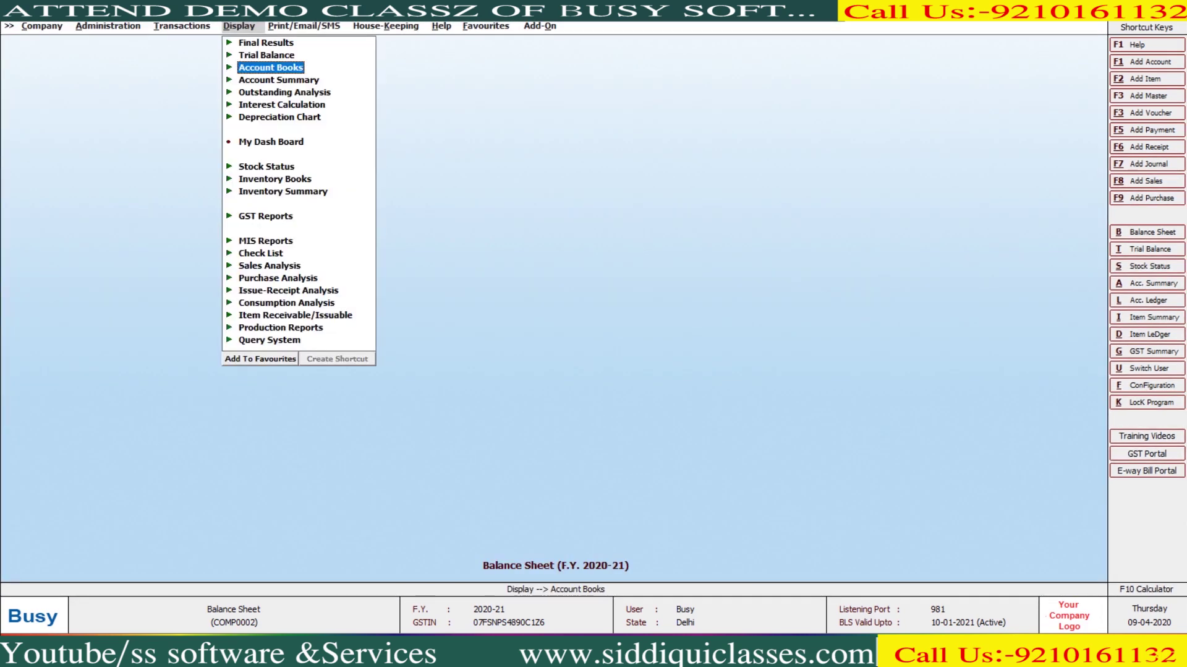
key("Down")
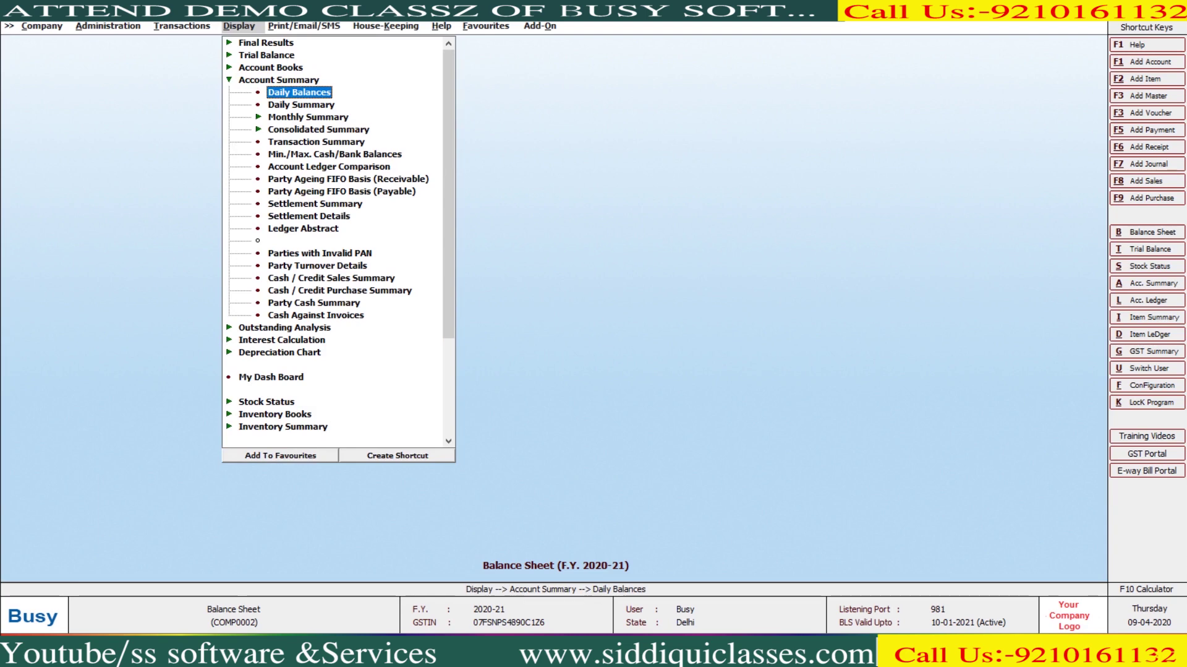
key("Return")
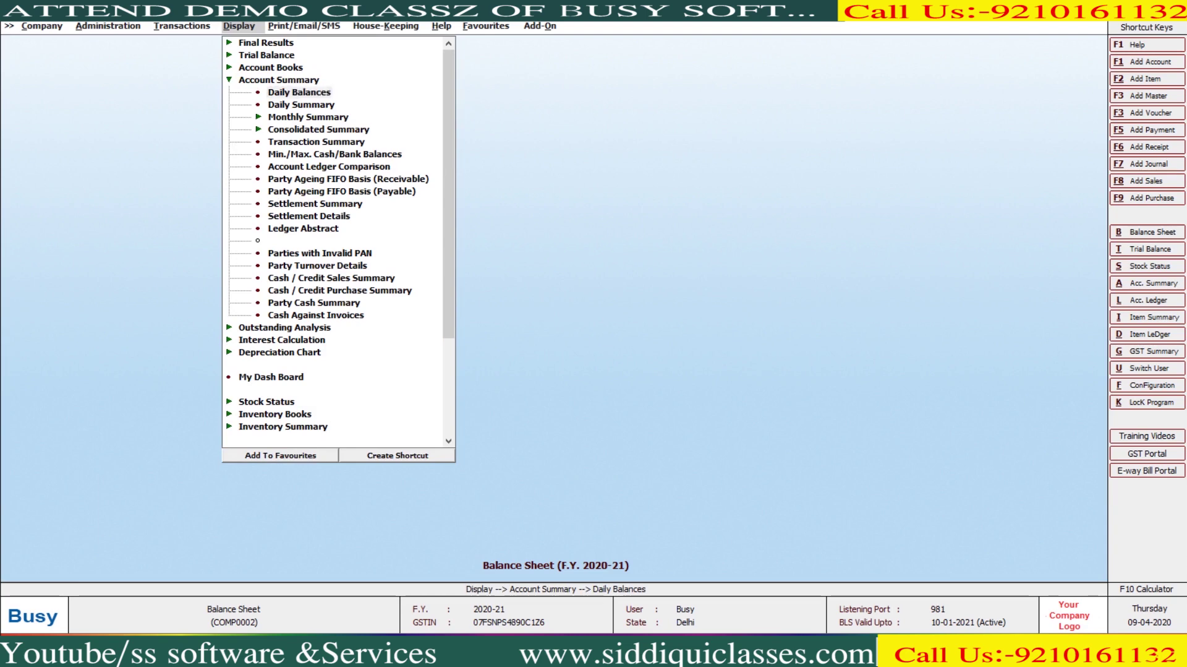
type("ss")
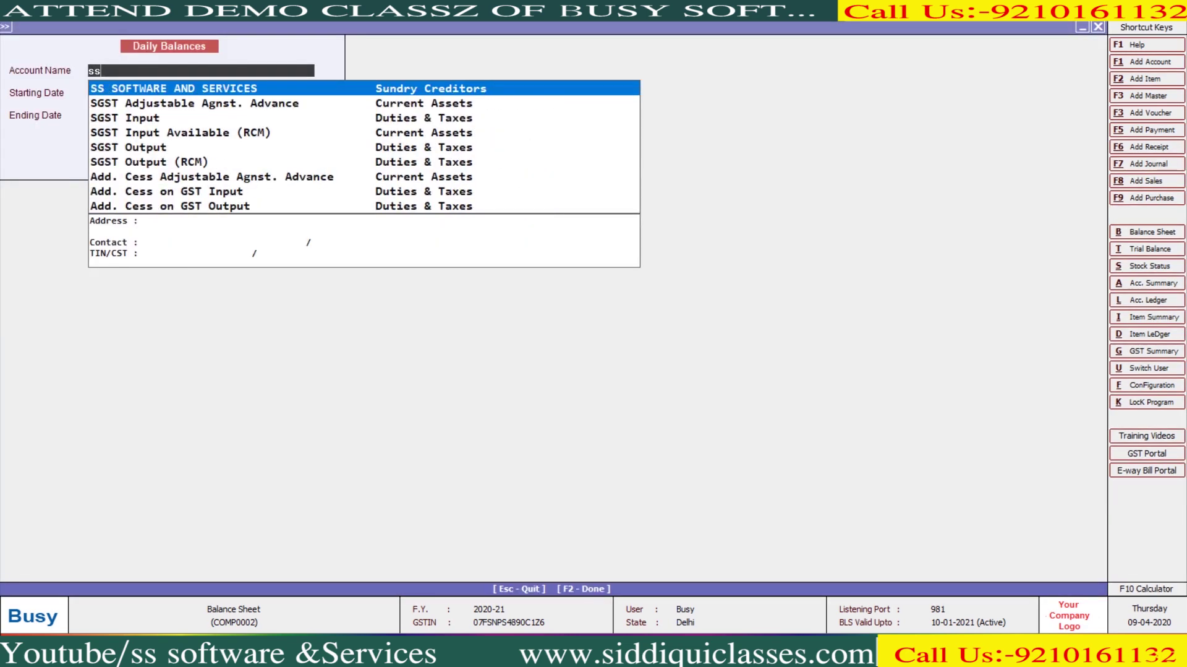
key("Return")
key("F2")
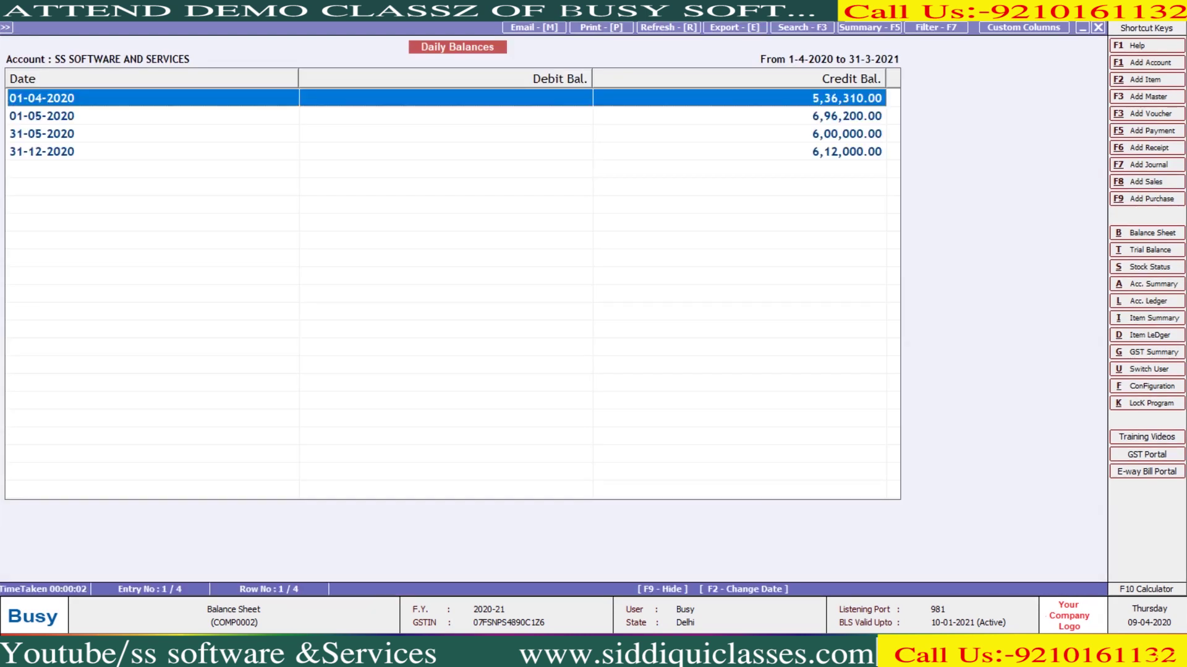
key("Down")
key("Down")
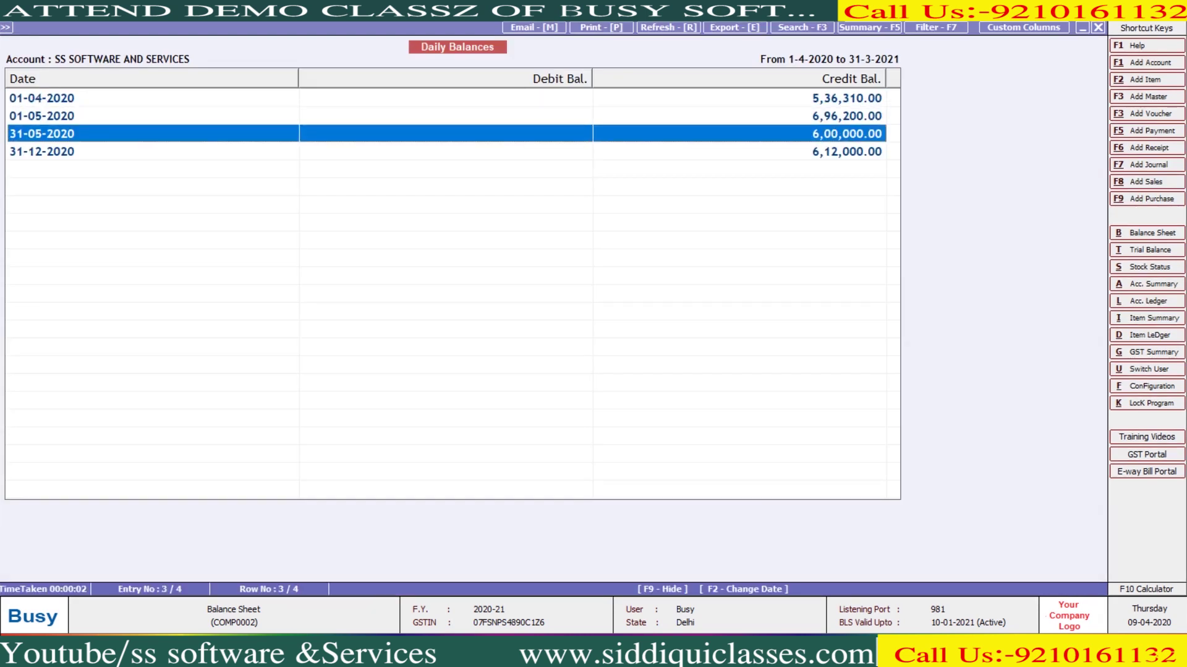
key("Down")
key("F2")
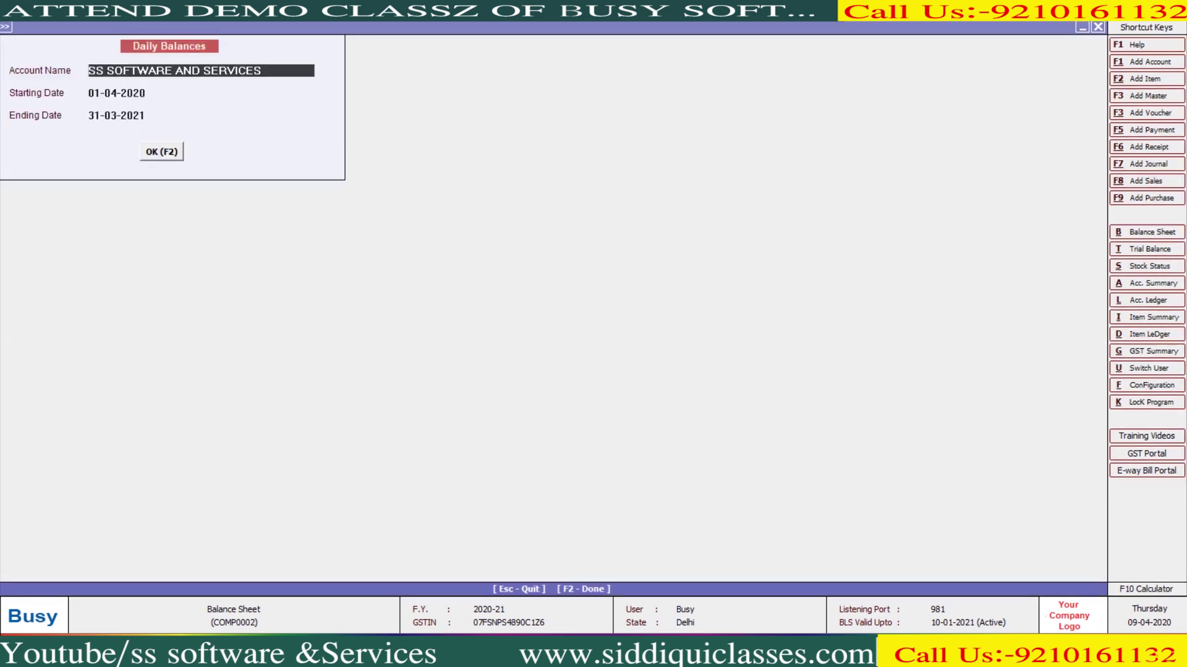
type("cash")
key("Return")
key("Return")
key("Return")
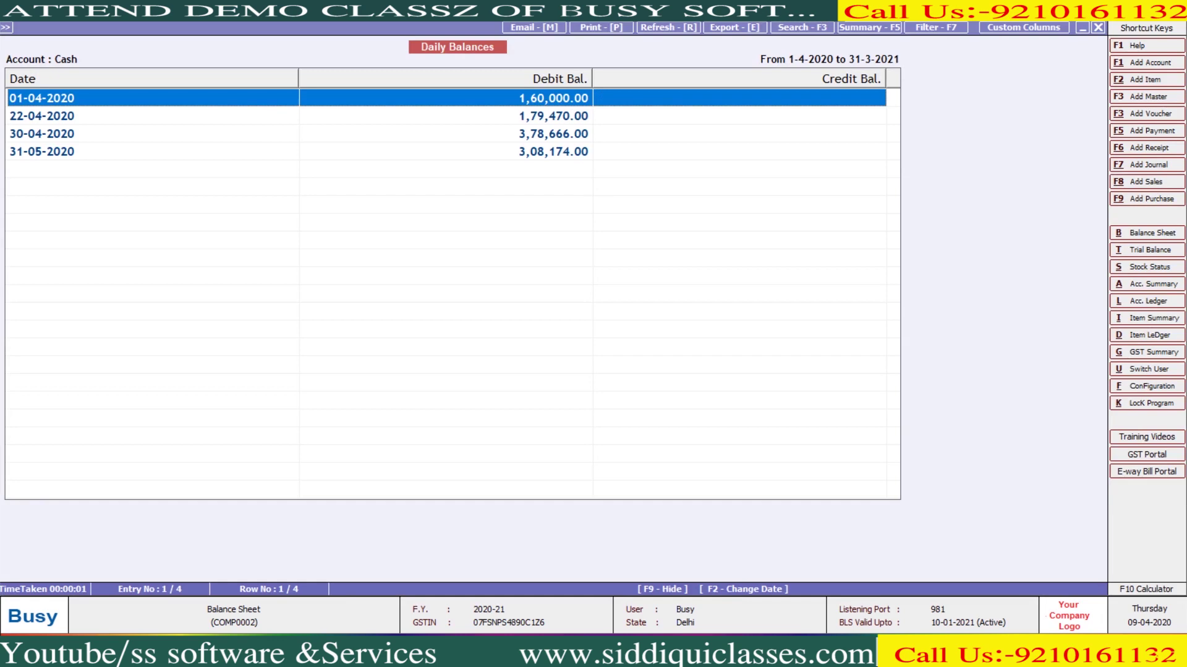
key("Escape")
key("Escape")
key("Down")
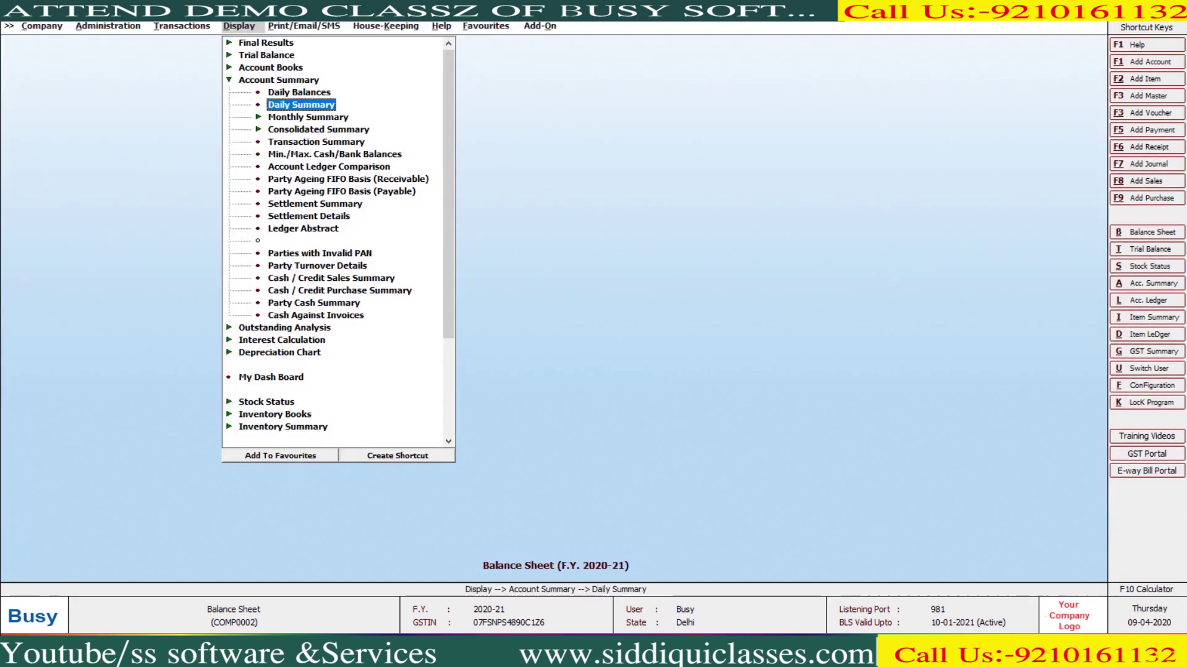
Run the Daily Summary for the Cash account from 1-4-2020 to 31-3-2021
key("Return")
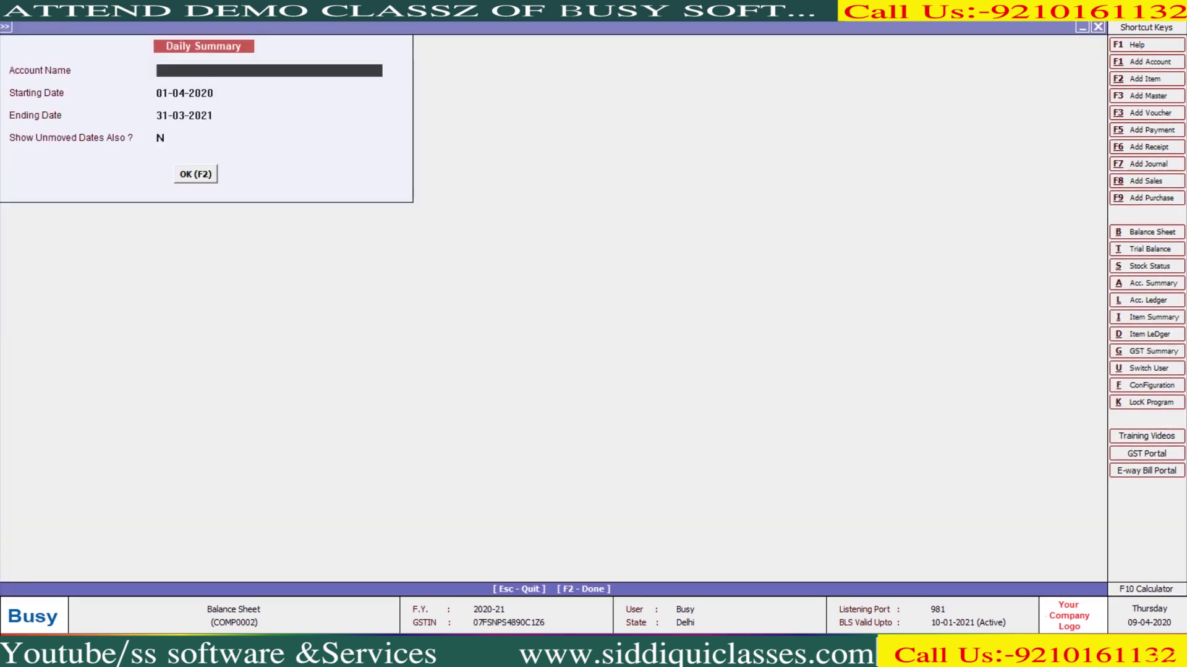
type("s")
key("BackSpace")
type("cash")
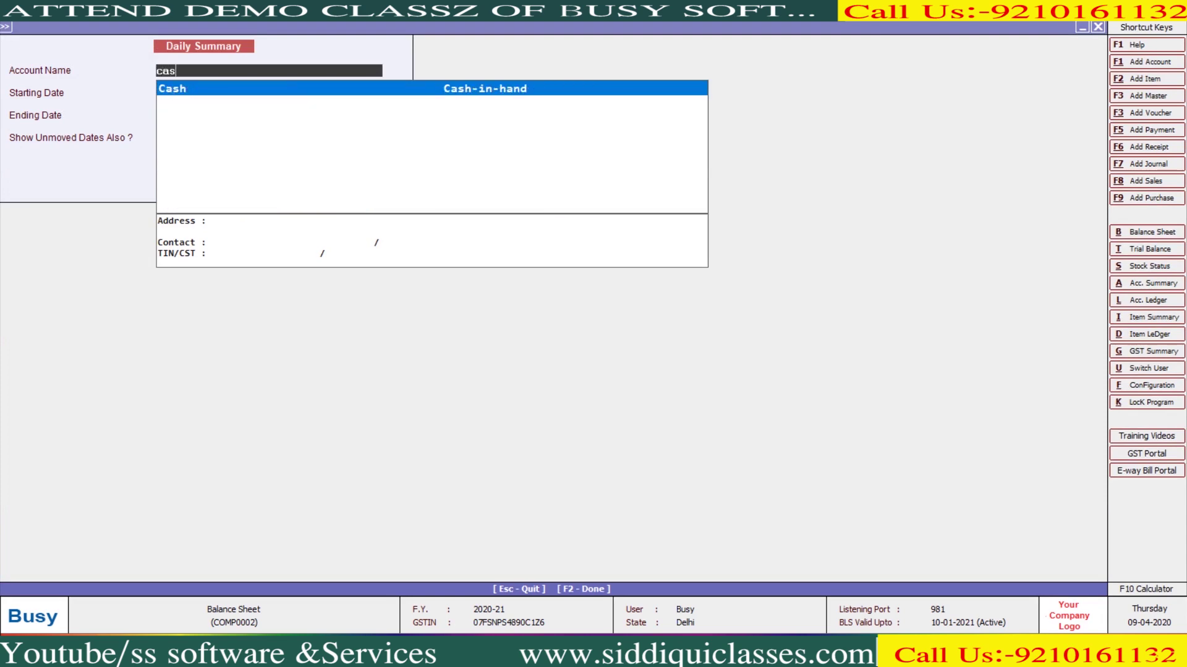
key("Return")
key("F2")
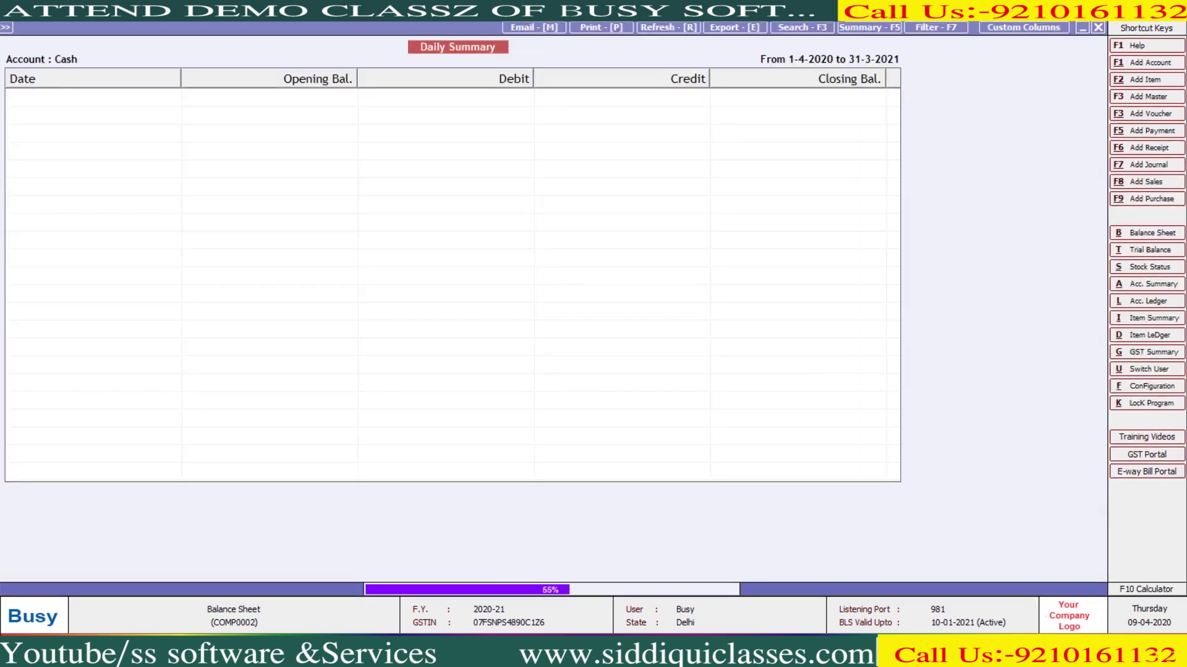
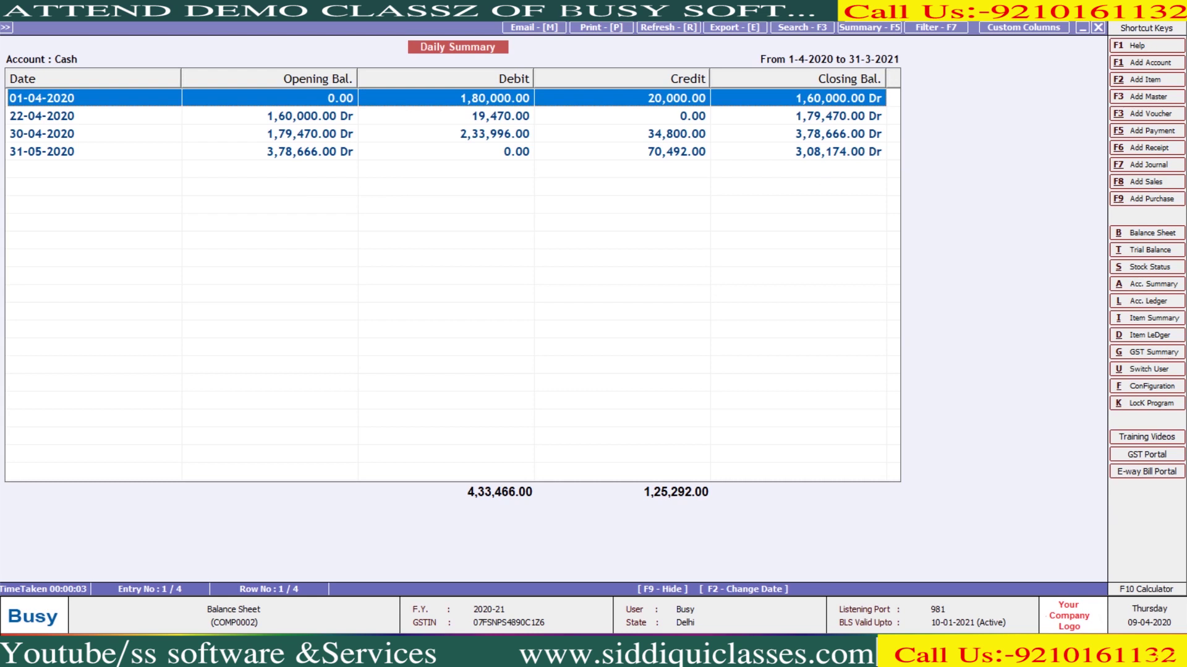
Close the Cash Daily Summary report and its options form to reach the report list
key("Escape")
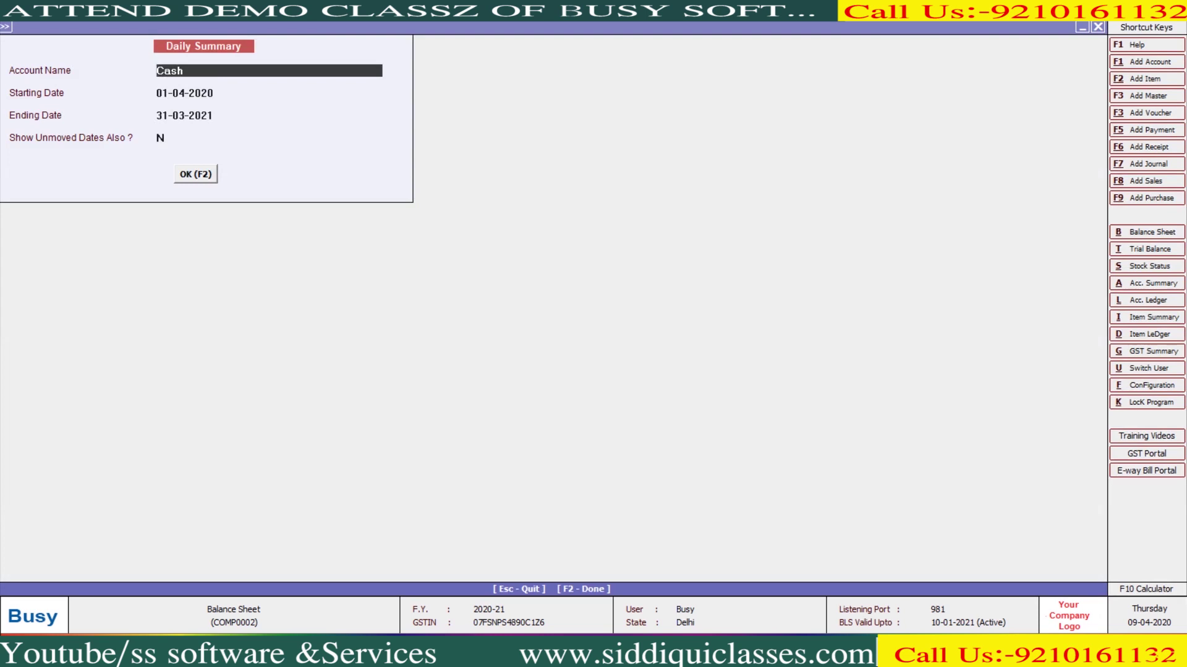
key("Escape")
Generate the vertical monthly summary for the Cash account from April to March
key("Down")
key("Return")
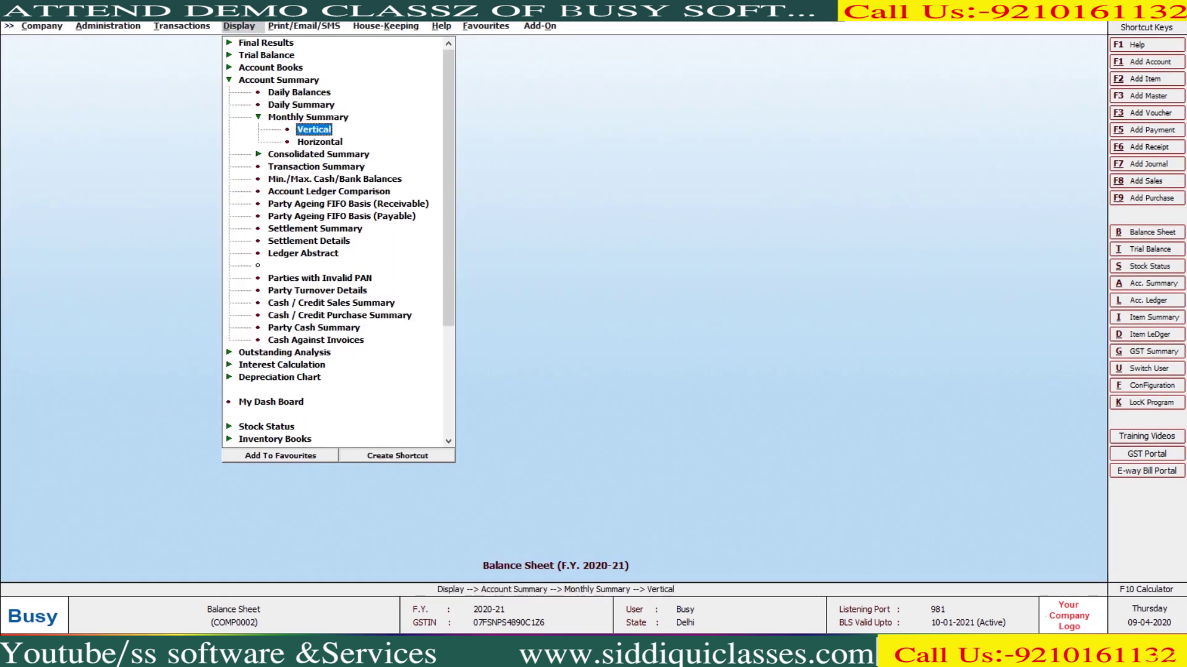
key("Return")
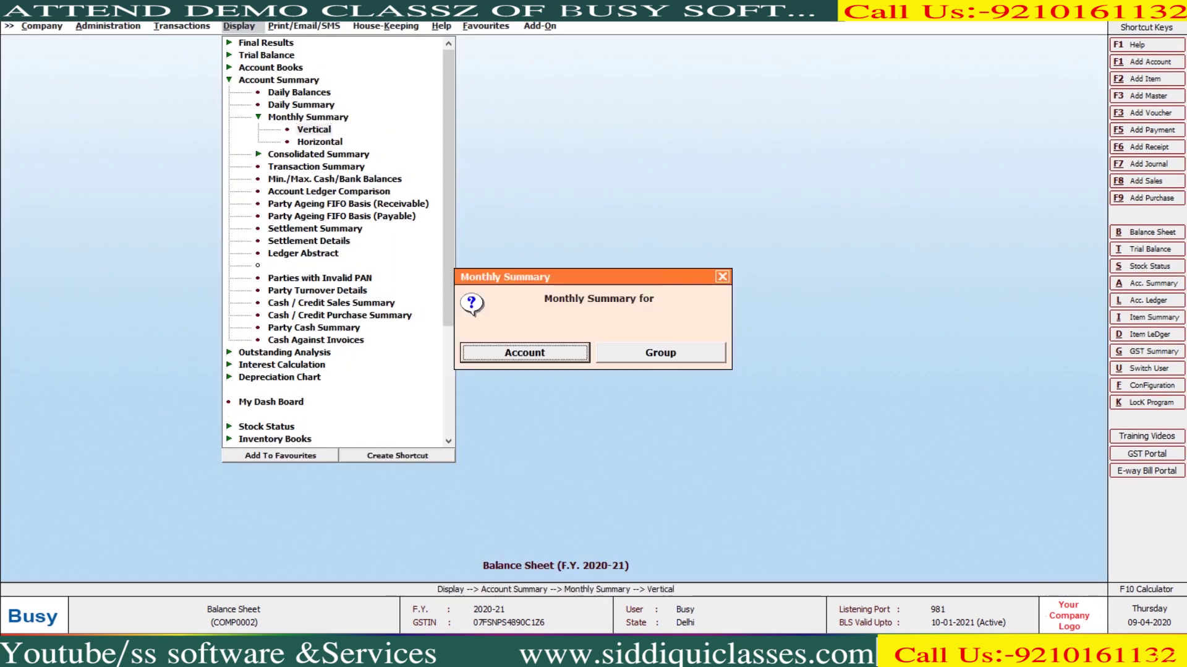
key("Return")
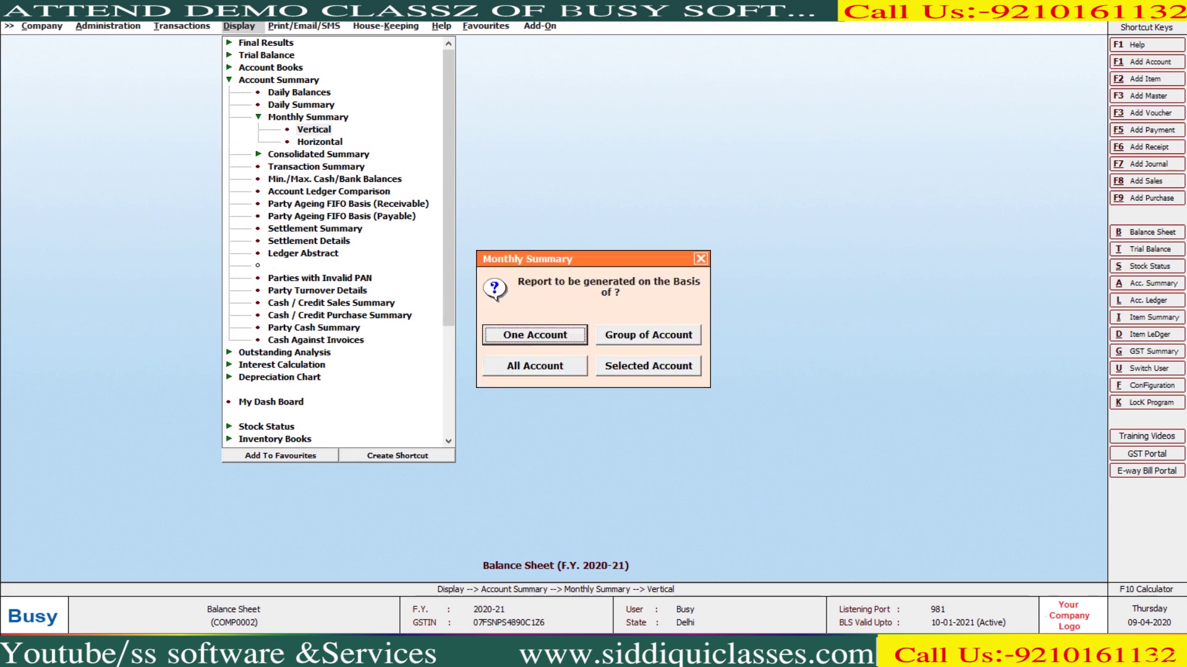
key("Return")
type("cash")
key("Return")
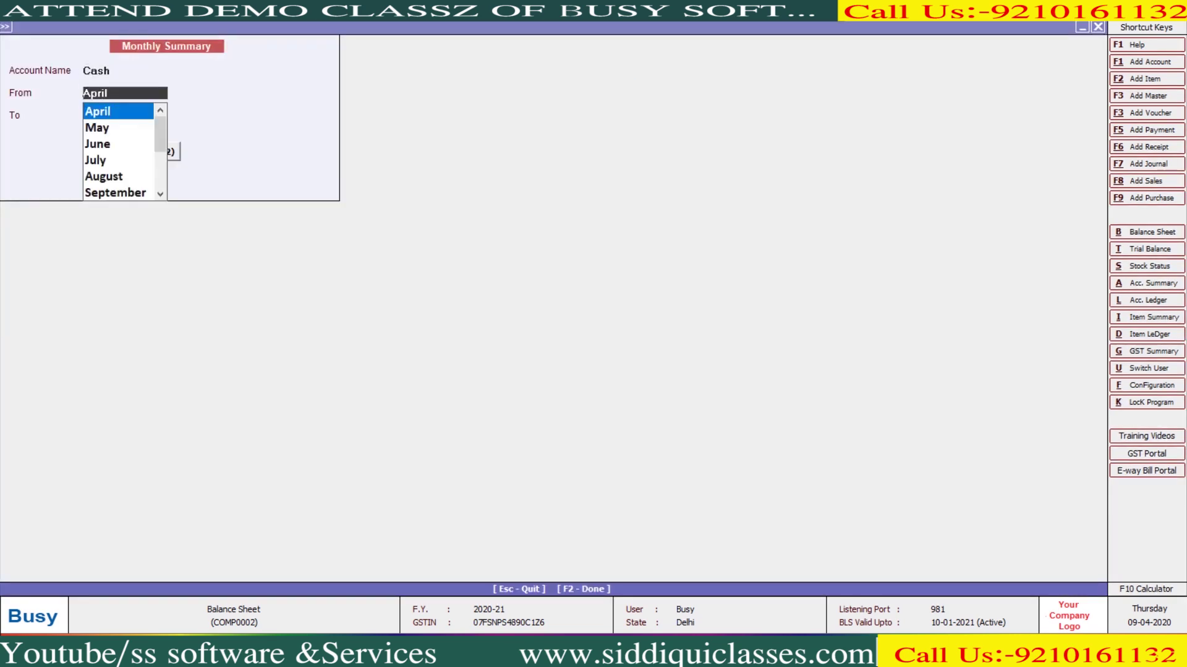
key("Return")
key("F2")
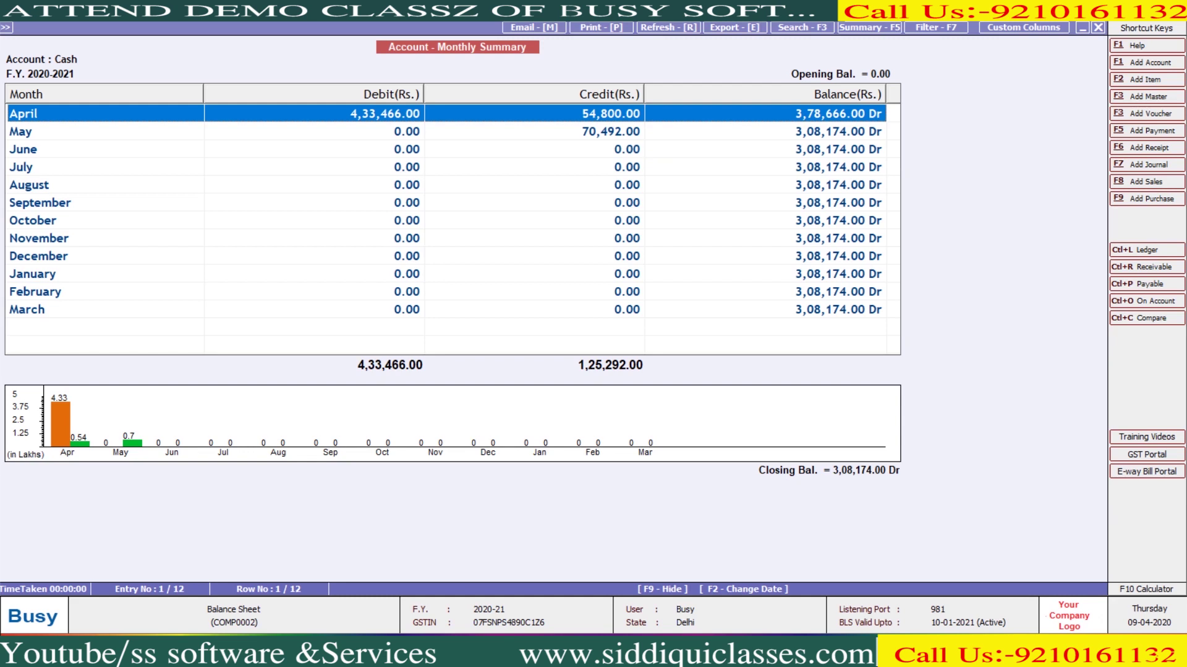
key("Escape")
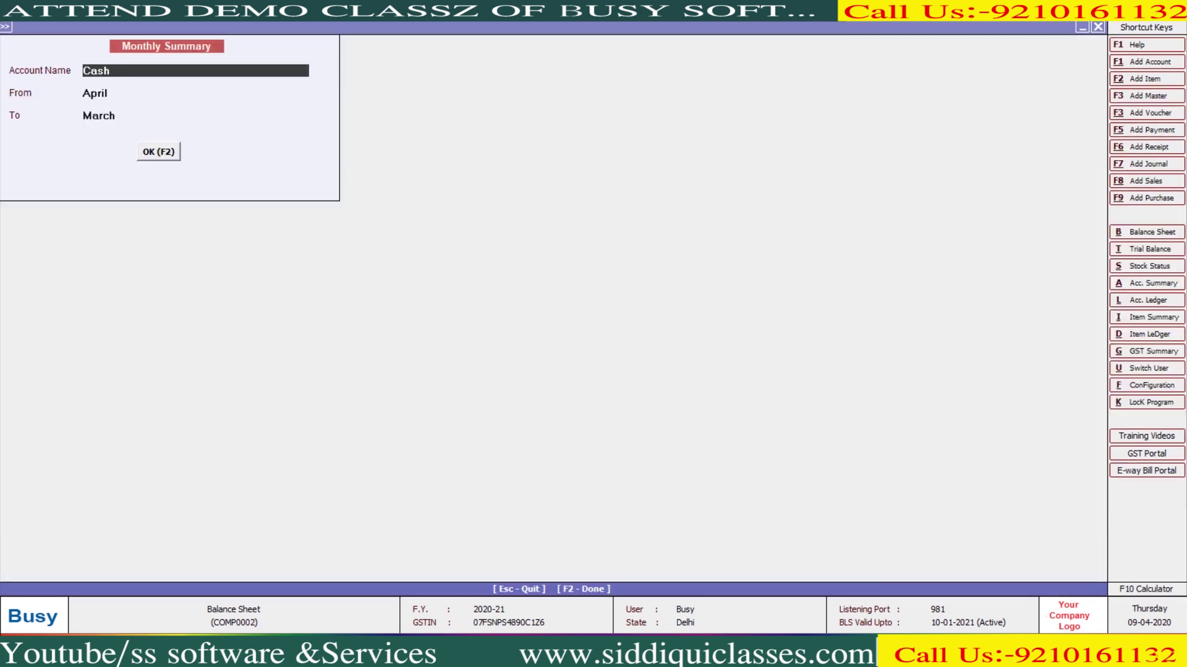
Switch to HDFC BANK and review its monthly summary, closing at 21,356.05 Dr
type("b")
key("Return")
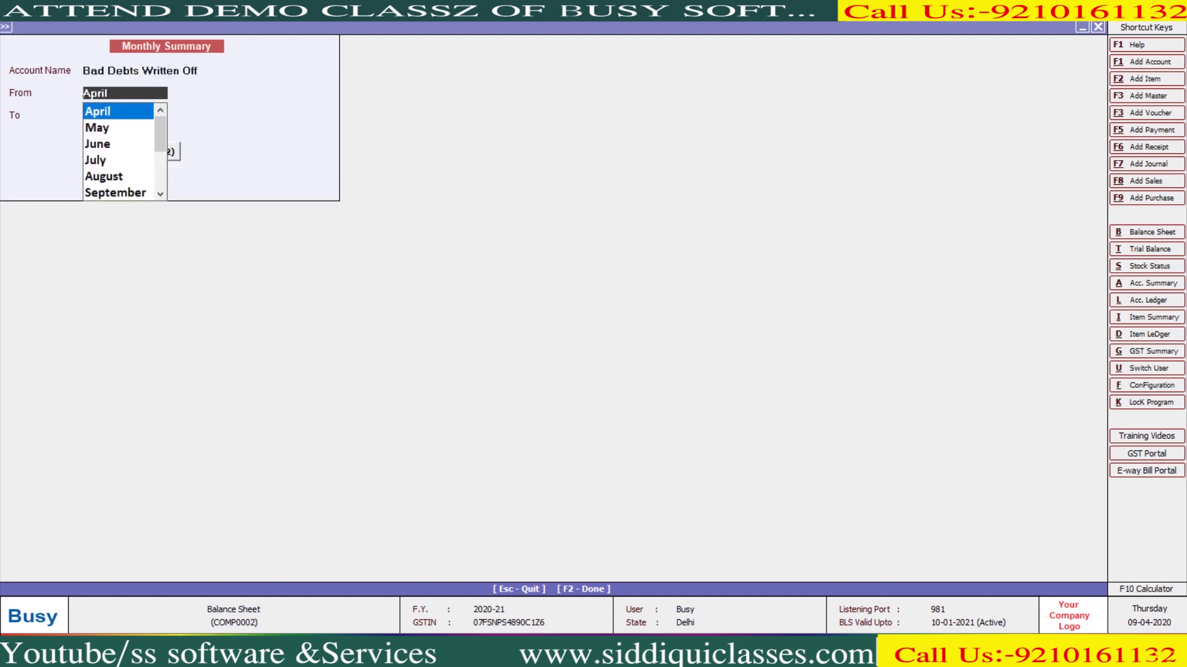
key("Escape")
type("ban")
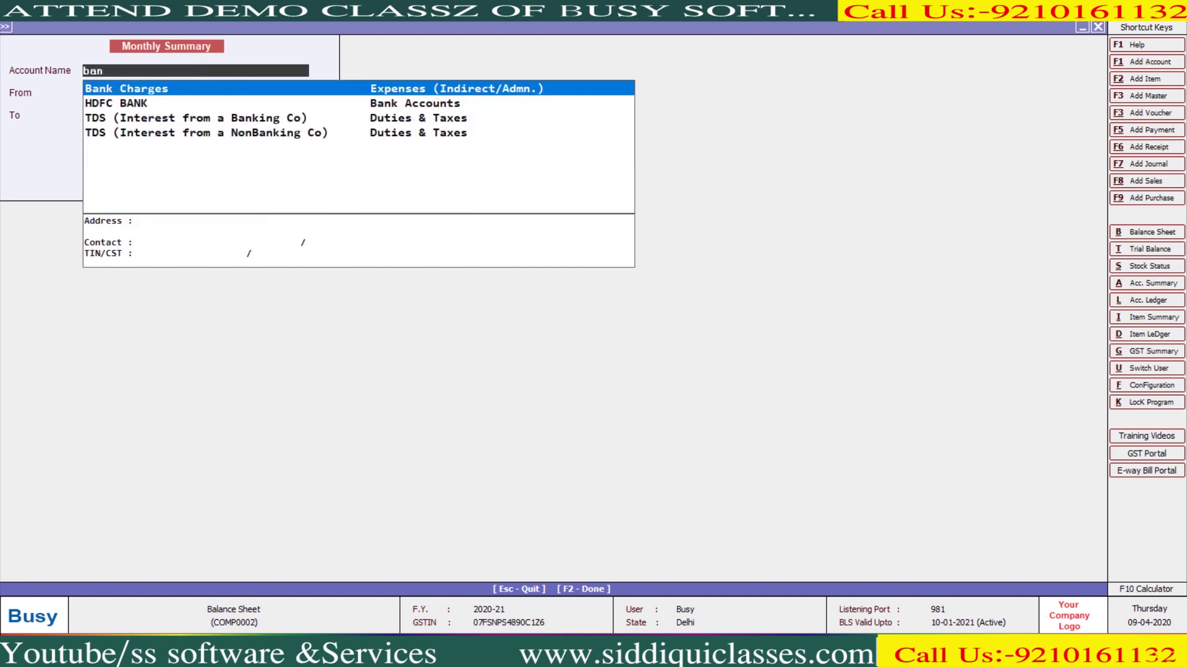
key("Down")
key("Return")
key("Return")
key("Return")
key("Down")
key("Down")
key("Down")
key("Down")
key("Down")
key("Down")
key("Down")
key("Down")
key("Down")
key("Down")
key("Down")
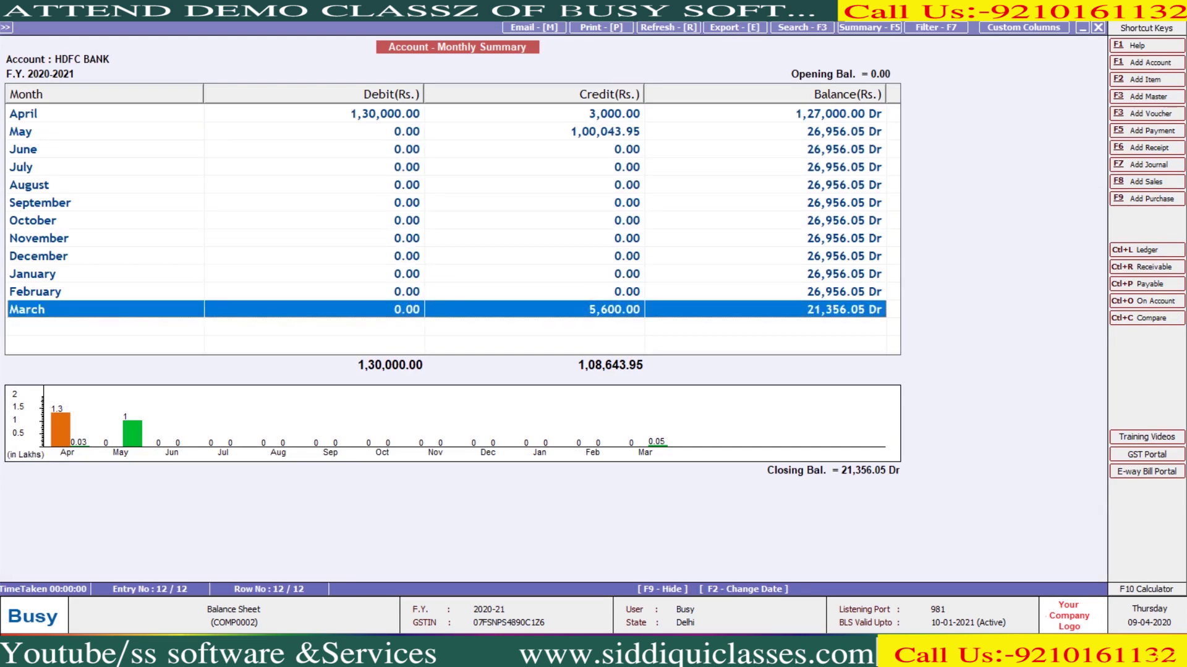
key("Escape")
key("Escape")
key("Escape")
key("Escape")
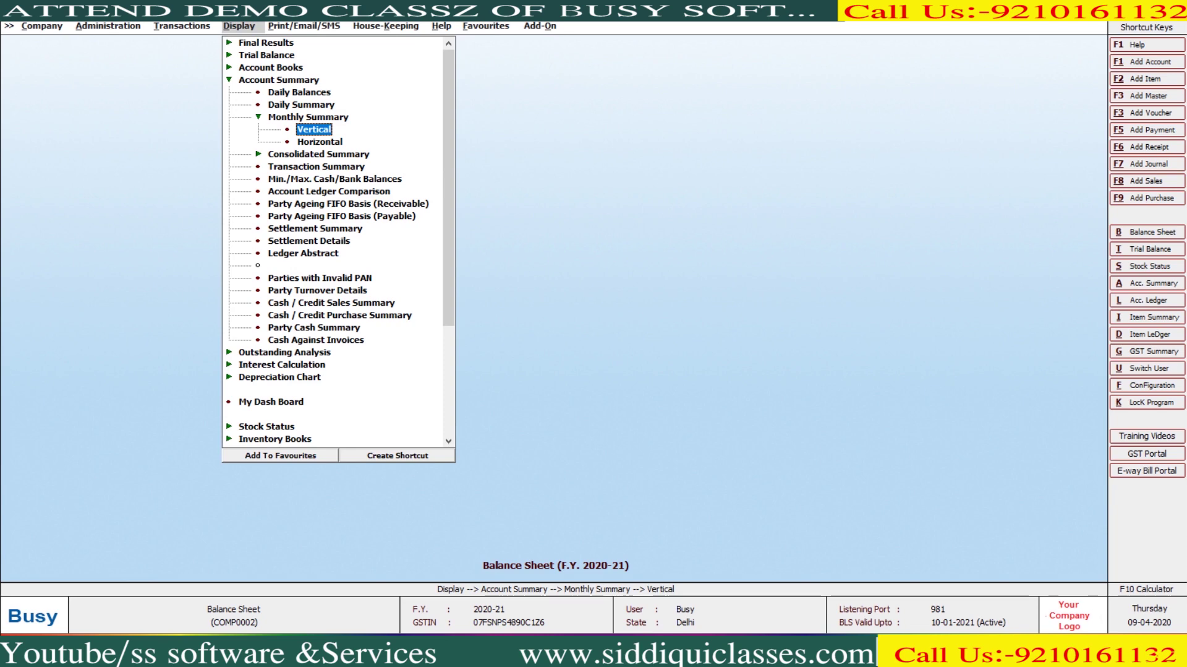
key("Return")
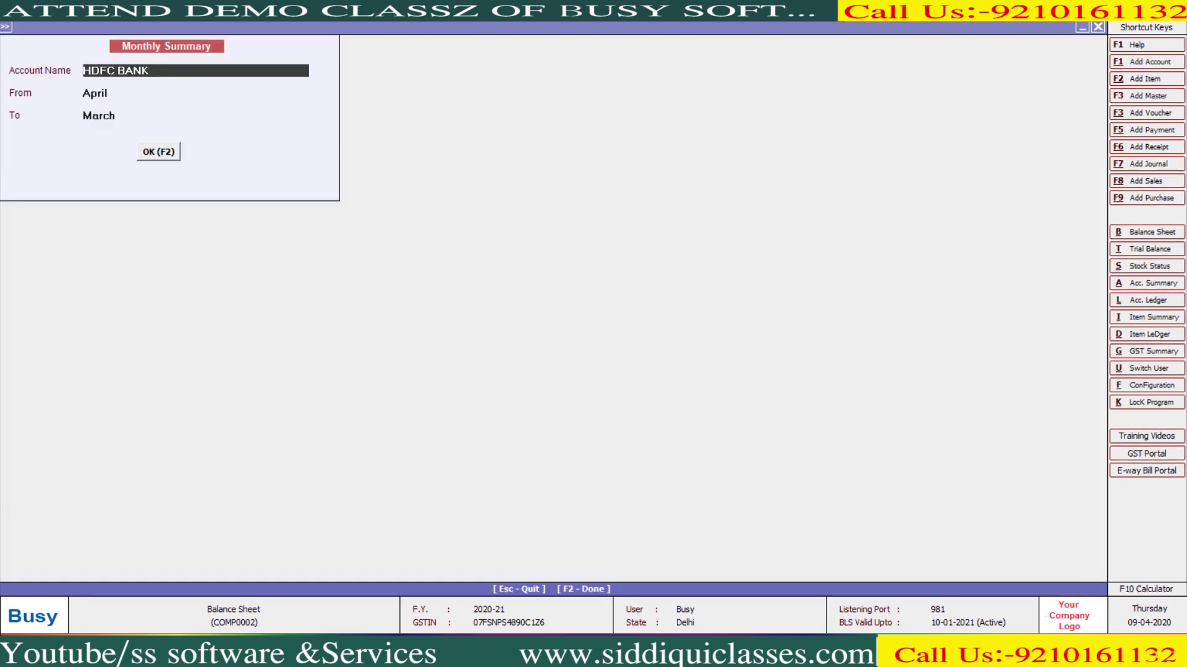
key("Escape")
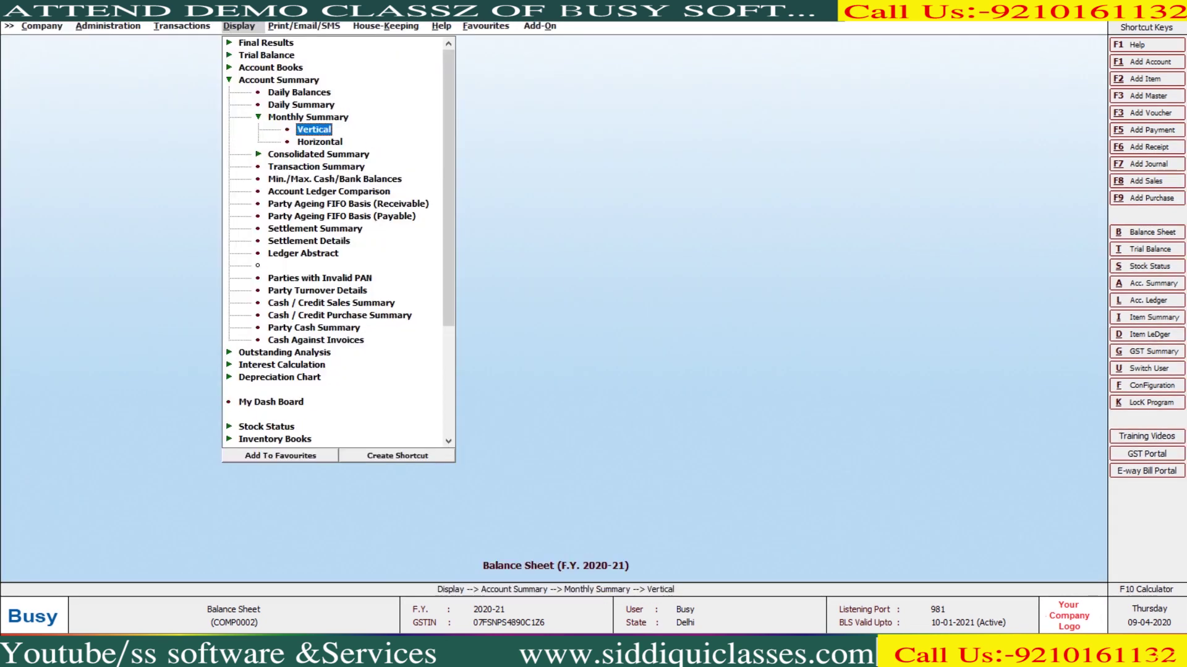
Show the horizontal monthly summary covering all accounts
key("Return")
key("Escape")
key("Up")
key("Down")
key("Down")
key("Return")
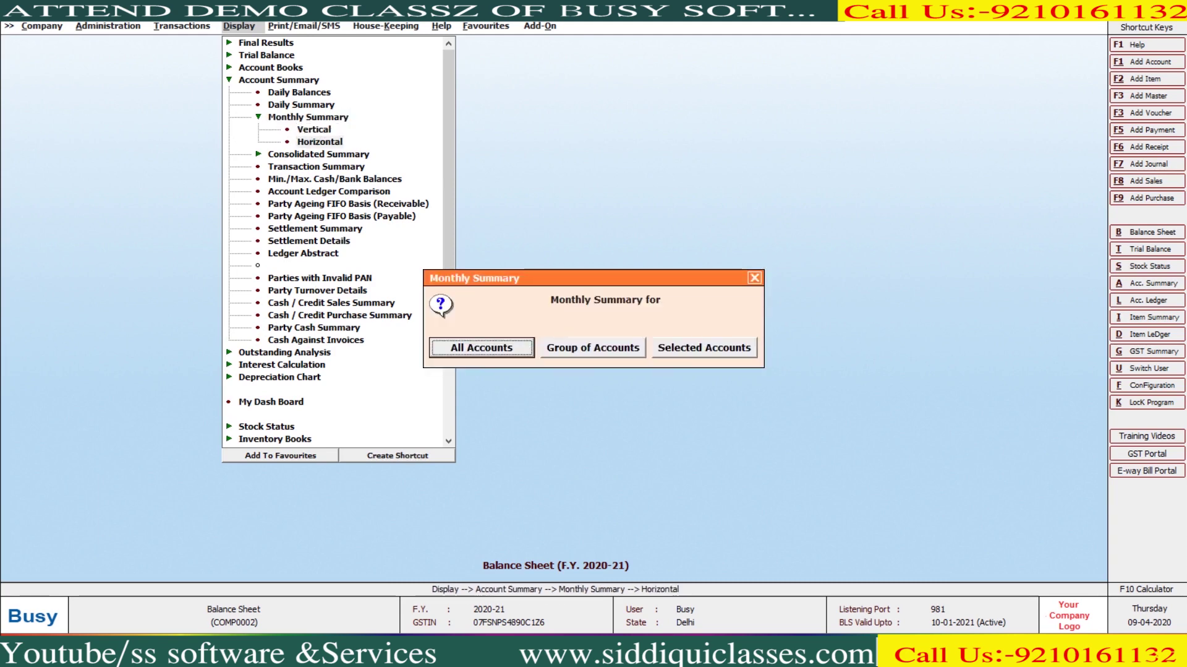
key("Return")
key("Return")
key("Return")
key("Return")
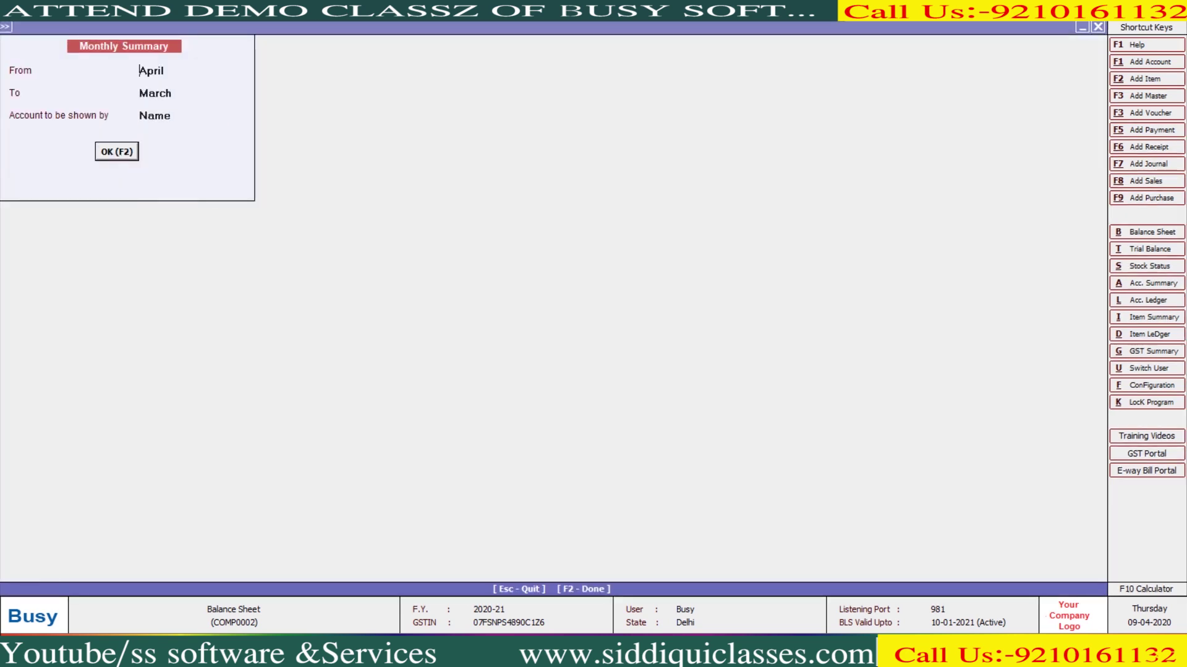
key("F2")
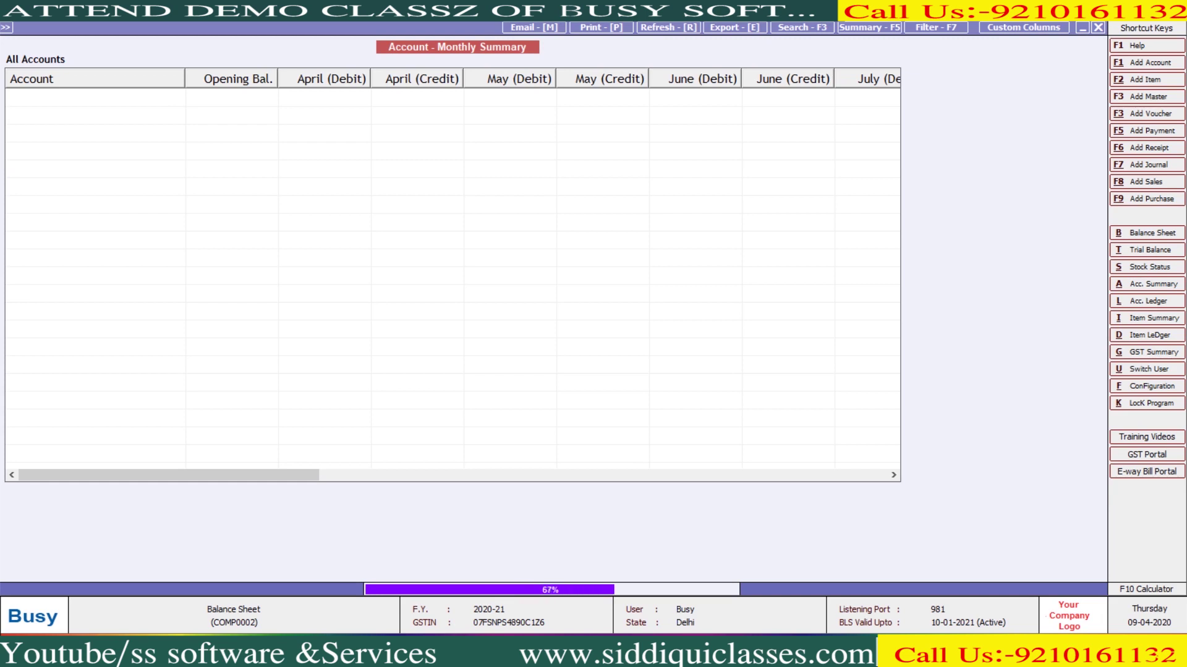
key("Escape")
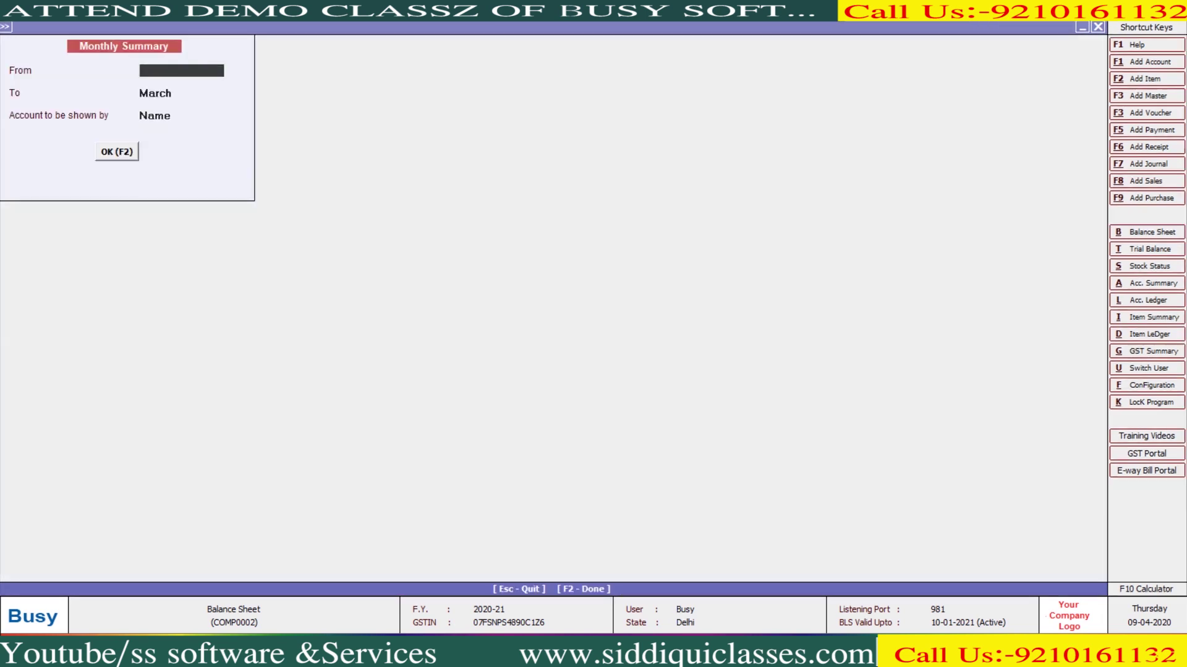
Run the horizontal monthly summary for the Sundry Debtors group, April to March
key("Escape")
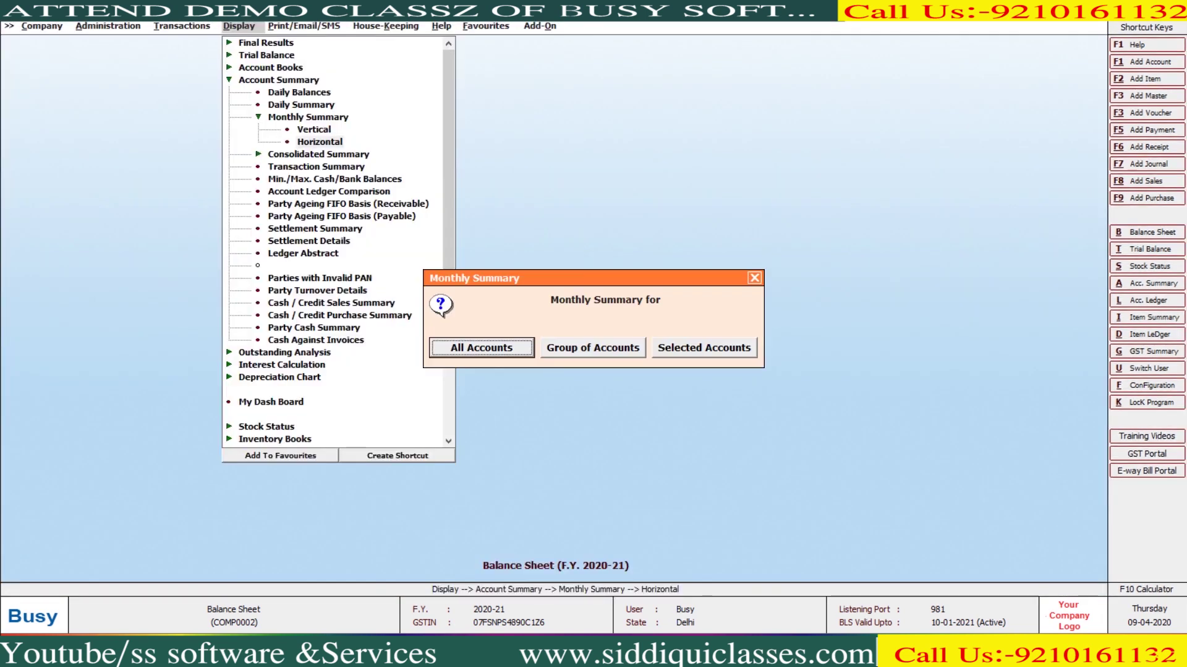
key("Right")
key("Right")
key("Escape")
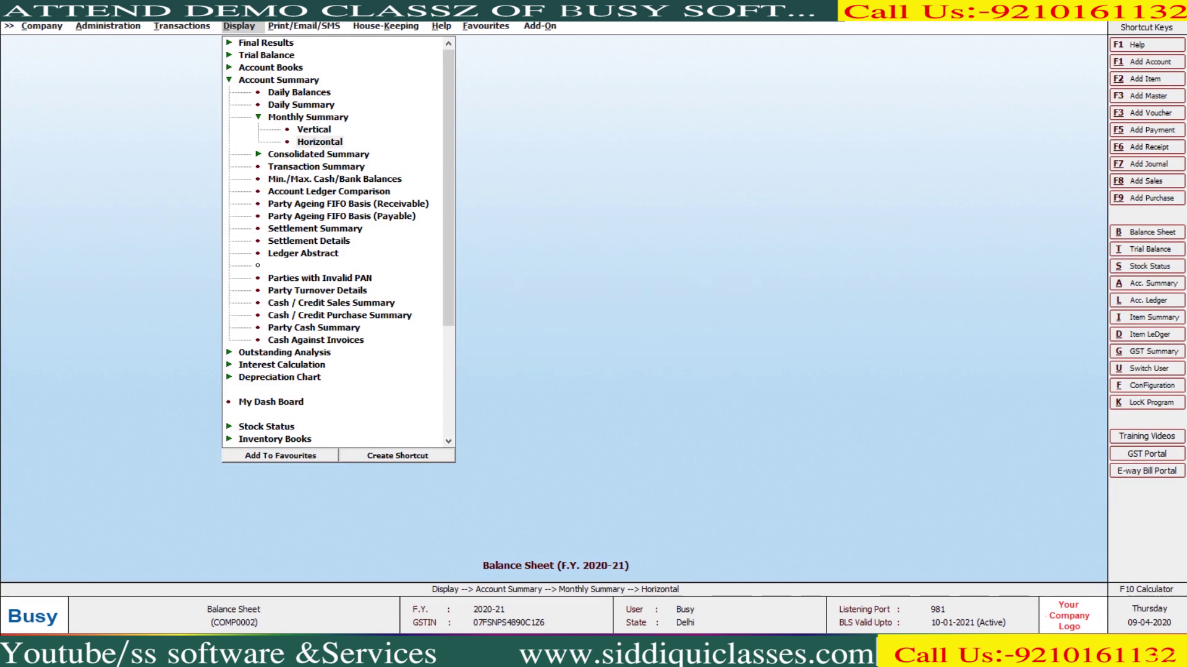
key("Return")
type("sun")
key("Down")
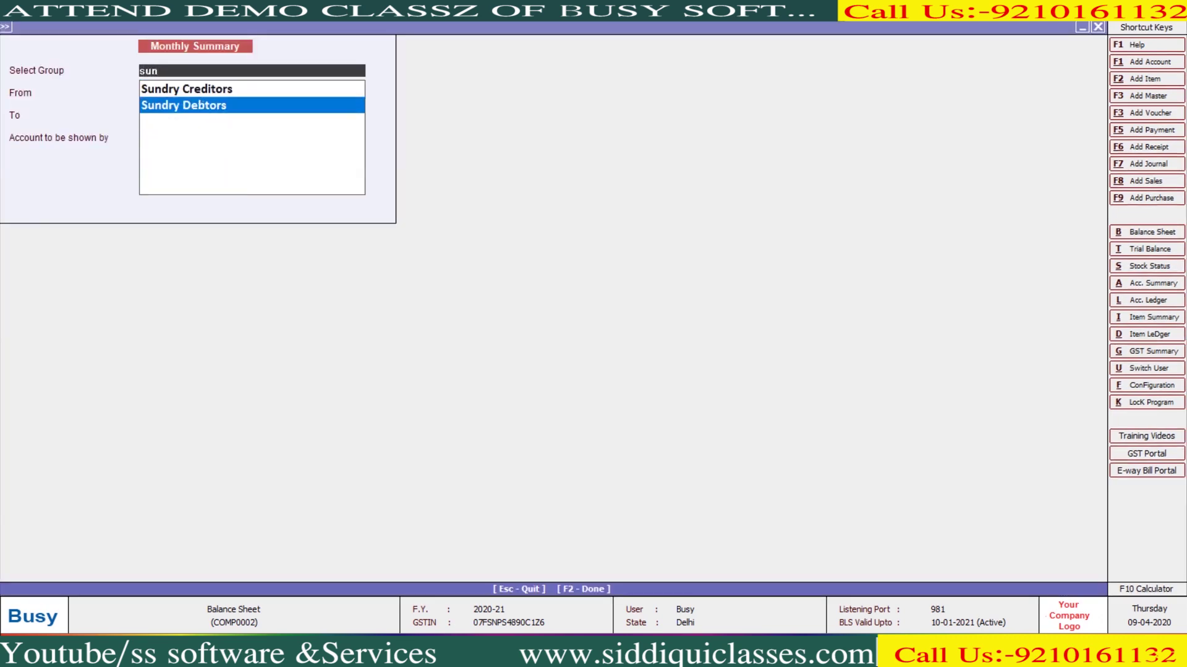
key("Return")
key("Return")
key("Return")
key("Return")
key("Return")
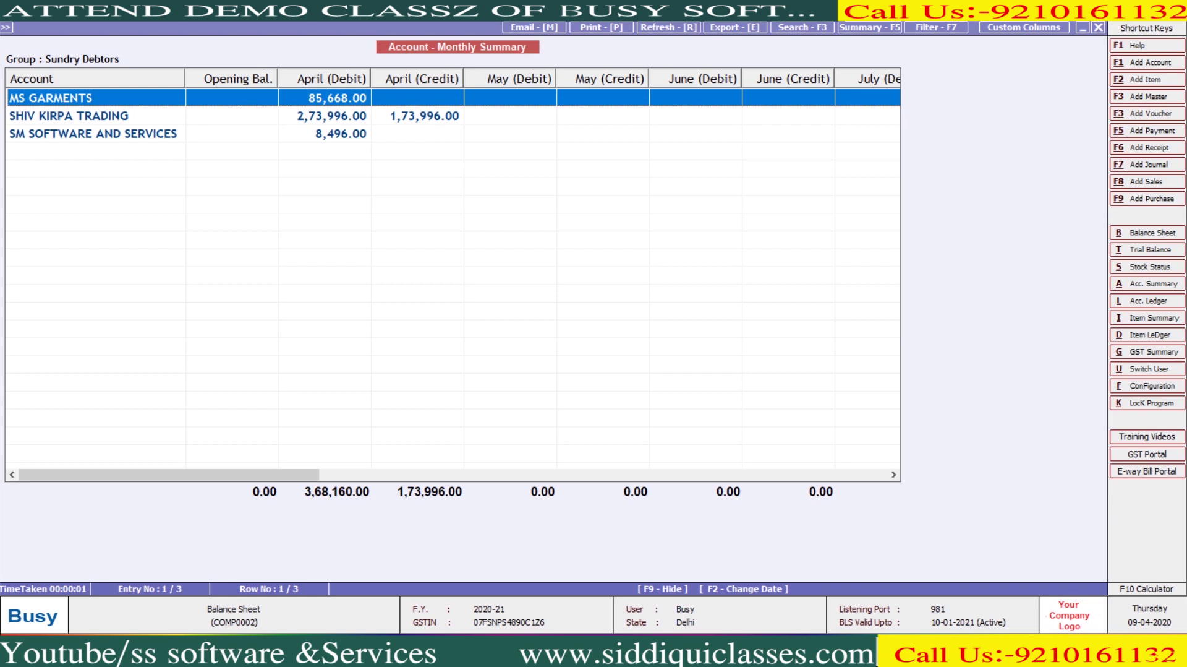
key("Escape")
key("Escape")
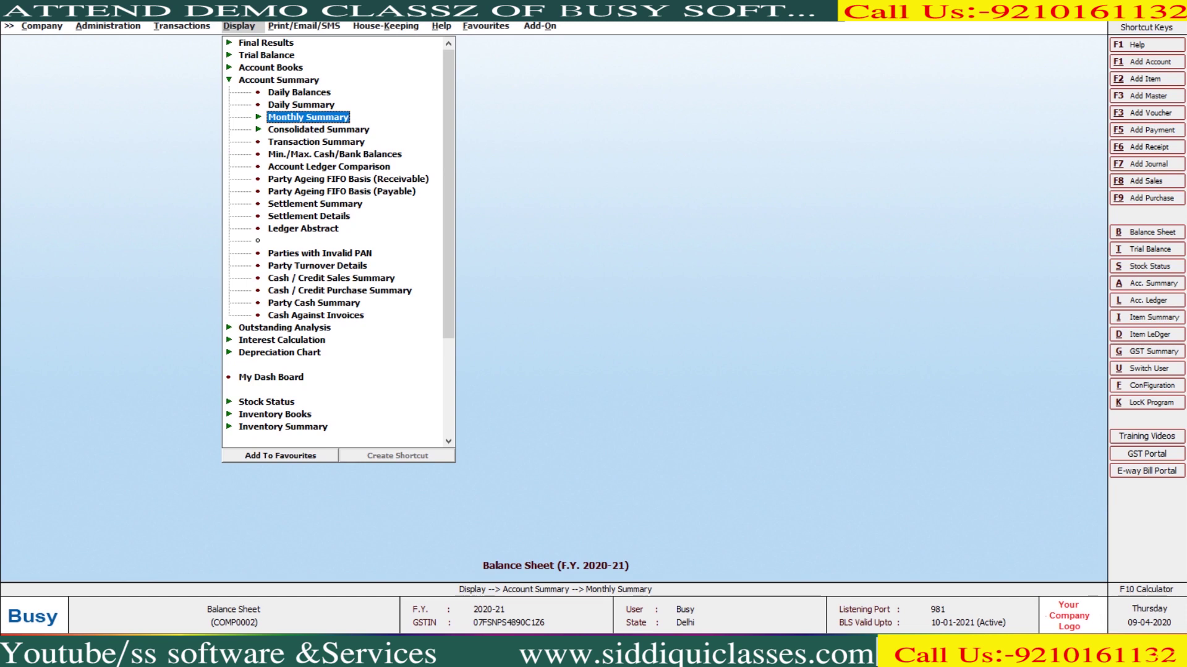
Open the Account-wise Consolidated Summary and try the All Accounts choice
key("Right")
key("Down")
key("Down")
key("Right")
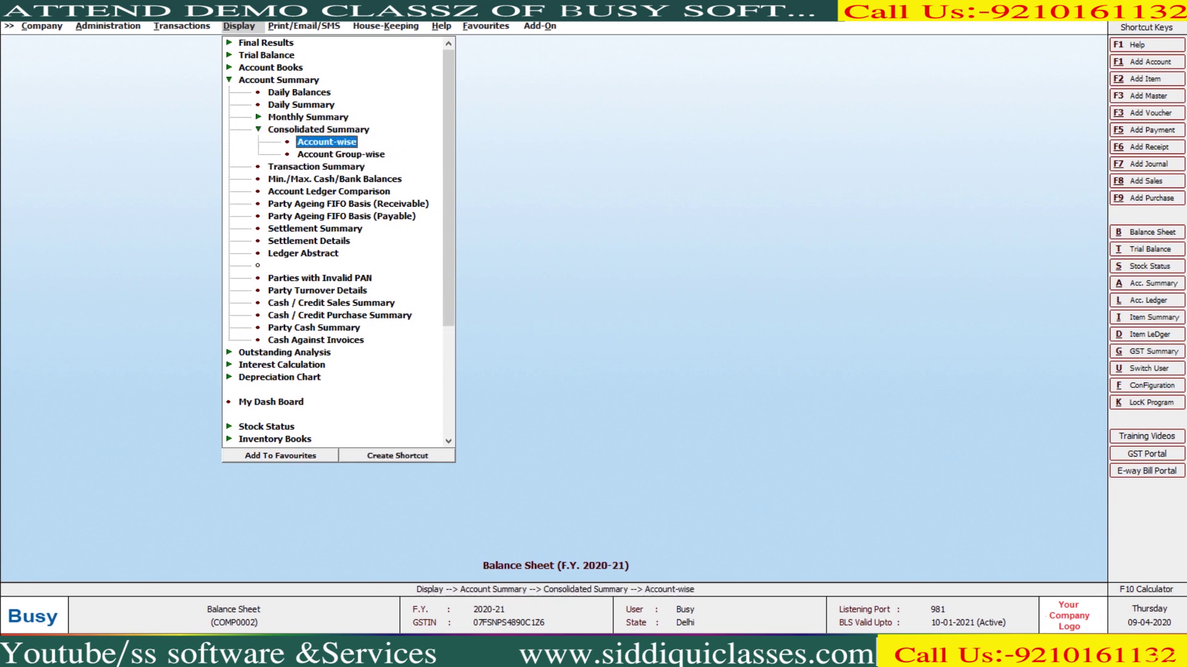
key("Return")
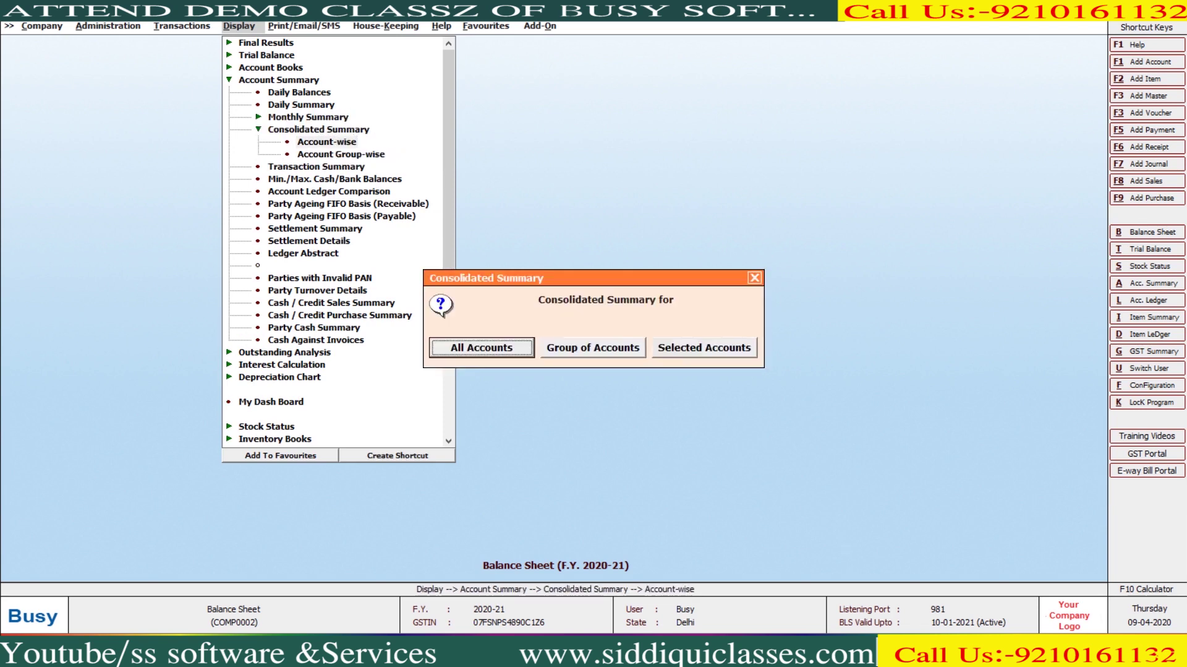
key("Right")
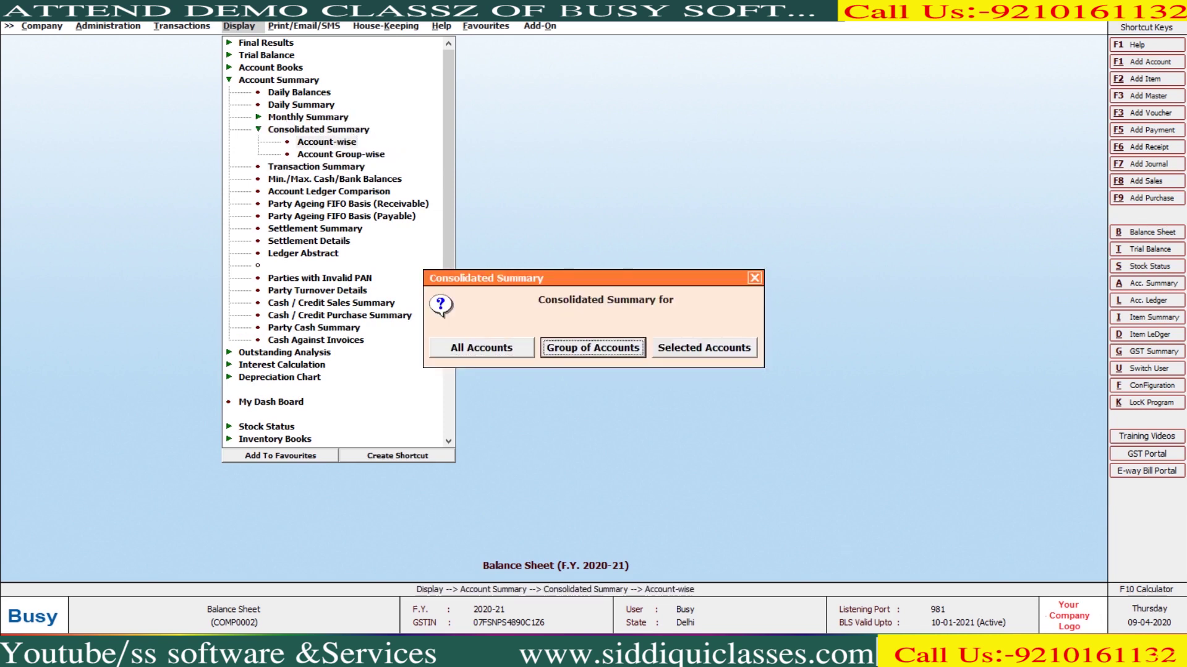
key("Left")
key("Return")
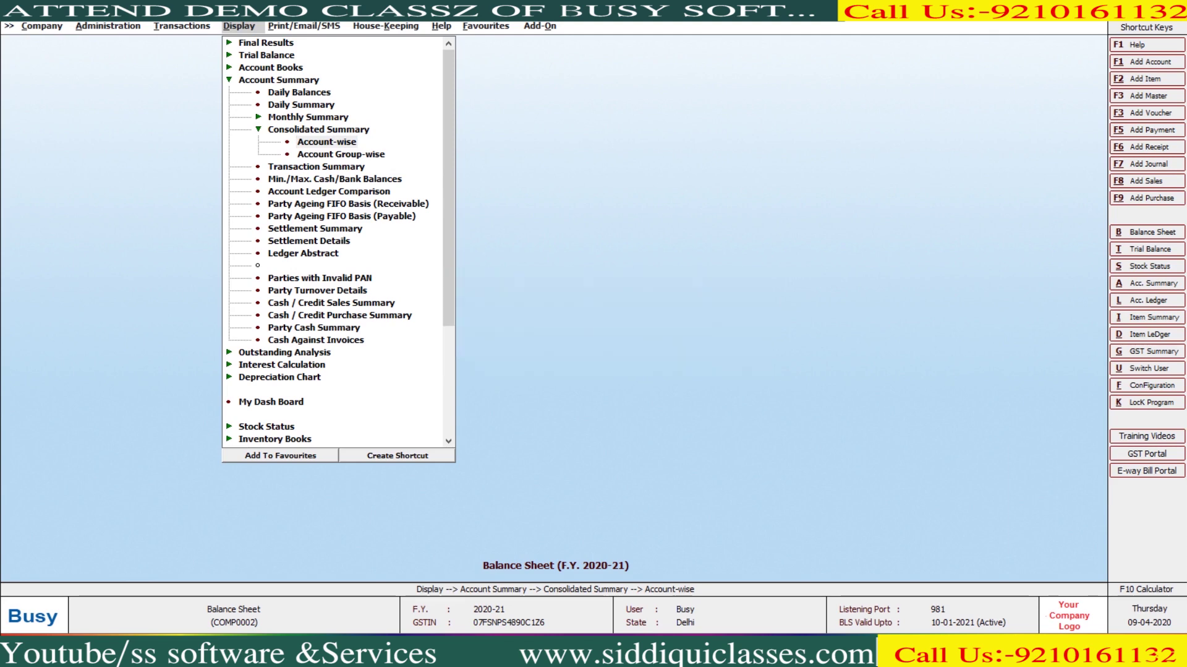
key("Escape")
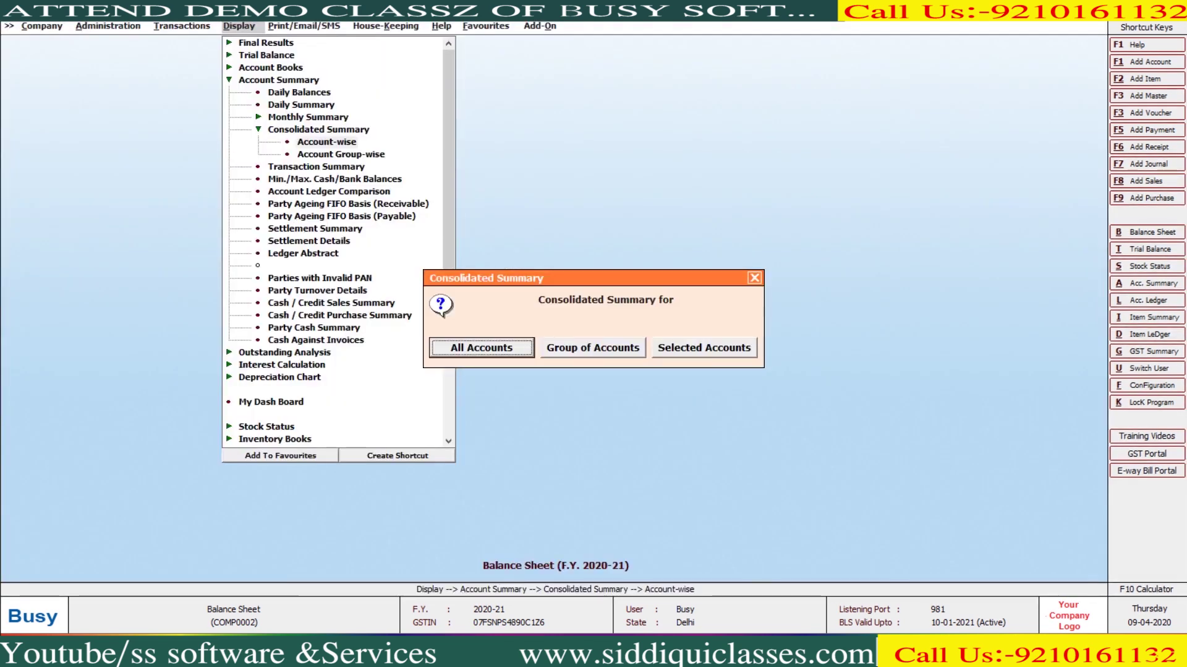
View the account-wise consolidated summary for the Sundry Creditors group
key("Right")
key("Return")
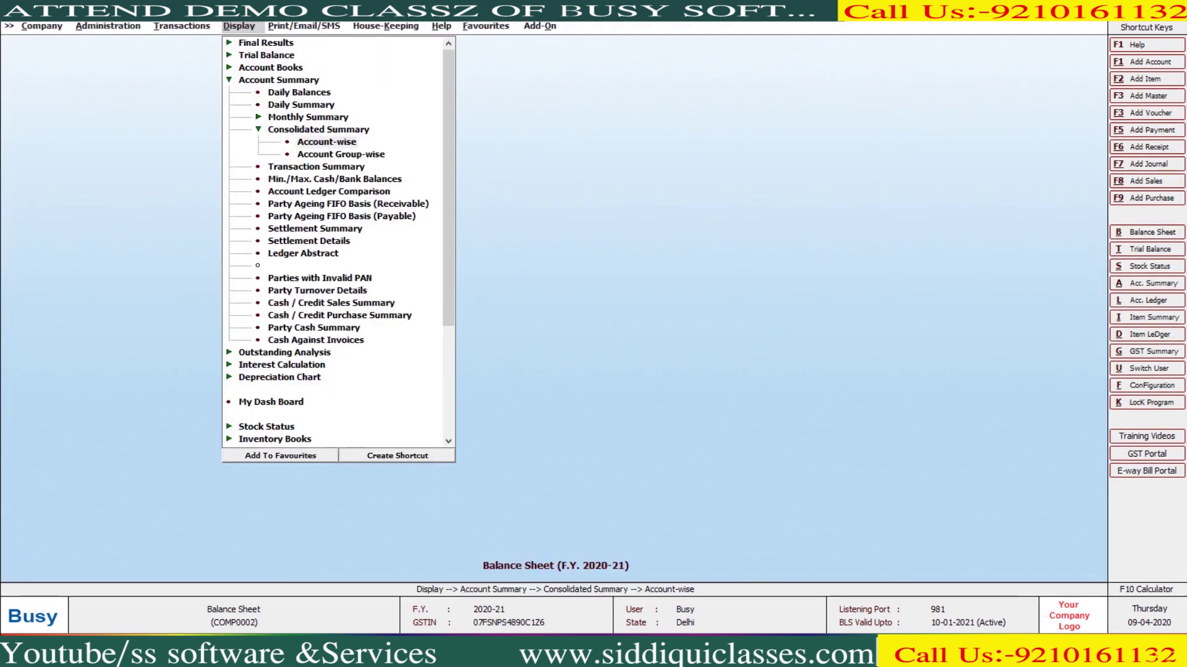
type("sun")
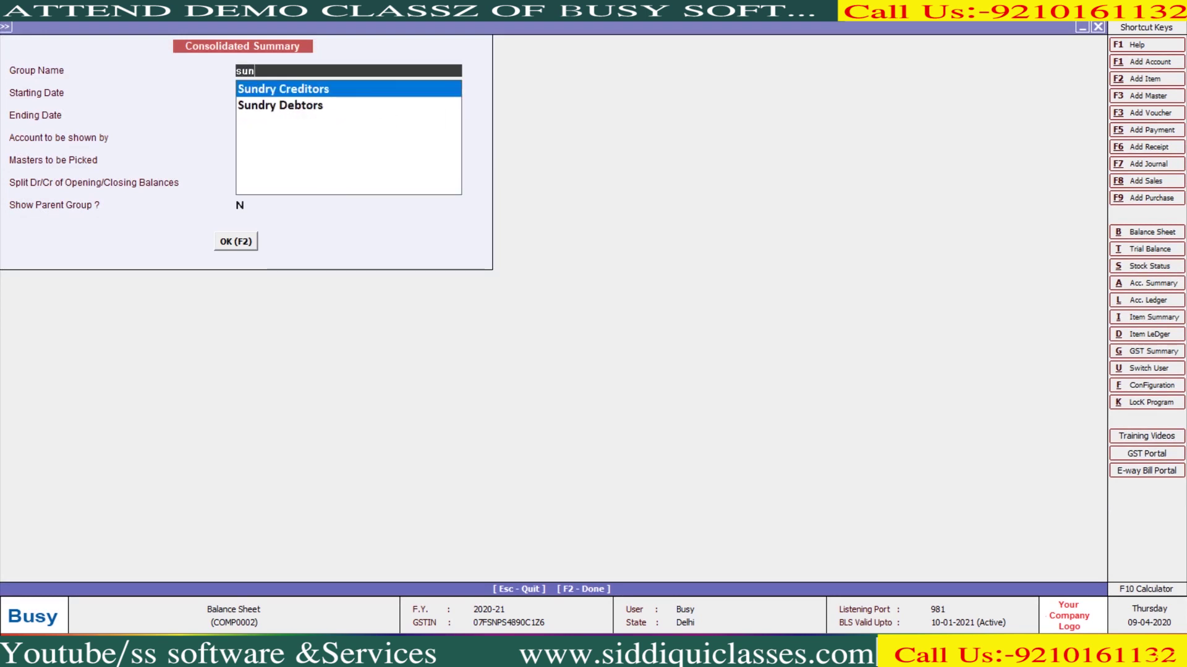
key("Return")
key("F2")
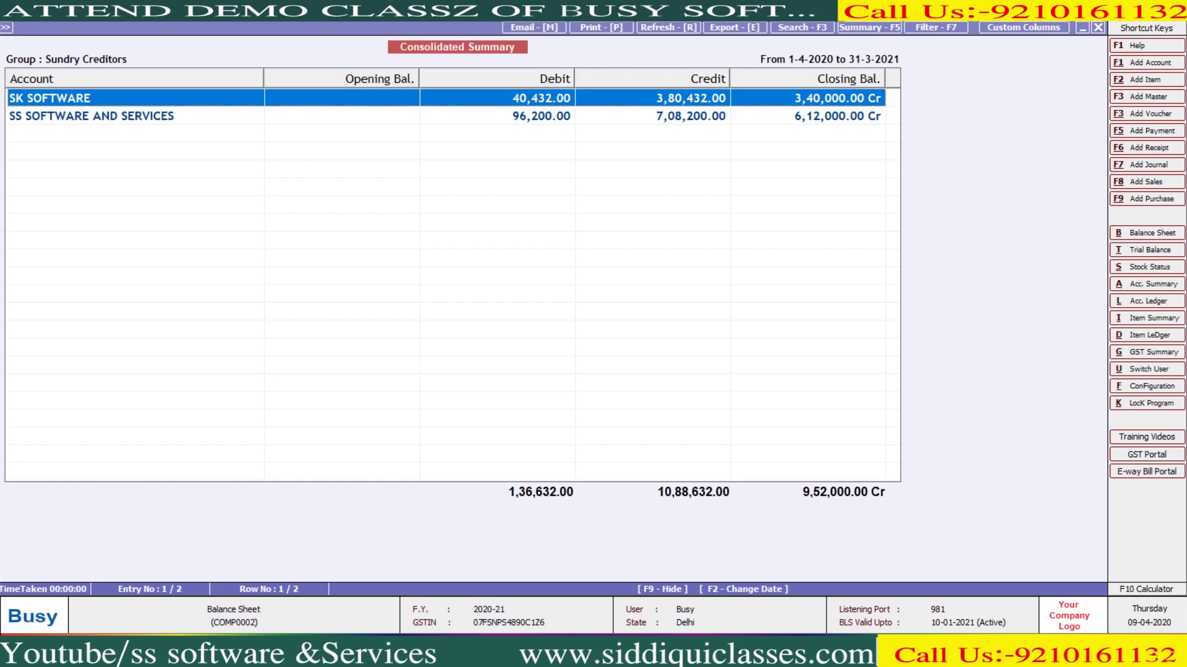
key("Escape")
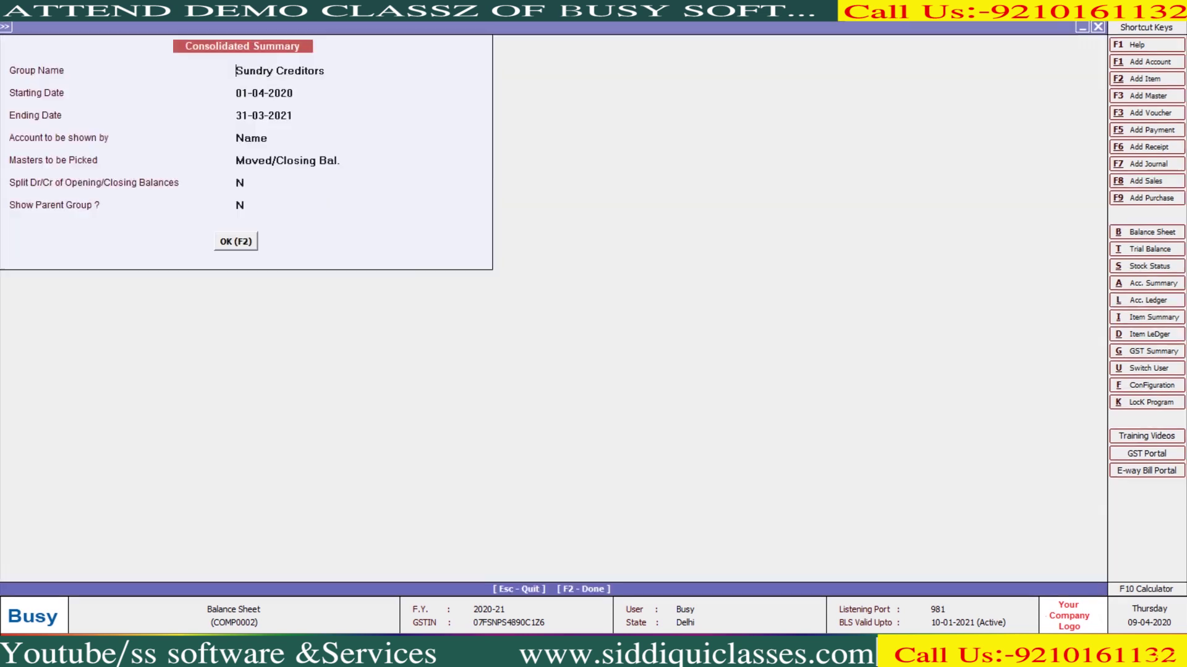
Switch the group to Sundry Debtors and review its summary, closing at 1,94,164.00 Dr
type("sund")
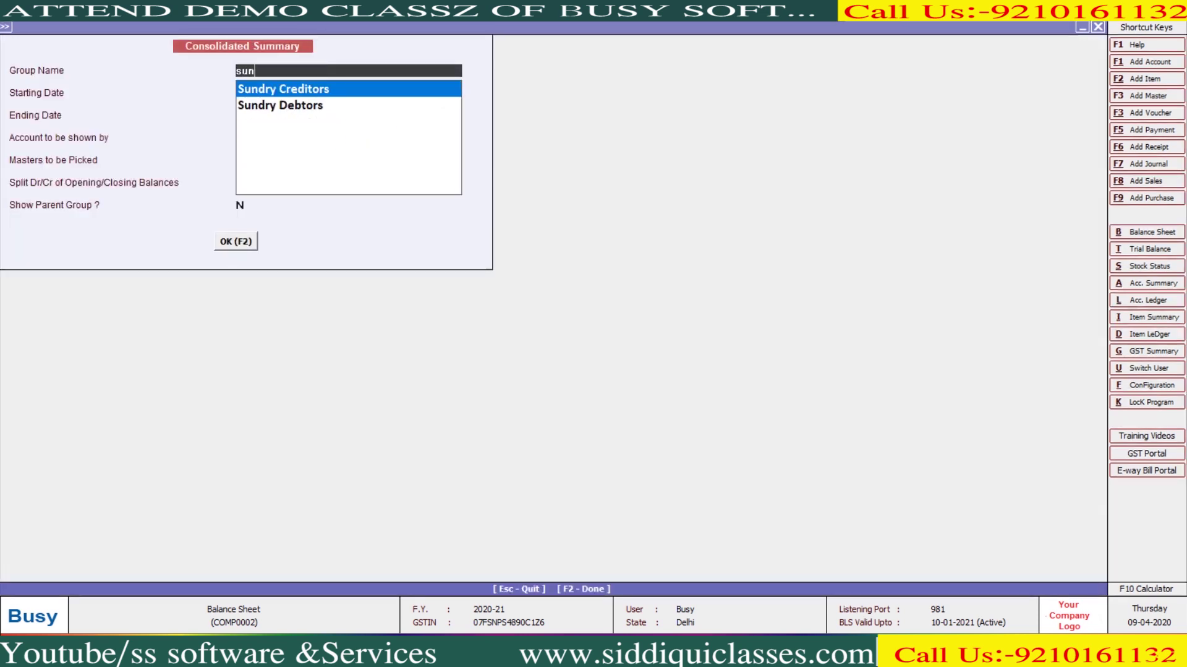
key("Down")
key("Return")
key("F2")
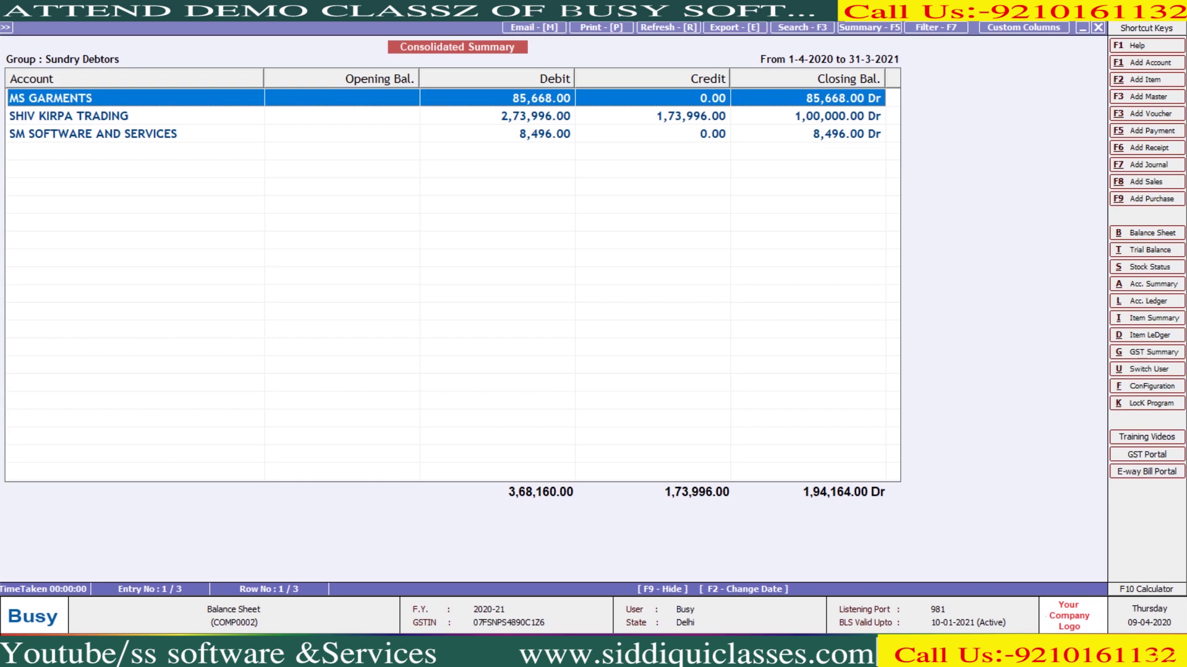
key("Escape")
key("Escape")
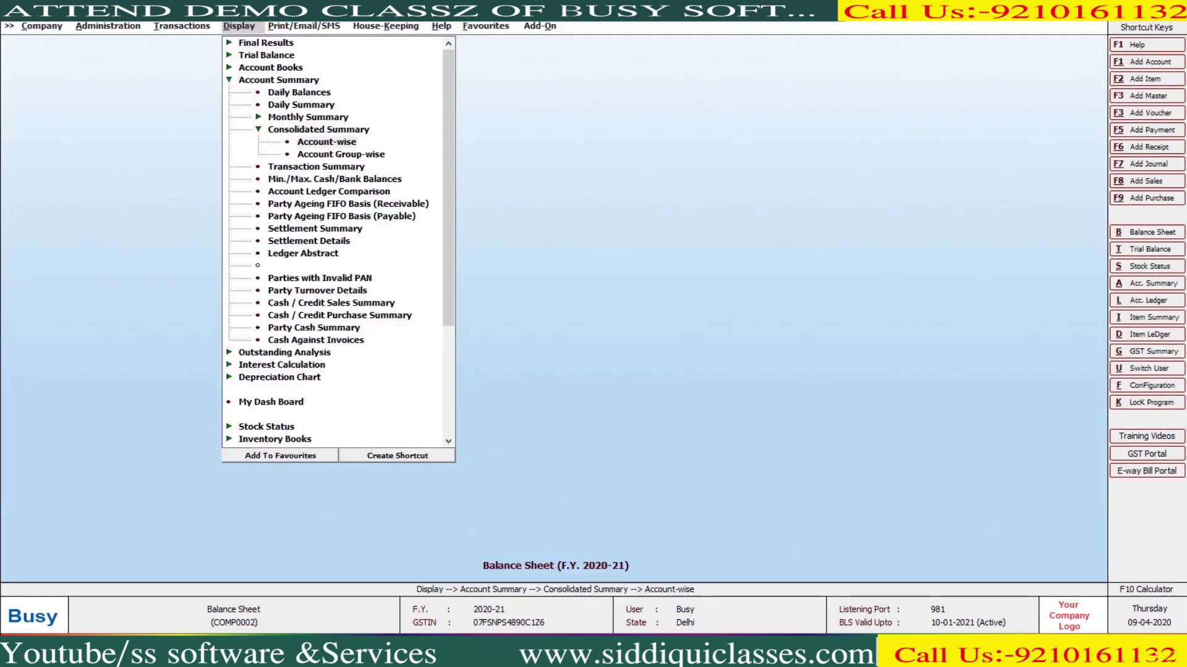
Generate the group-wise consolidated summary for all groups, totalling 23,81,193.95 on both sides
key("Down")
key("Return")
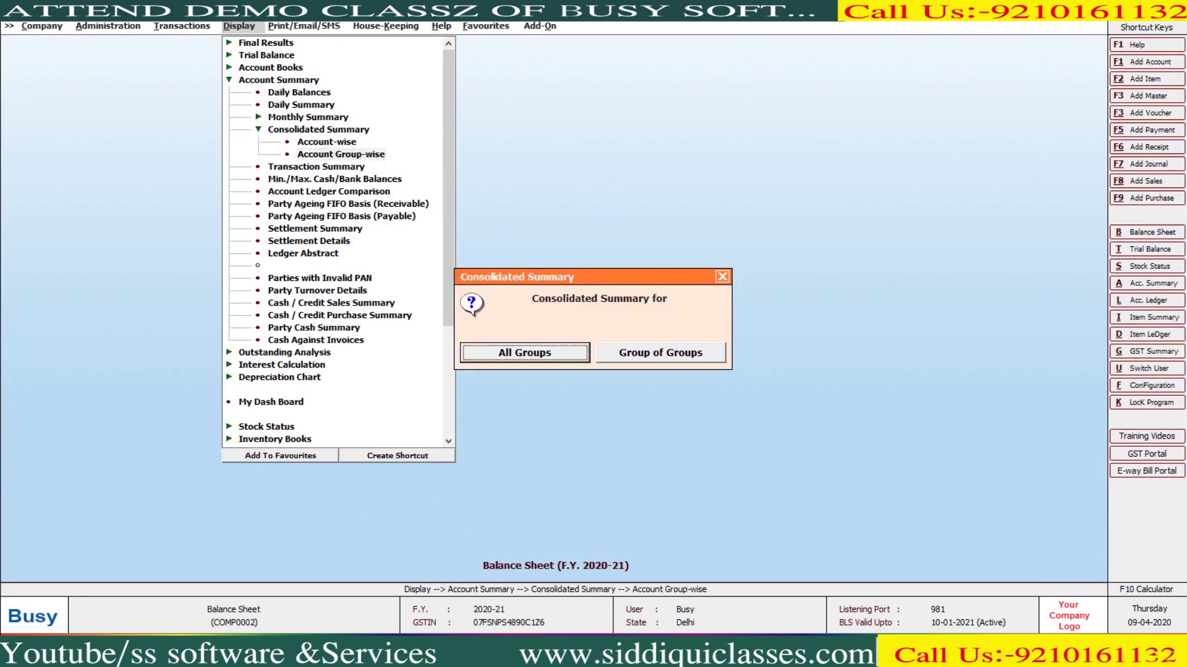
key("Escape")
key("Return")
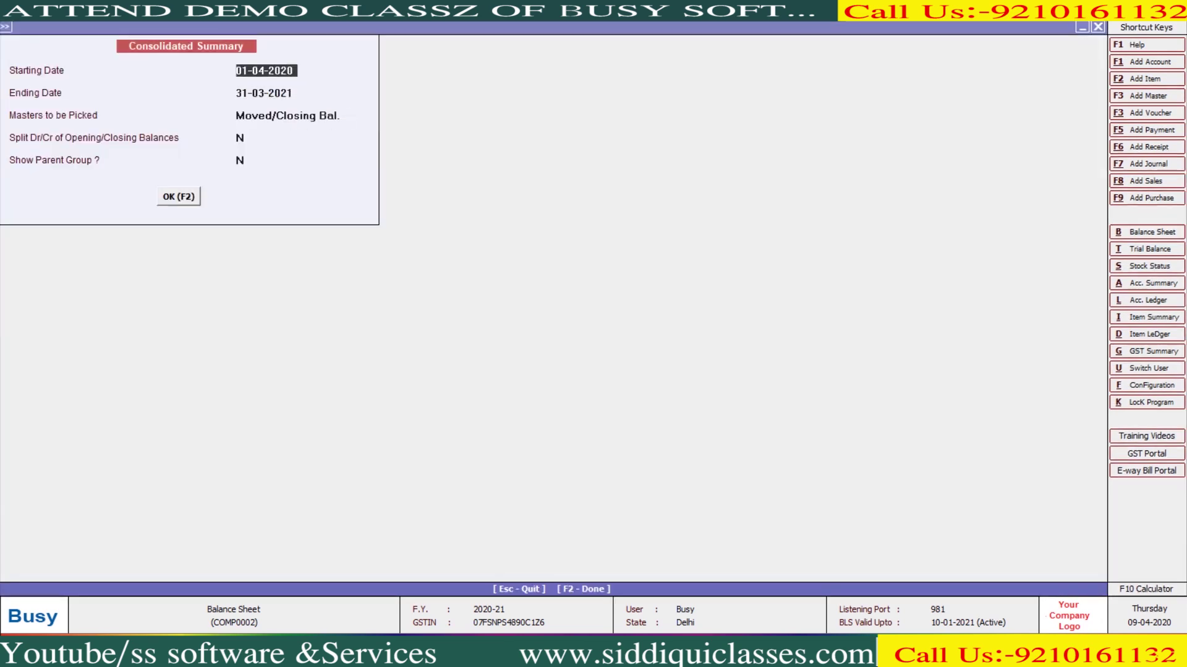
key("F2")
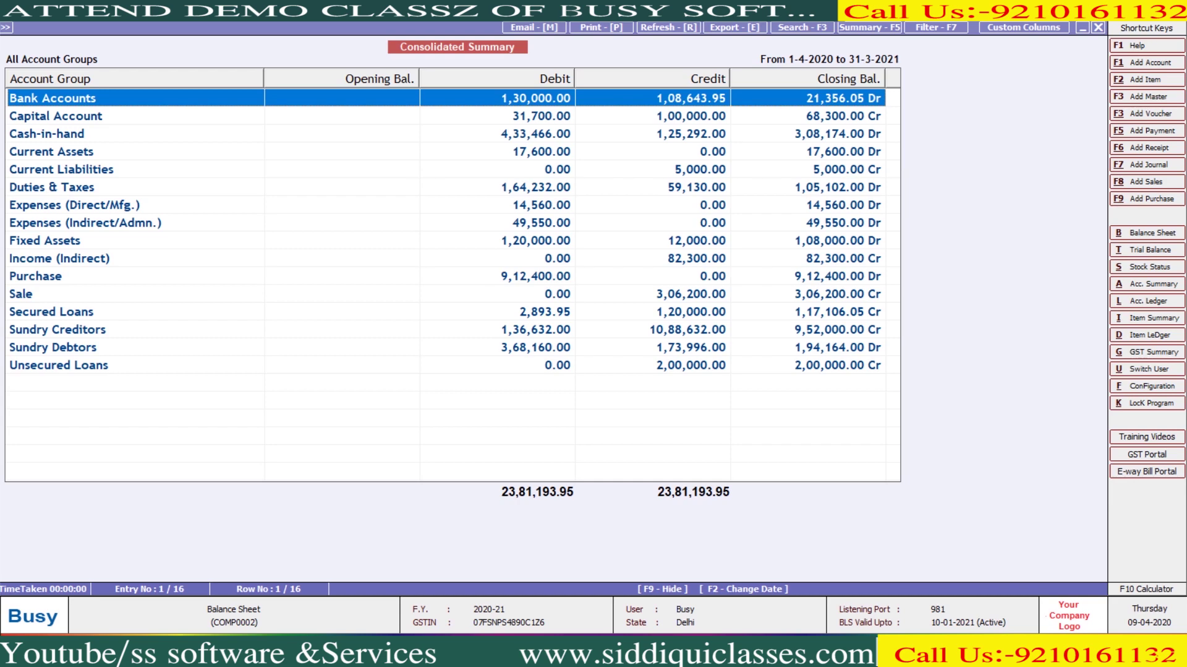
key("Escape")
key("Escape")
key("Escape")
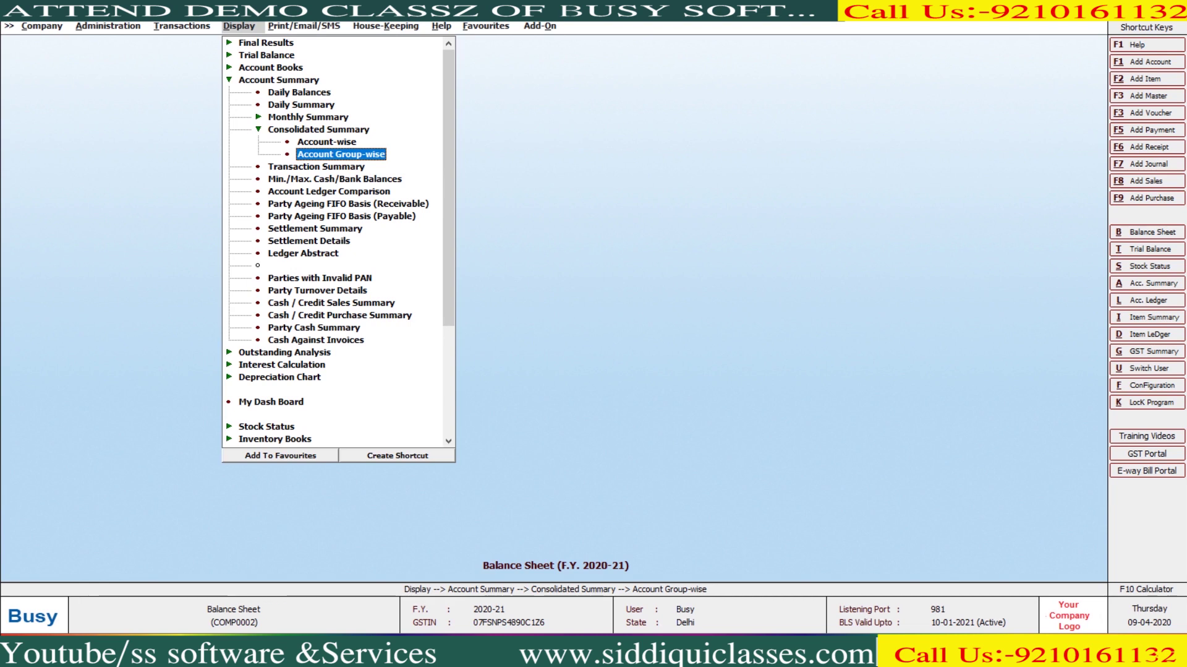
key("Left")
key("Left")
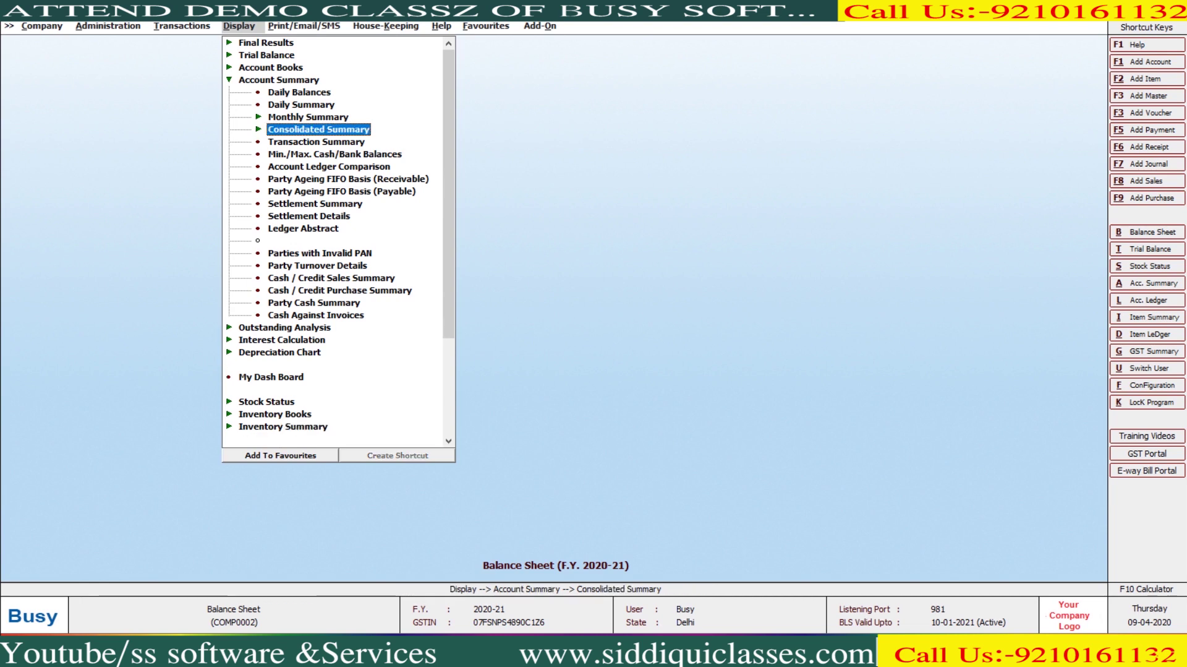
Review the all-accounts Transaction Summary for 1-4-2020 to 31-3-2021 through Closing Bal
key("Down")
key("Return")
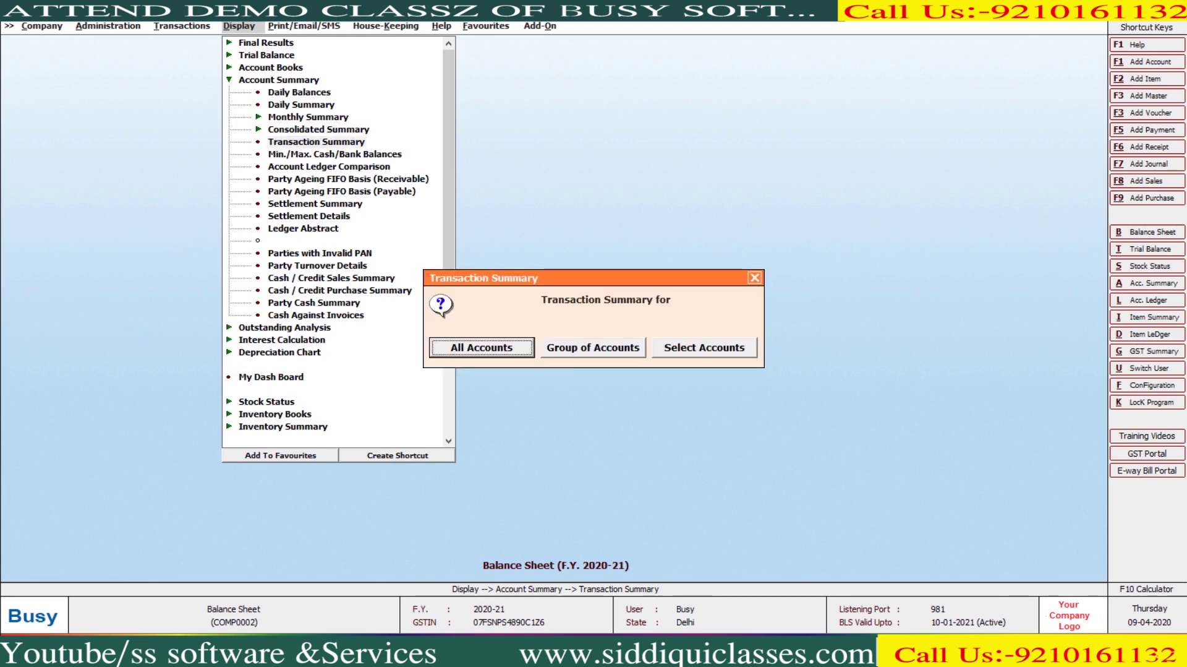
key("Return")
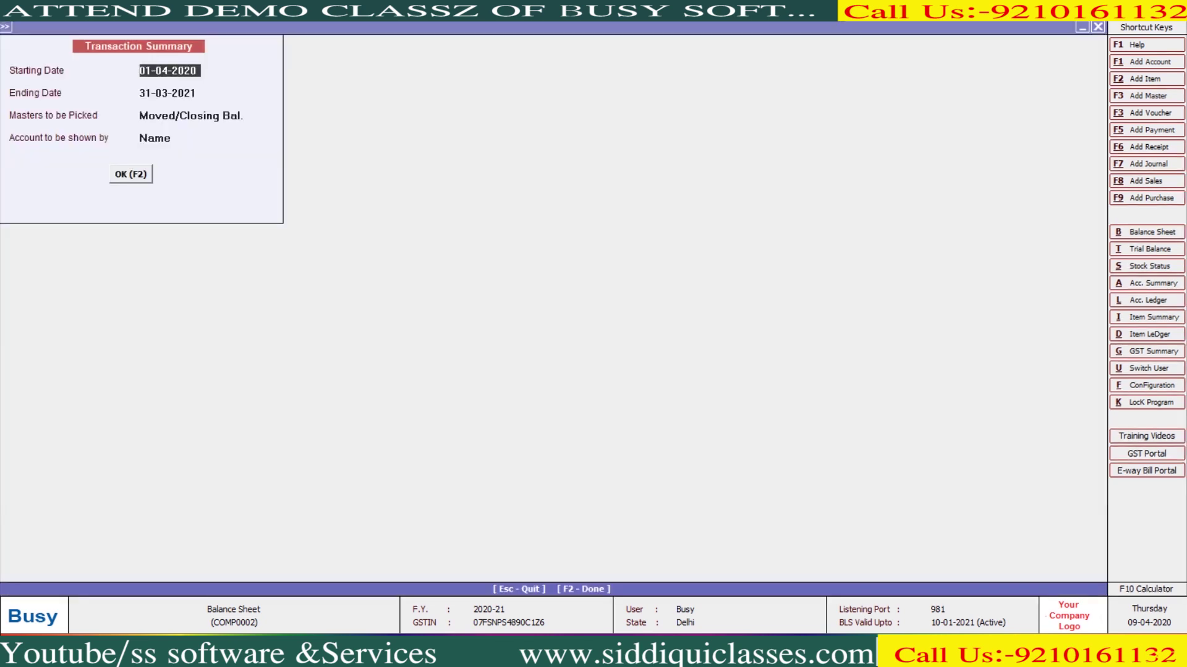
key("F2")
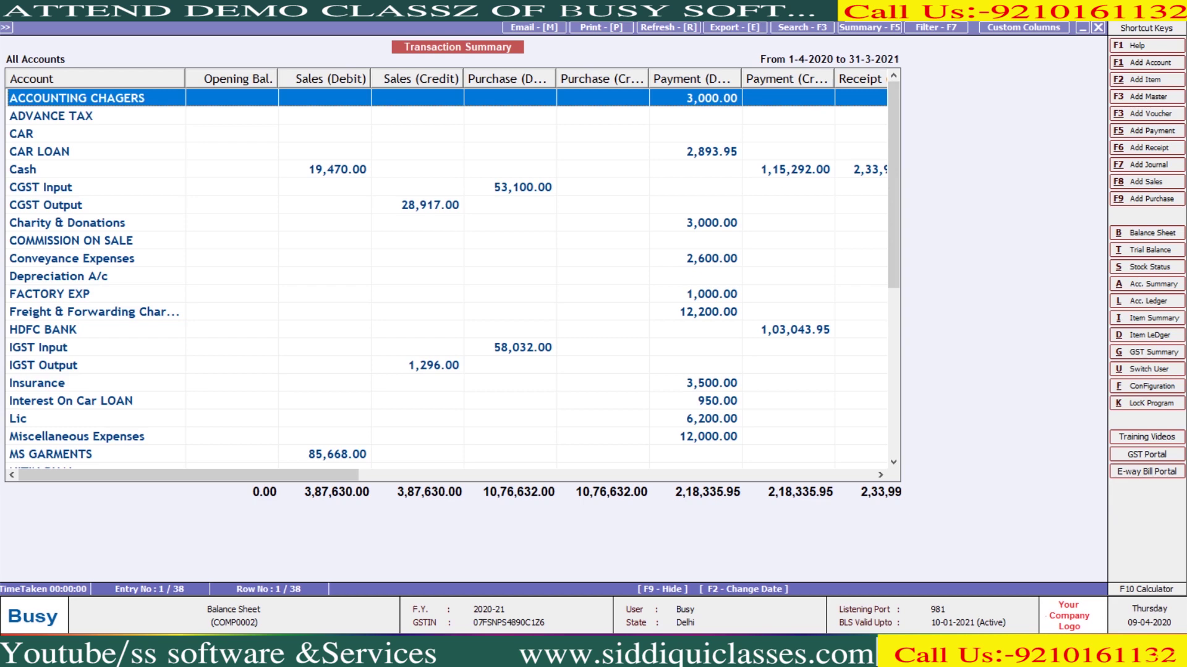
scroll(446, 272, "right", 5)
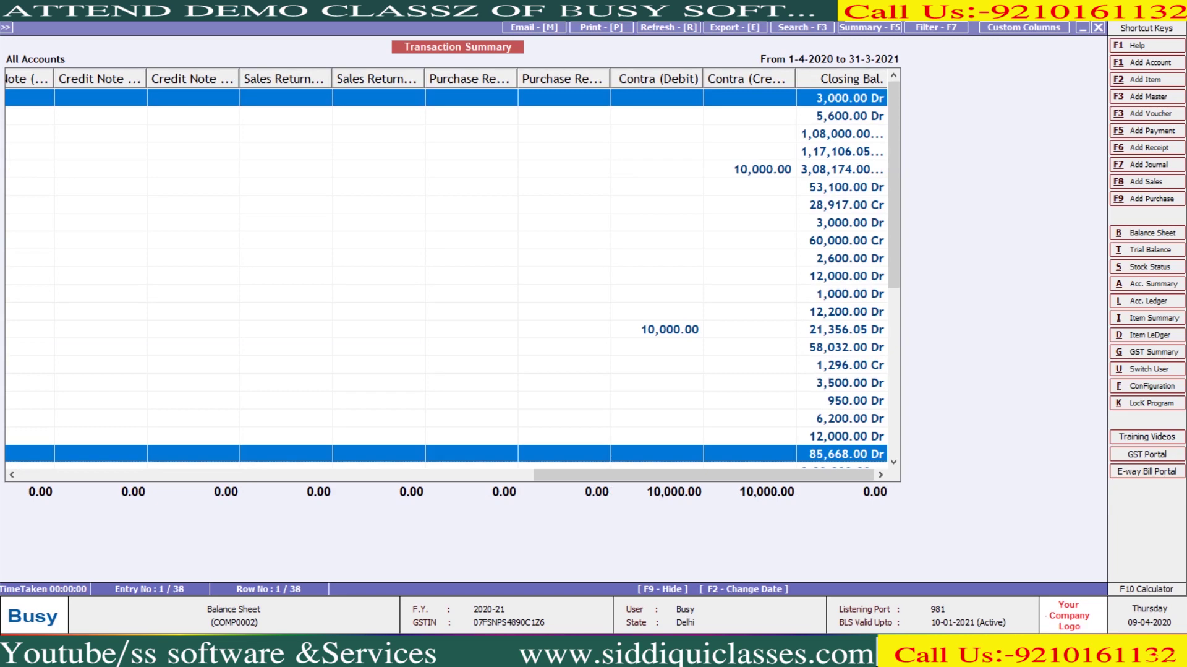
key("Escape")
key("Escape")
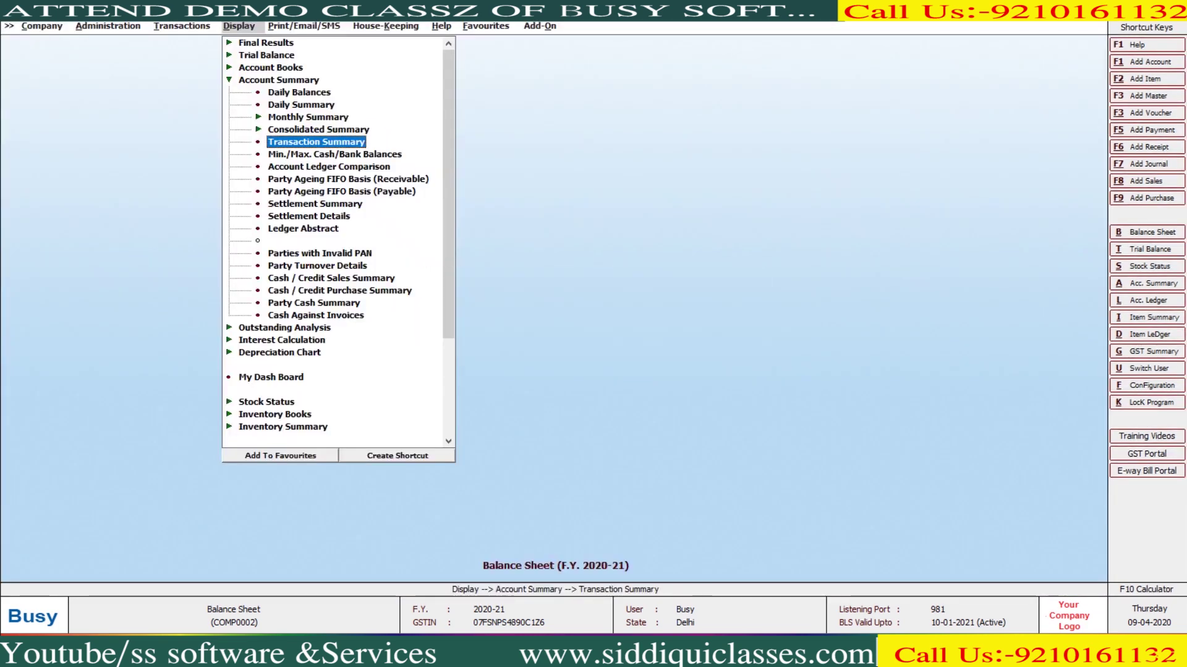
key("Down")
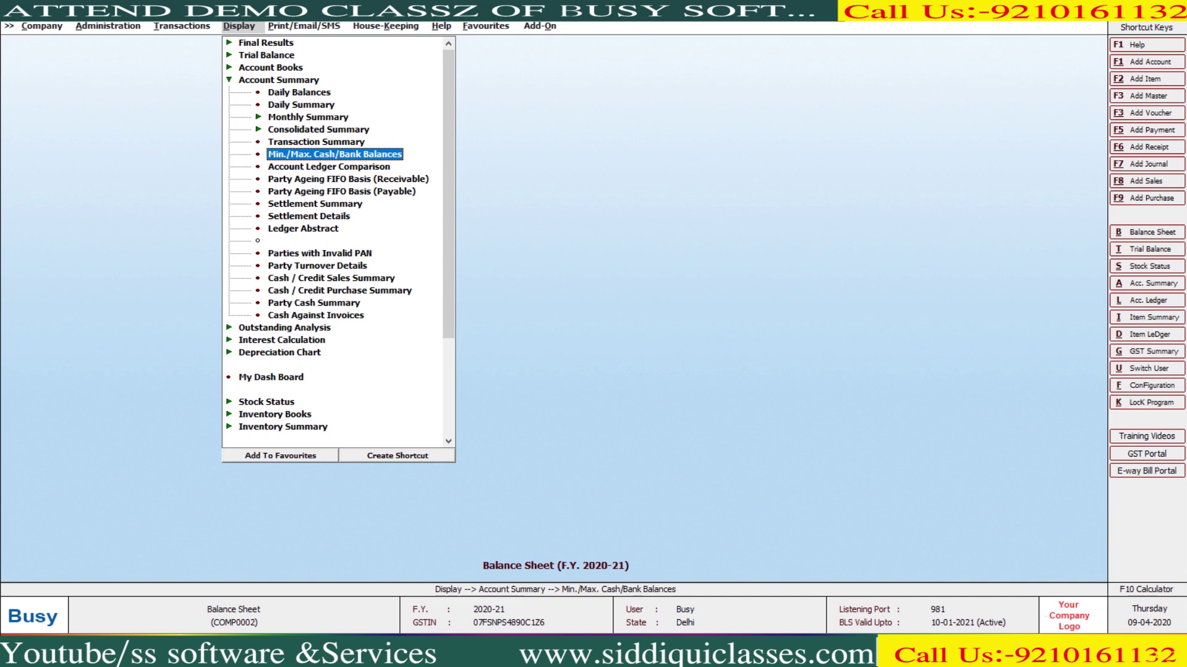
Check the year's minimum and maximum Cash balances, peaking at 3,78,666.00
key("Return")
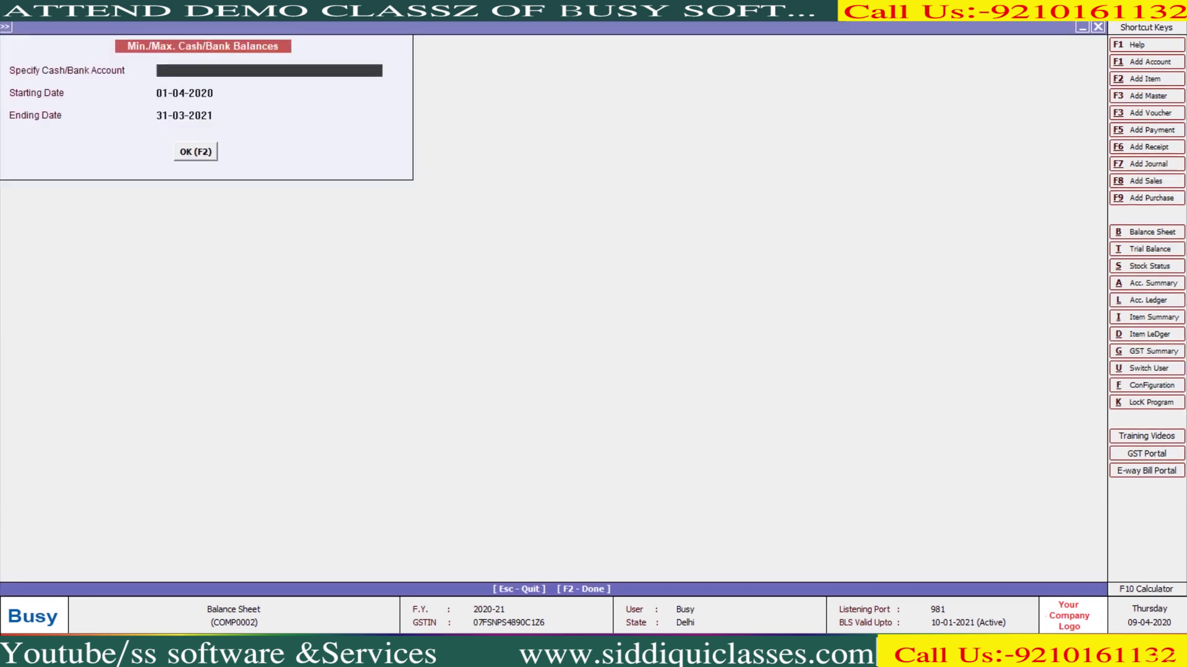
key("Return")
key("Return")
key("Tab")
key("Tab")
key("F2")
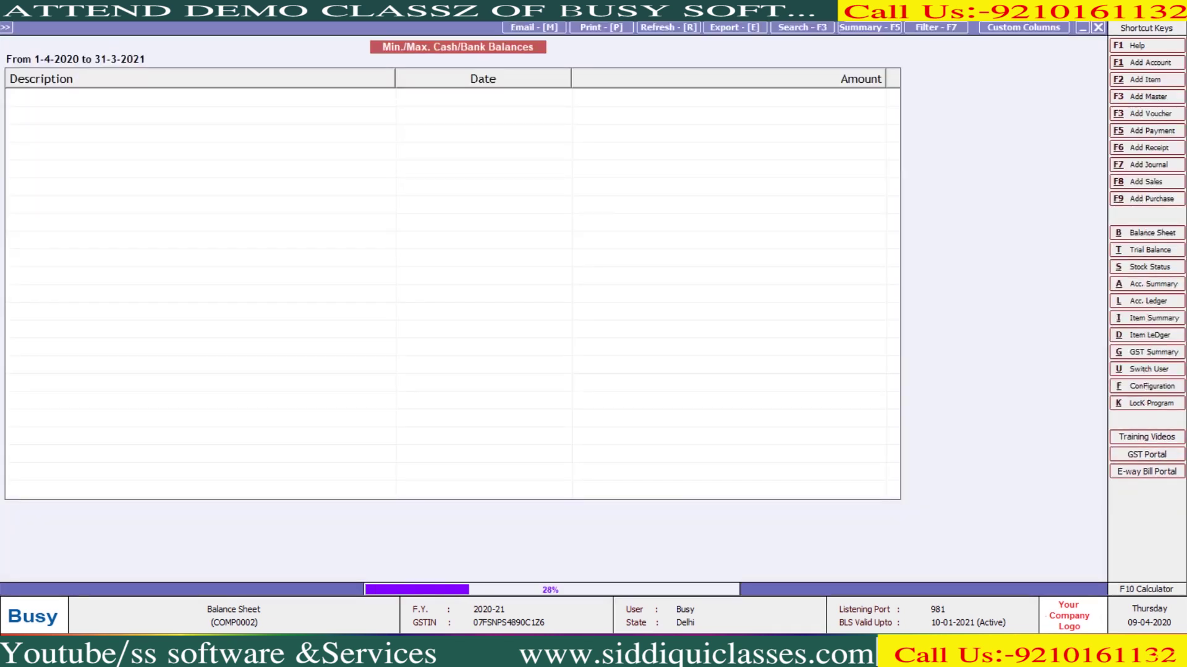
key("Down")
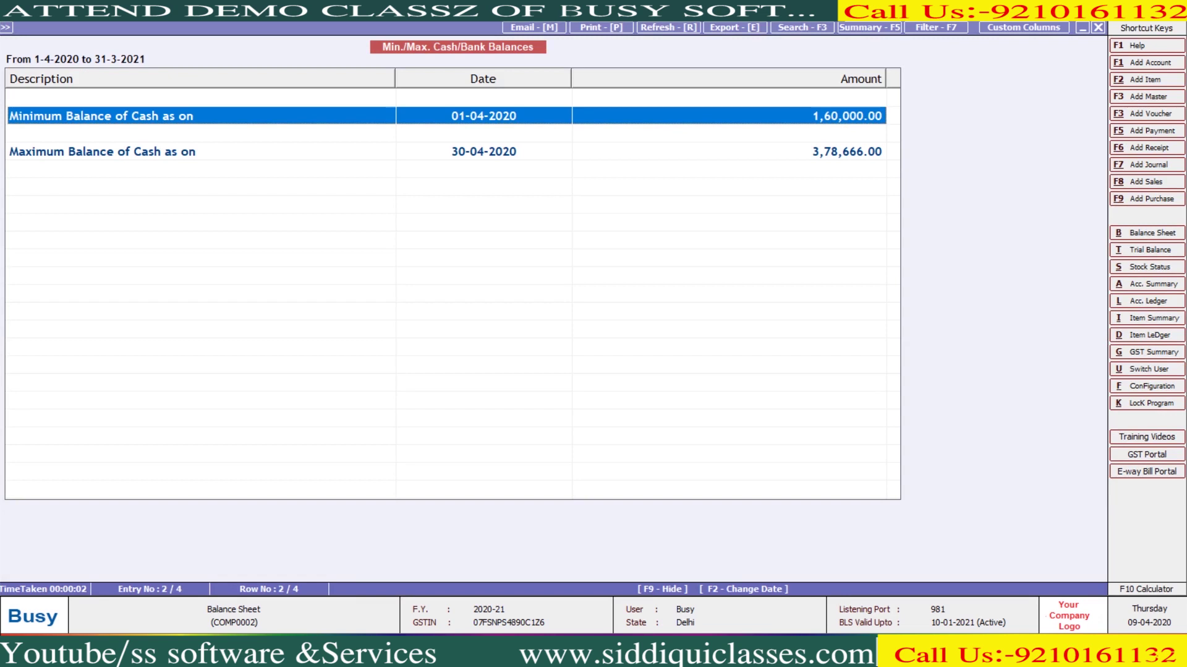
key("Down")
key("Down")
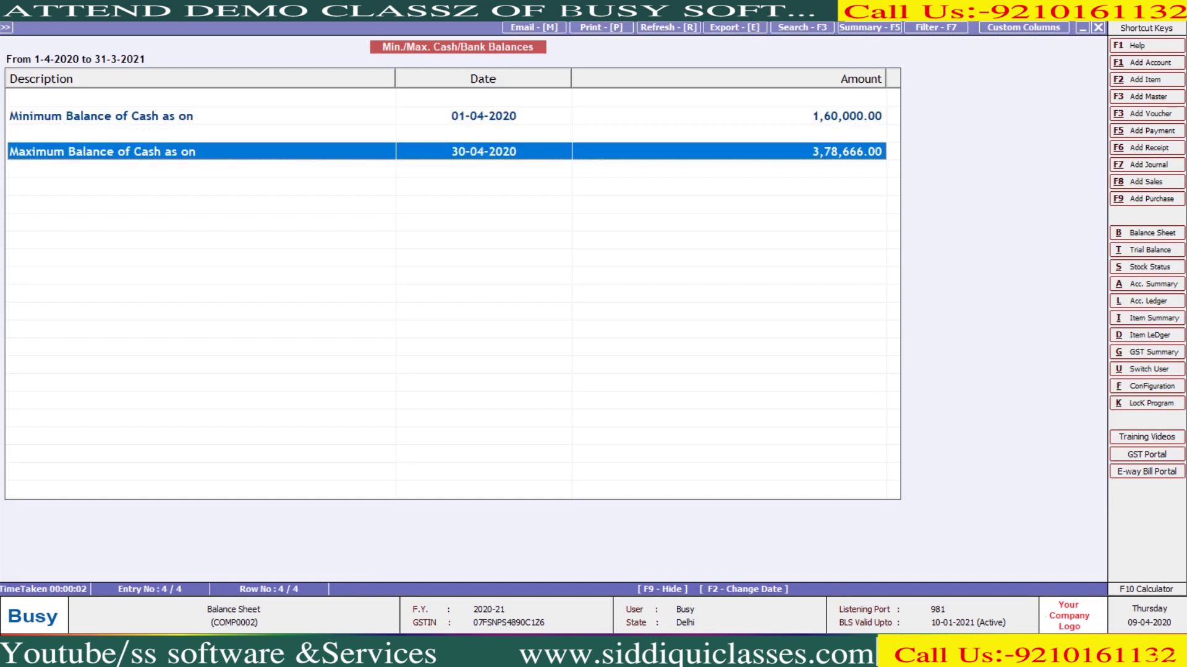
key("Escape")
Check HDFC BANK's minimum and maximum balances, with a low of 21,356.05
key("Return")
key("Return")
key("Return")
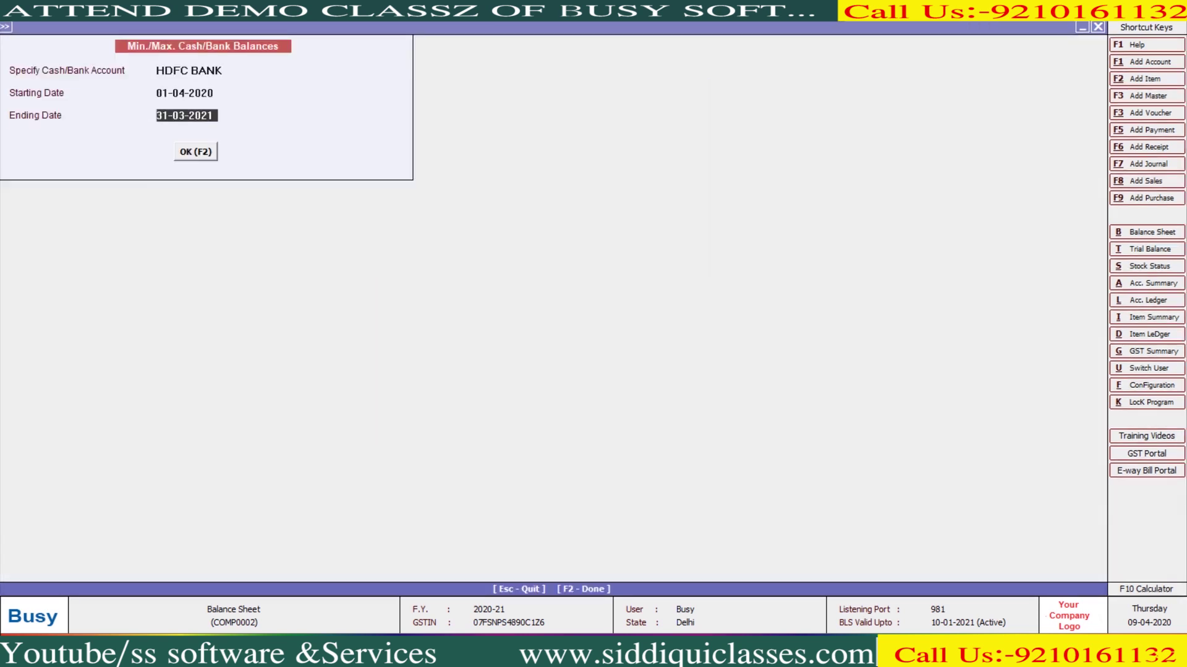
key("Return")
key("Return")
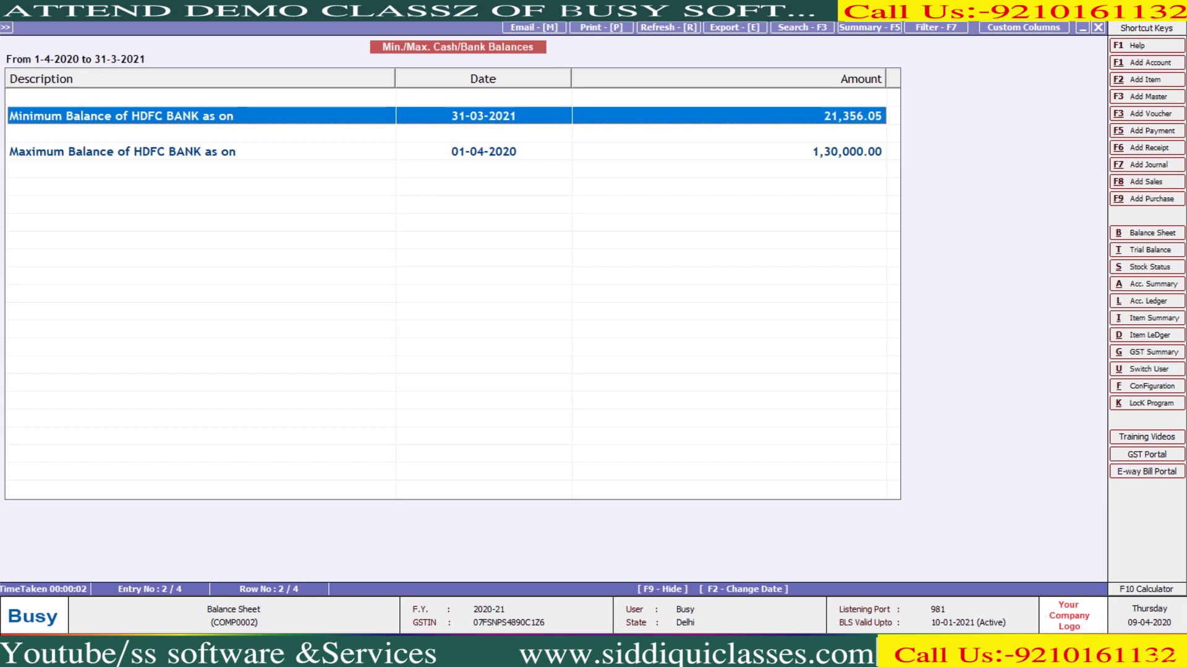
left_click(124, 151)
key("Escape")
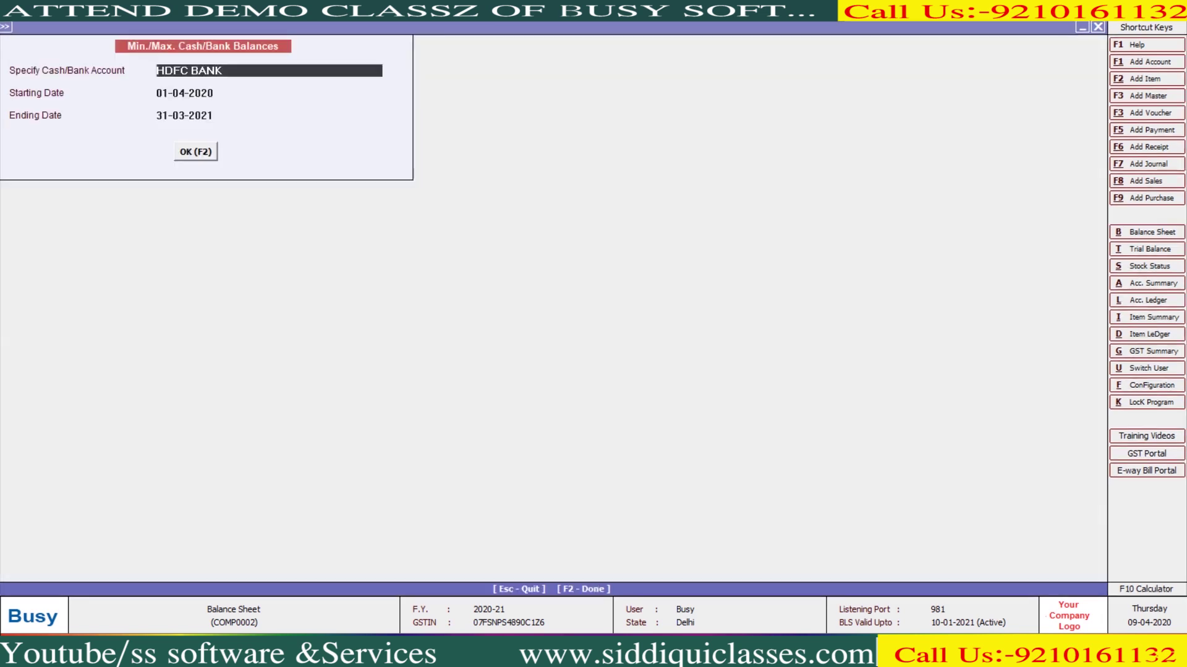
key("Escape")
left_click(329, 167)
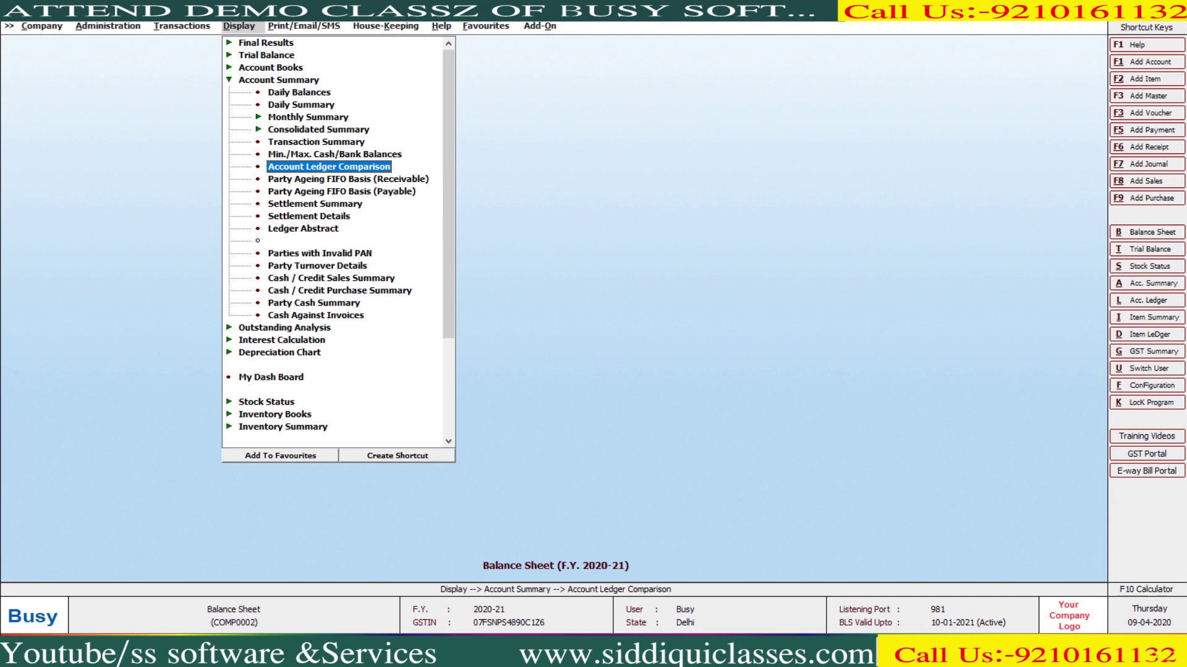
Compare ACCOUNTING CHAGERS with Conveyance Expenses month by month and view it as charts
key("Return")
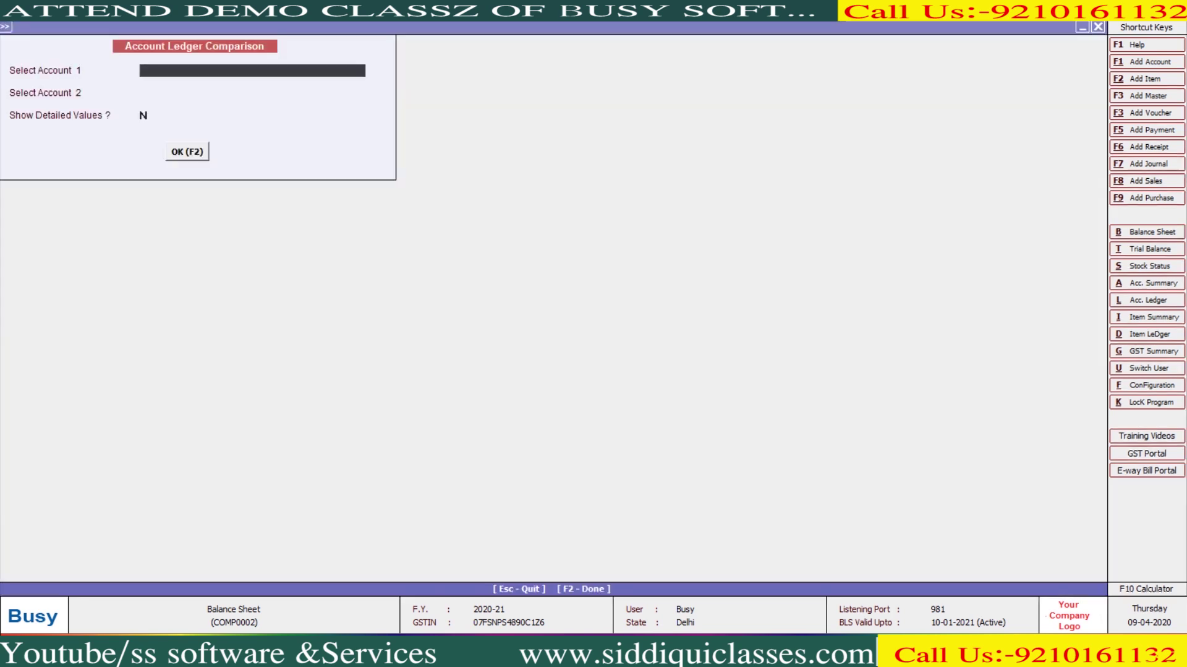
key("Return")
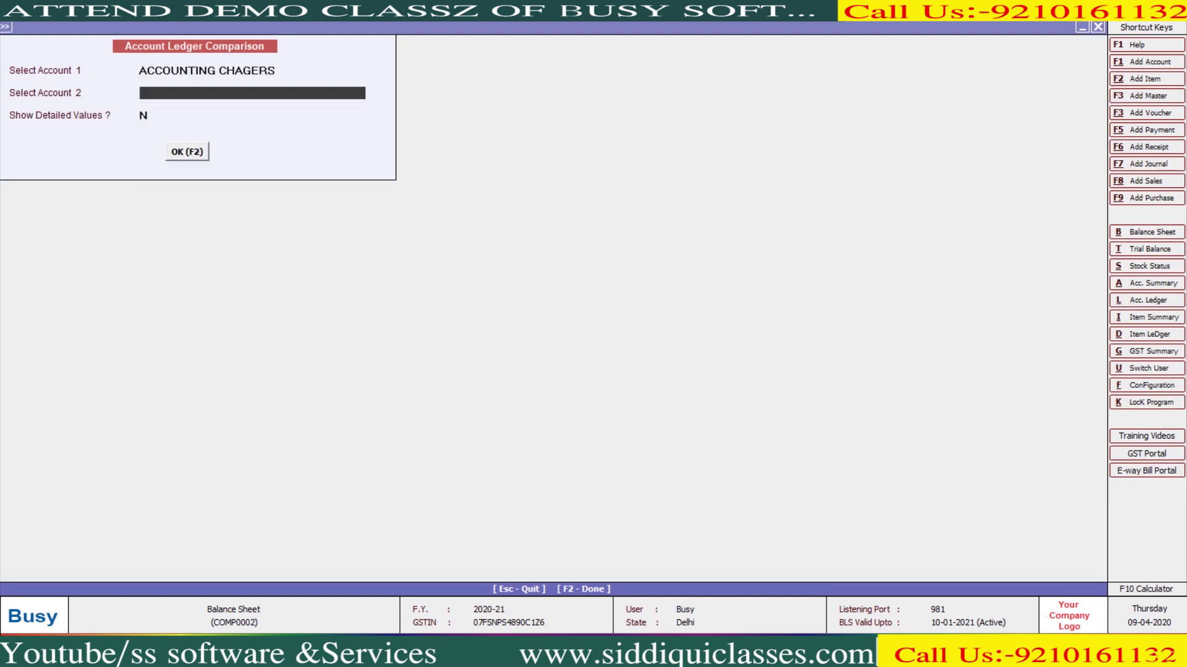
type("c")
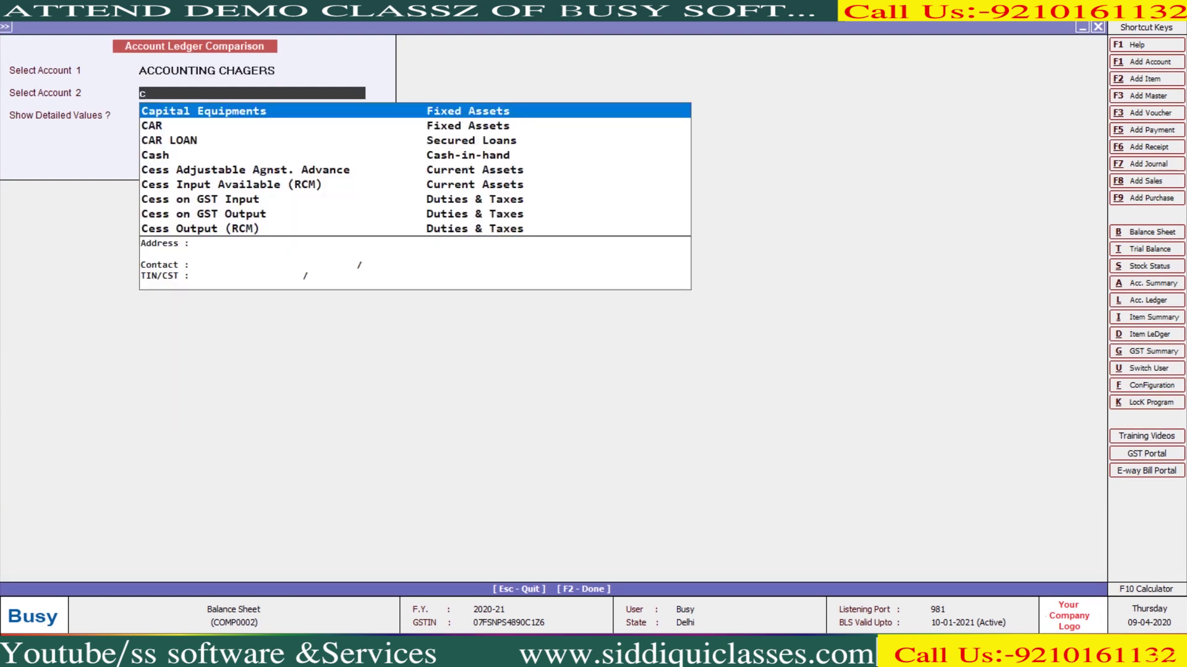
type("onv")
key("Return")
key("Return")
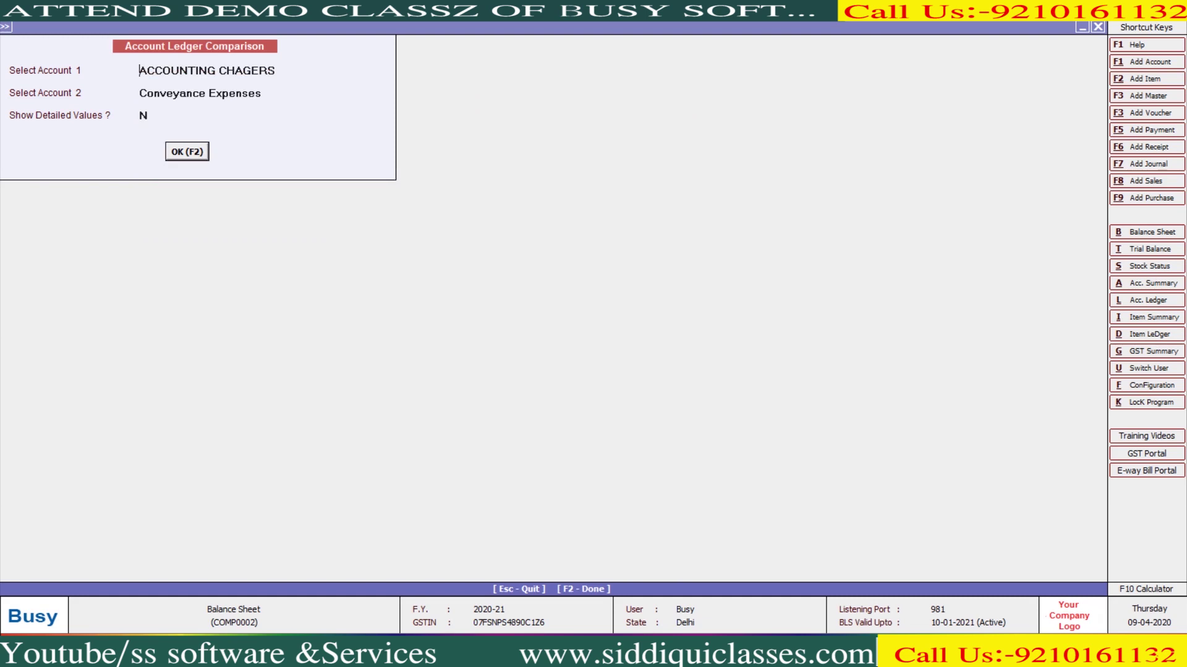
key("Return")
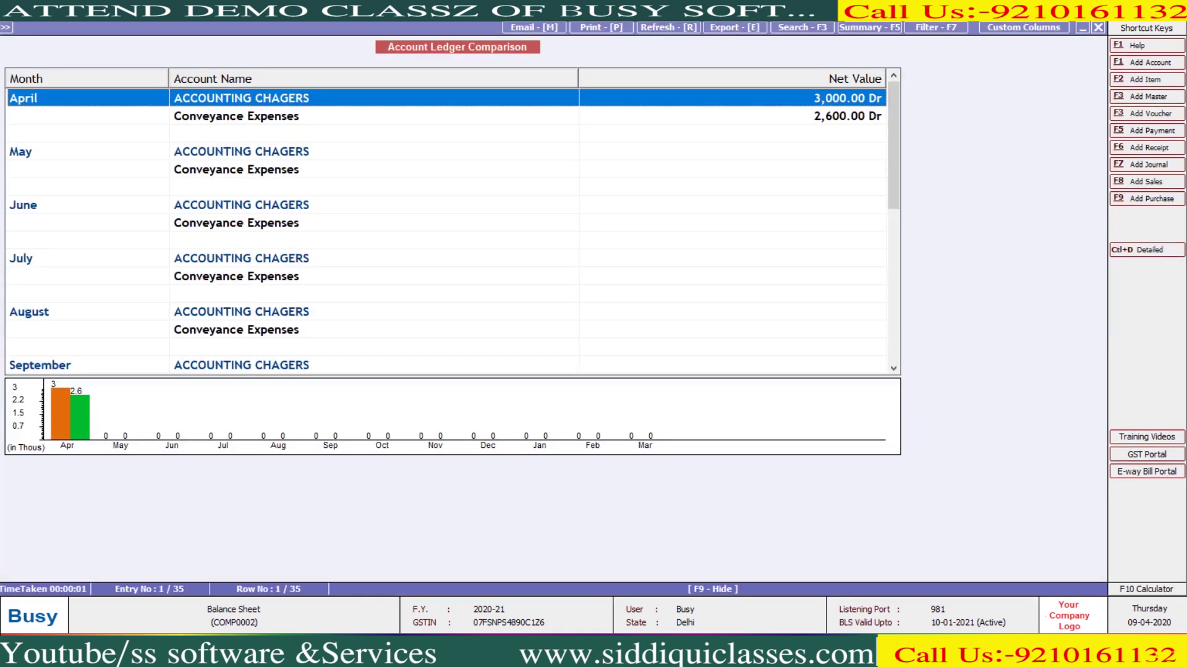
scroll(445, 229, "down", 5)
scroll(445, 229, "up", 5)
key("ctrl+g")
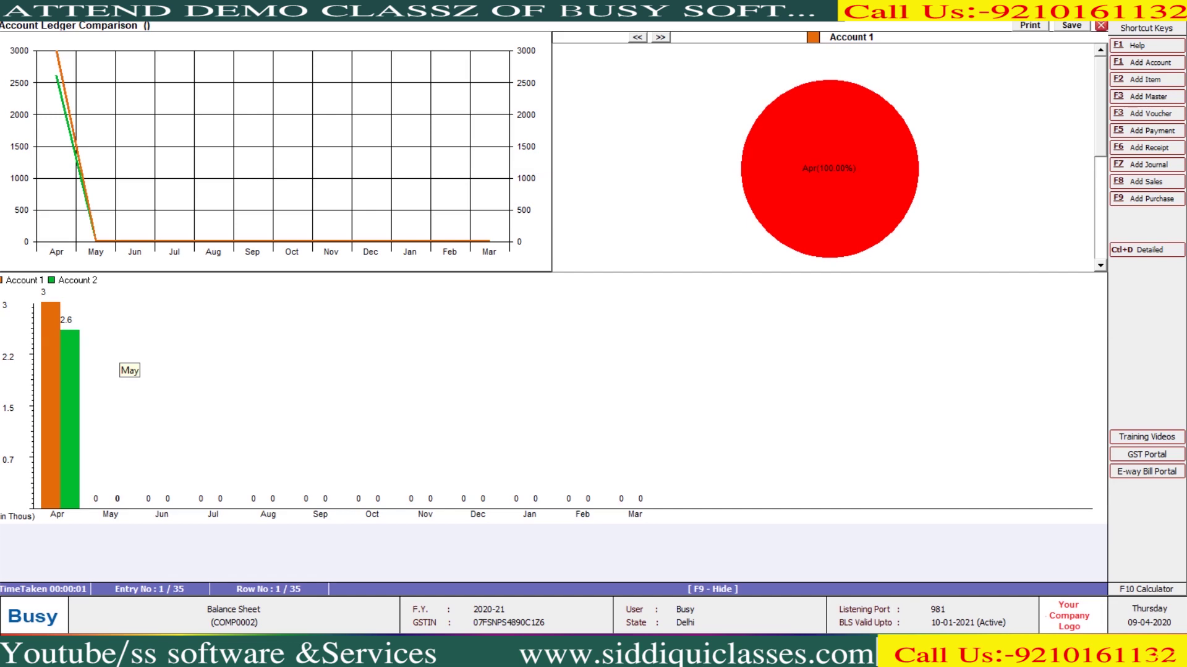
key("Escape")
key("Escape")
key("Escape")
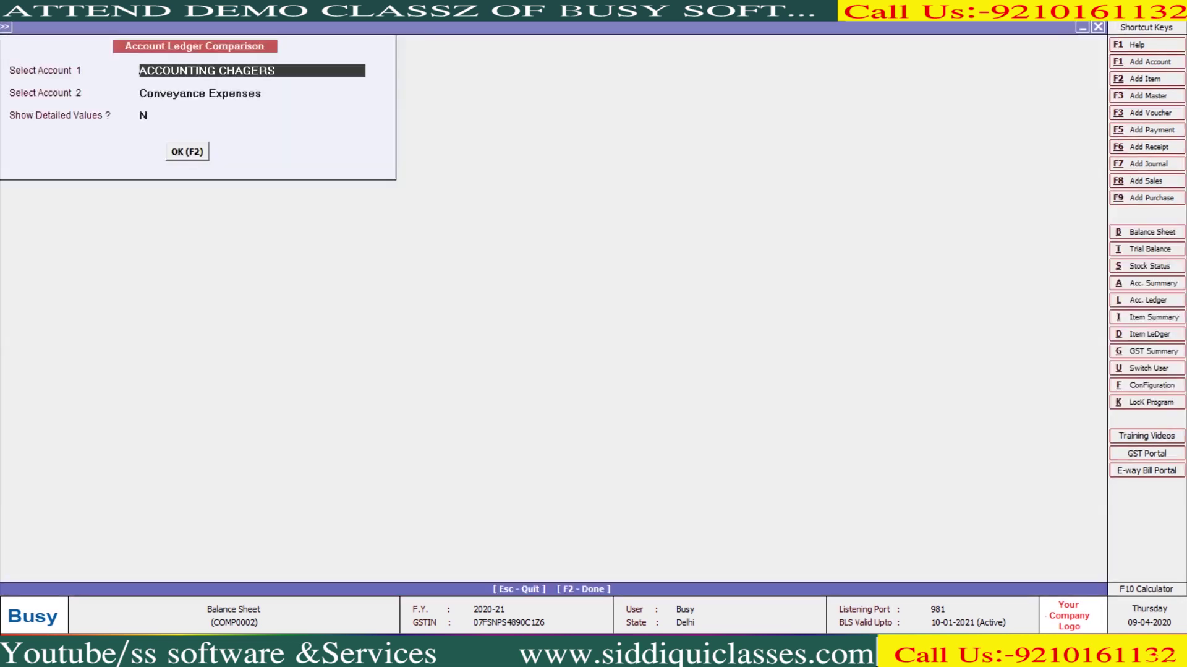
key("Down")
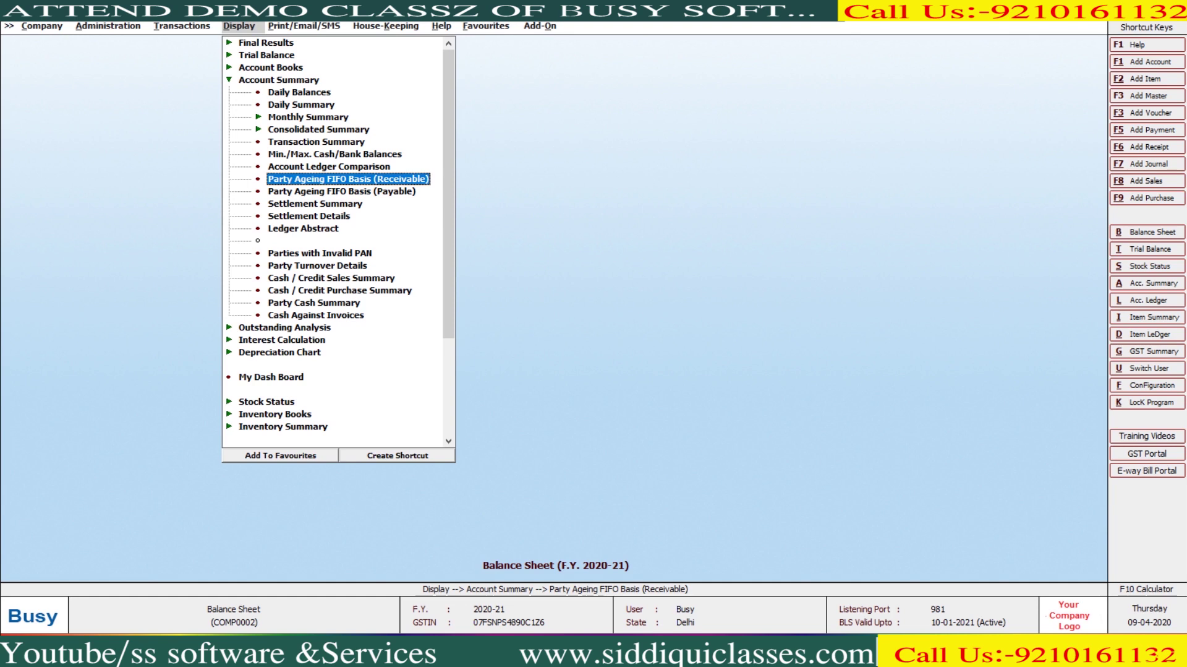
Generate the receivable Party Ageing (FIFO) report for all parties
key("Return")
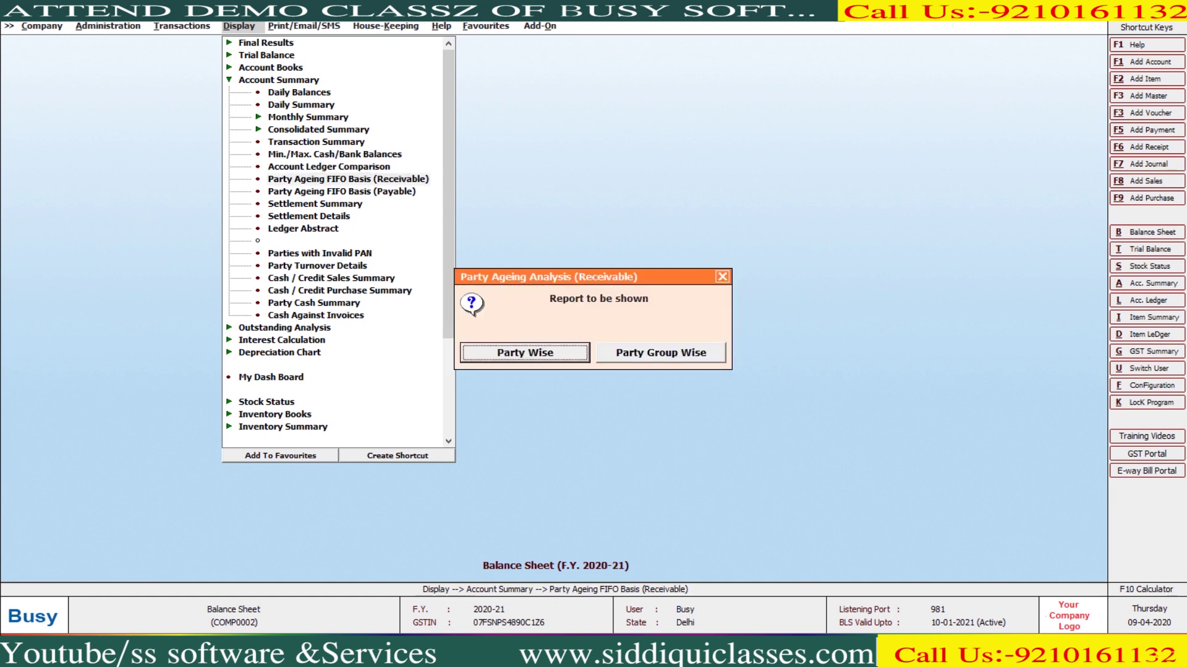
key("Escape")
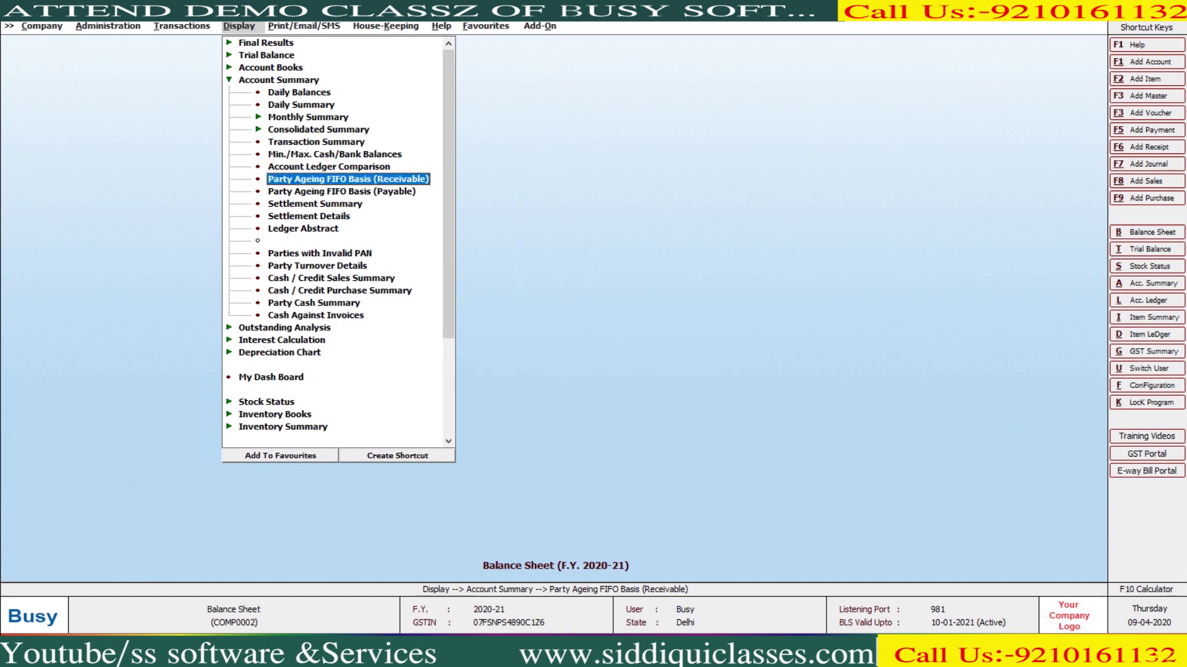
key("Return")
key("Return")
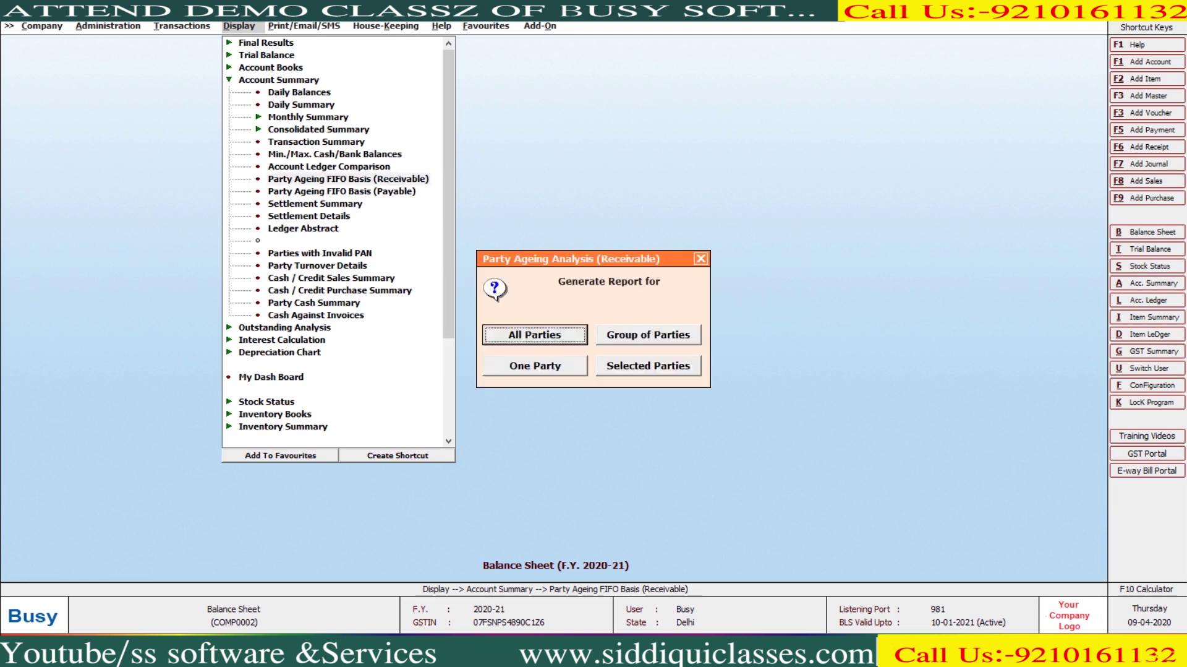
key("Return")
key("F2")
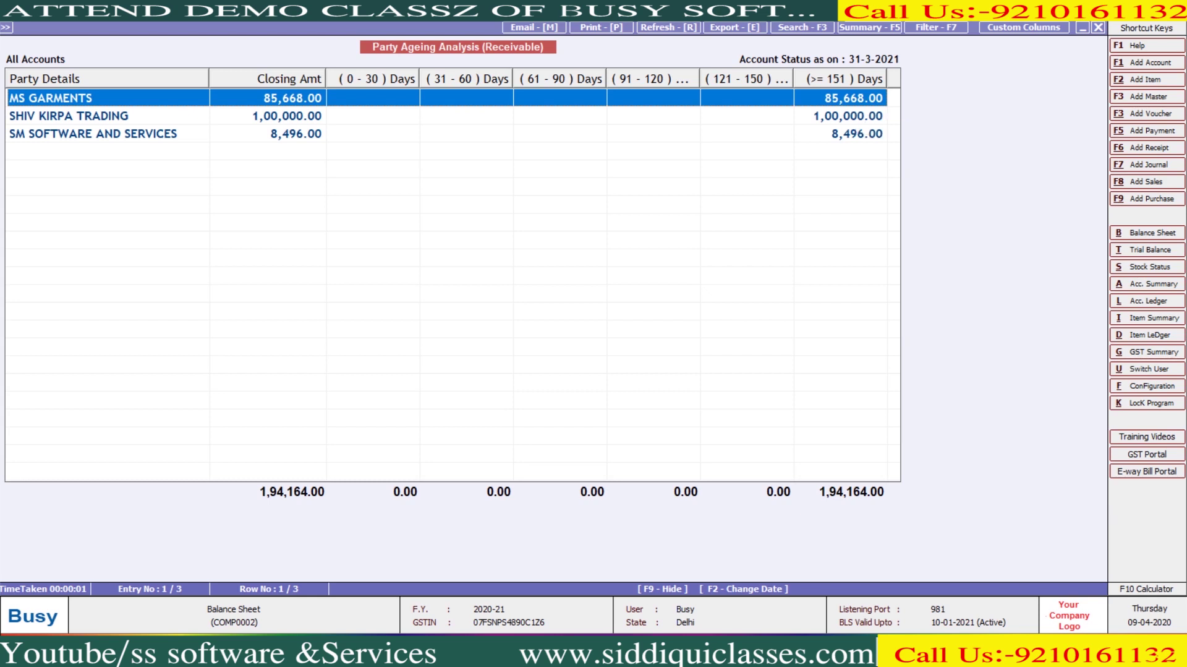
Rerun the receivable ageing as on 30-06-2020 and review the party rows
key("F2")
key("Return")
key("Escape")
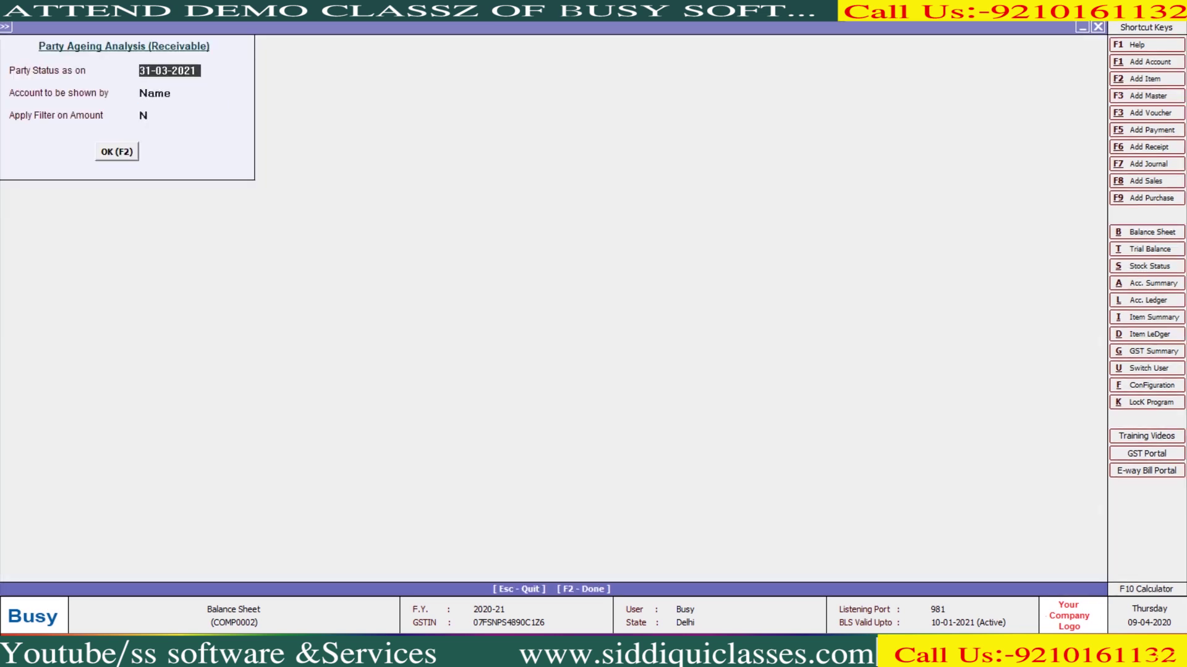
type("30-06-2020")
key("Return")
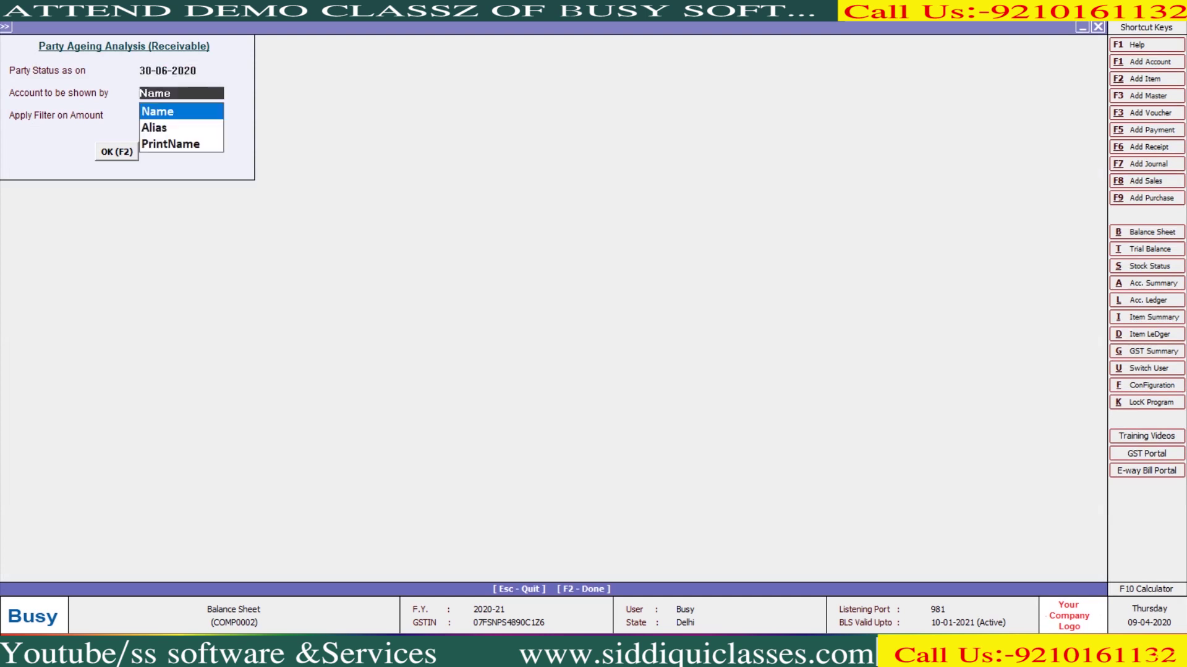
key("Return")
key("Return")
key("Return")
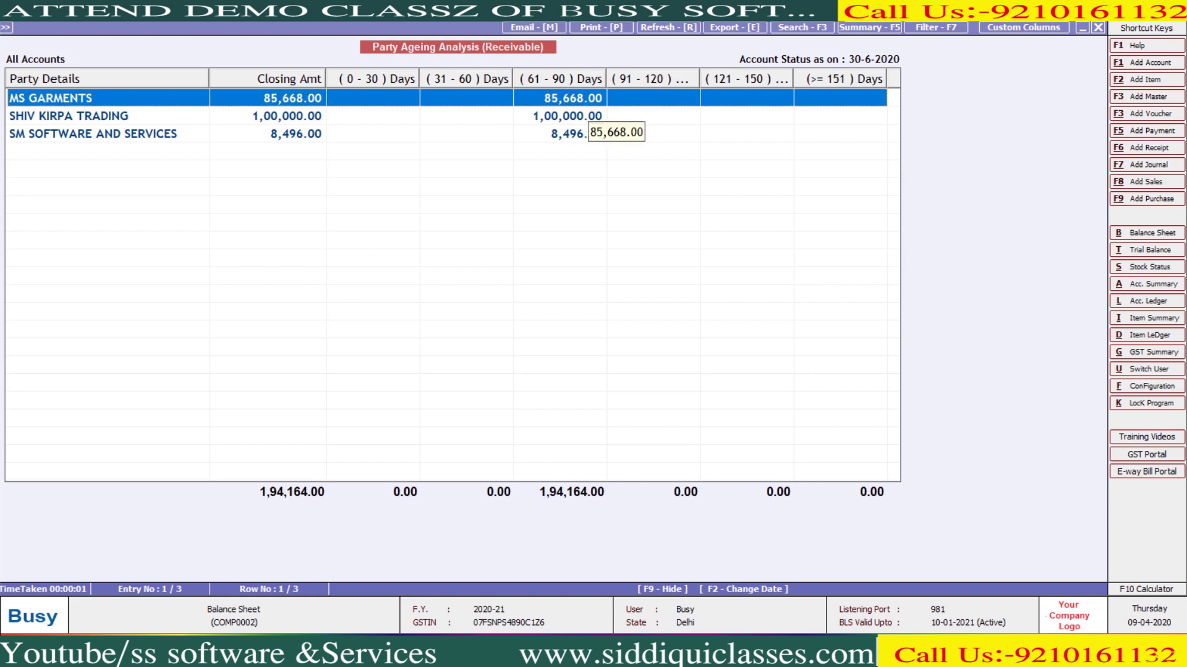
key("shift+Down")
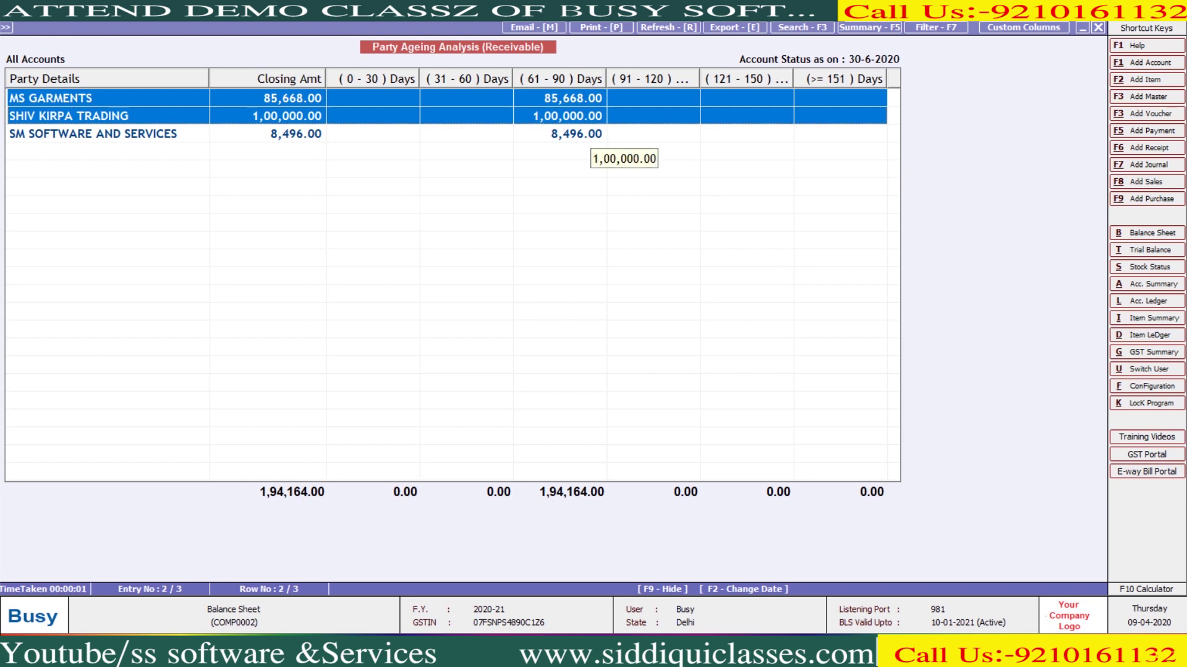
key("Escape")
key("Escape")
key("Escape")
key("Left")
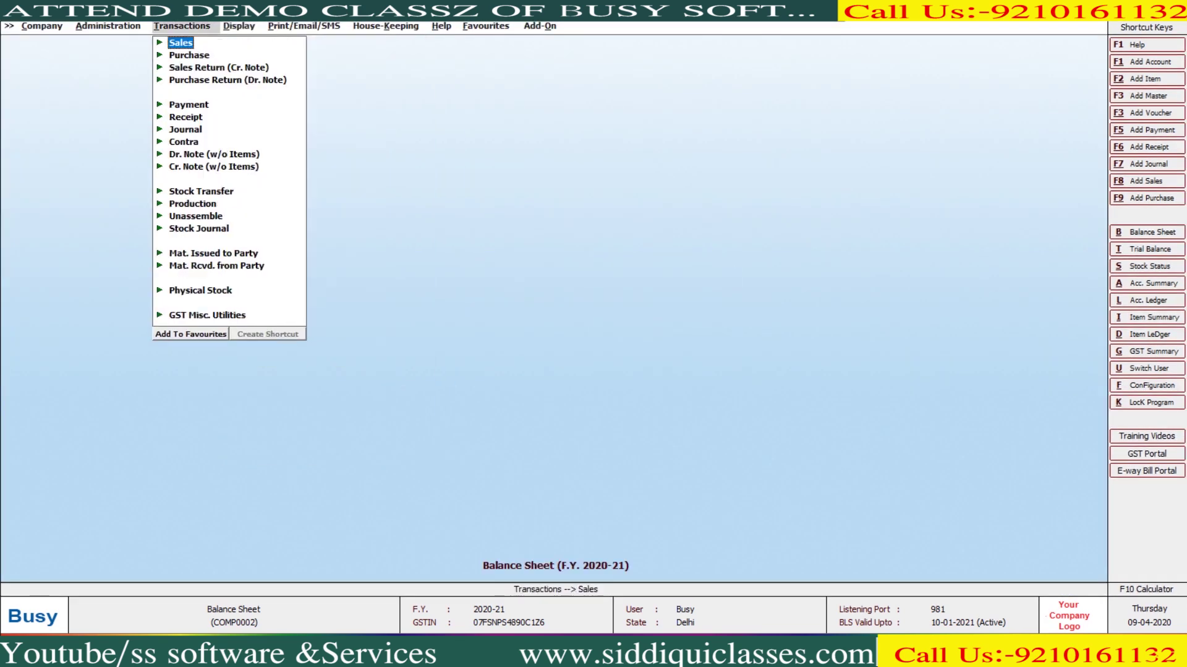
Open the Account ageing analysis time slabs under Configuration
key("Left")
key("Left")
key("Left")
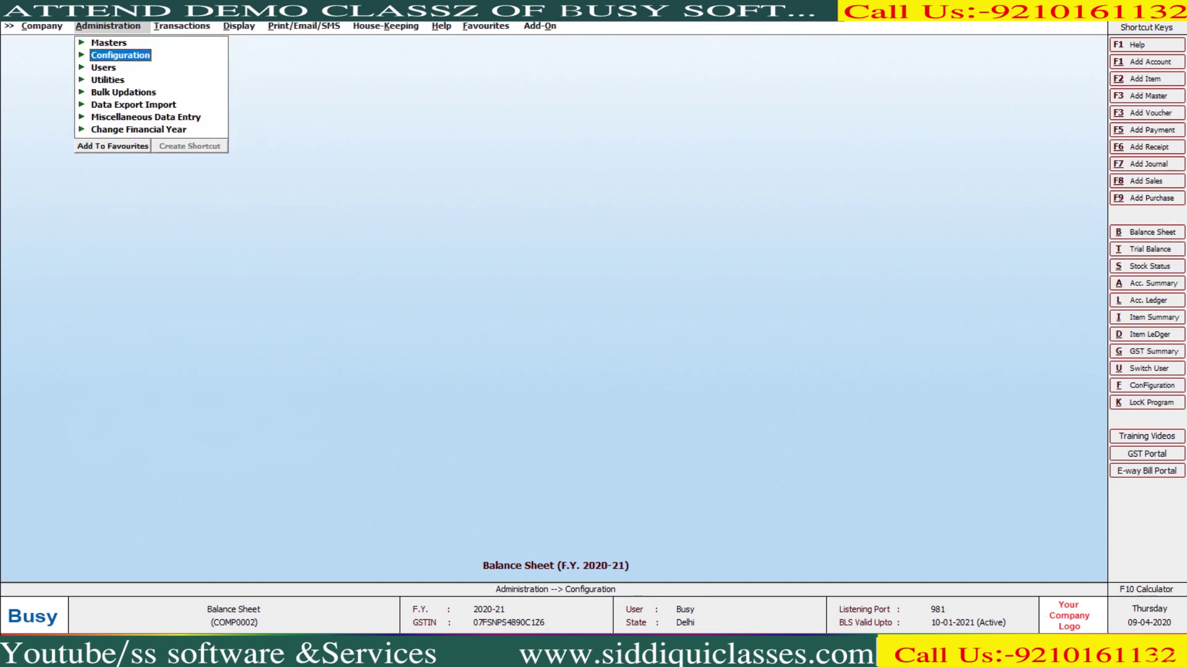
key("Right")
key("Down")
key("Down")
key("Down")
key("Down")
key("Down")
key("Down")
key("Down")
key("Down")
key("Down")
key("Down")
key("Down")
key("Down")
key("Down")
key("Down")
key("Down")
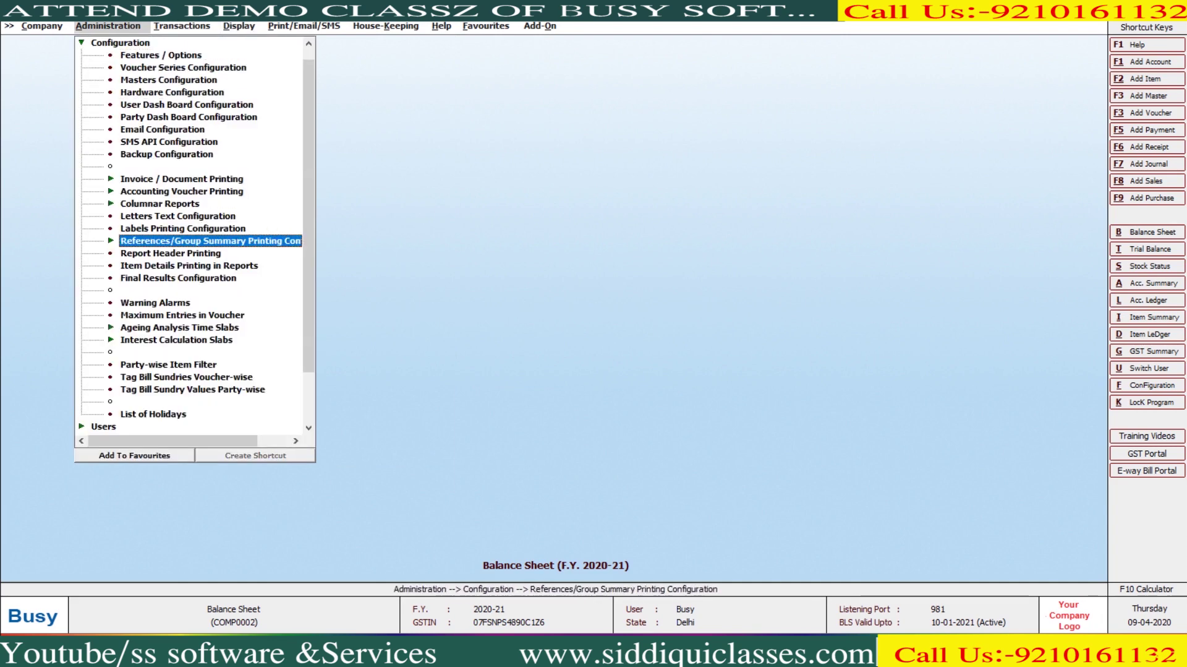
key("Down")
key("Down")
key("Down")
key("Down")
key("Down")
key("Down")
key("Down")
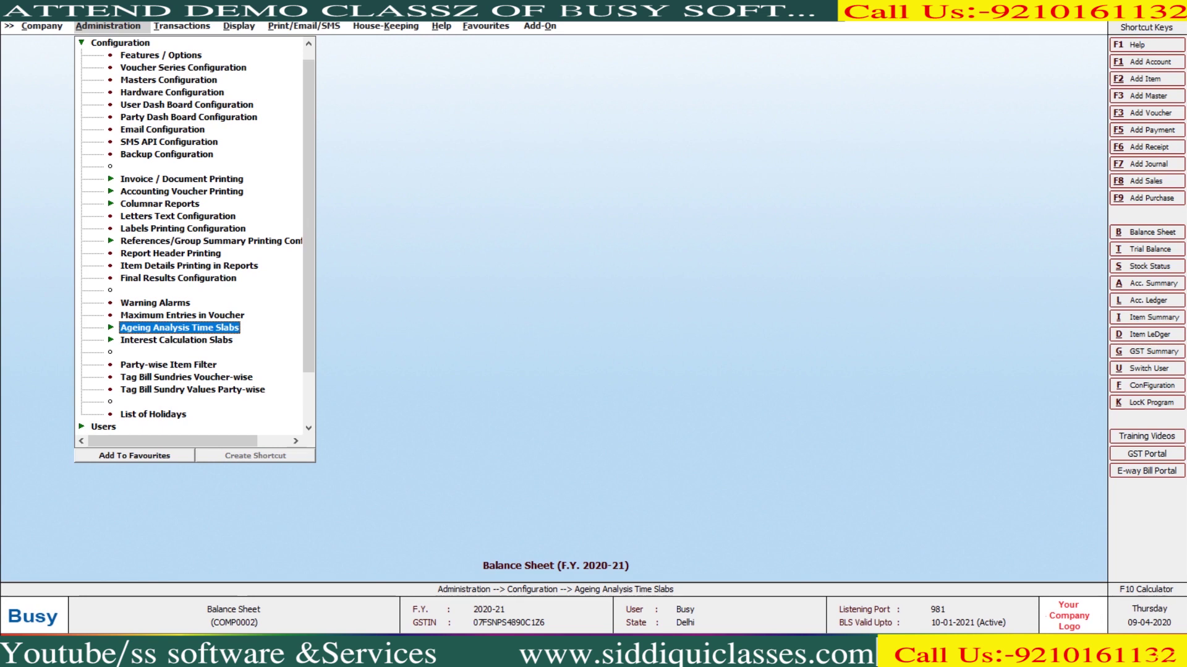
key("Right")
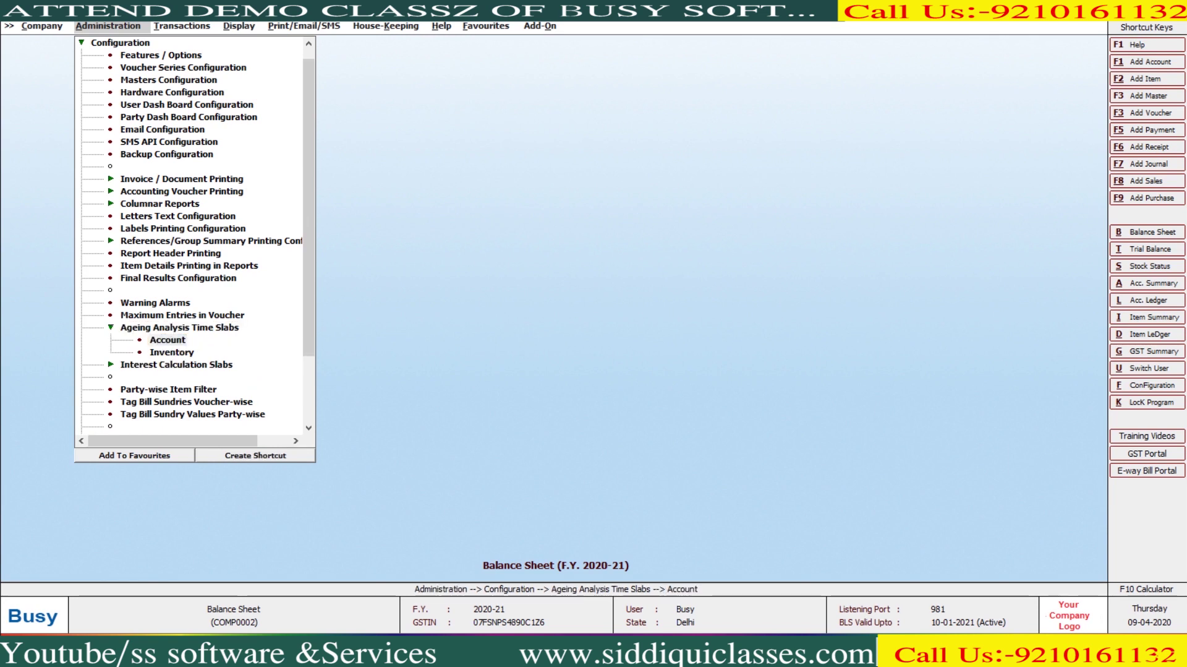
key("Return")
Set slab limits to 20, 40, 60 and 80 days, with the fifth slab starting at 81
key("Return")
type("20")
key("Return")
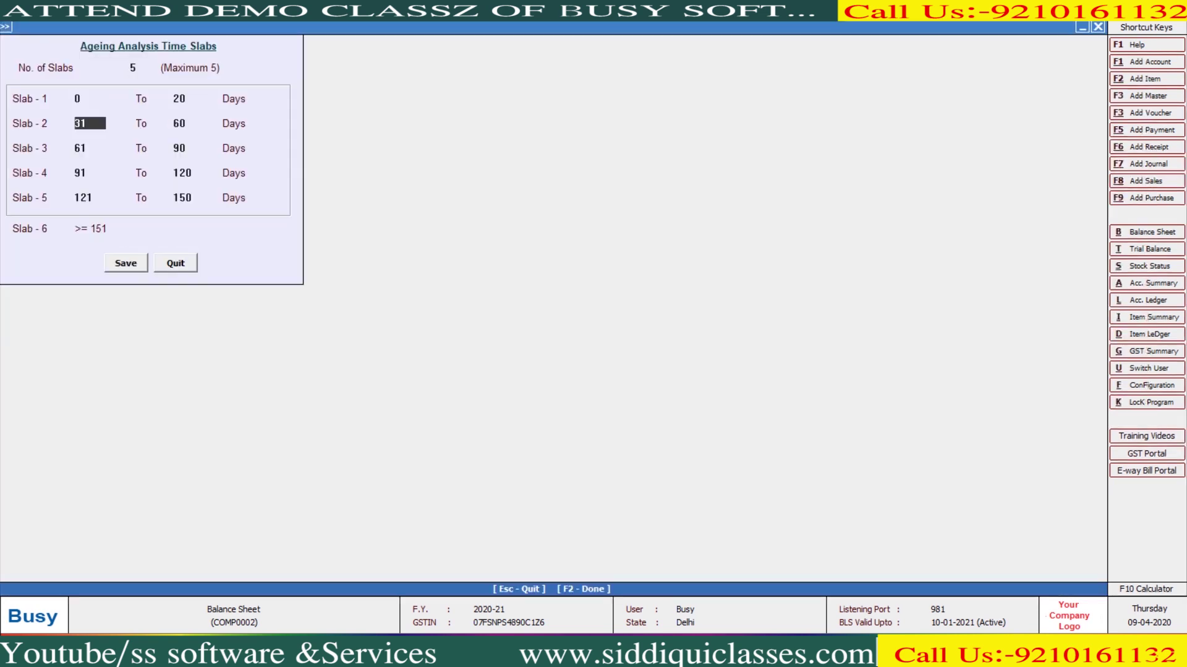
key("Return")
type("40")
key("Return")
type("41")
key("Return")
type("60")
key("Return")
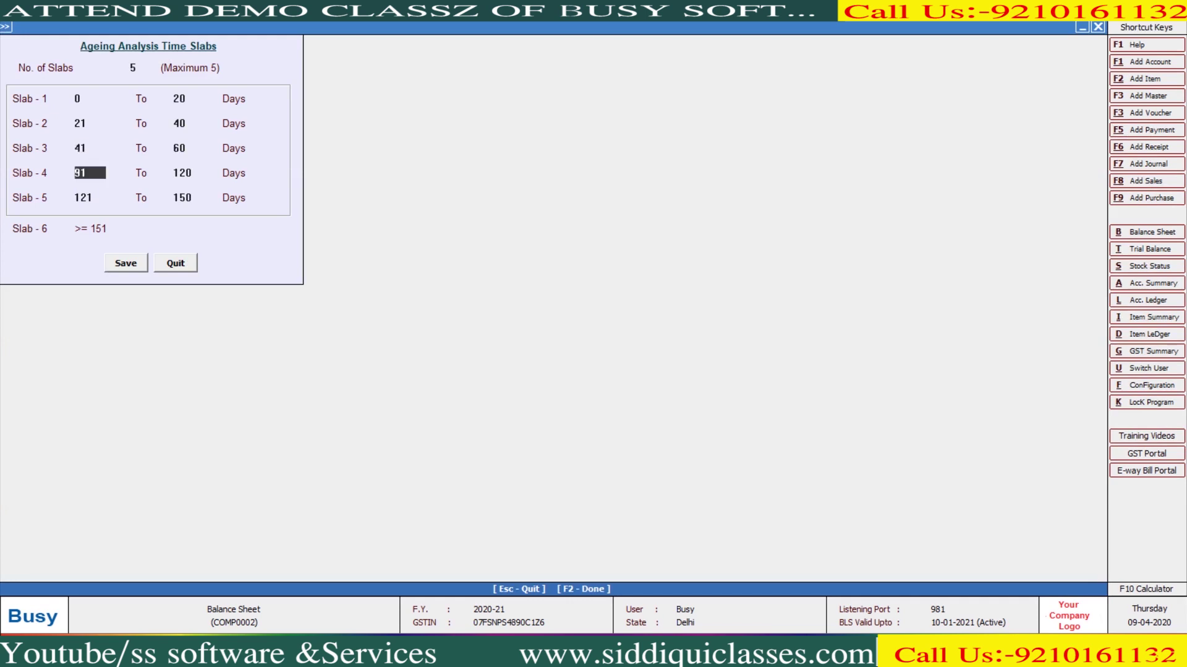
type("61")
key("Return")
type("80")
key("Return")
type("81")
key("Return")
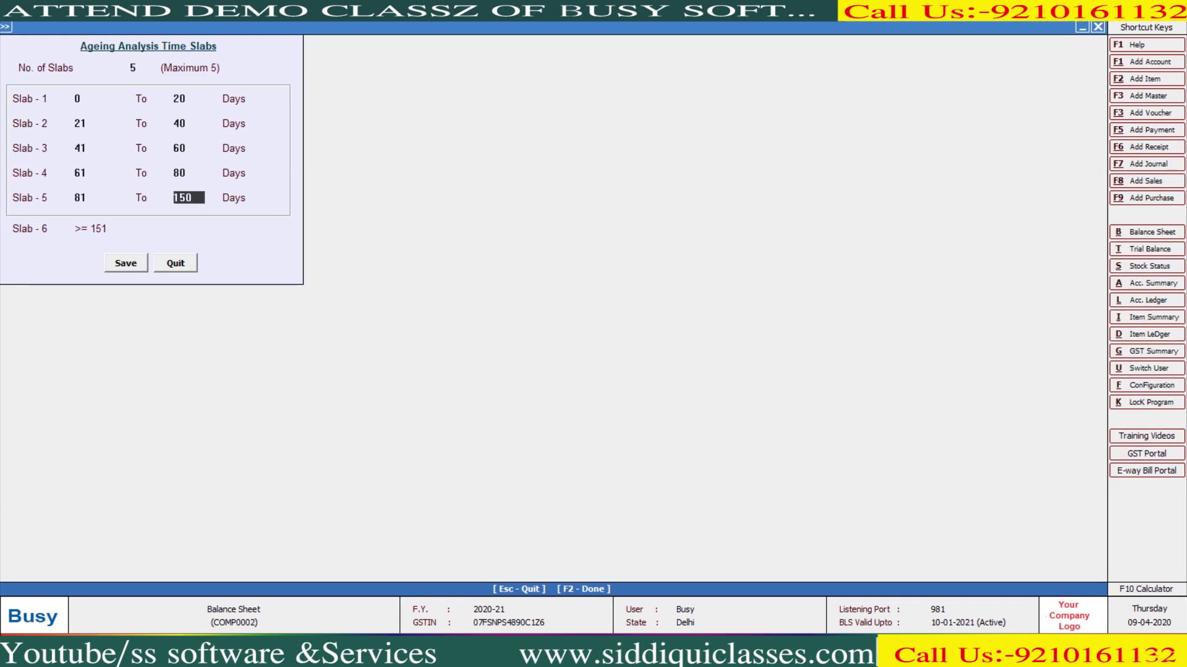
type("120")
key("Return")
key("Return")
key("Right")
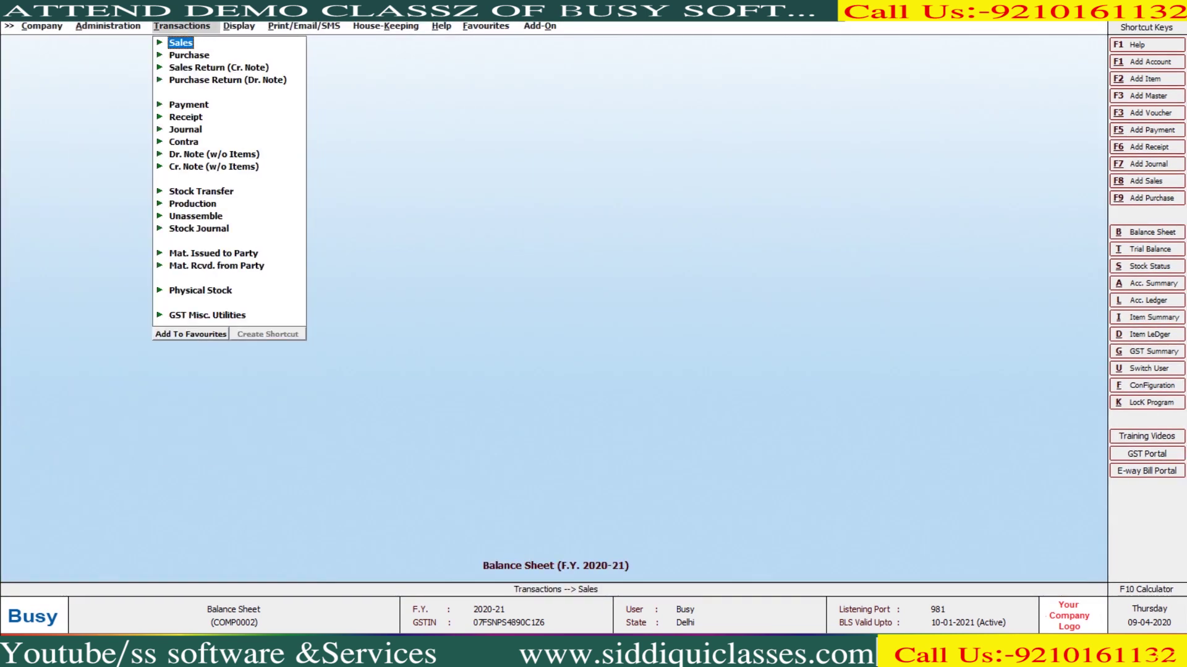
Run the receivable Party Ageing (FIFO) report with the new 20-day slabs
key("Right")
key("Right")
key("Down")
key("Down")
key("Down")
key("Down")
key("Down")
key("Down")
key("Down")
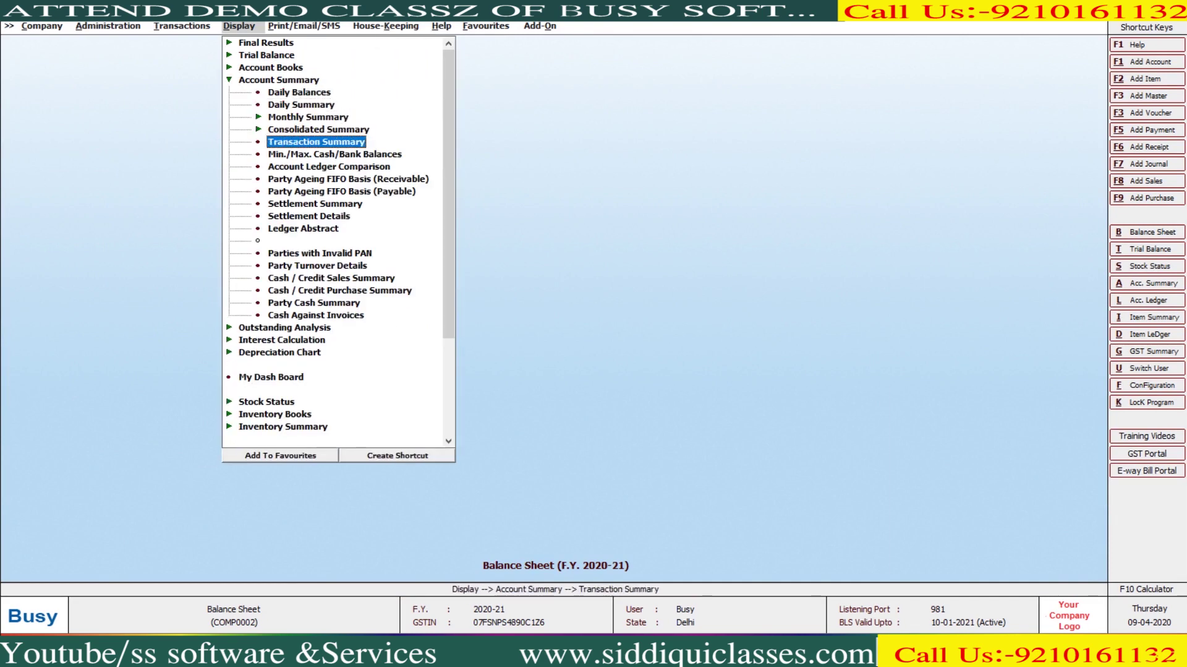
key("Return")
key("Return")
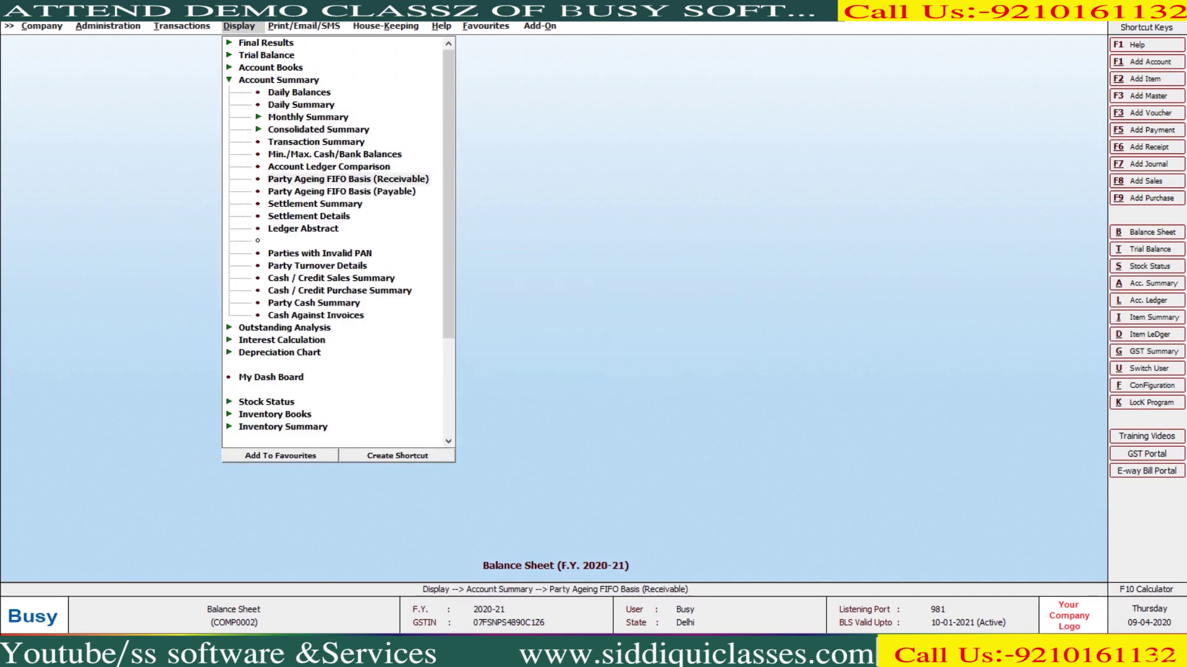
key("F2")
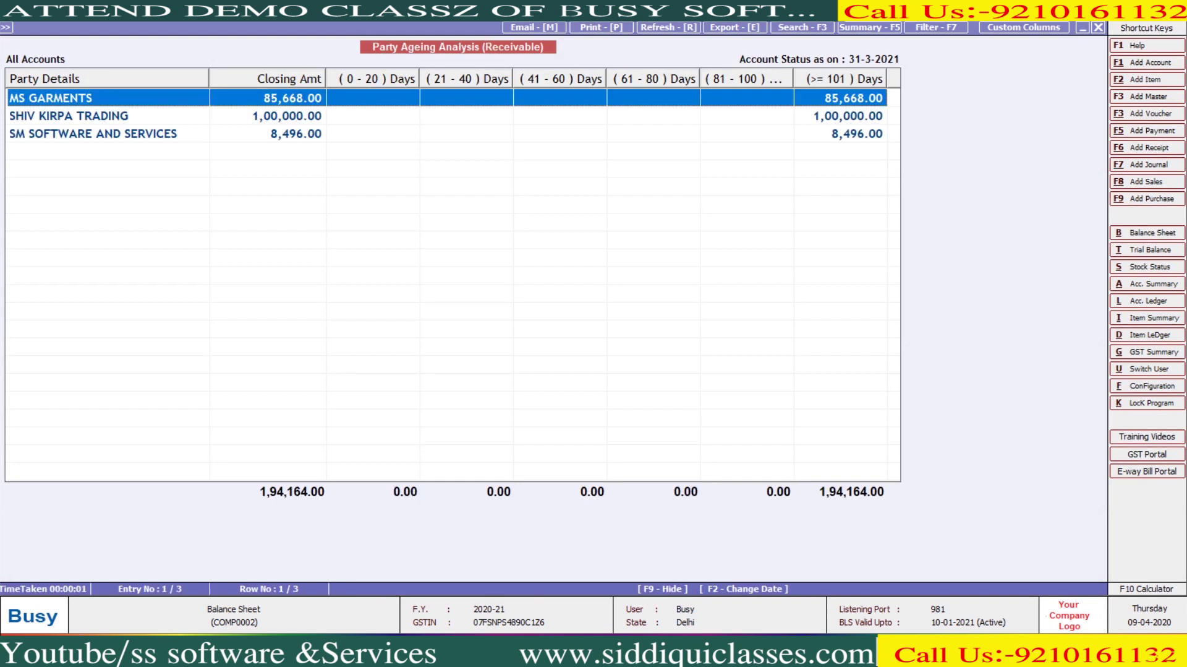
Rerun the receivable ageing as on 15-06-2020, showing 1,94,164.00 in 41–60 days, then close it
key("Escape")
key("Return")
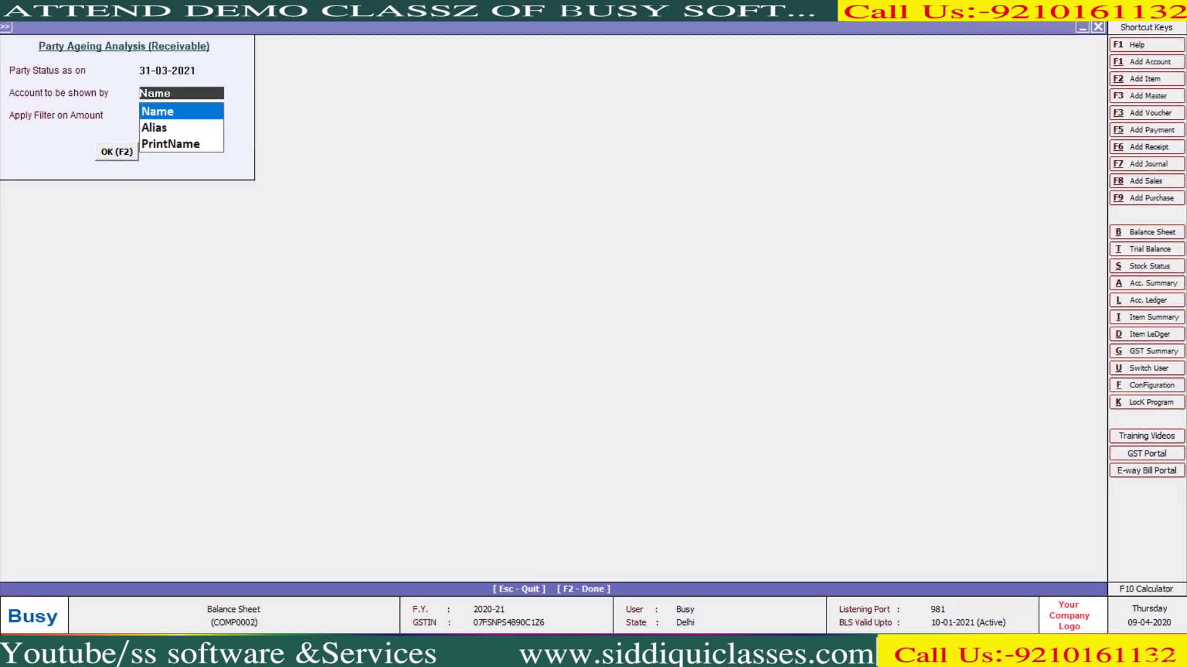
key("Escape")
type("15-06-2020")
key("Return")
key("Escape")
key("F2")
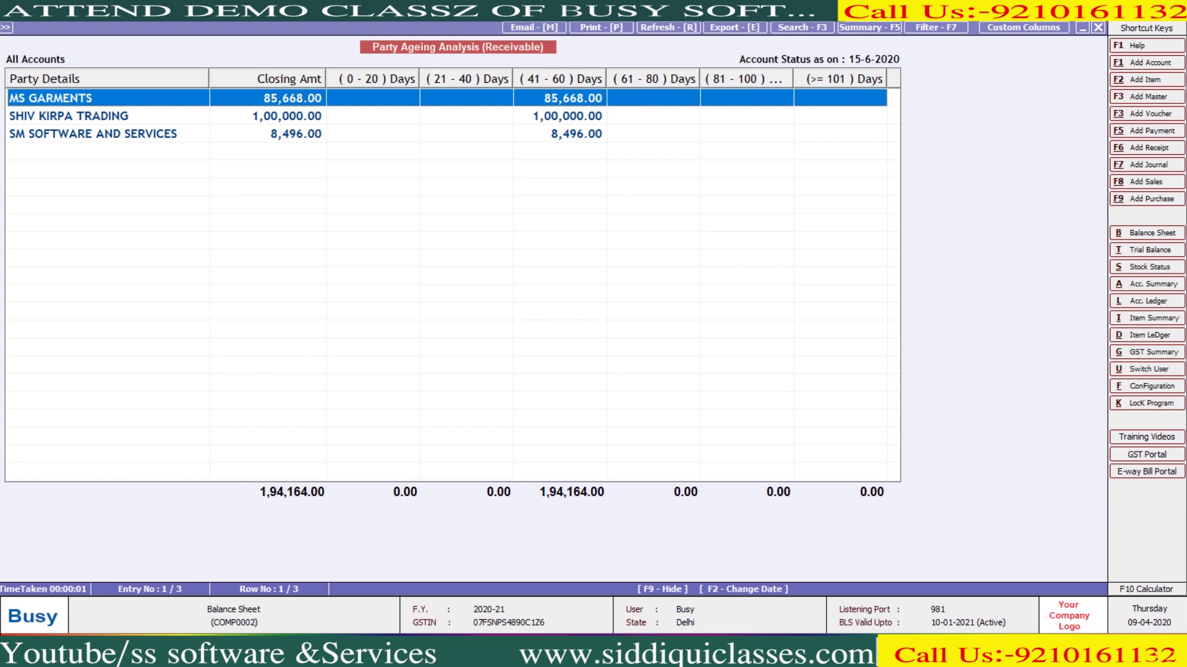
key("Escape")
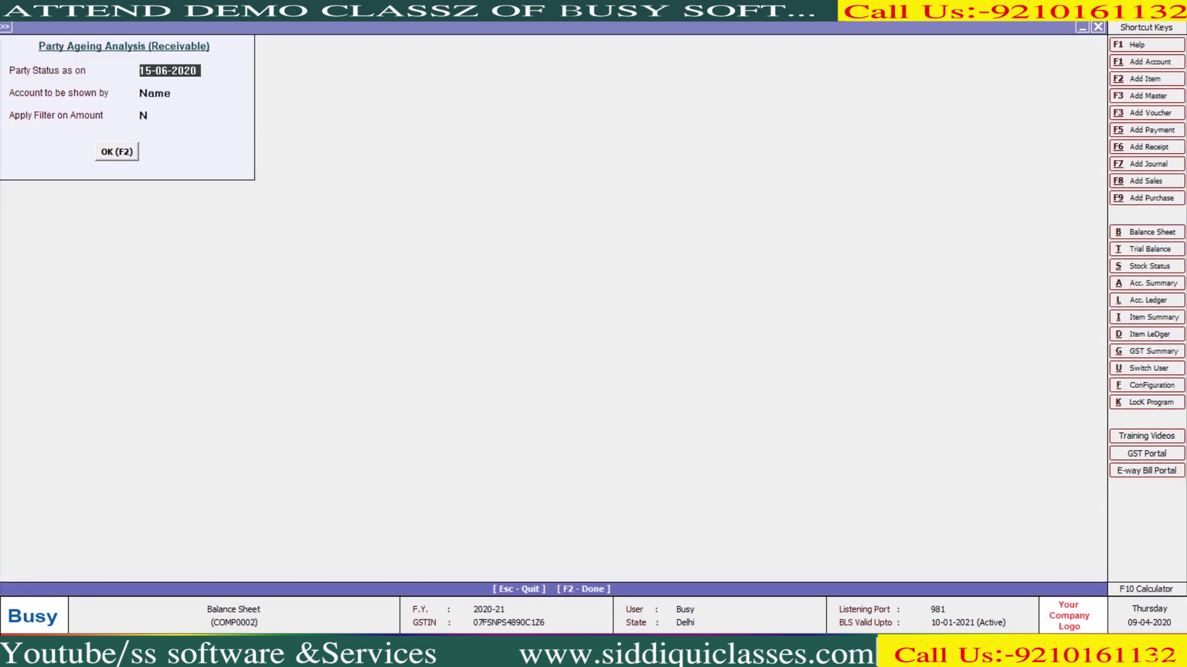
key("Escape")
key("Escape")
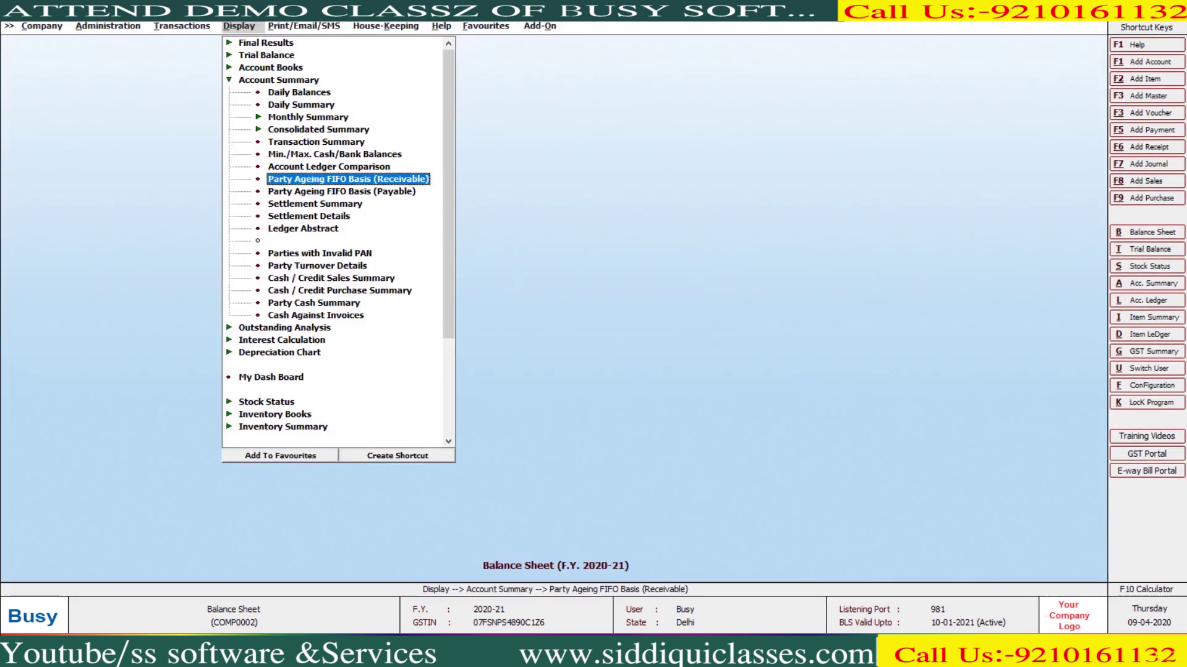
Show the payable Party Ageing for all parties as on 31-3-2021
left_click(342, 191)
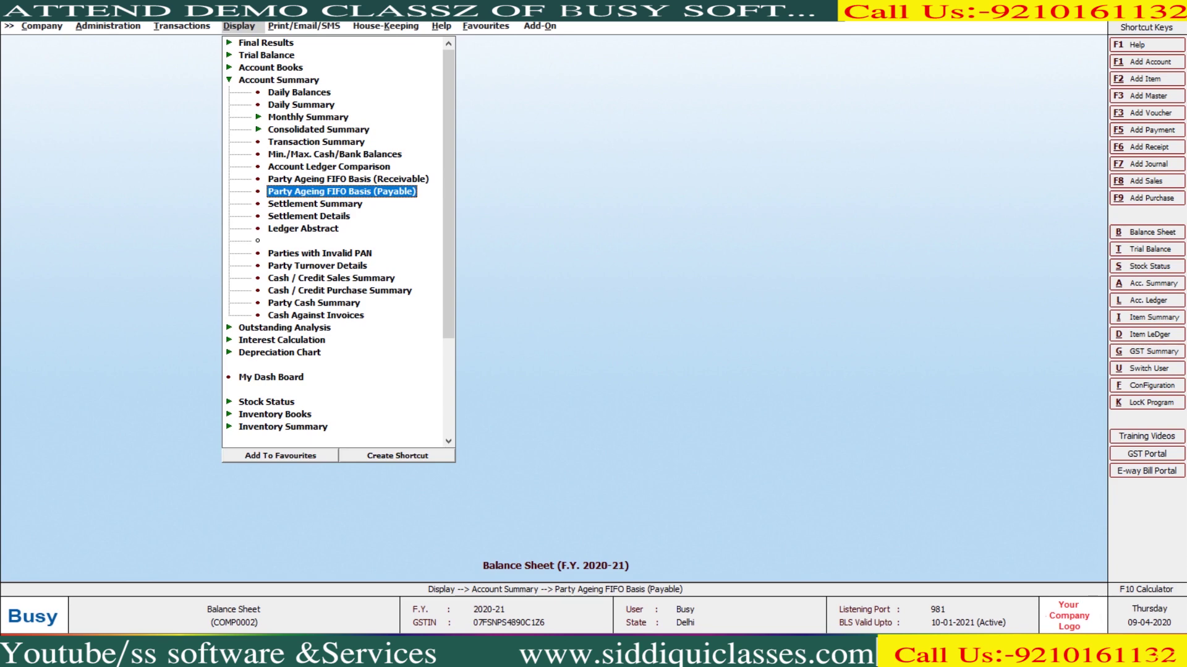
key("Return")
key("Return")
key("Return")
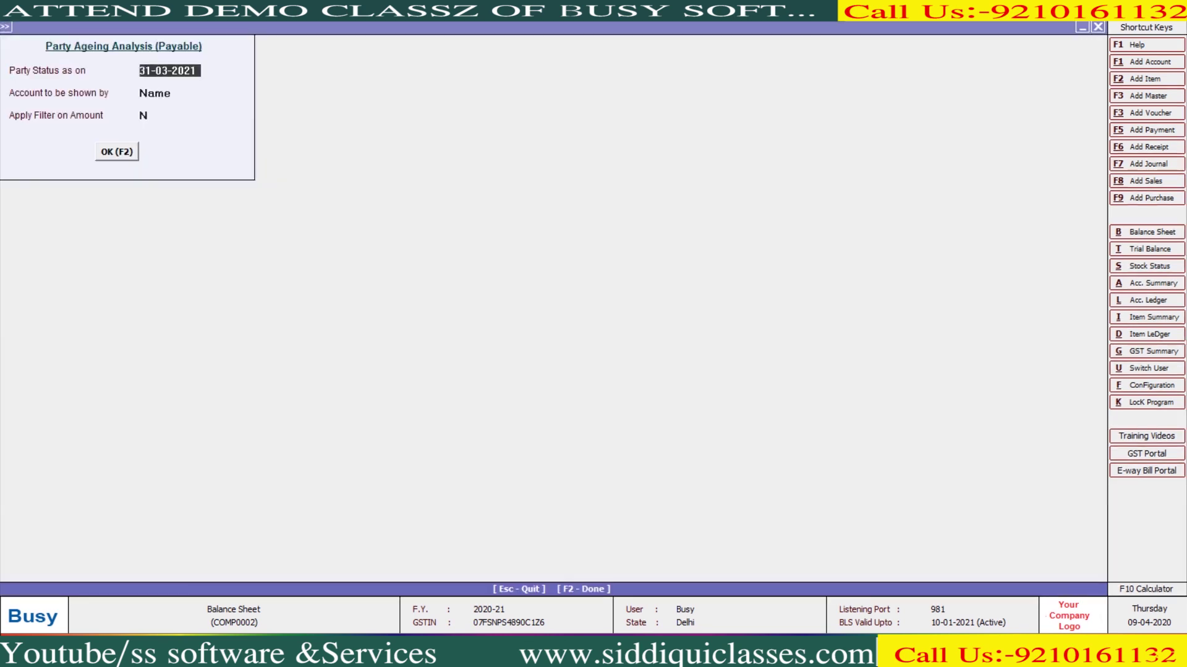
key("F2")
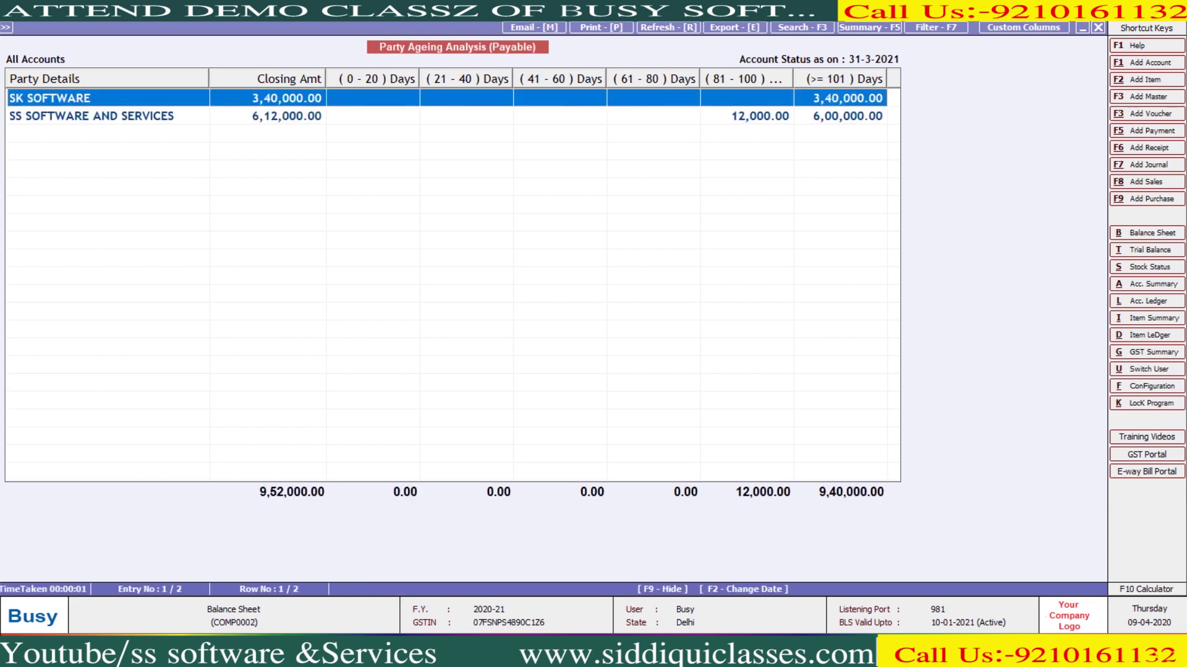
key("Down")
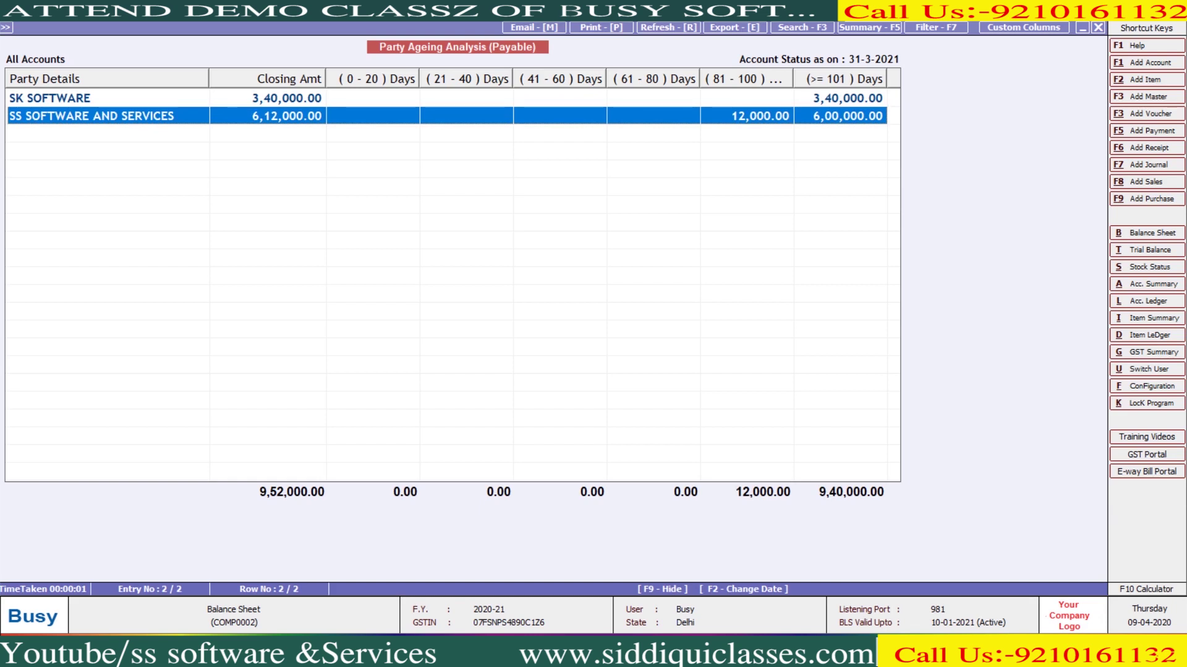
Rerun the payable ageing as on 30-04-2020, then close the report
key("Escape")
type("3")
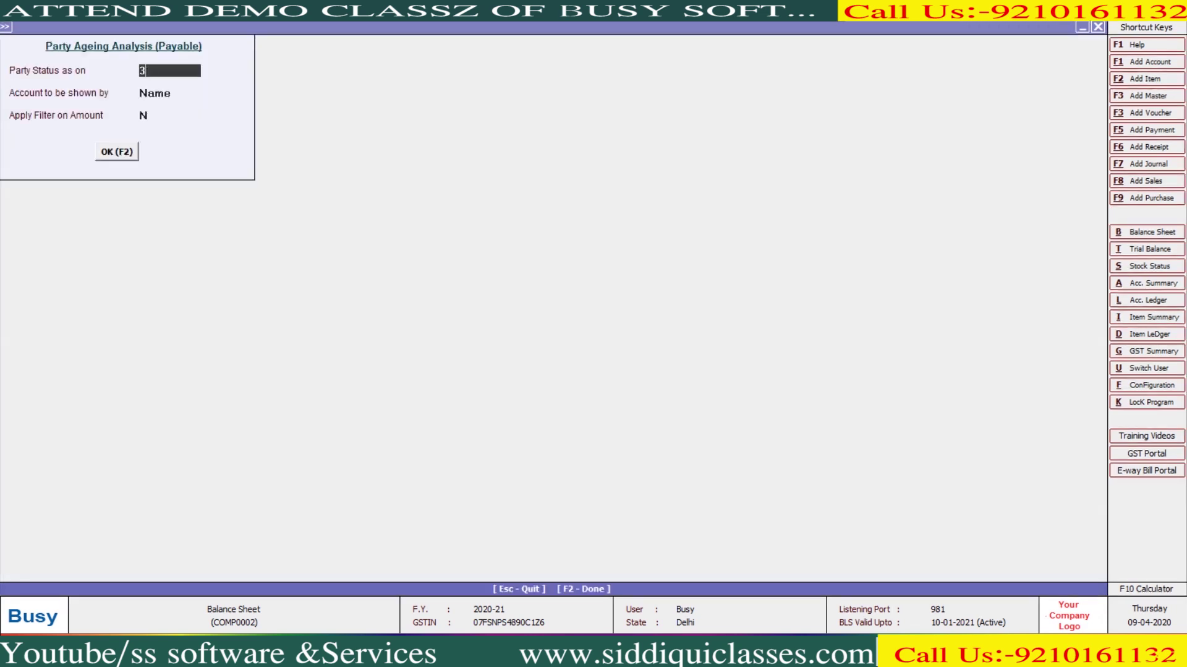
type("0-4")
key("Return")
key("Return")
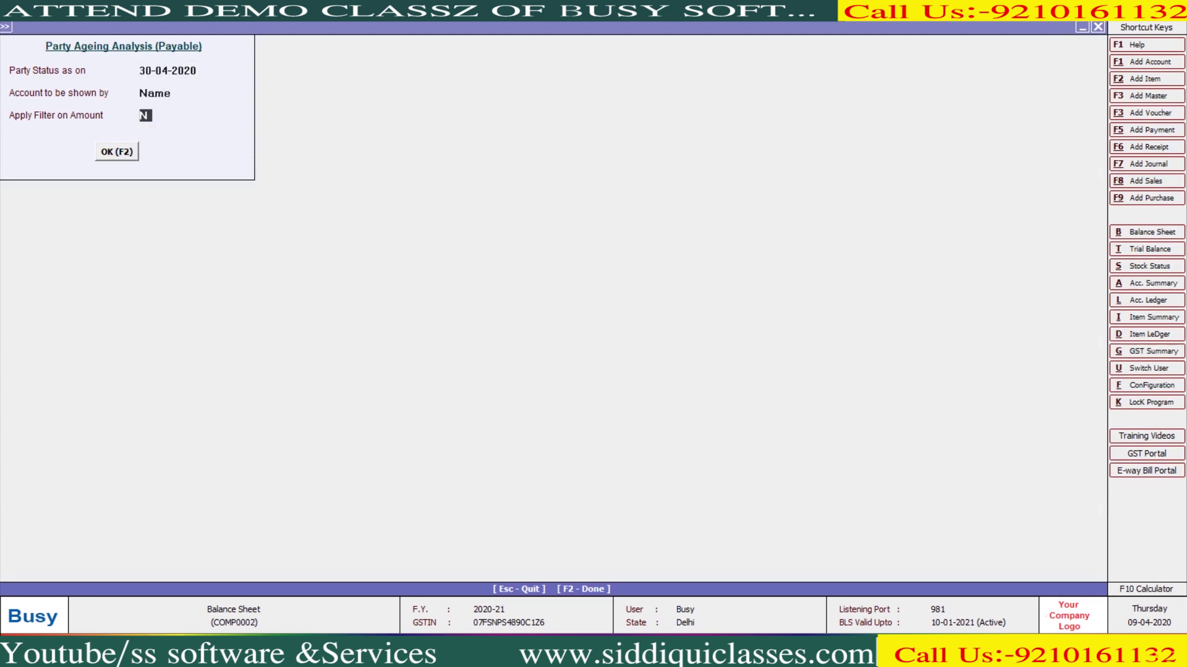
key("Return")
key("Return")
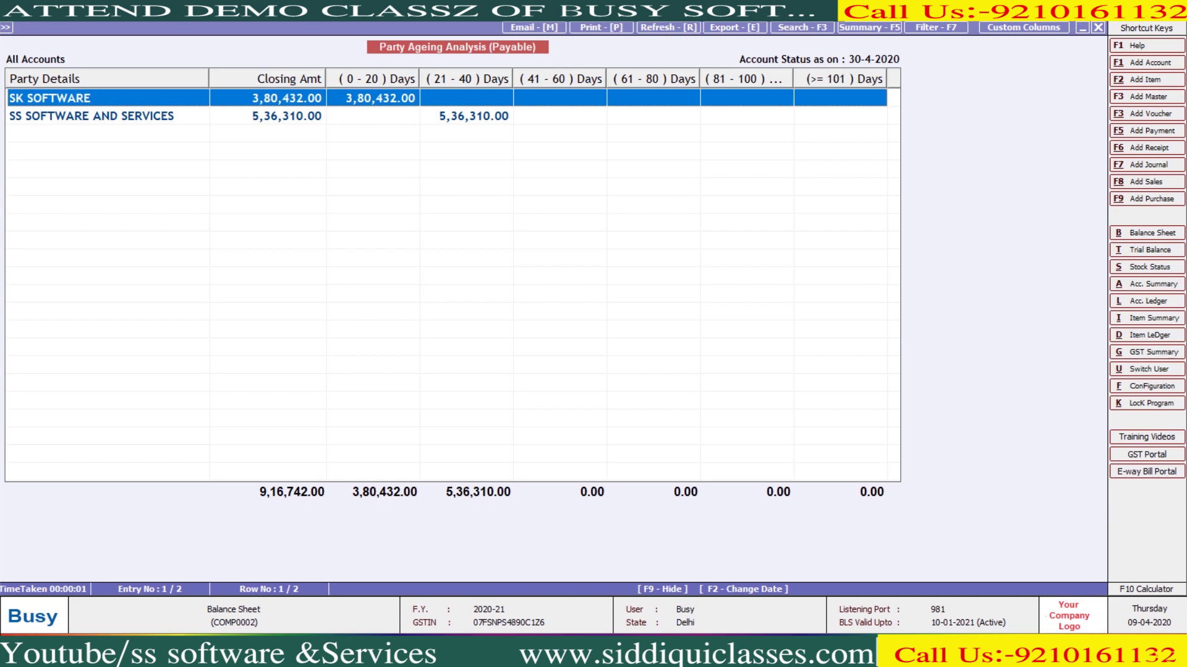
key("Escape")
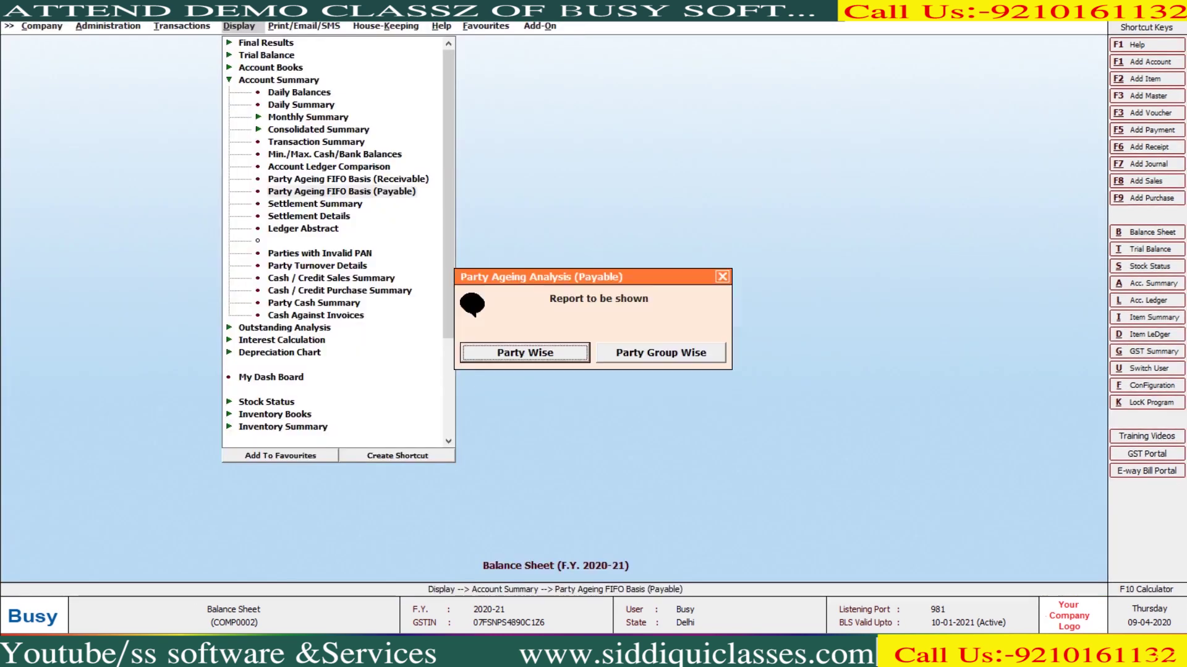
Run the series-wise Settlement Summary for Sales vouchers, all series
key("Escape")
key("Down")
key("Return")
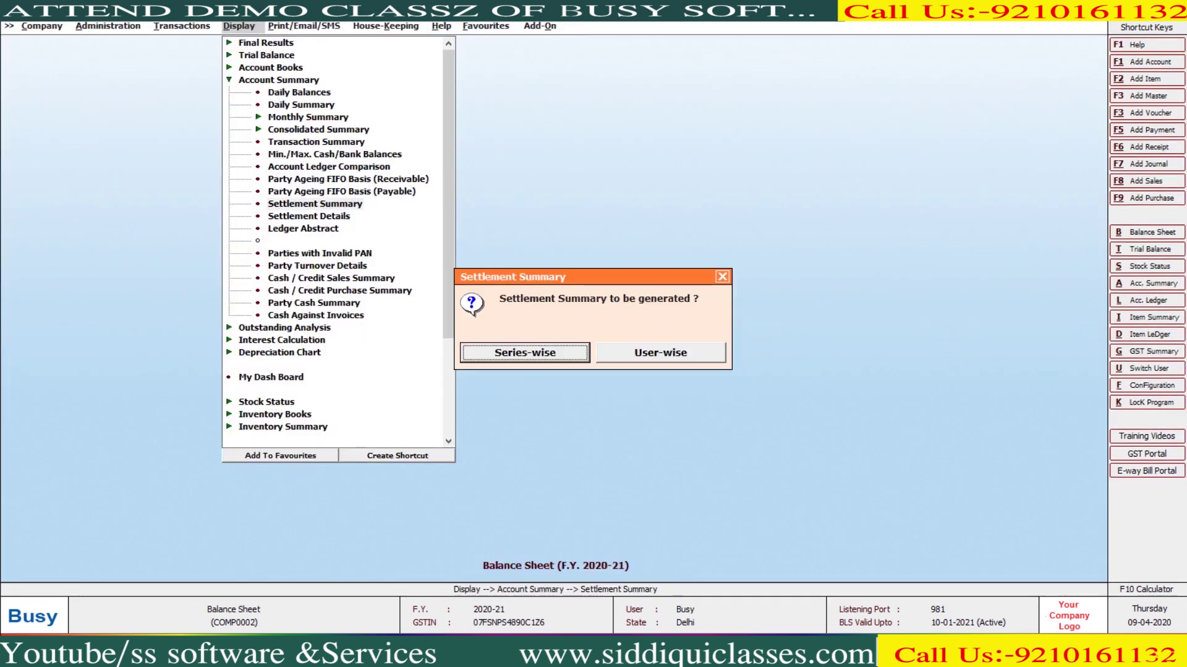
key("Return")
key("Return")
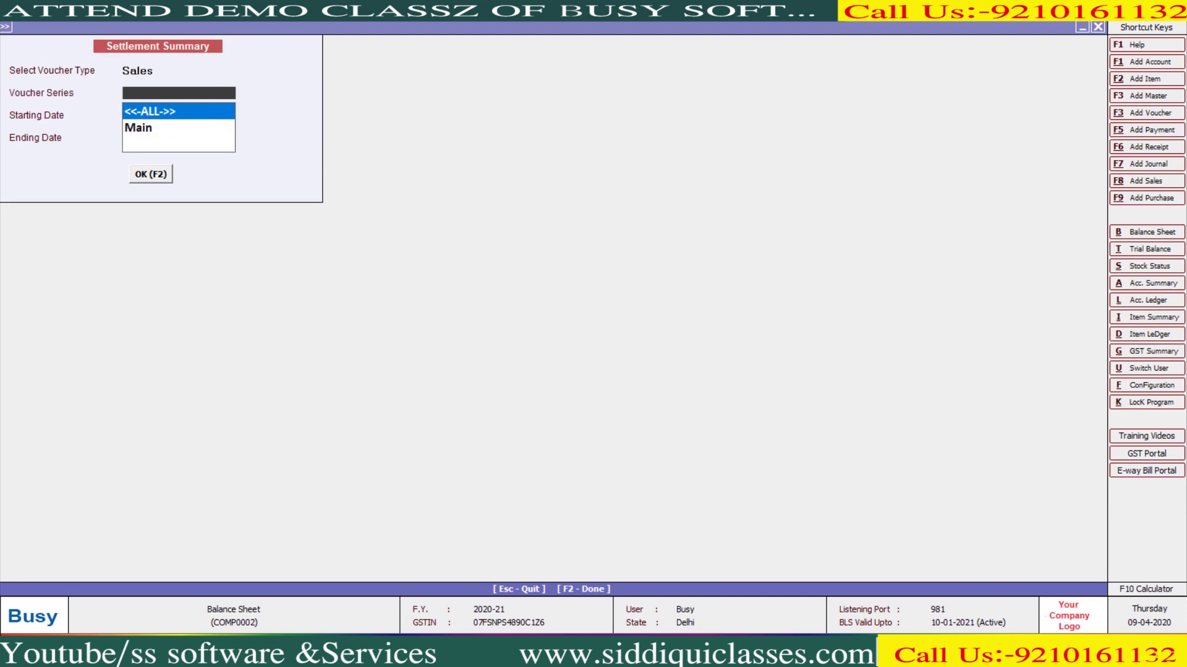
key("Return")
key("Return")
key("Return")
key("F2")
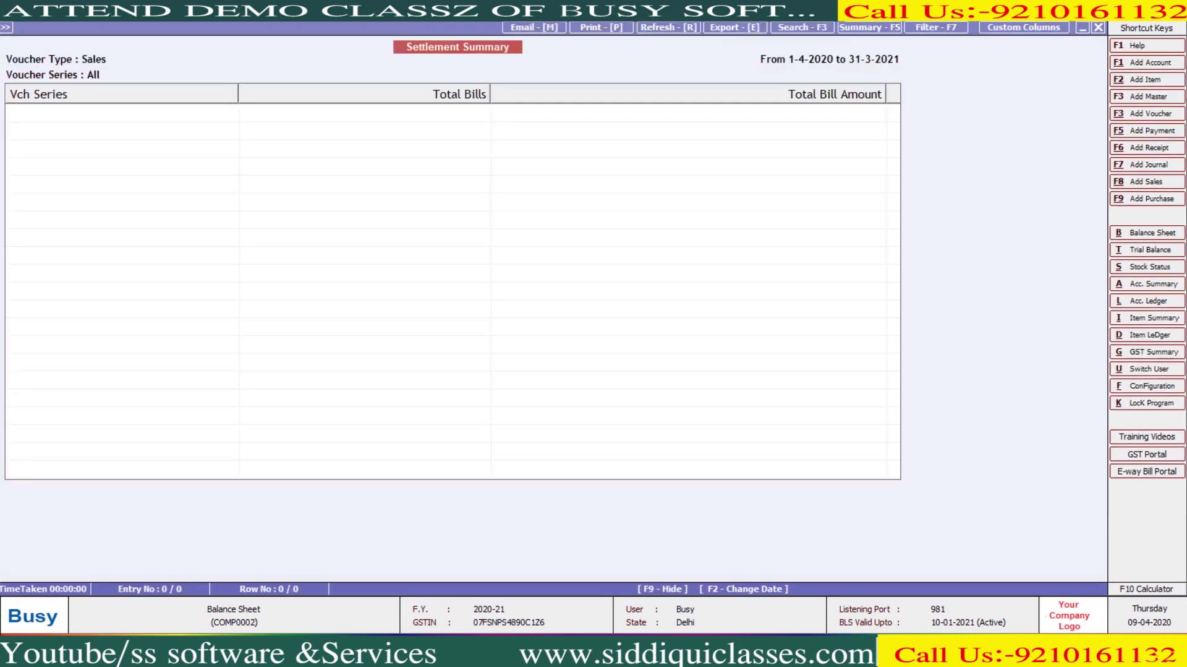
Close the empty settlement summary and move down the list to Ledger Abstract
key("Escape")
key("Return")
key("Escape")
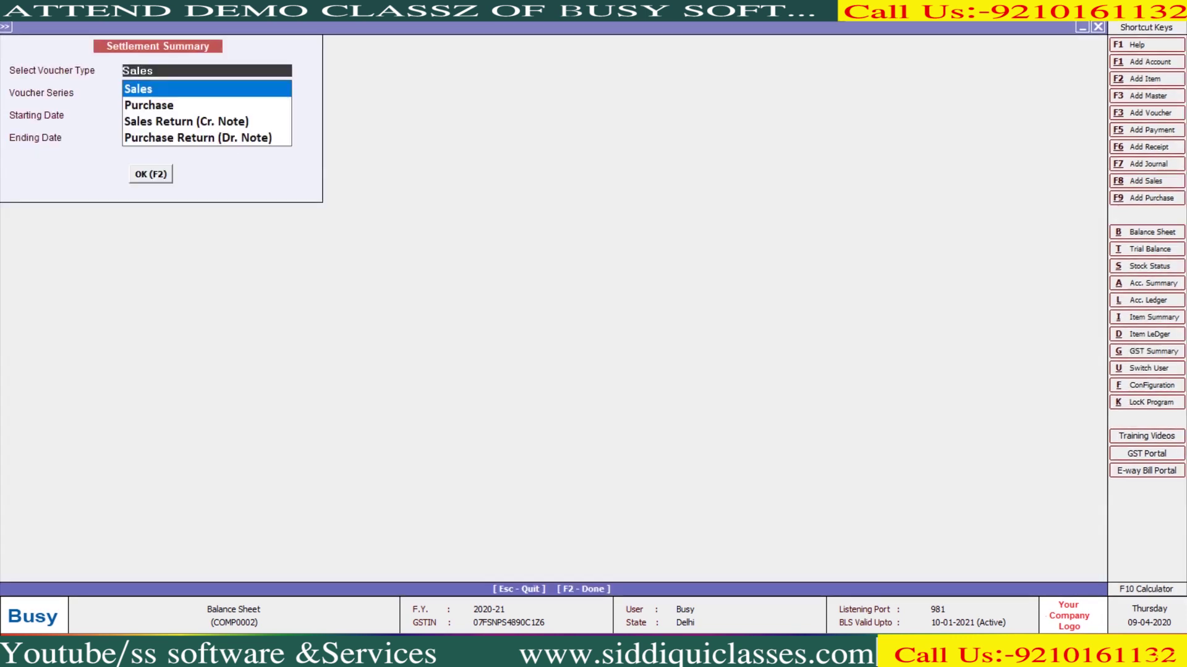
key("Escape")
key("Escape")
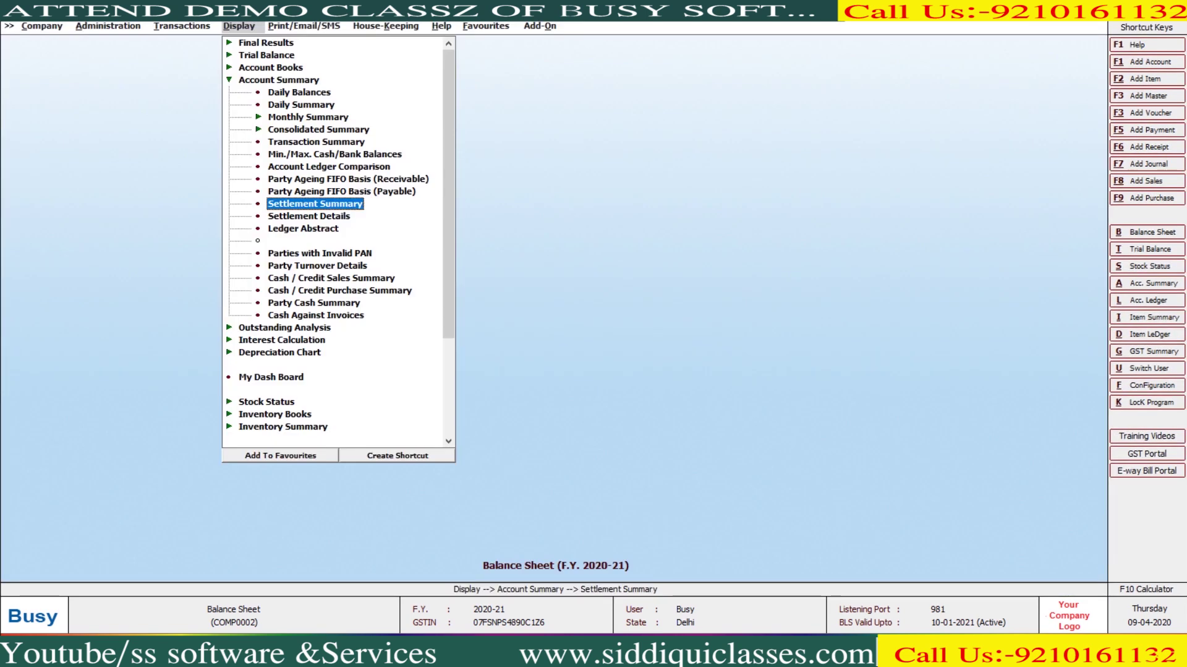
key("Down")
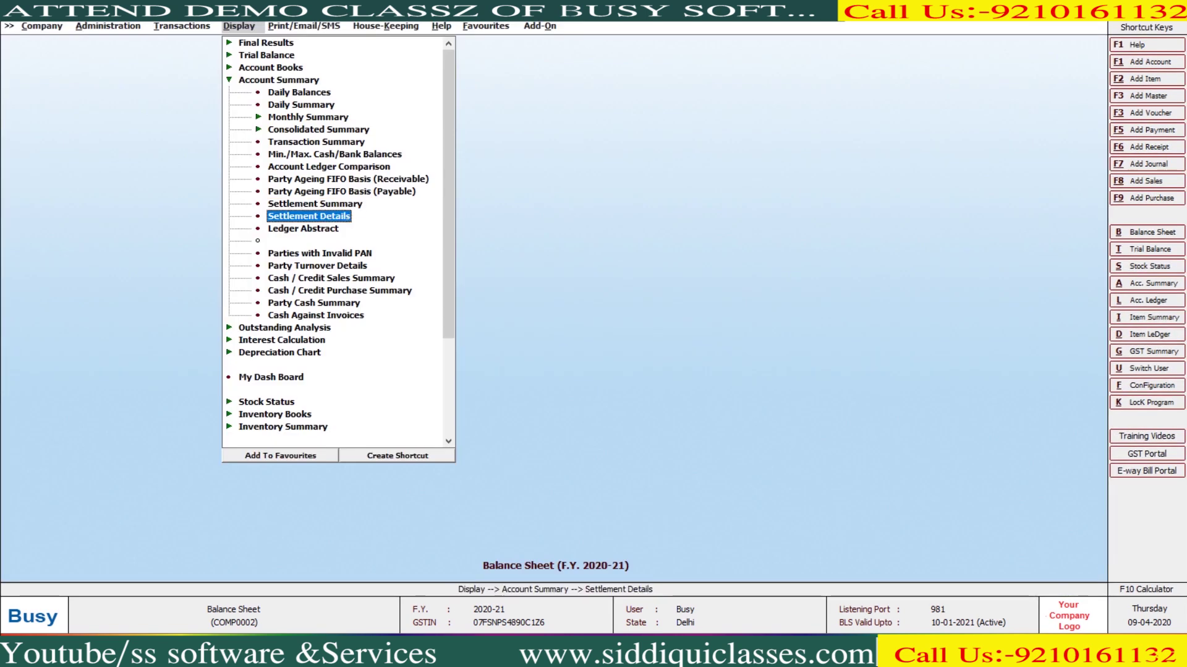
key("Down")
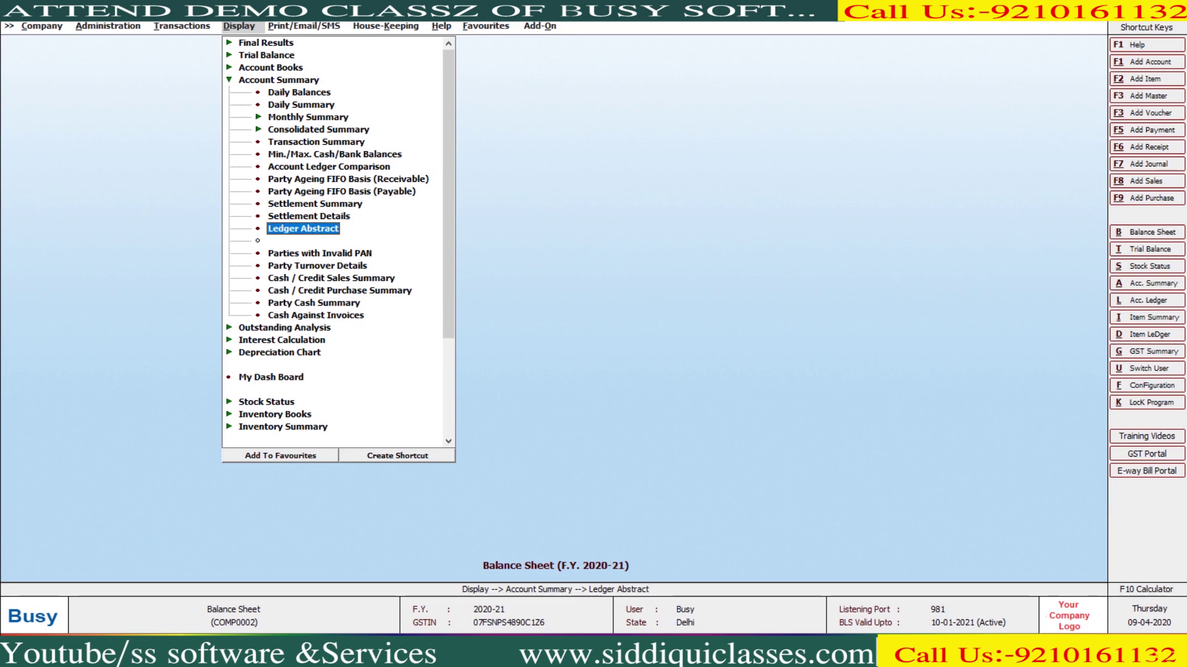
key("Return")
key("Return")
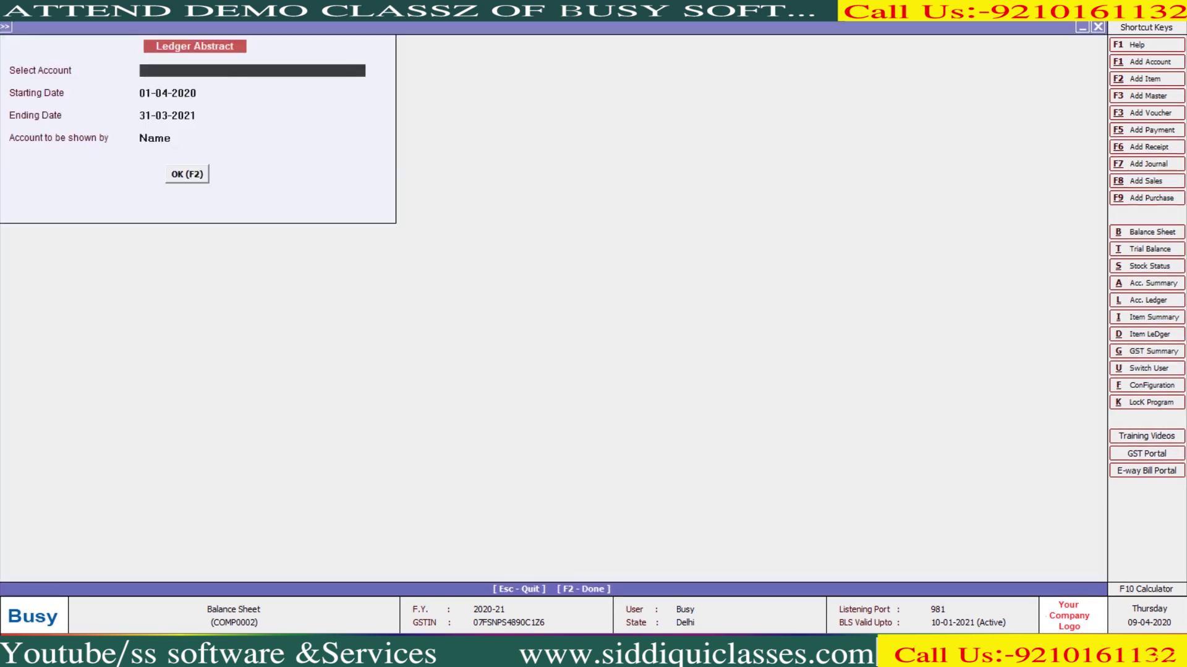
key("Return")
key("F2")
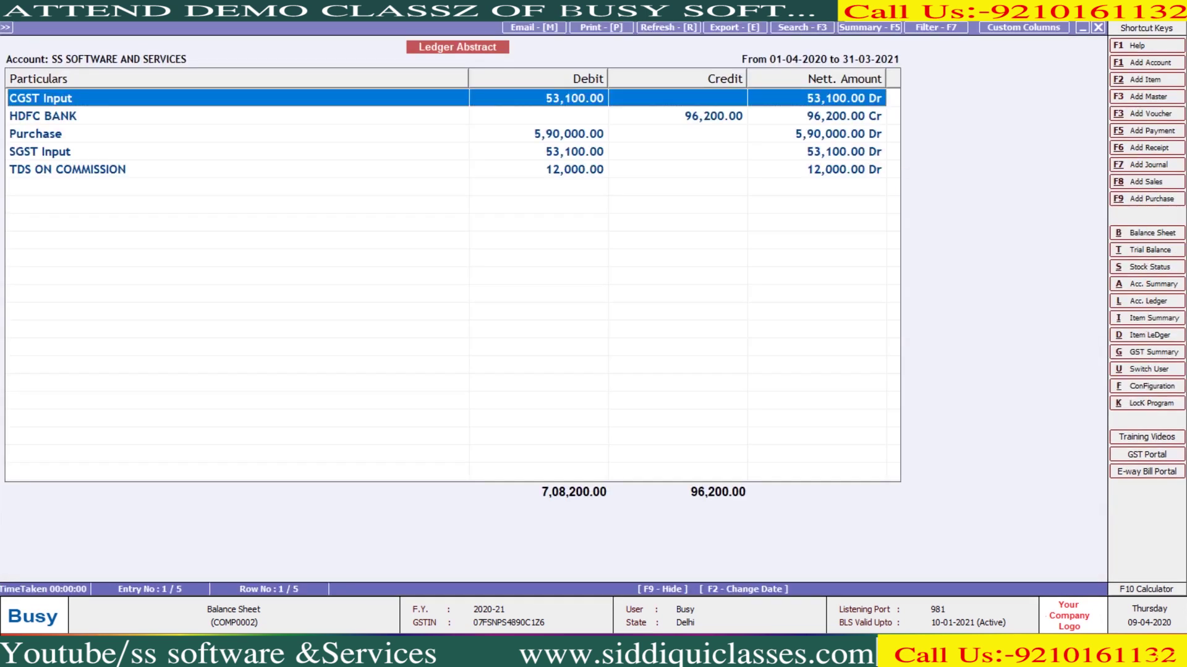
left_click(35, 134)
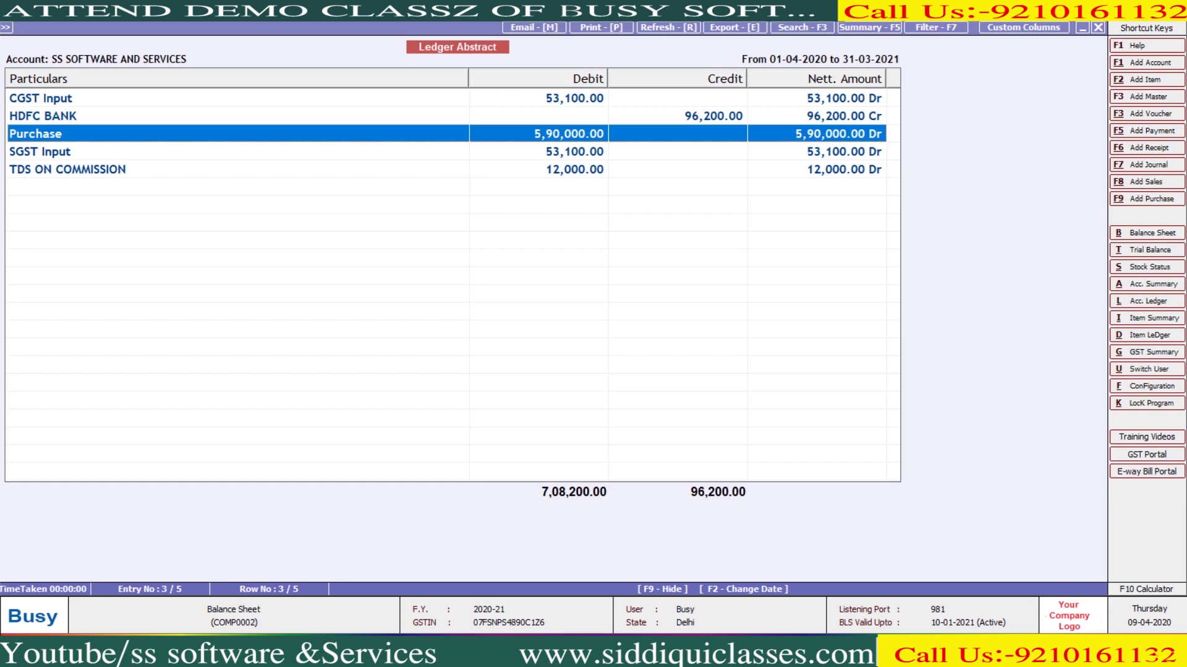
left_click(41, 97)
left_click(40, 152)
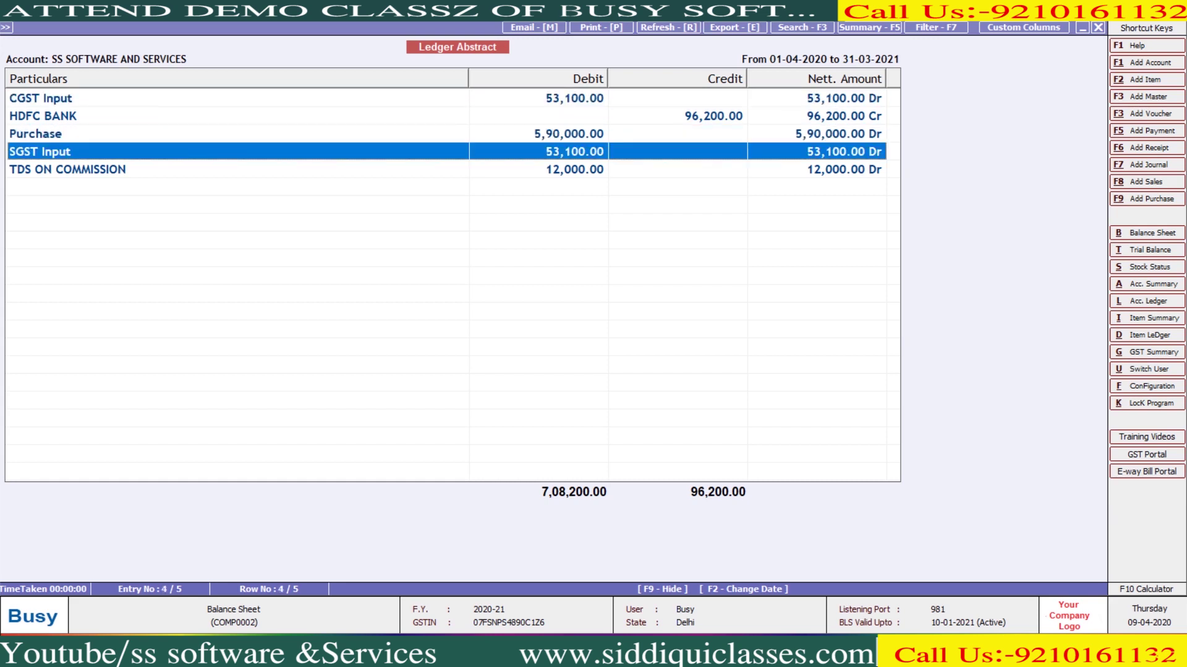
left_click(40, 169)
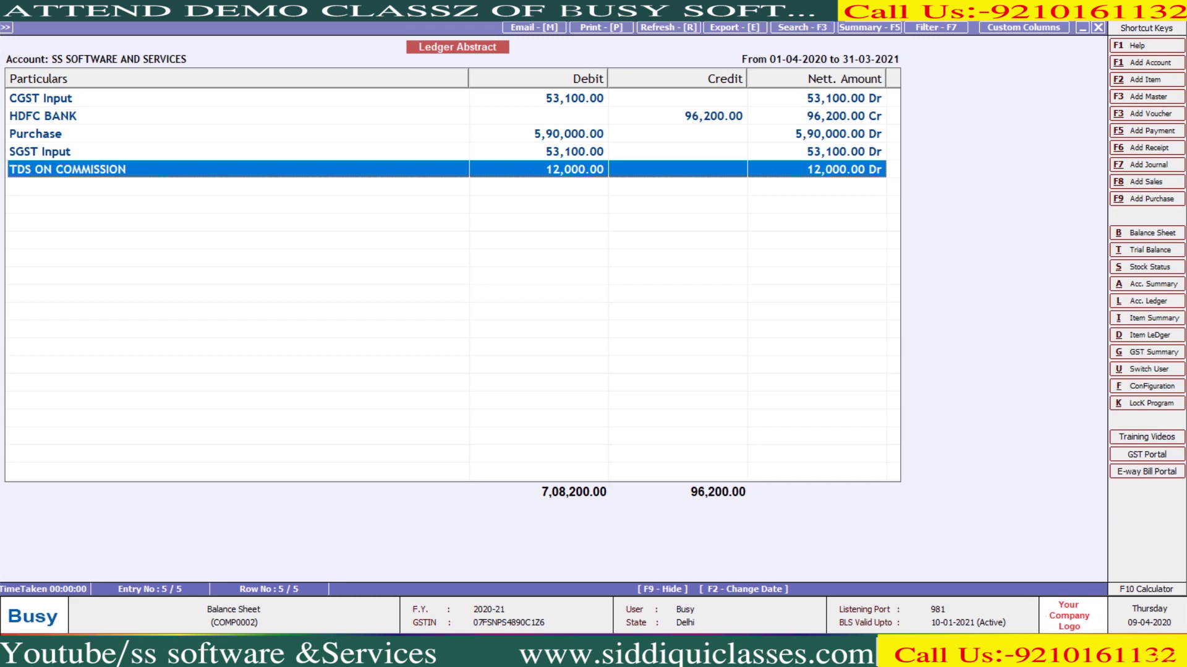
left_click(40, 116)
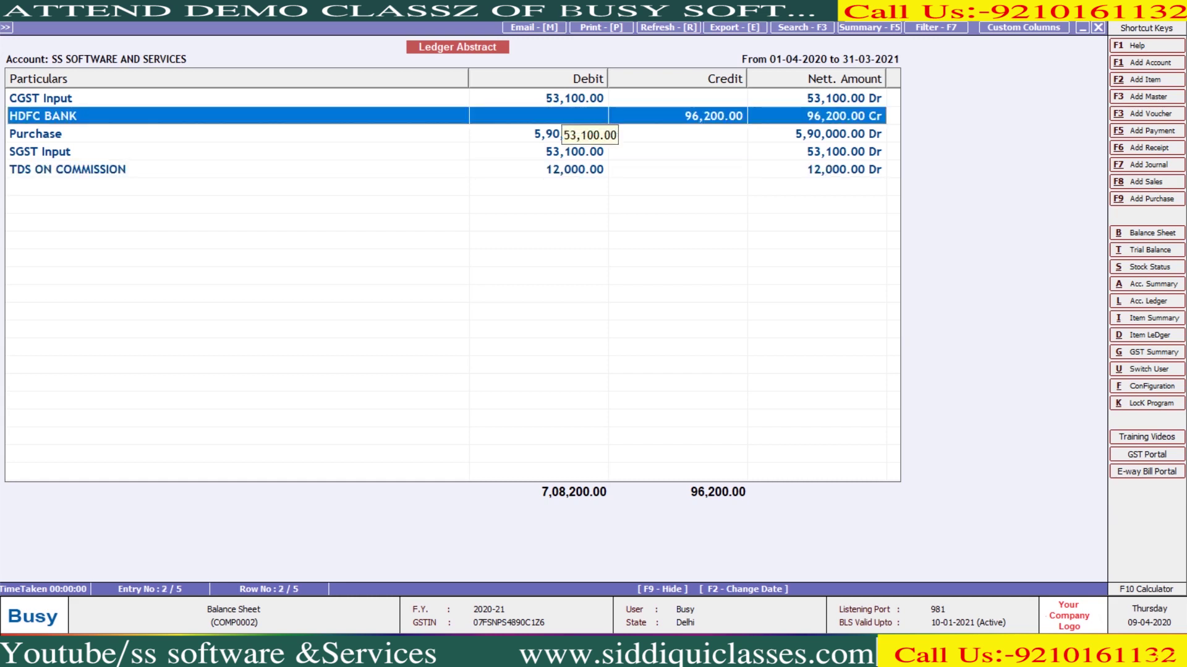
left_click(40, 133)
left_click(40, 97)
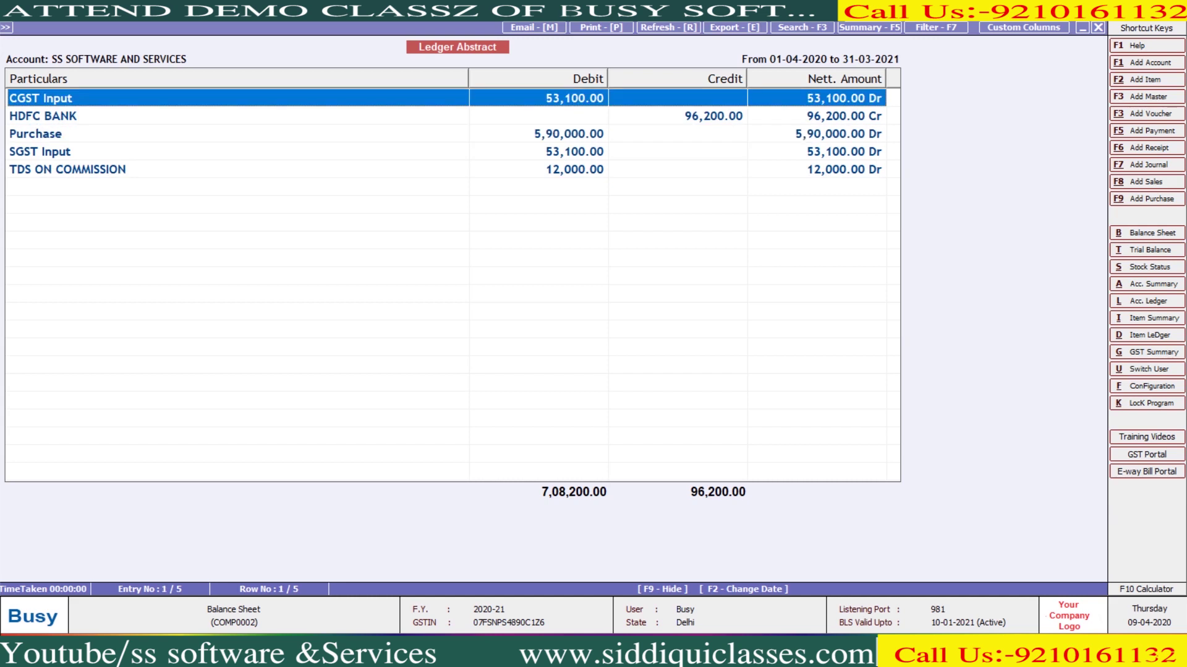
left_click(40, 169)
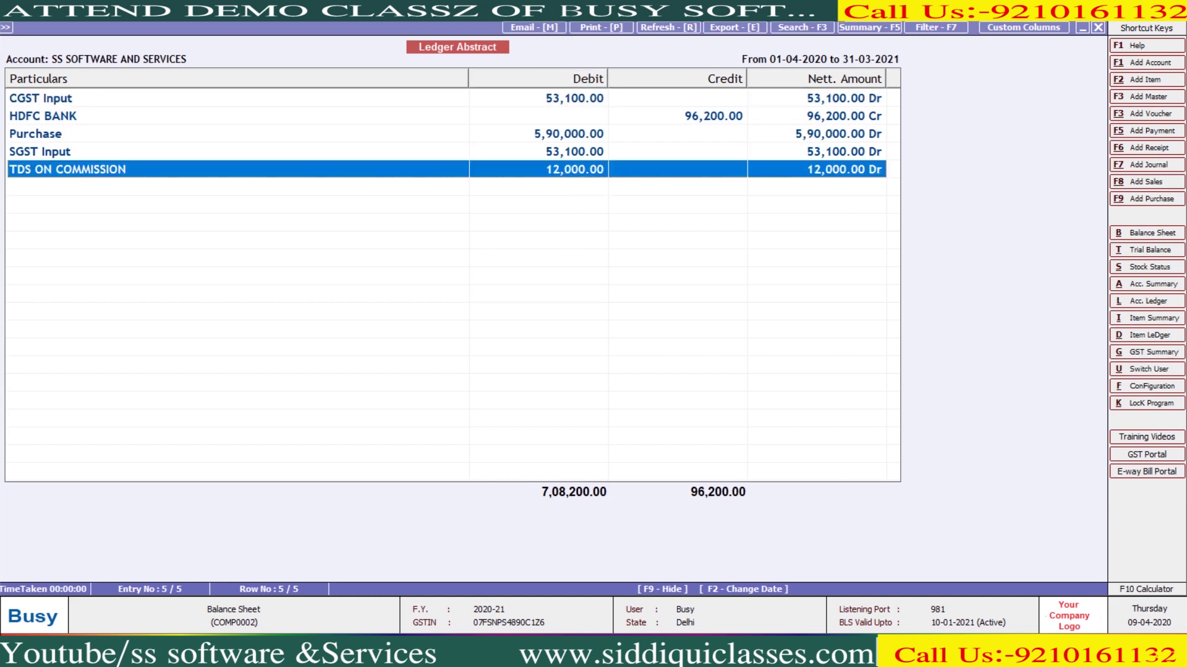
key("Escape")
key("Escape")
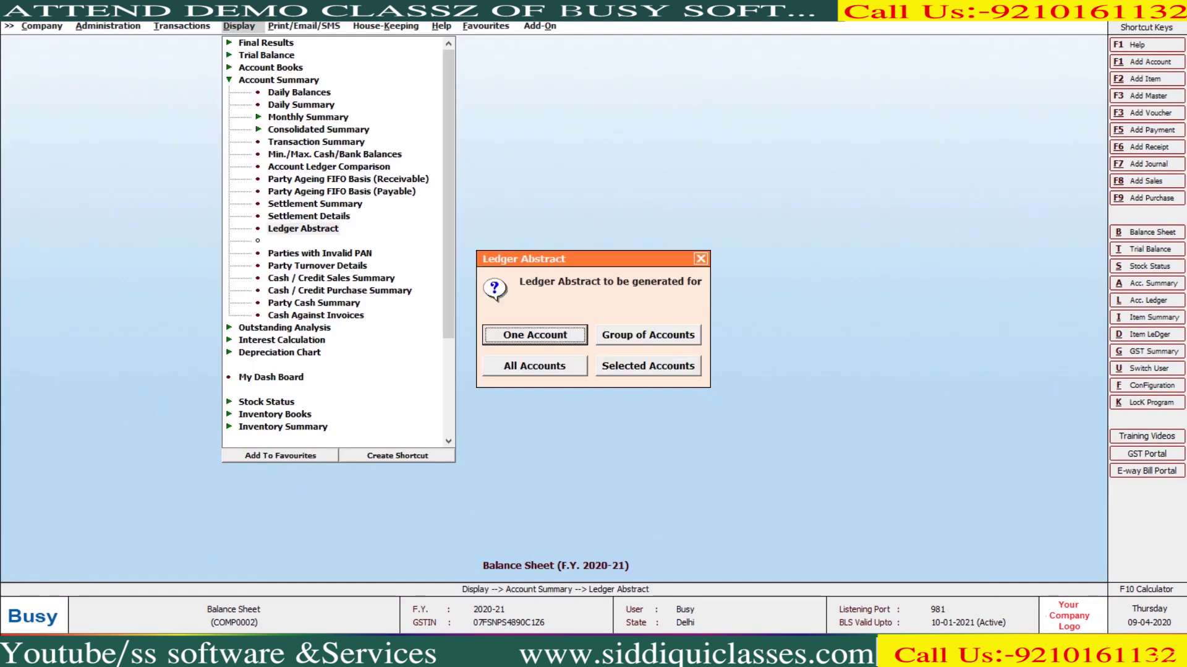
key("Escape")
key("Down")
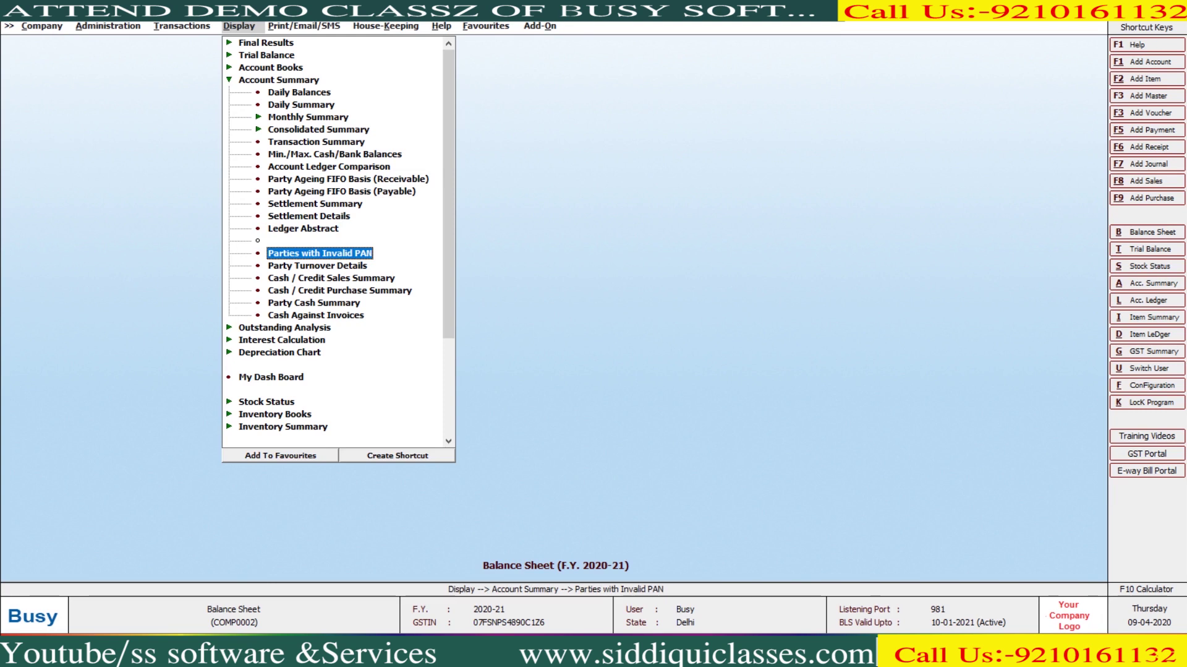
Run Parties with Invalid PAN for single transactions in the Suspense Account group
key("Return")
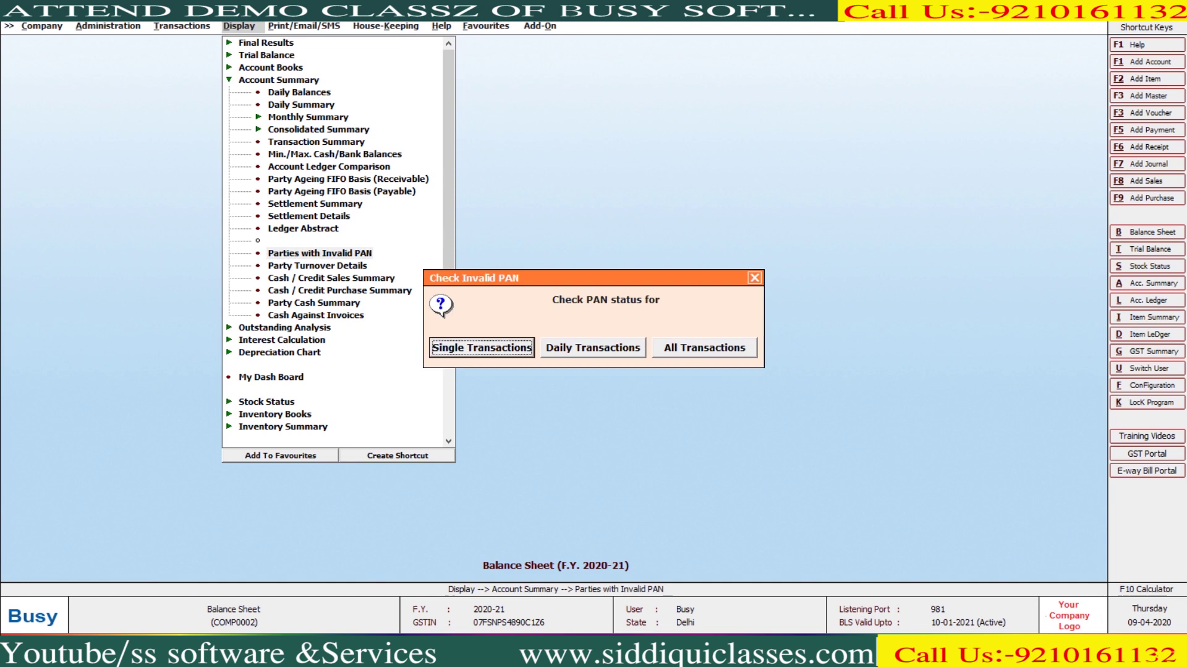
key("Return")
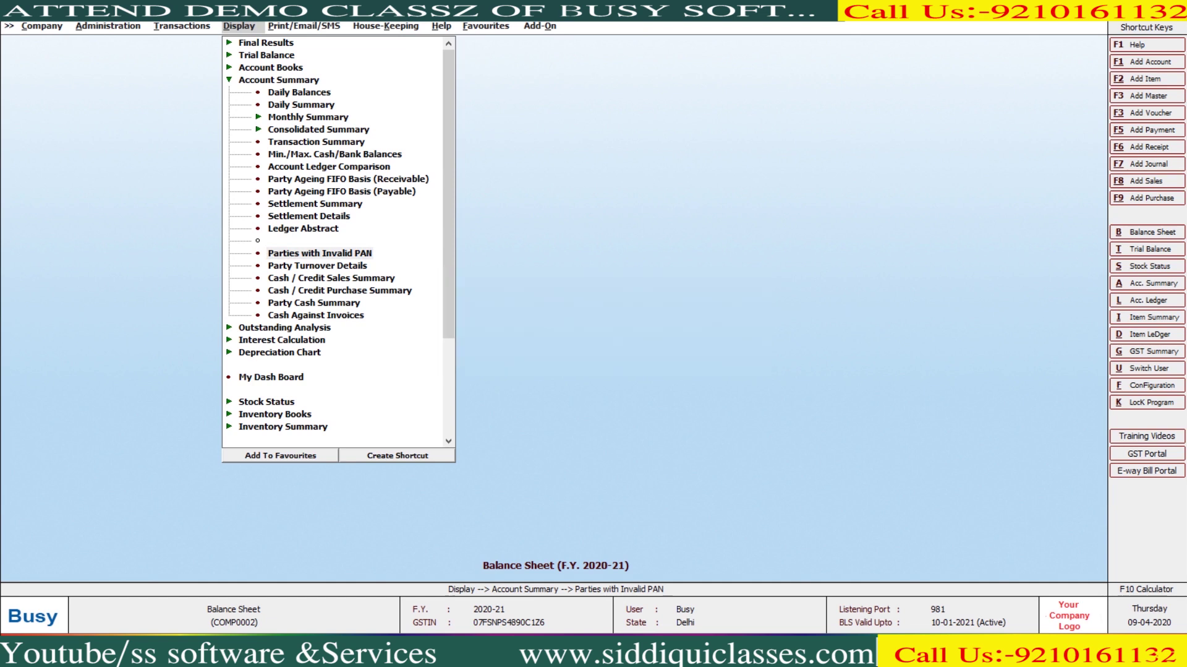
key("Return")
key("Return")
key("Return")
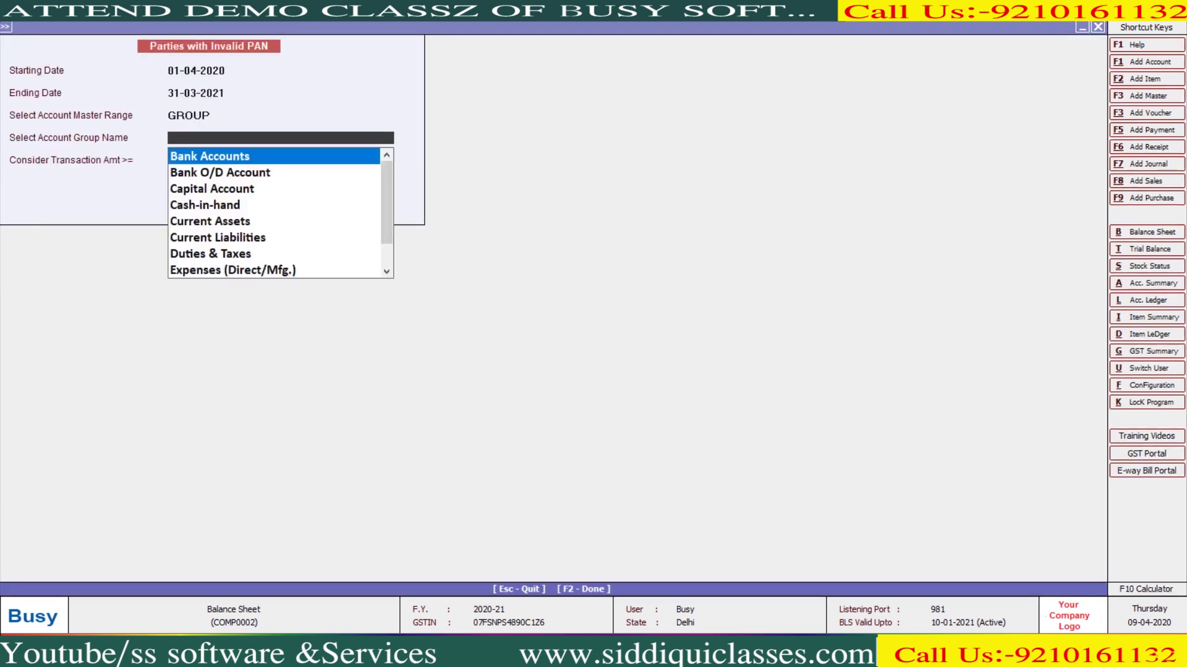
type("su")
key("Down")
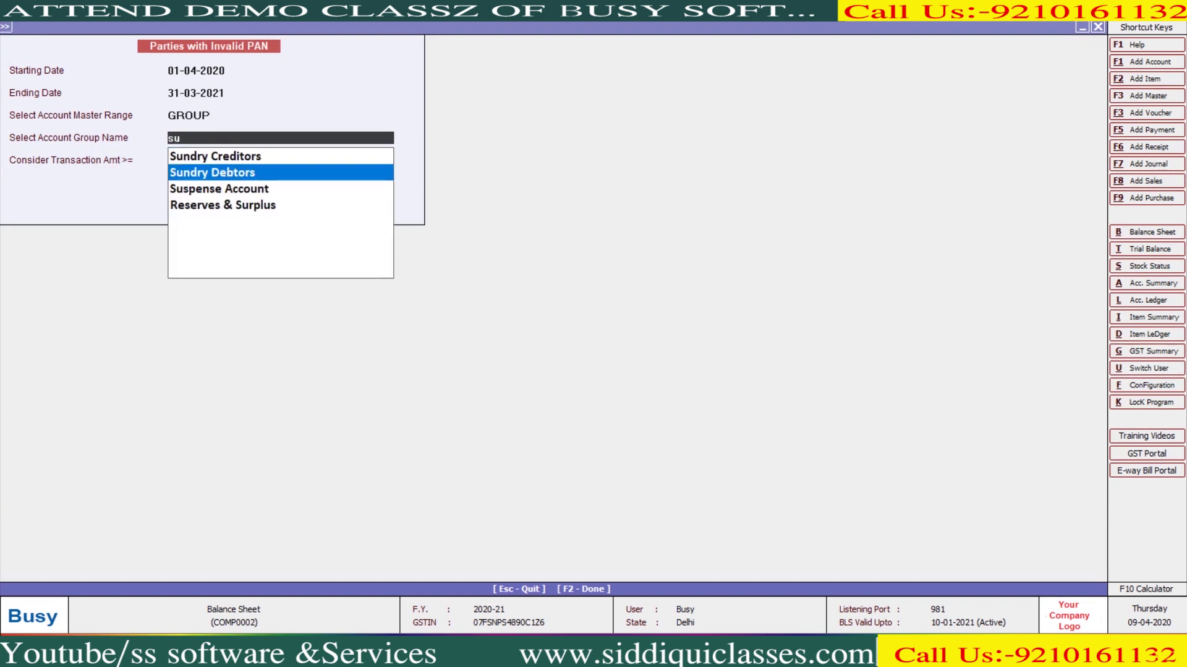
key("Down")
key("Return")
key("Return")
key("Return")
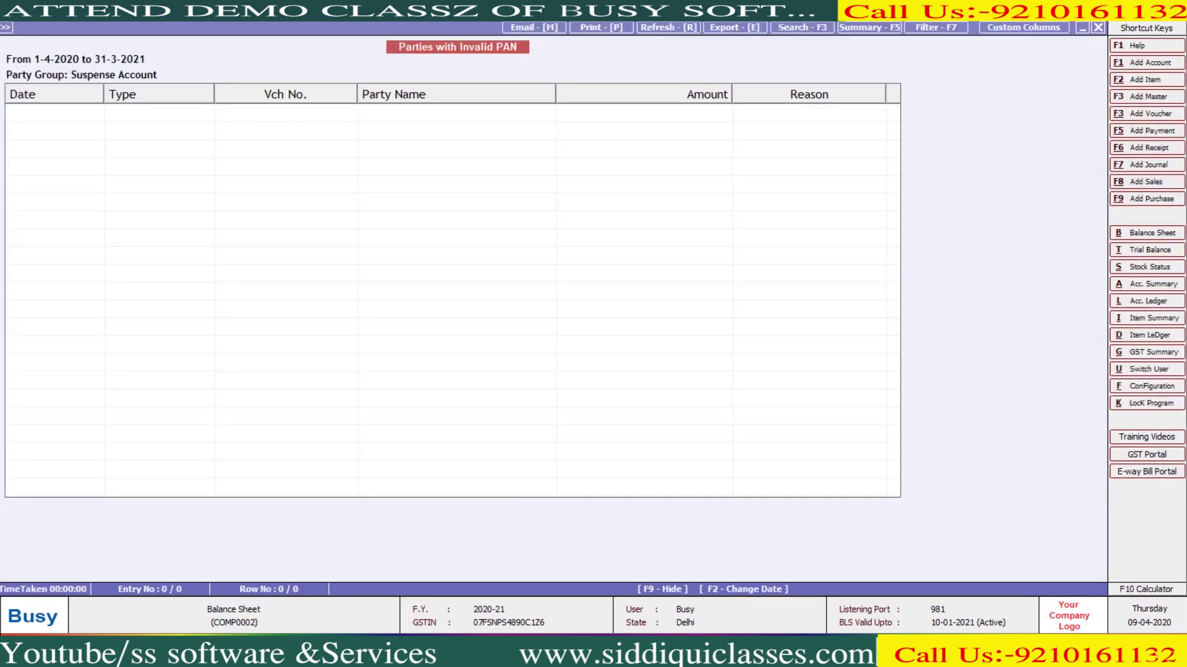
key("Escape")
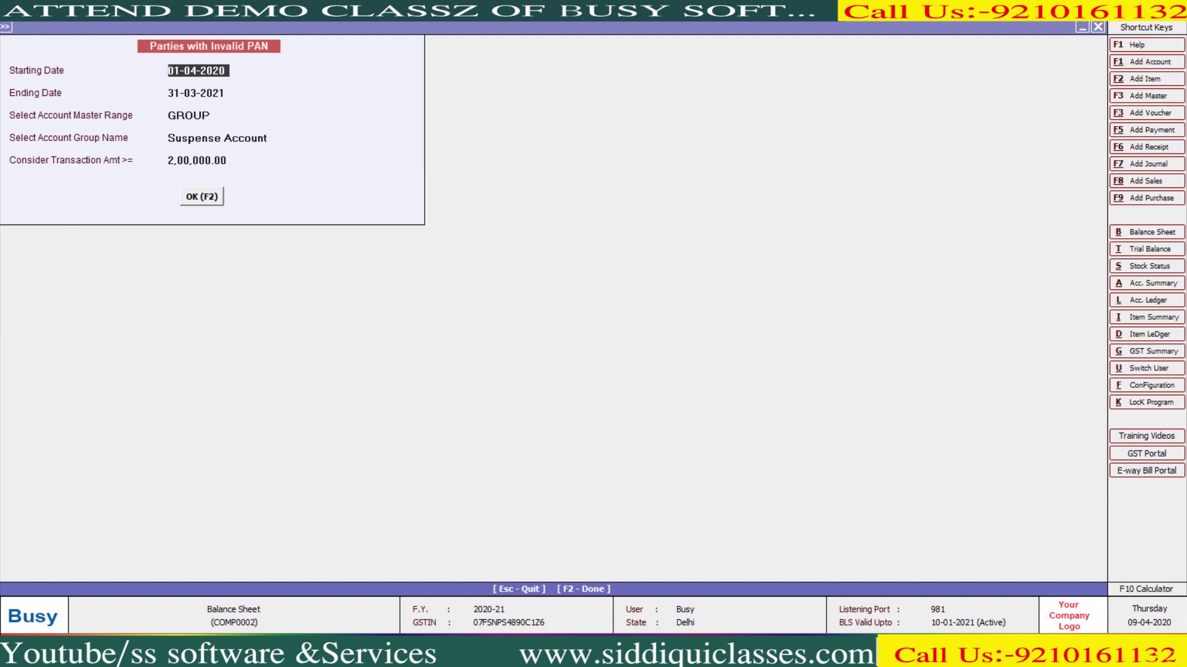
Rerun the report with a 1,00,000 minimum transaction amount
left_click(198, 160)
type("1")
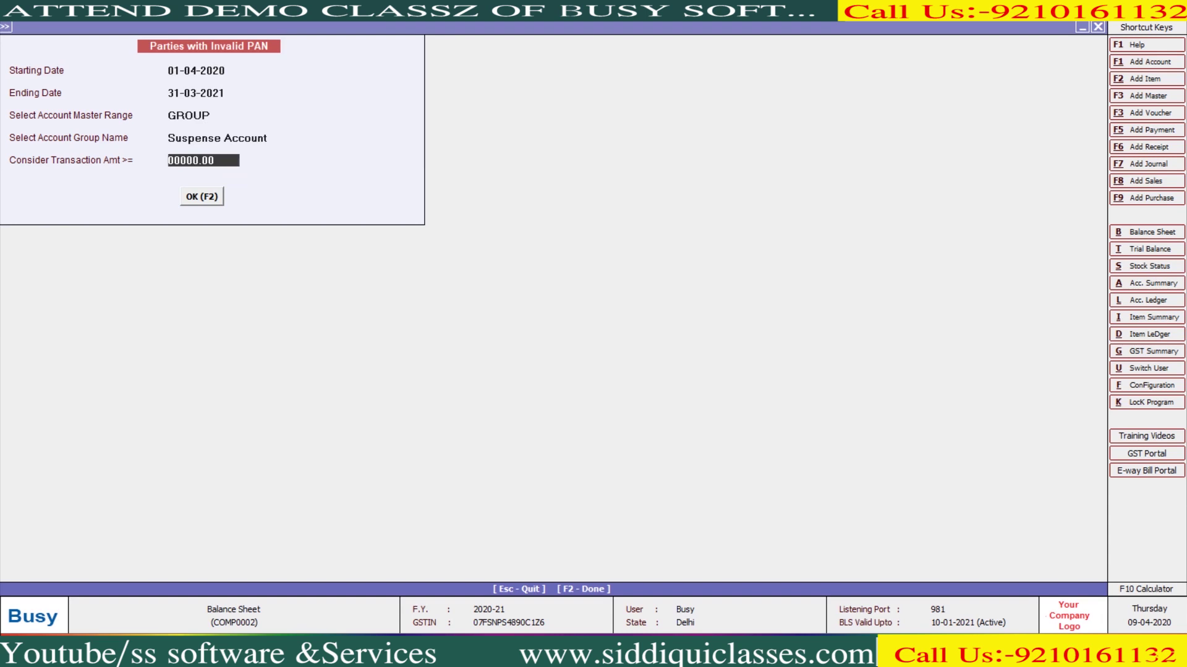
key("Return")
key("Return")
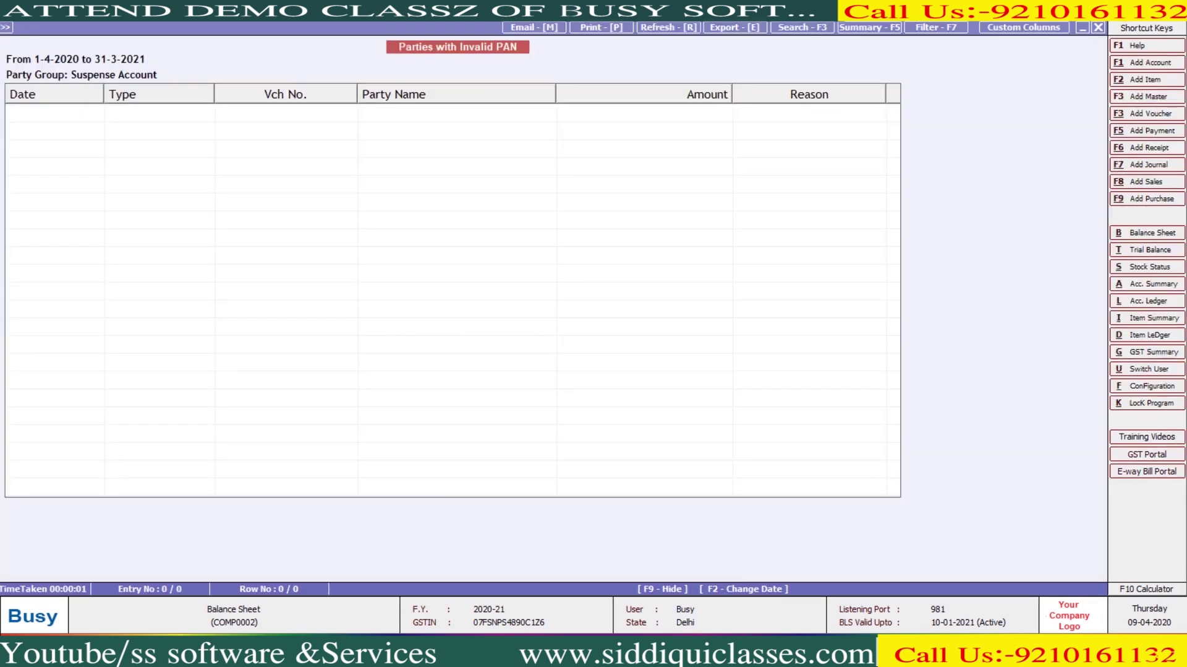
key("Escape")
Rerun it with a 20,000 threshold, then return to the Transactions menu
key("Return")
key("Return")
key("Return")
key("Return")
key("Up")
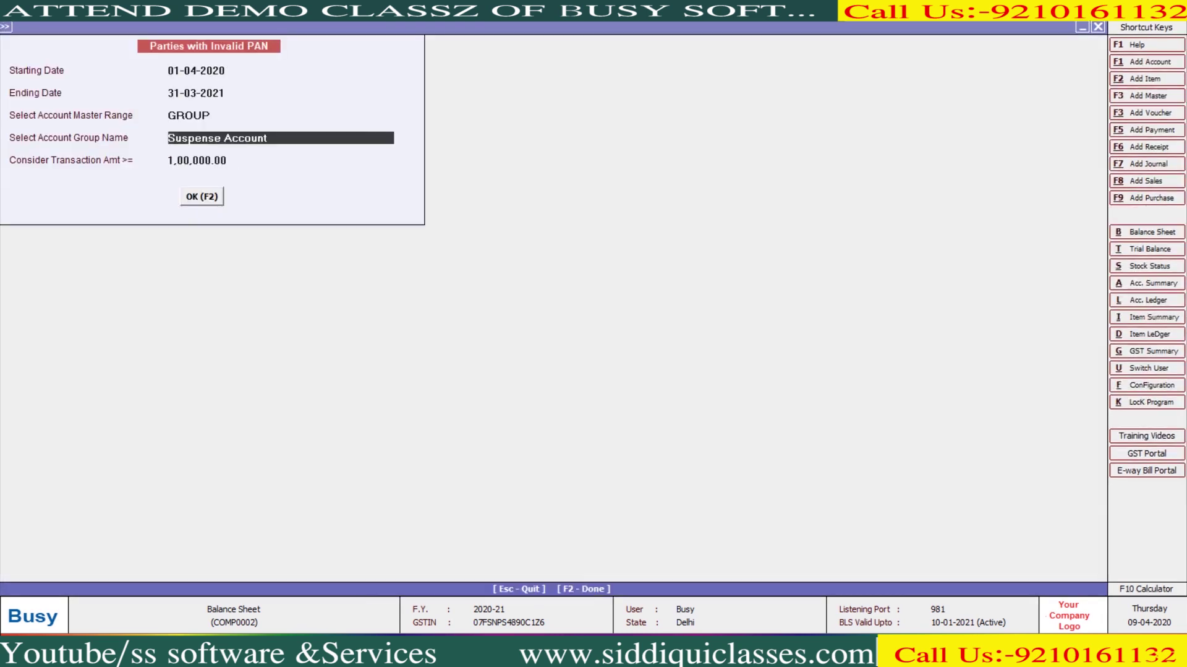
key("Return")
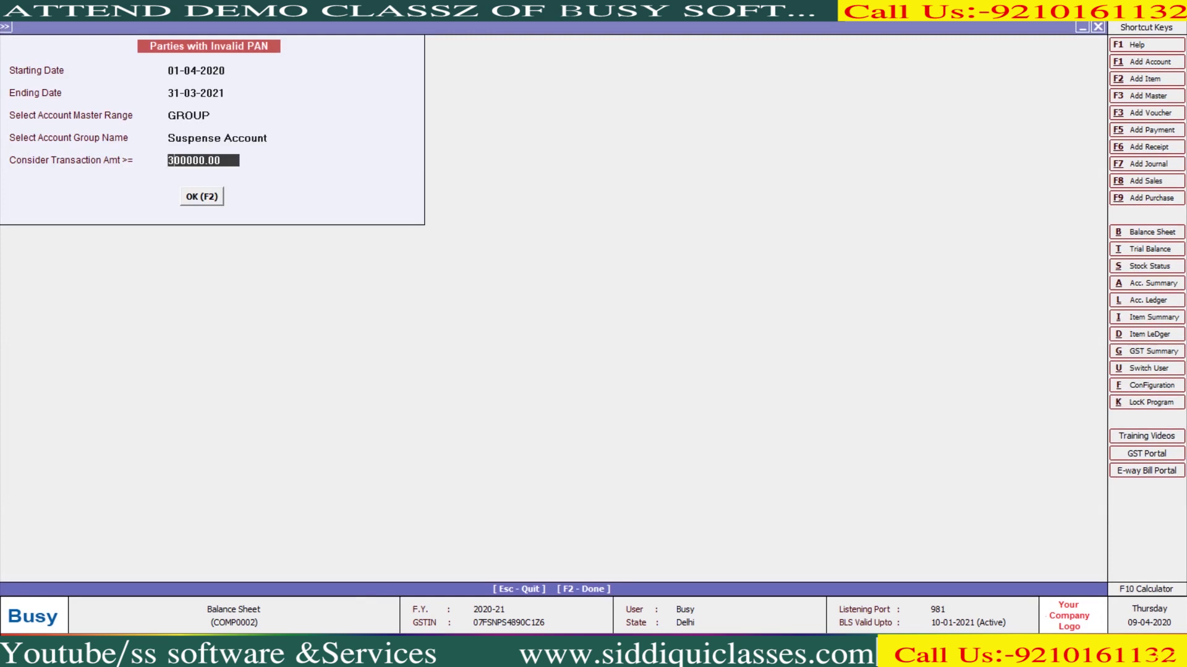
type("20000")
key("Return")
key("Return")
key("Escape")
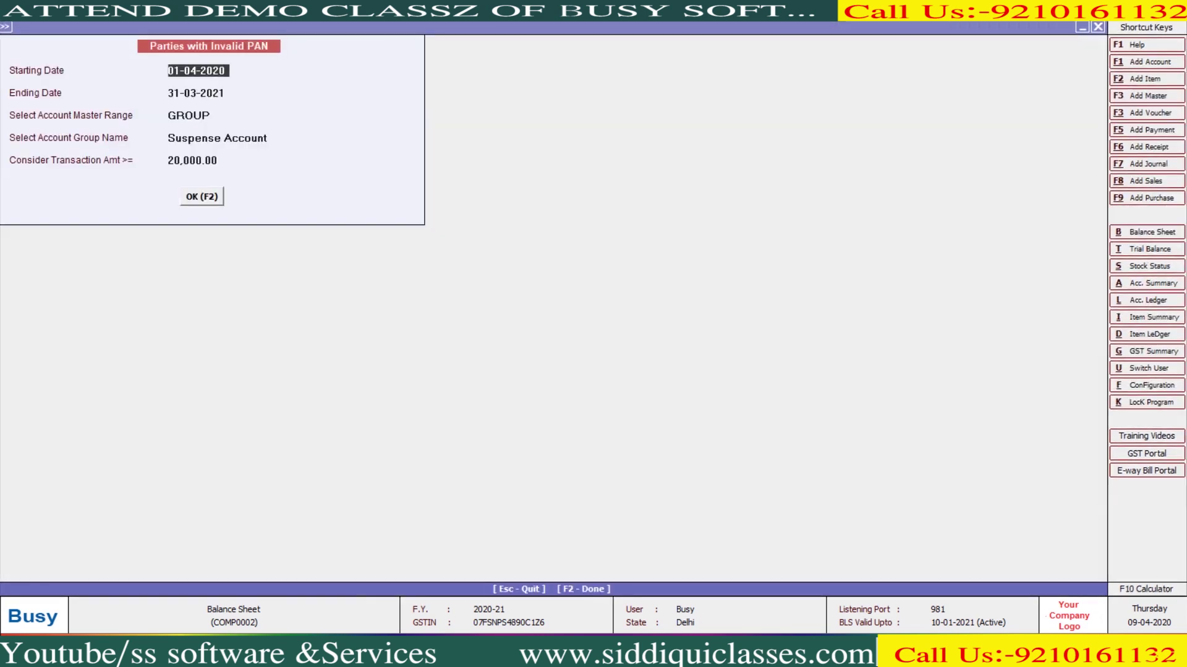
key("Escape")
key("Escape")
key("Left")
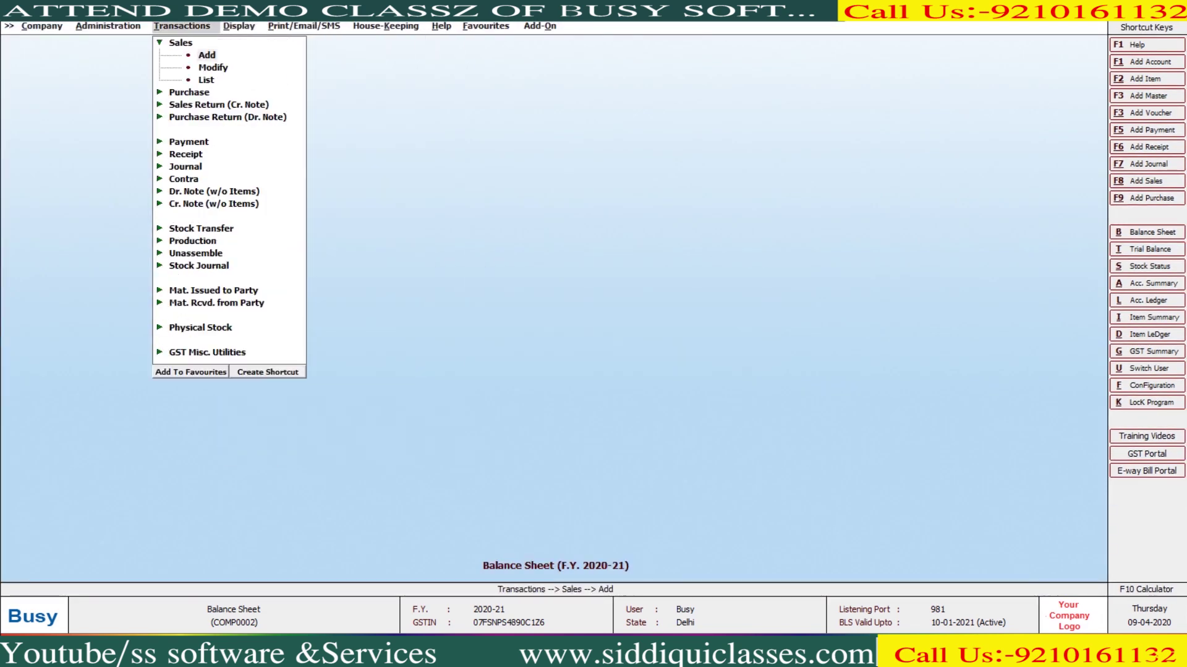
Start a sales voucher and create new party Abc under Sundry Debtors
key("Return")
key("Return")
key("Return")
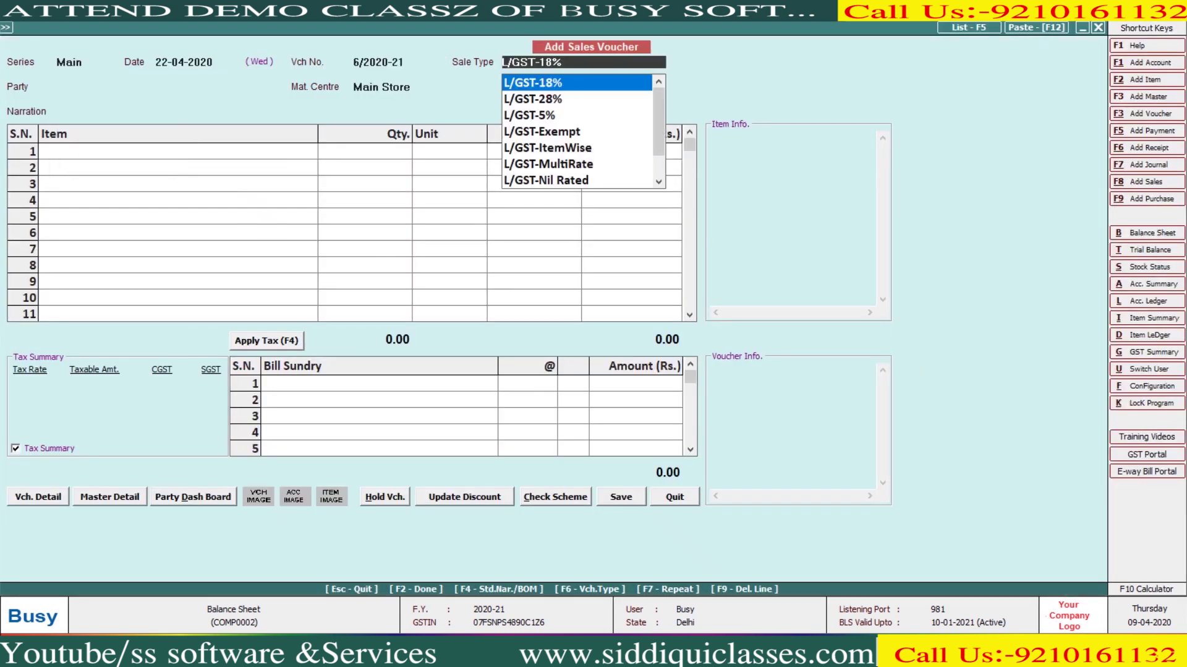
key("alt+F1")
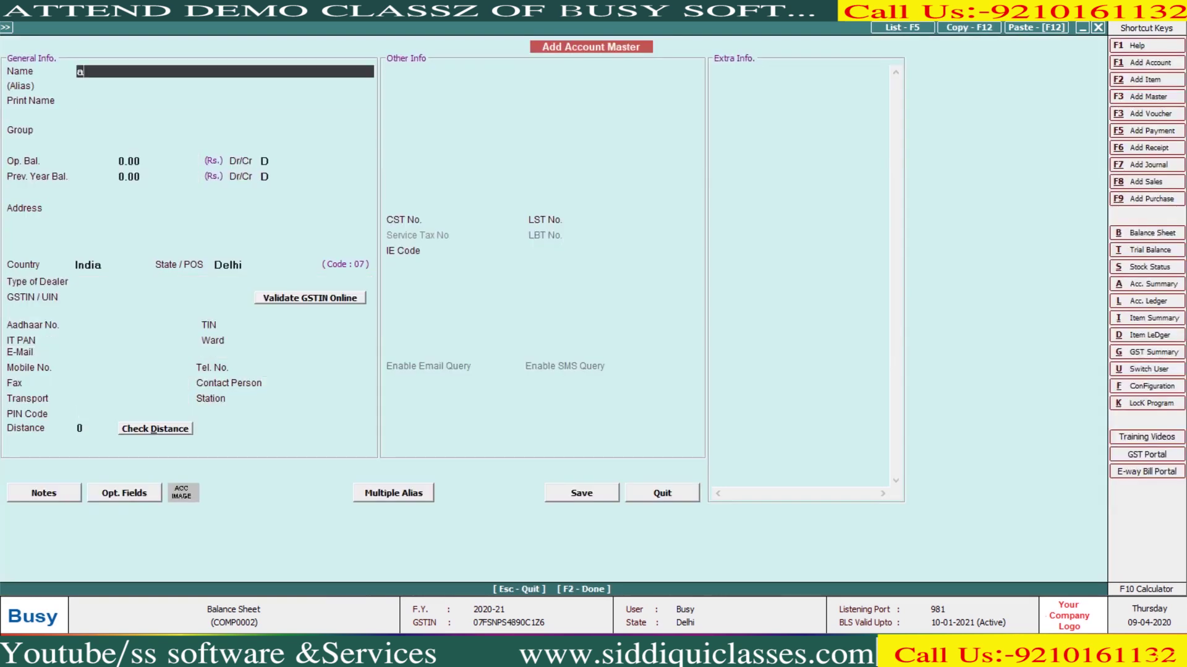
type("Abc")
key("Return")
key("Return")
type("sun")
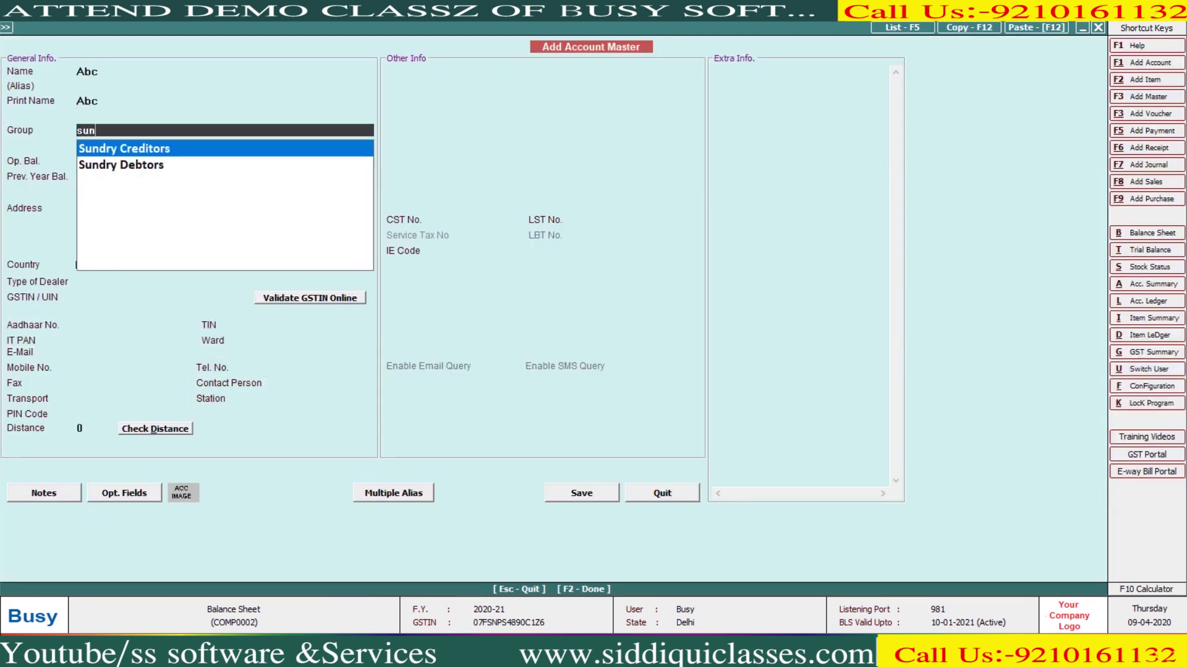
key("Down")
key("Return")
key("Return")
key("Return")
key("Return")
key("Return")
key("Return")
key("Return")
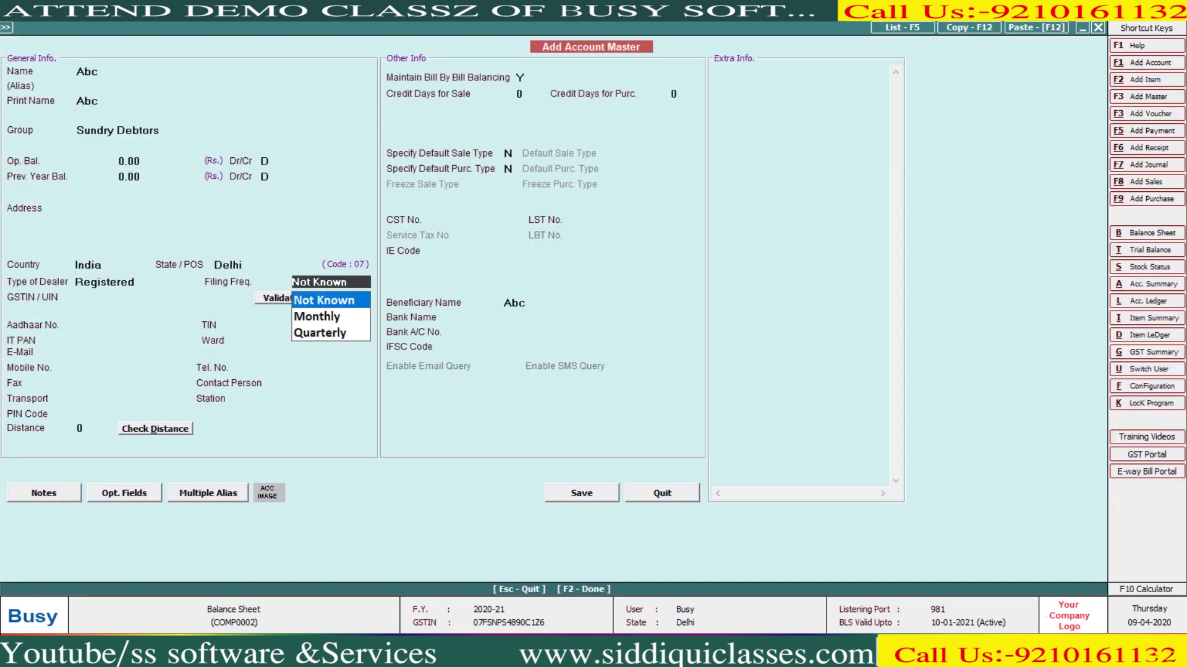
key("Return")
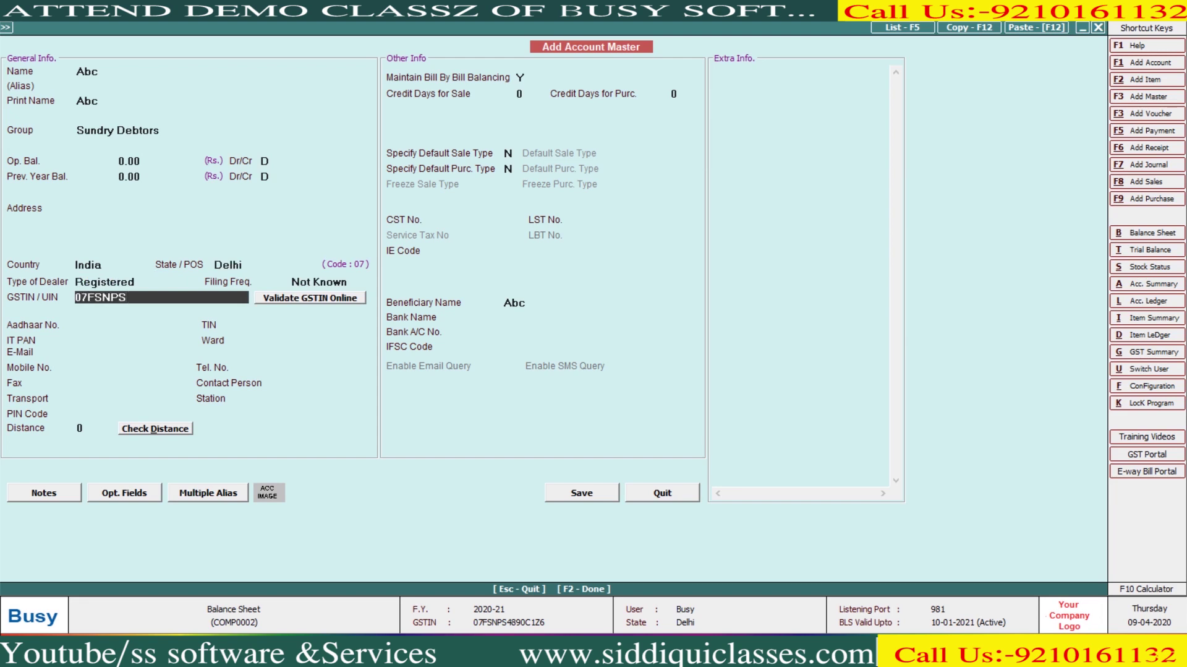
Enter Abc's GSTIN, accept the GSTIN warnings and save the account
key("Return")
key("Left")
key("Return")
key("Return")
key("Return")
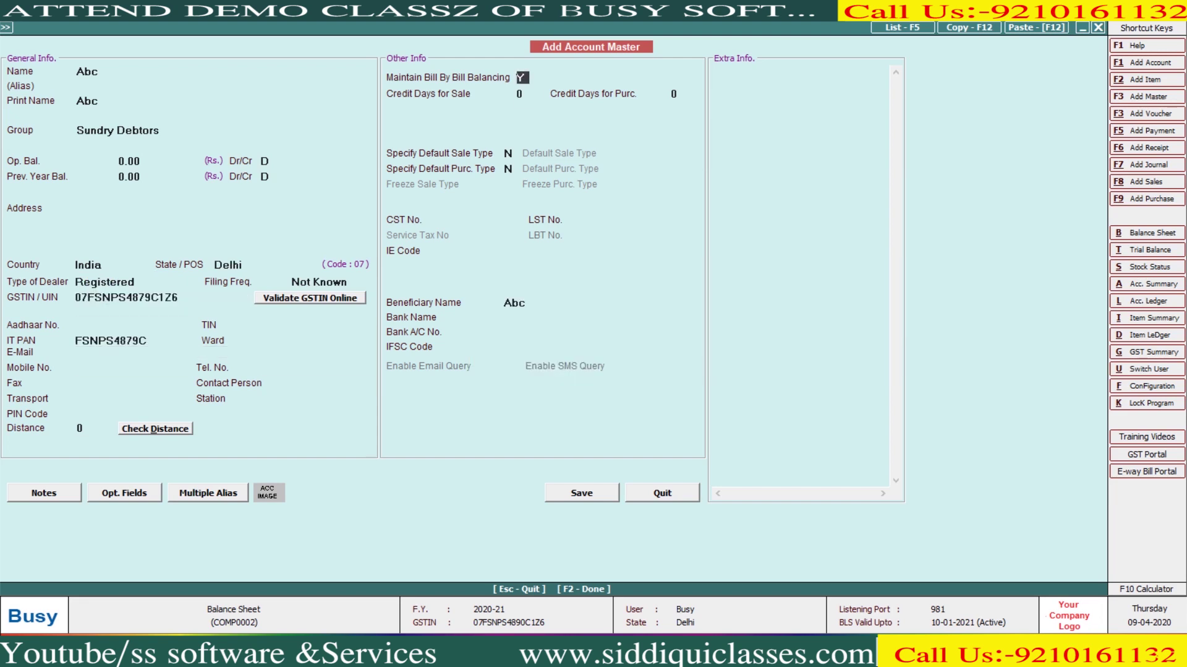
key("n")
key("Return")
key("Return")
key("Return")
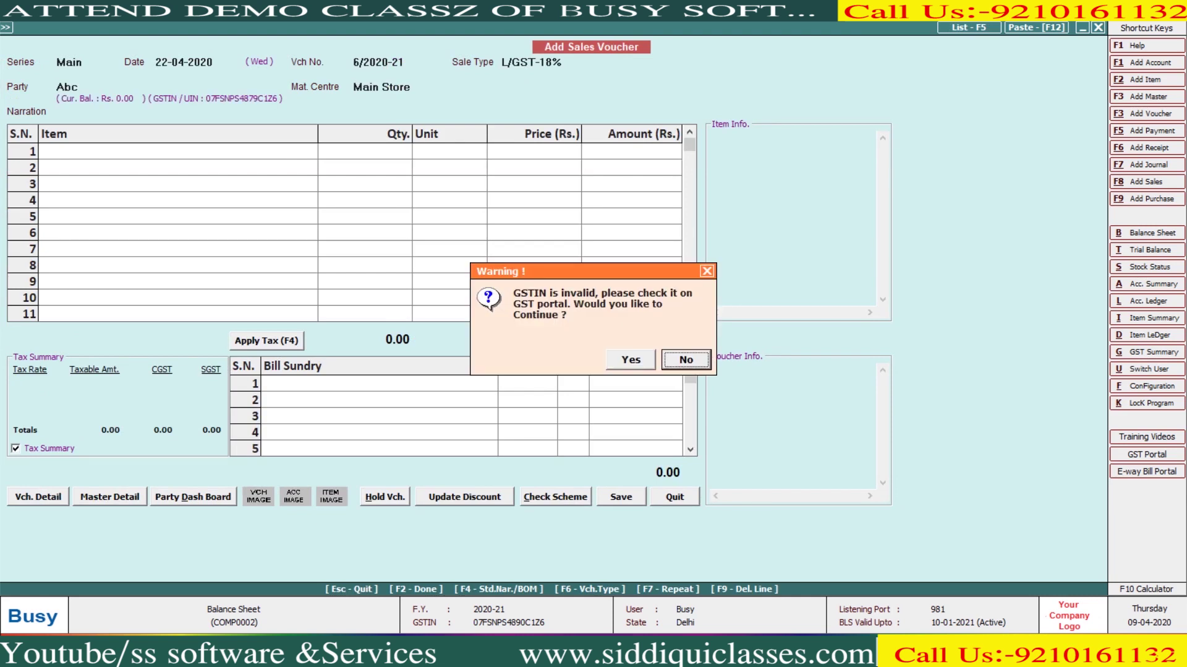
key("Left")
key("Return")
key("Return")
Sell 10 BUSY SOFTWARE plus a 60,000 packing charge, saving the 2,10,000 voucher unprinted
key("Return")
type("10")
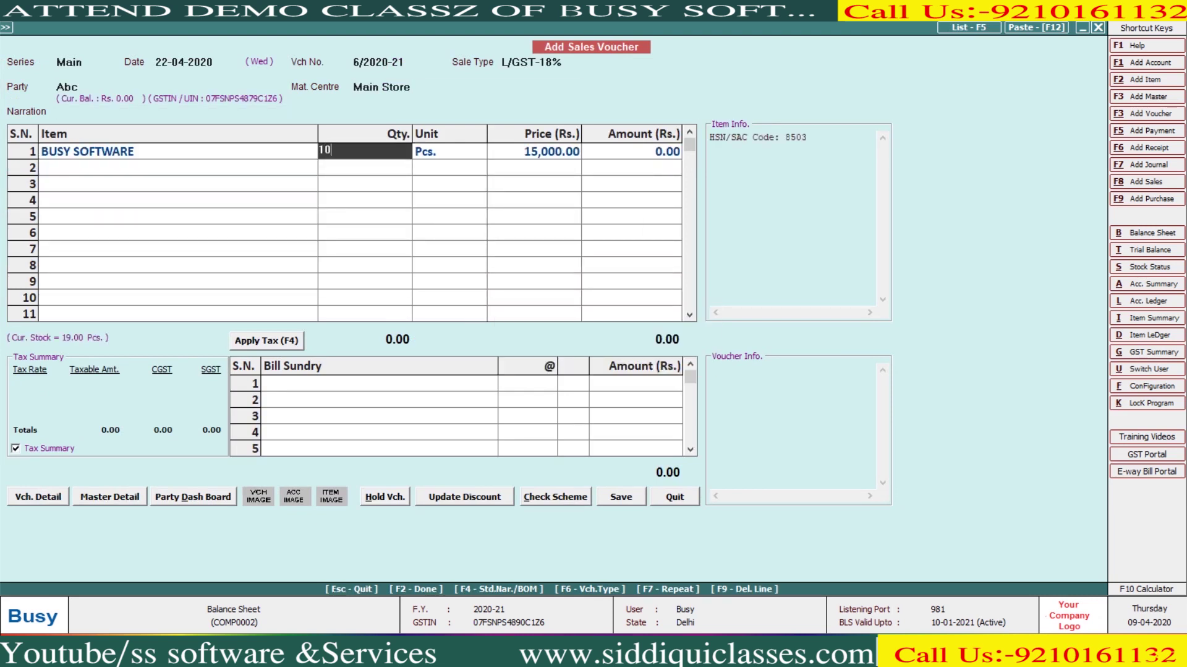
key("Return")
key("Return")
key("Return")
key("Return")
key("Return")
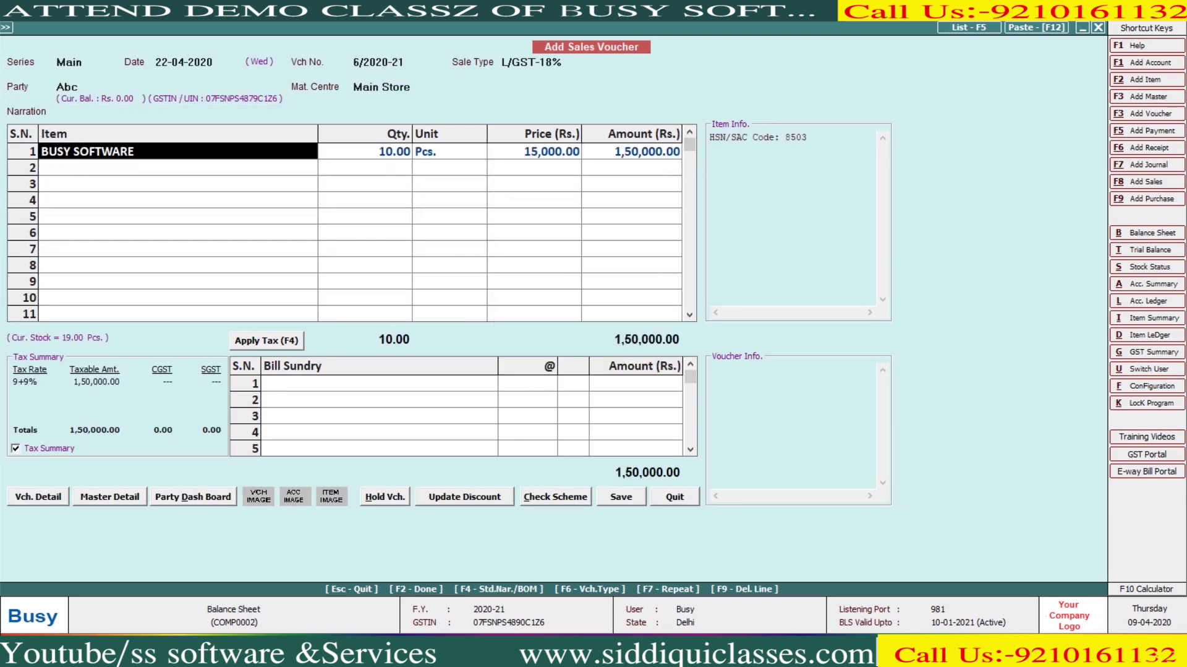
key("Return")
key("Return")
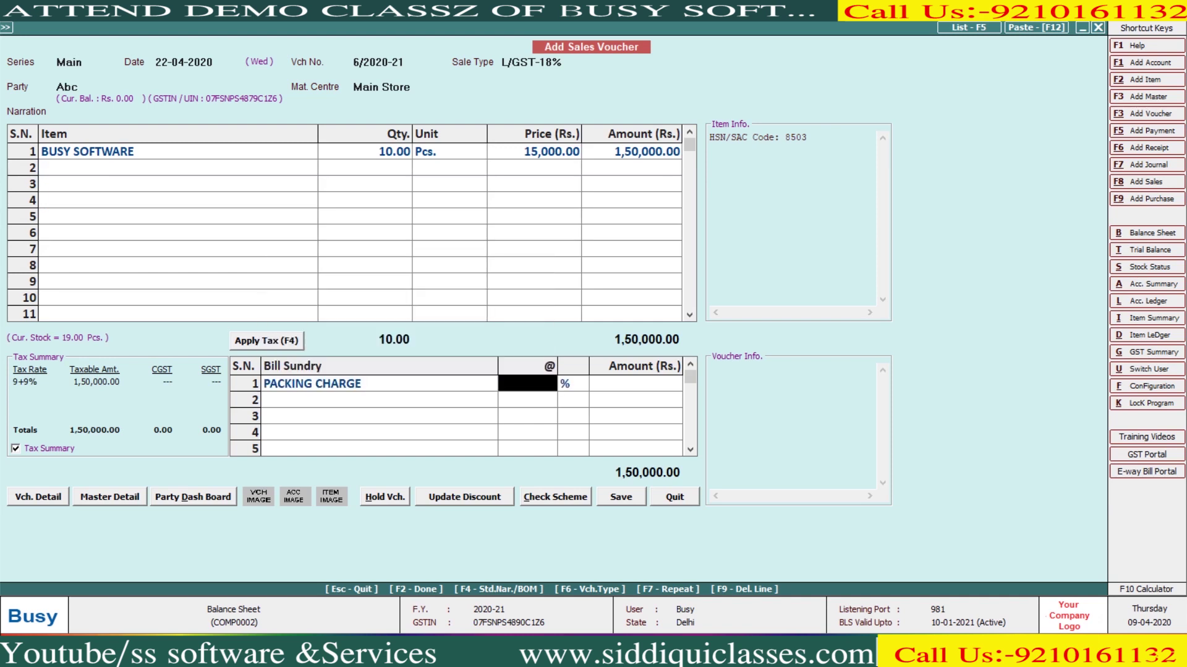
key("Return")
type("6")
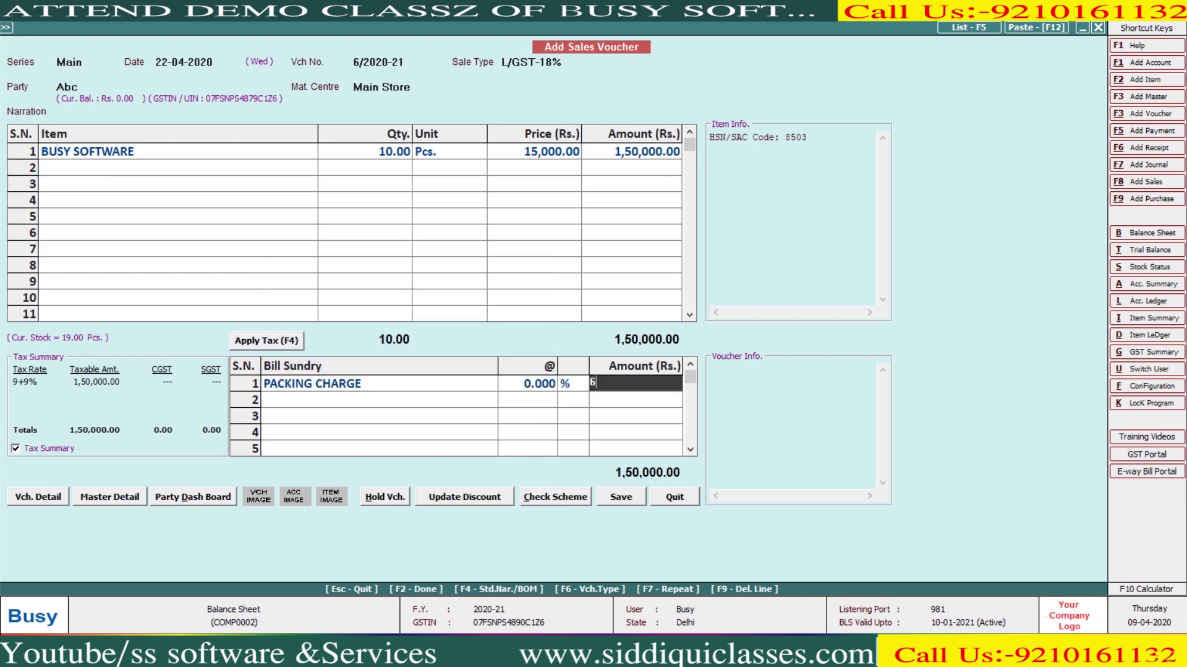
type("000")
key("Return")
key("Up")
type("060000")
key("Return")
key("Return")
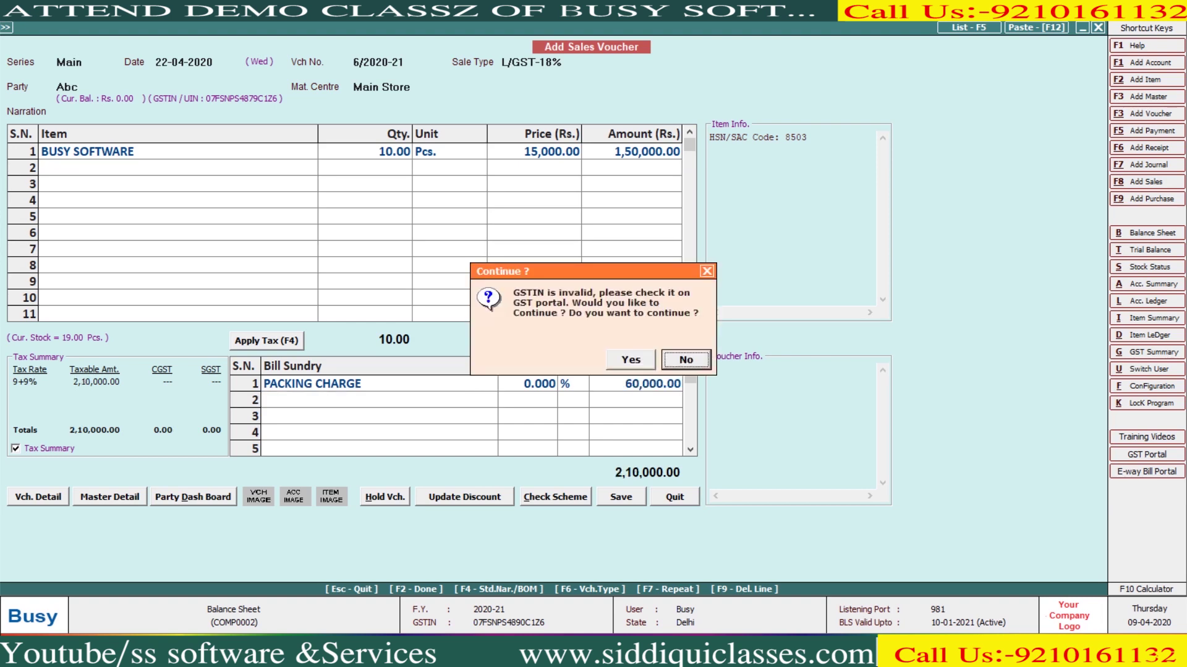
key("y")
key("y")
key("y")
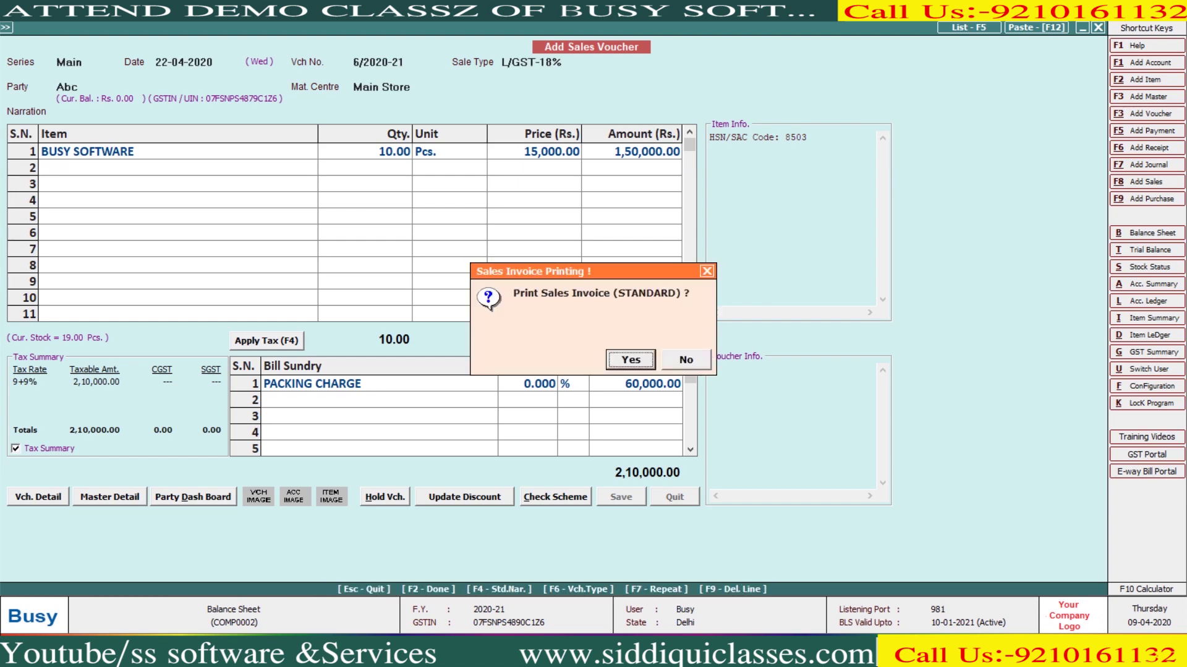
key("n")
key("Escape")
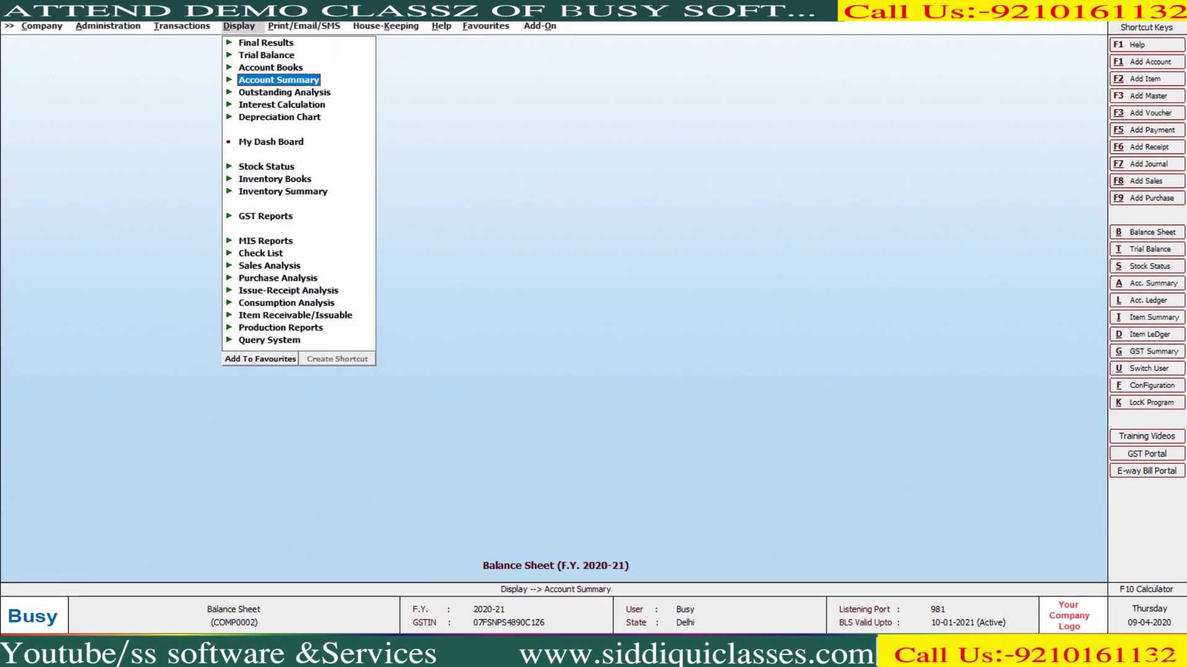
Run the Parties with Invalid PAN report with its default options
key("Return")
key("Down")
key("Down")
key("Down")
key("Down")
key("Down")
key("Down")
key("Down")
key("Down")
key("Down")
key("Down")
key("Down")
key("Down")
key("Down")
key("Down")
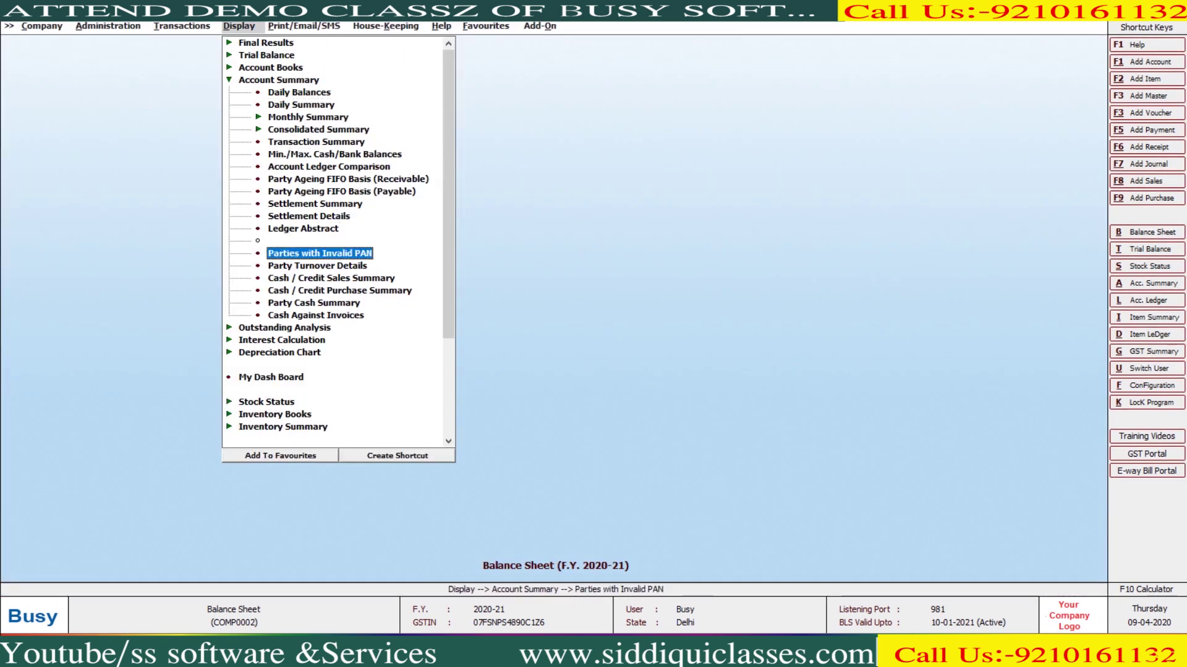
key("Return")
key("Return")
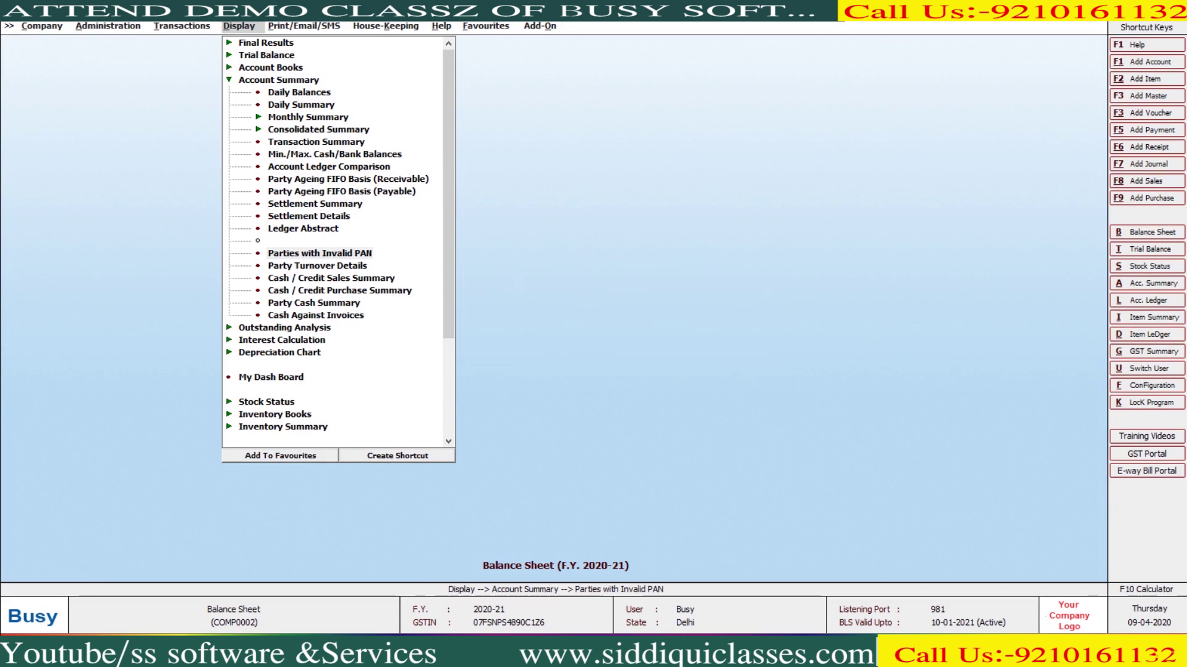
key("F2")
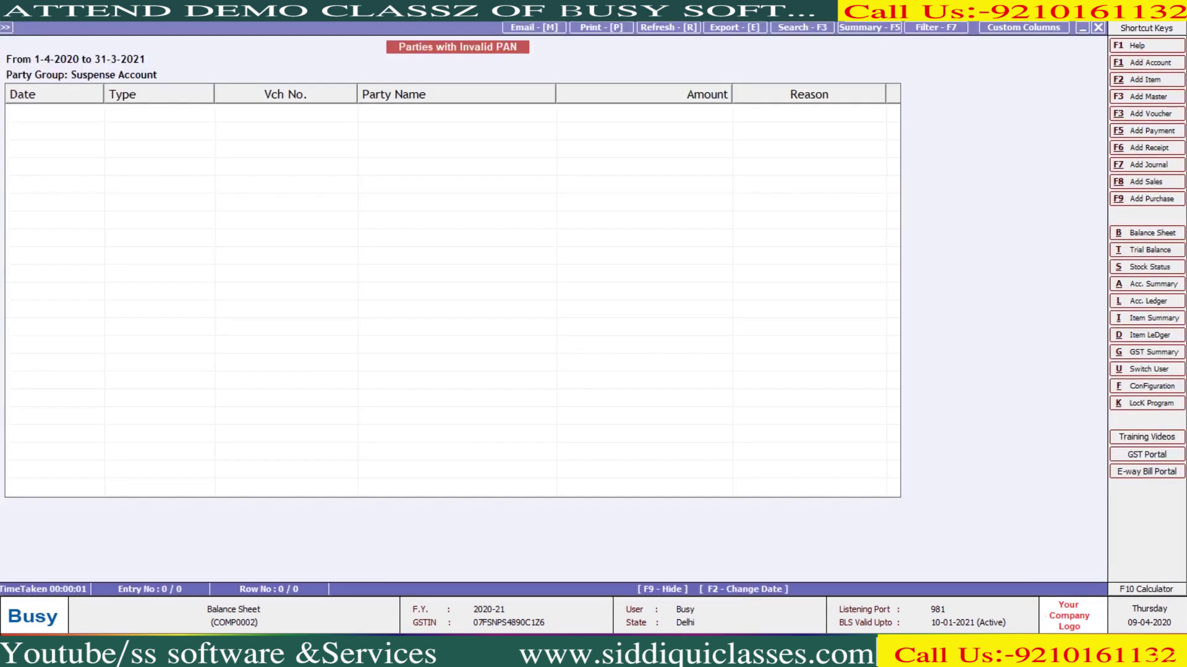
Rerun it for Sundry Debtors, flagging an 85,668.00 sale lacking PAN, then close it
key("Escape")
key("Return")
key("Return")
key("Return")
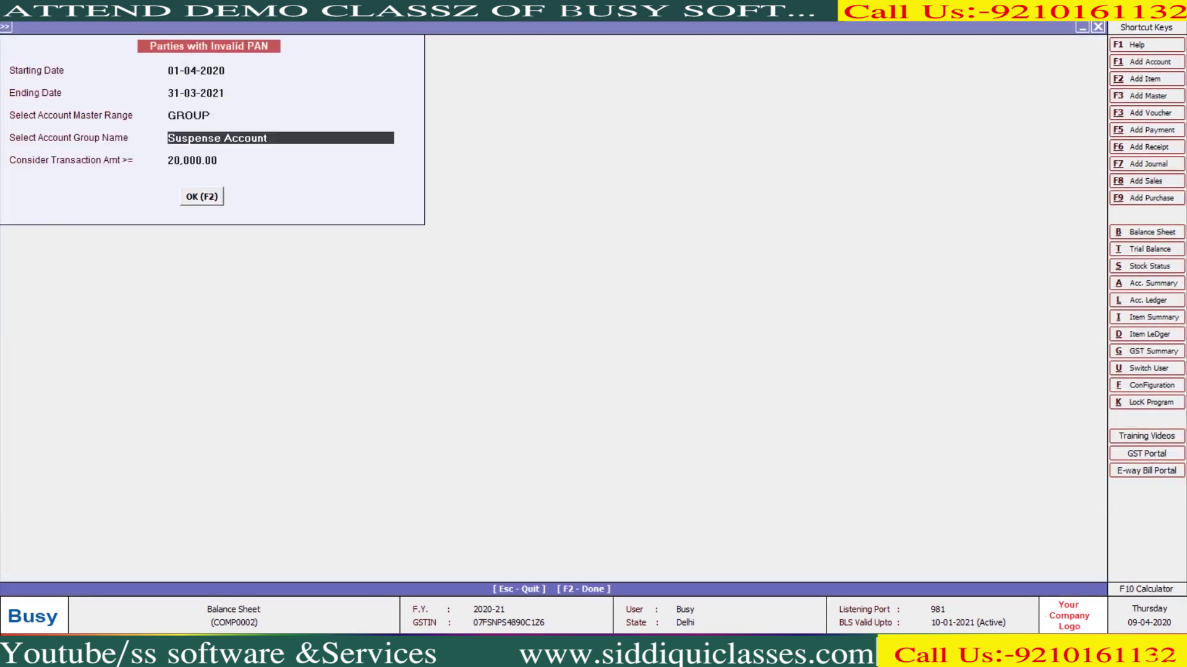
key("BackSpace")
type("sun")
key("Down")
key("Return")
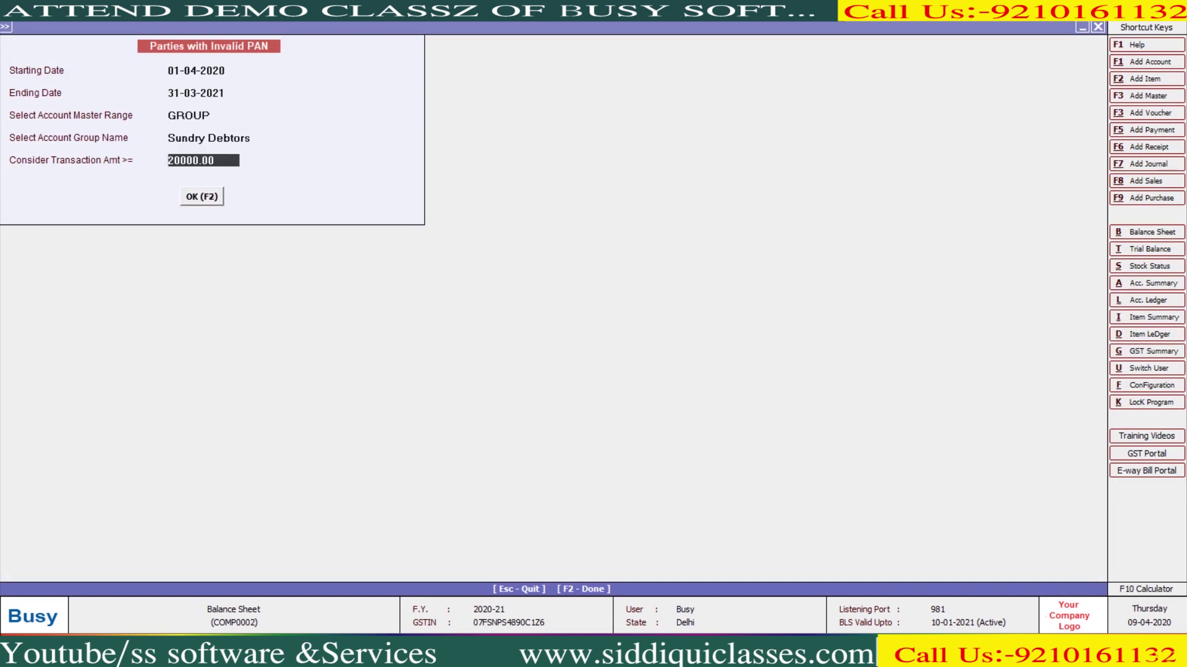
key("Return")
key("Return")
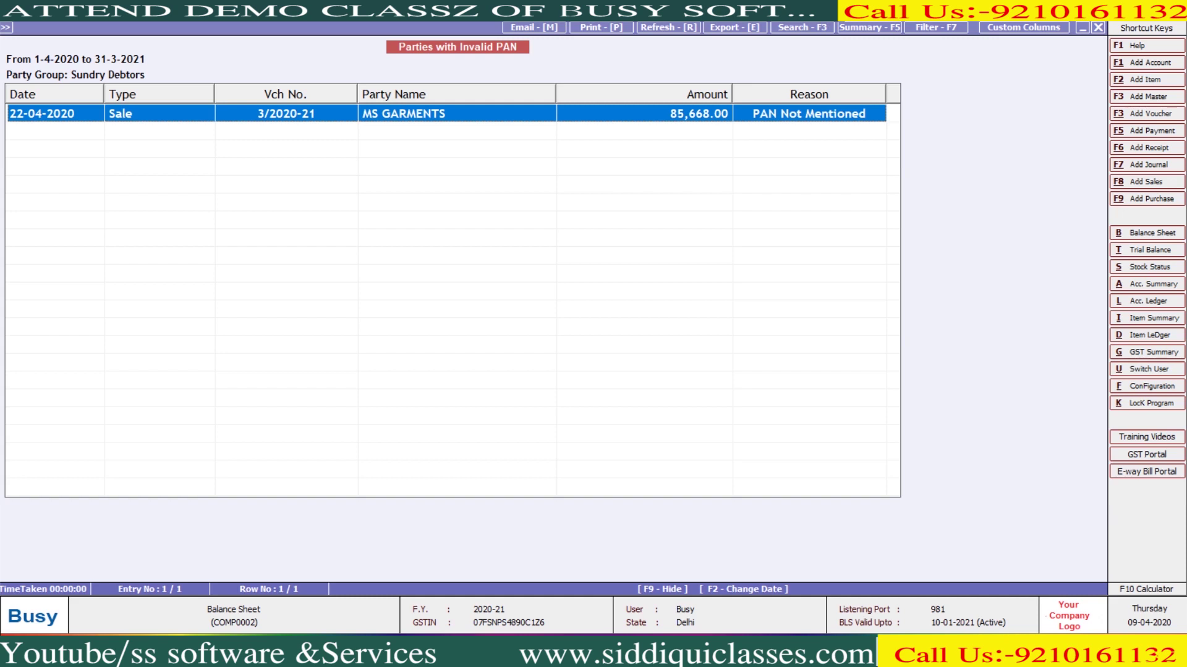
key("Escape")
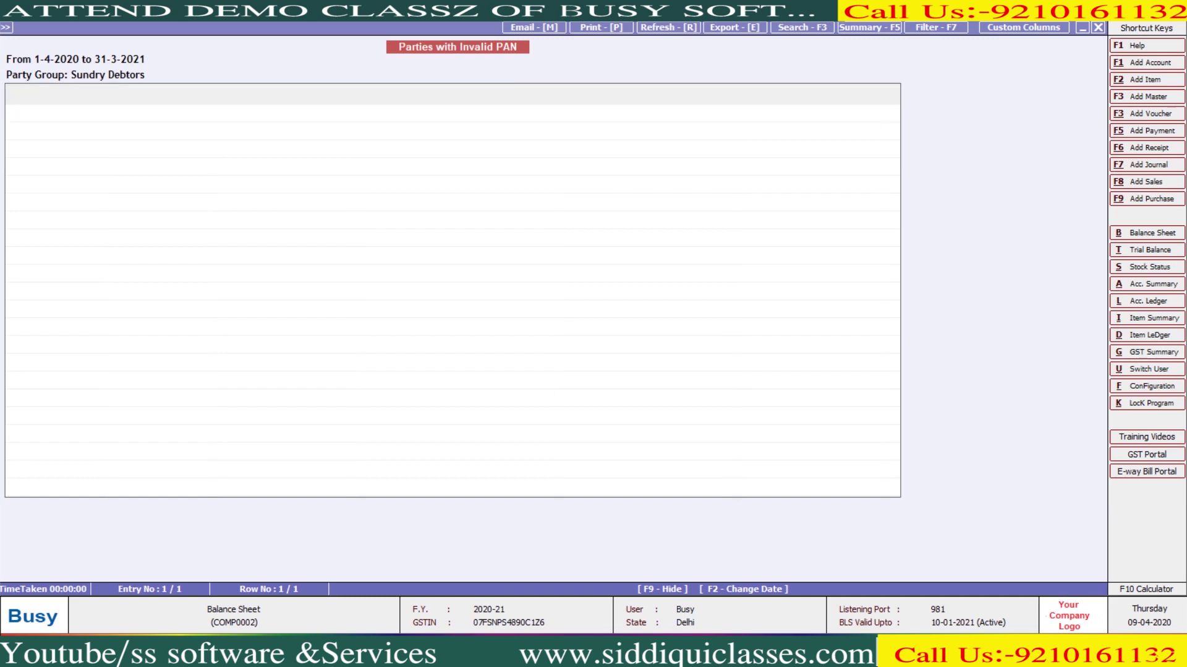
key("Escape")
key("Down")
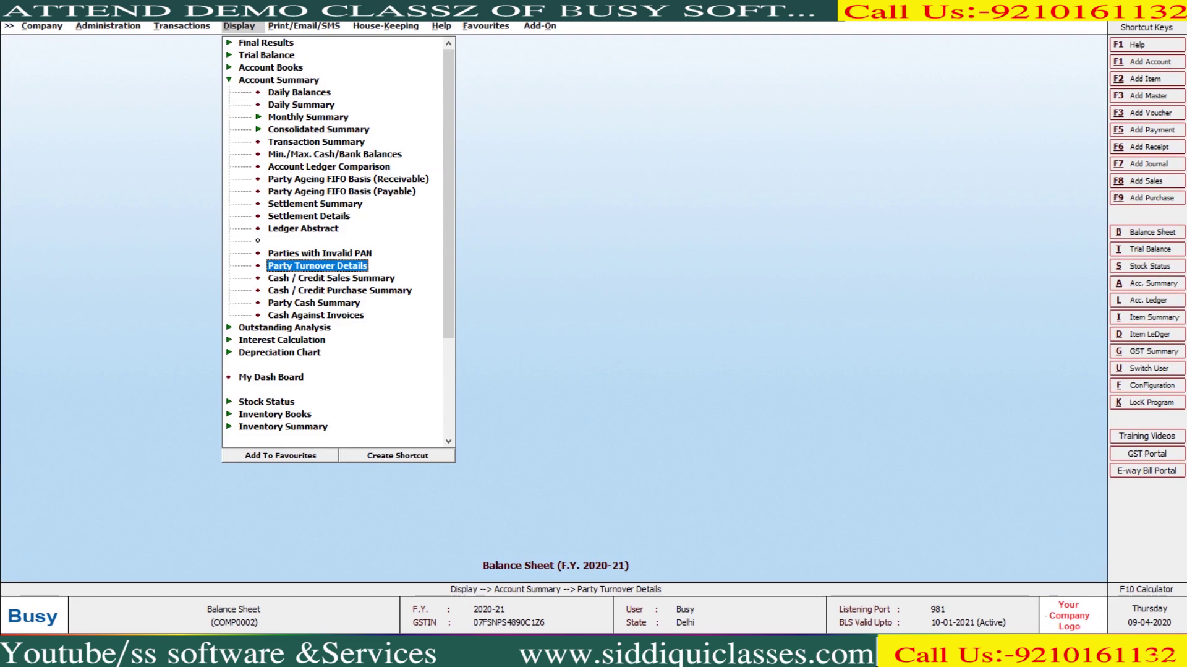
View the account ledger of the Sales account
key("alt+l")
type("sales")
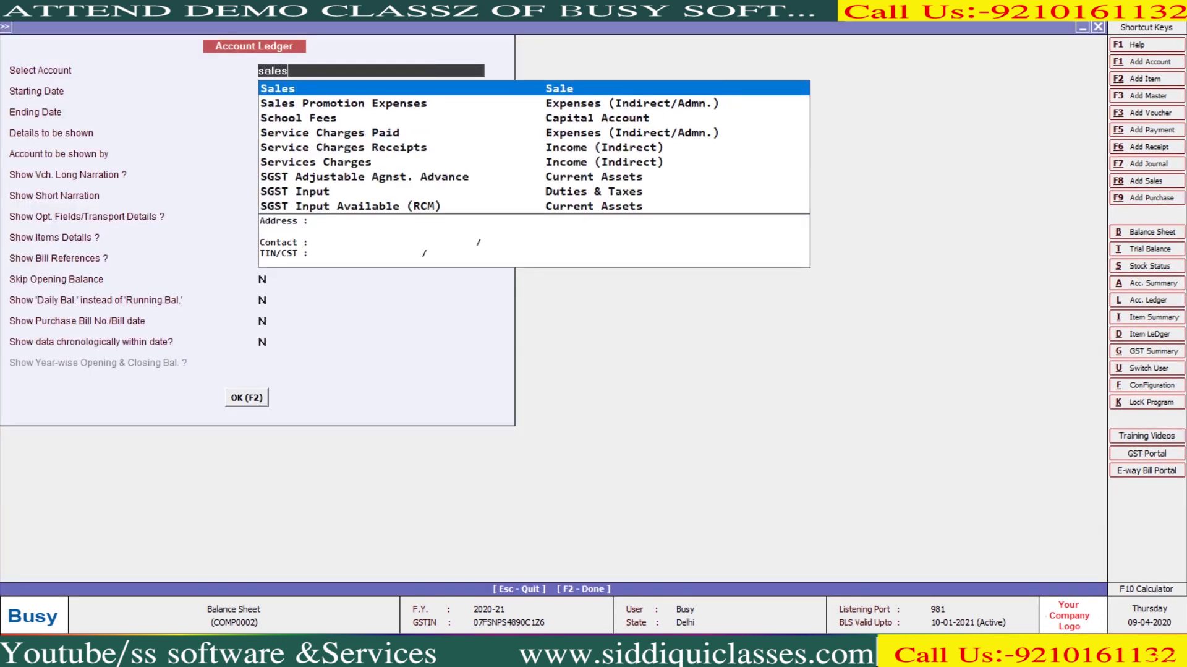
key("Return")
key("F2")
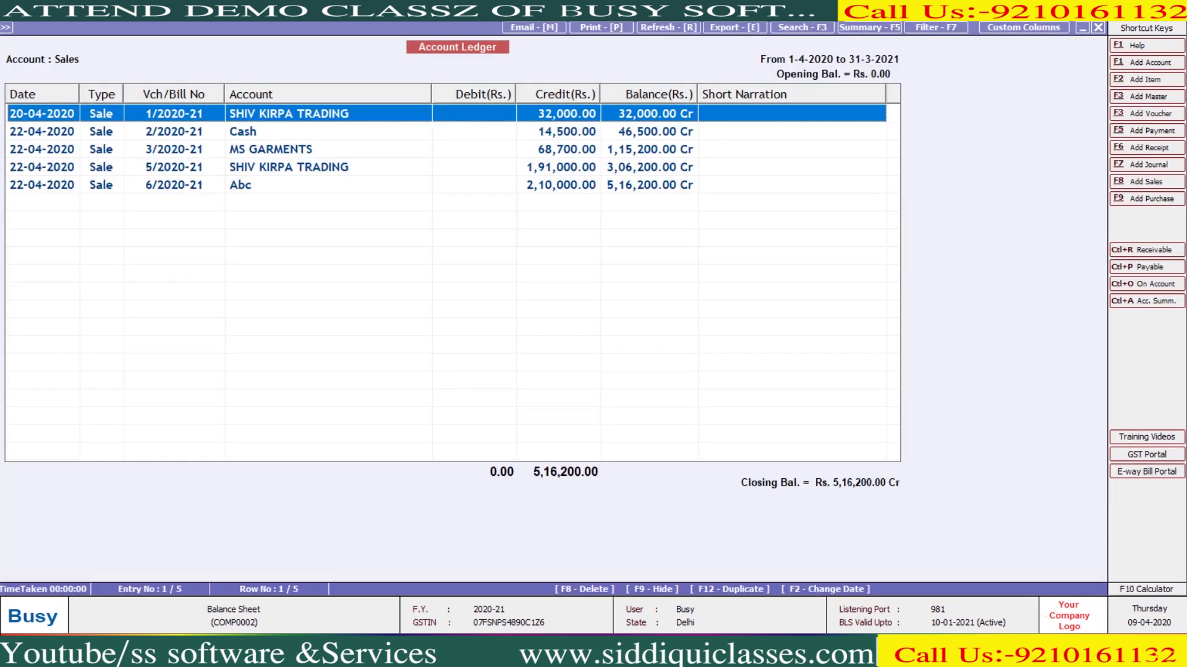
key("Escape")
key("Escape")
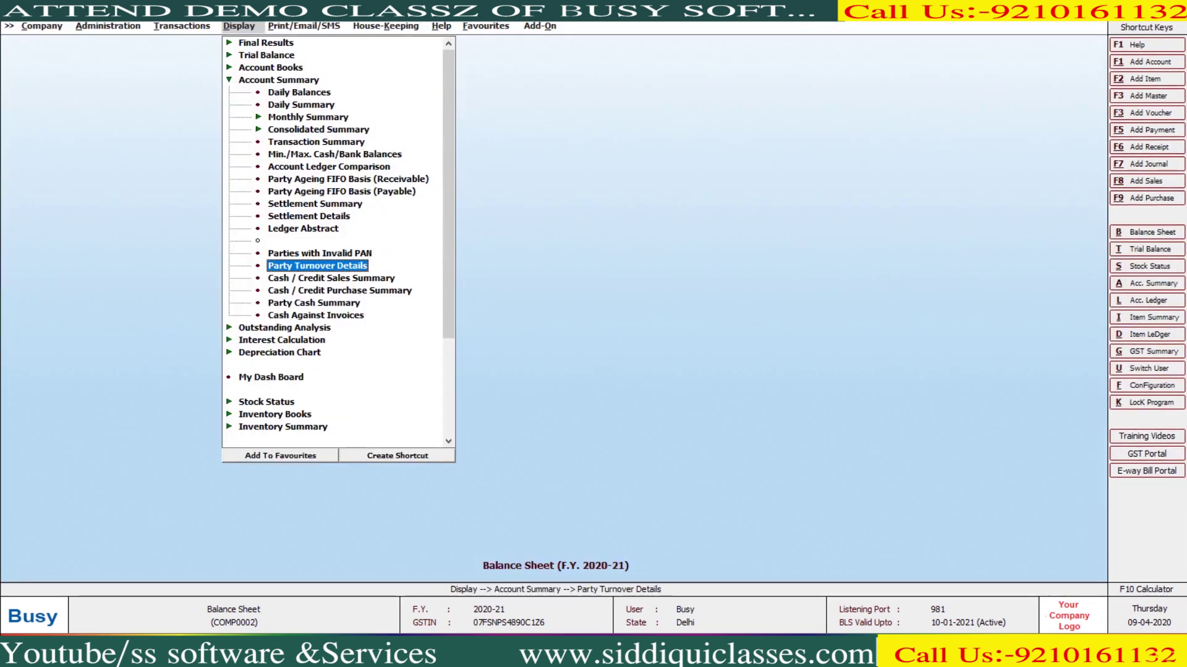
View Party Turnover Details for all accounts, Sales vouchers, amount 0, totalling 5,97,630.00
key("Return")
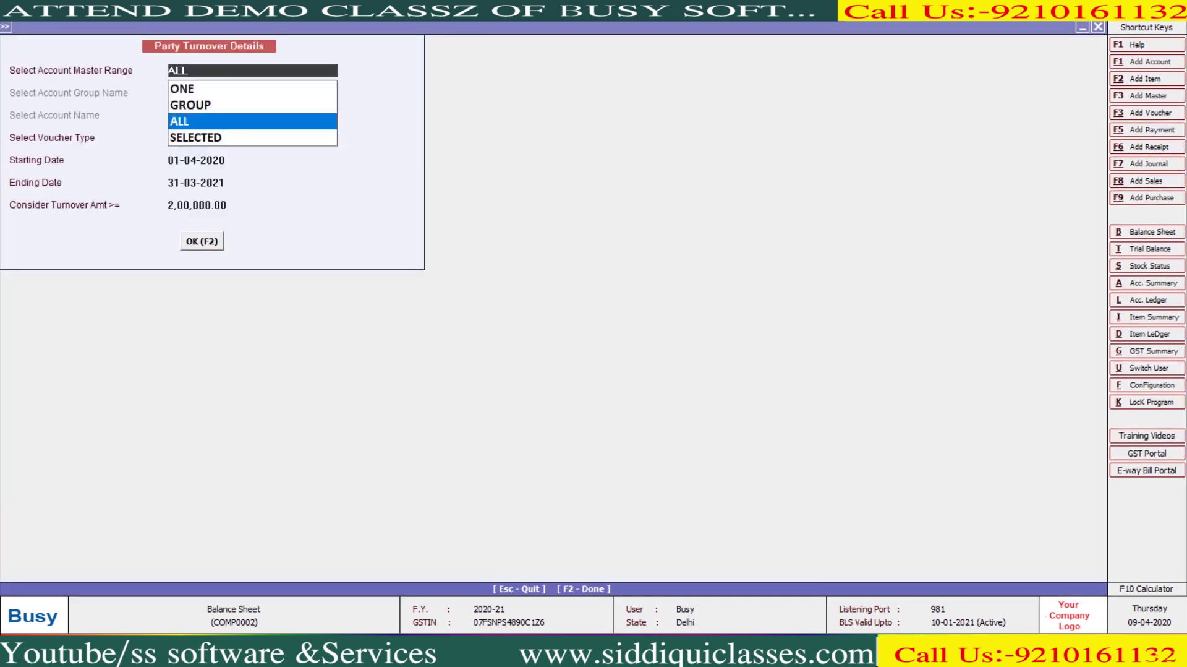
key("Return")
key("Return")
key("Return")
key("Return")
key("Return")
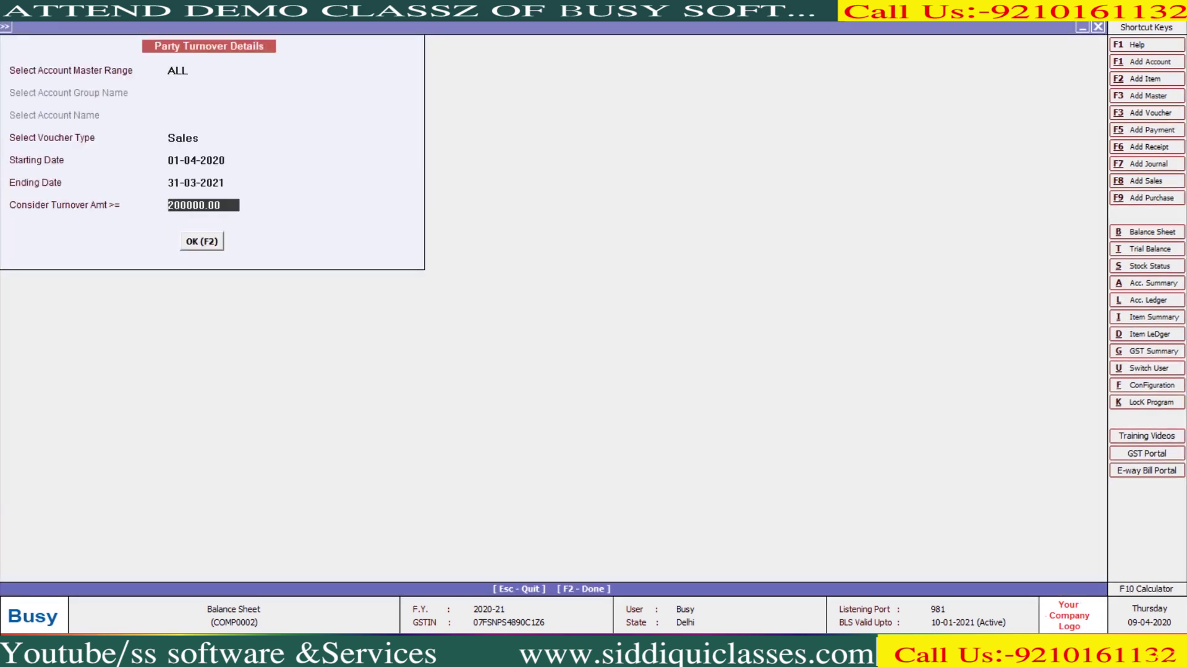
type("0")
key("Return")
key("Return")
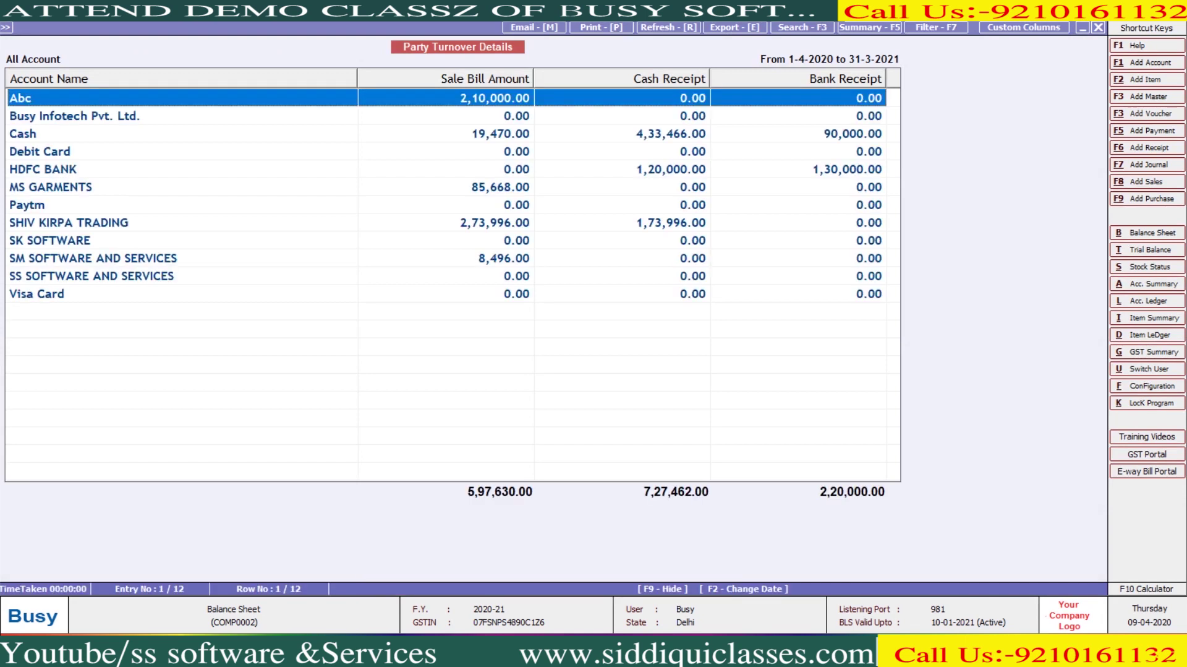
left_click(23, 133)
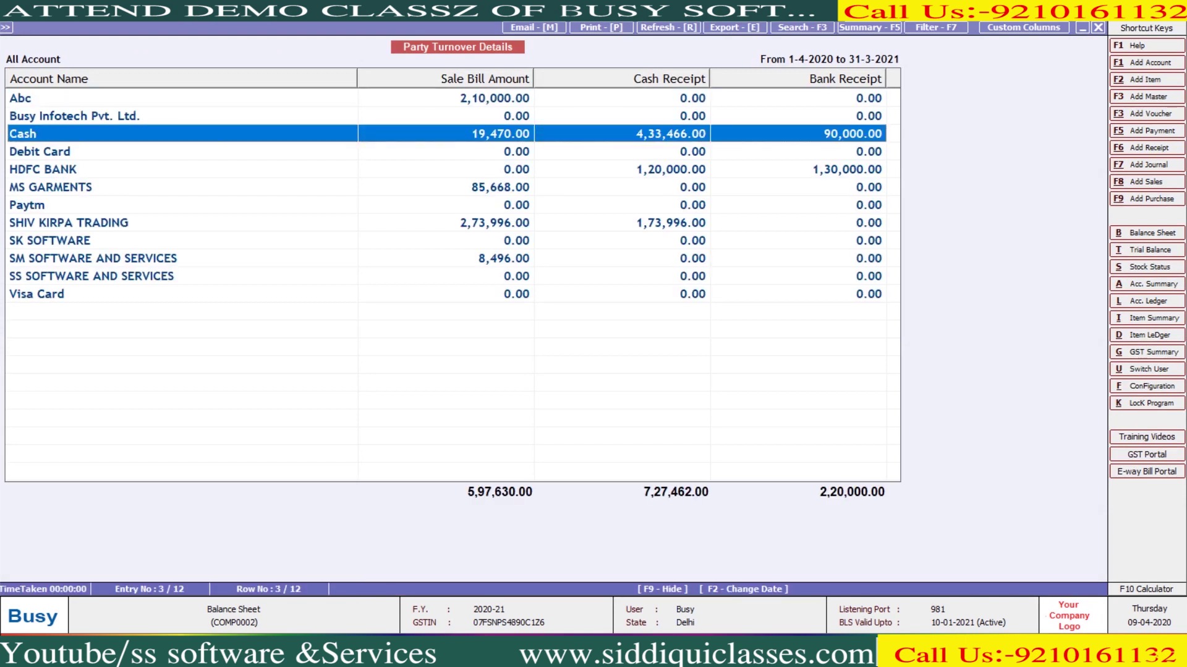
key("Escape")
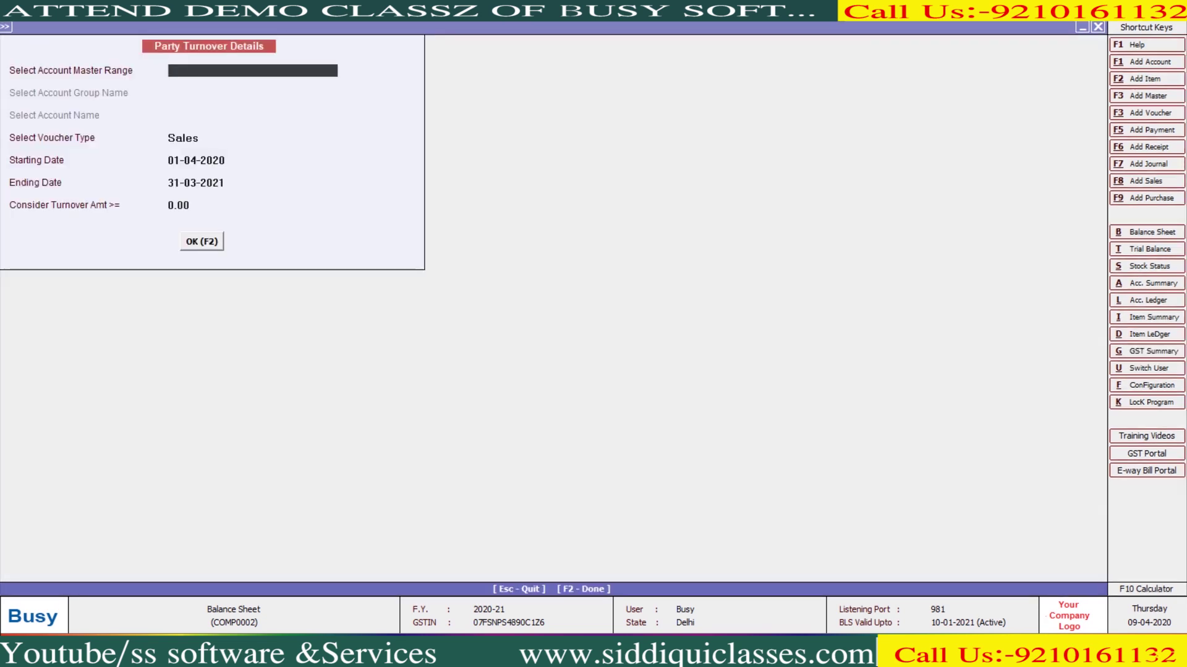
key("Escape")
key("Down")
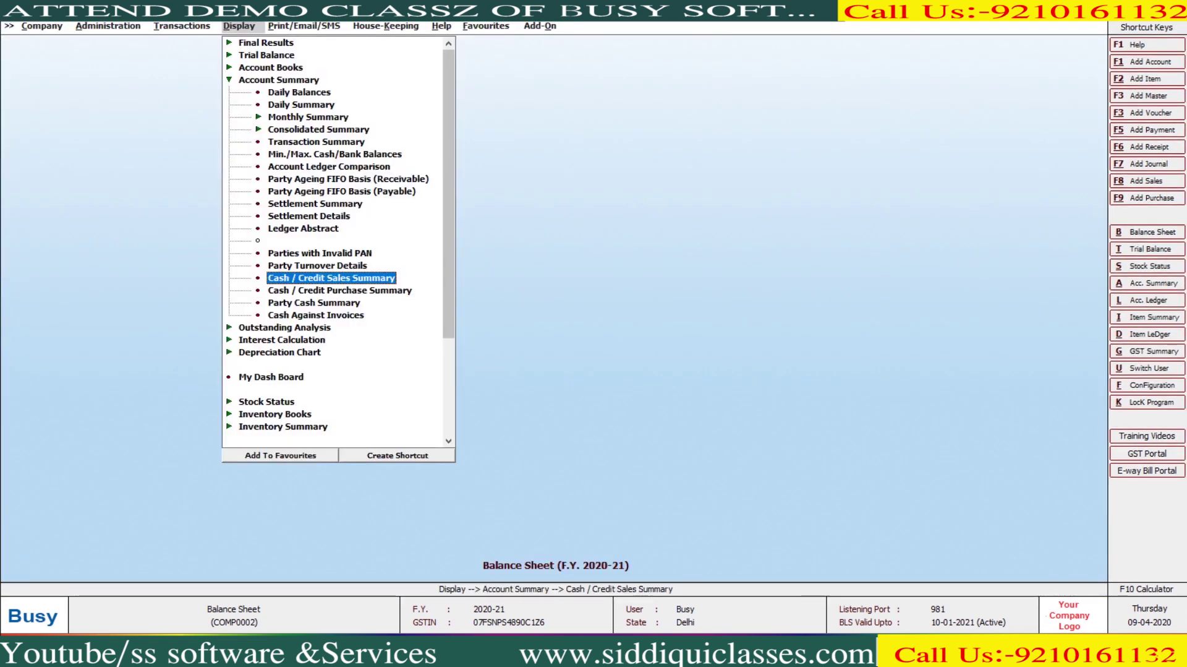
Show the monthly Cash / Credit Sales Summary for April to March
key("Return")
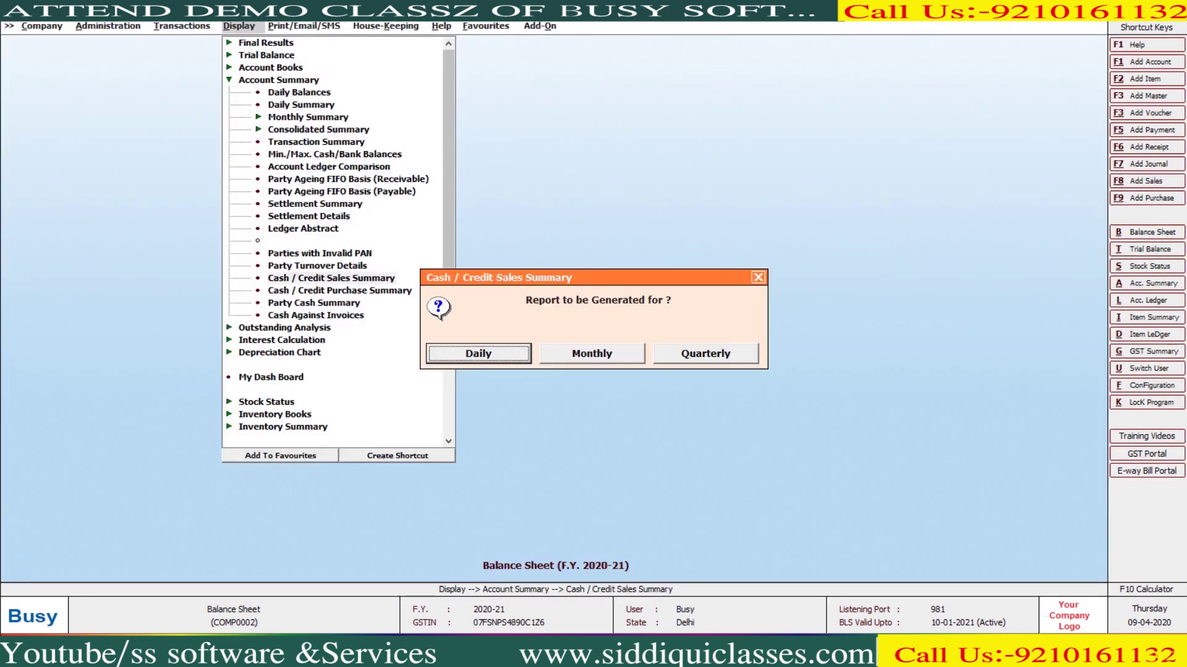
key("Right")
key("Return")
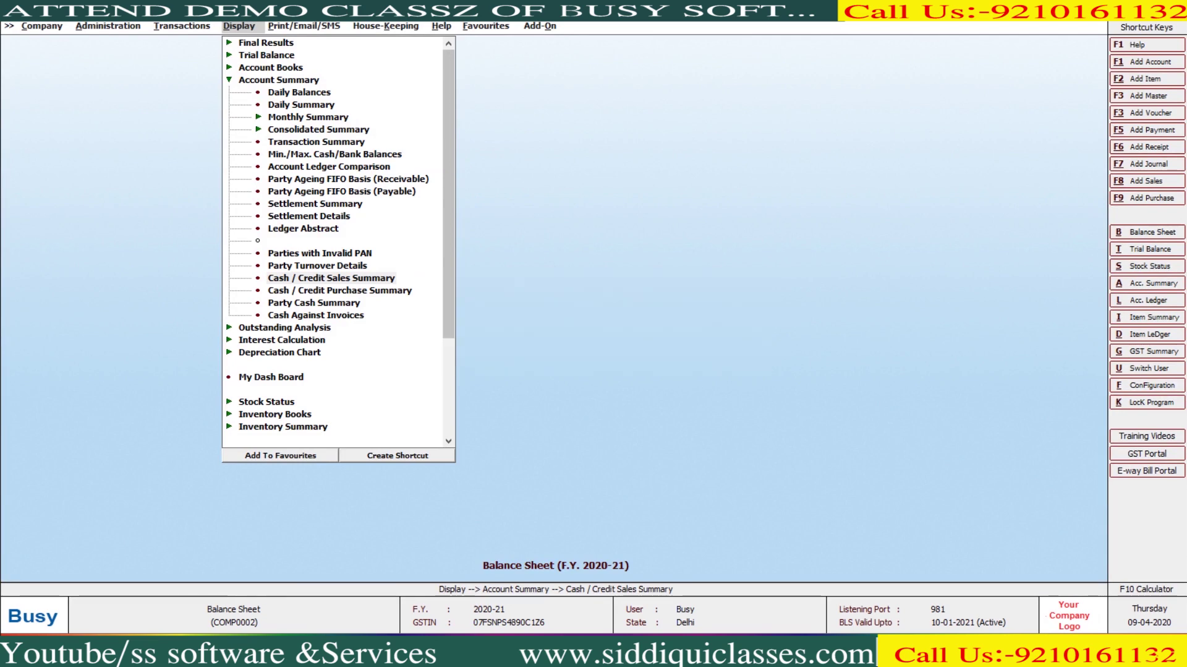
key("Return")
key("Return")
key("Return")
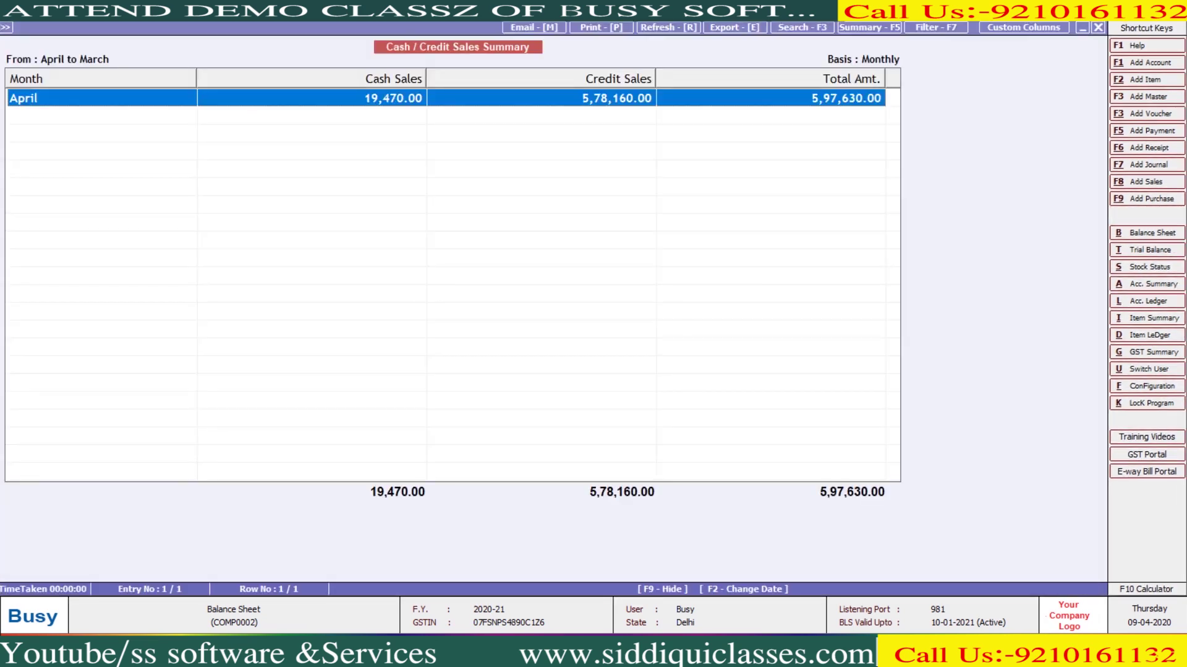
key("Escape")
key("Escape")
key("Escape")
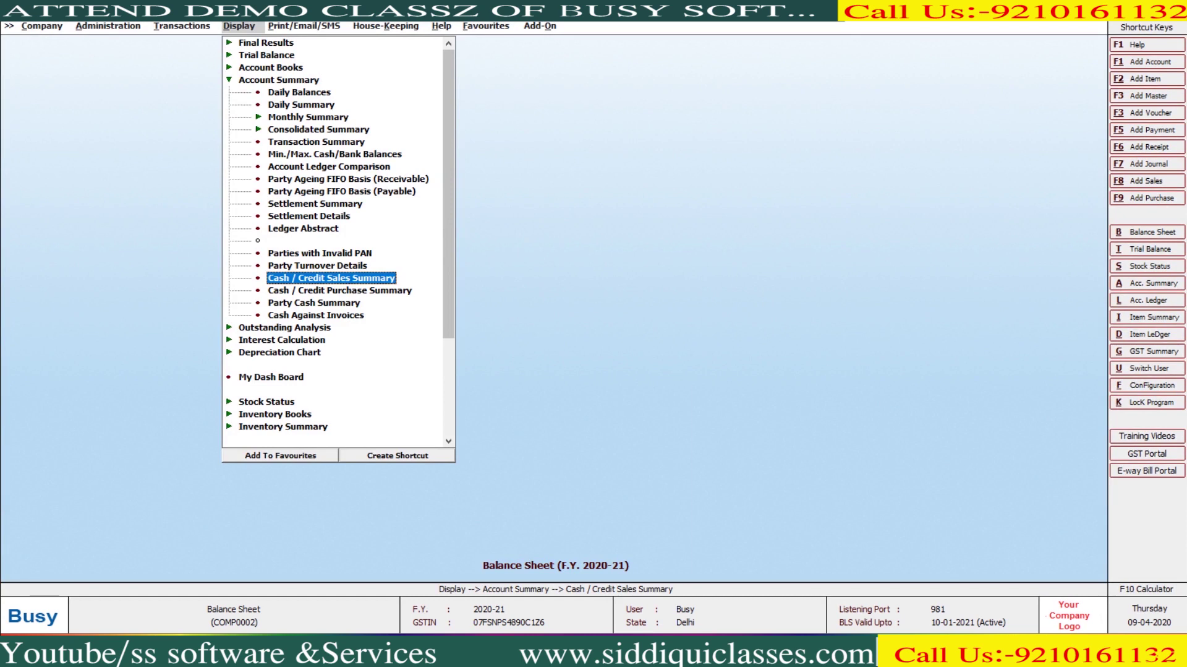
key("Return")
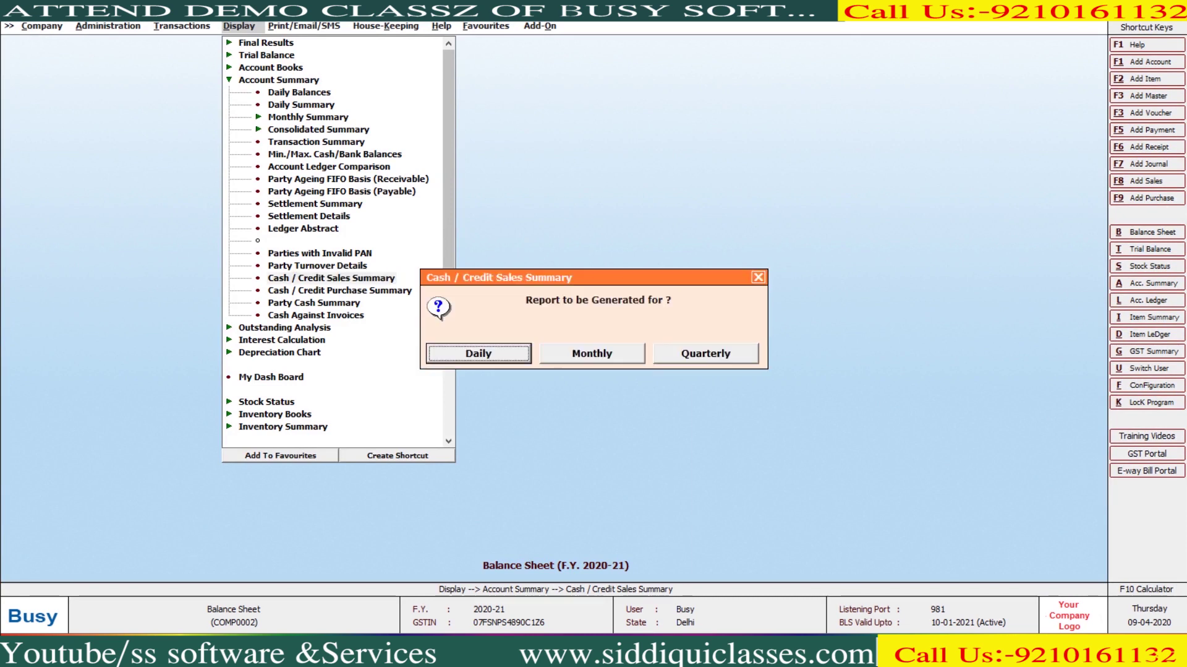
key("Right")
key("Return")
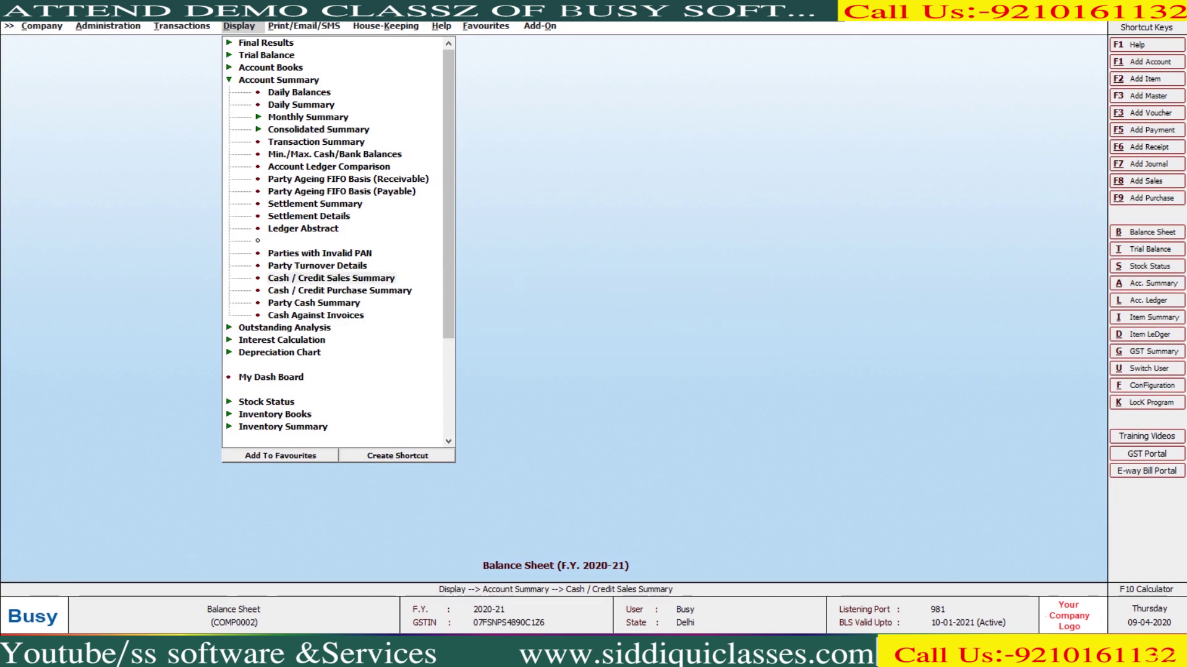
key("F2")
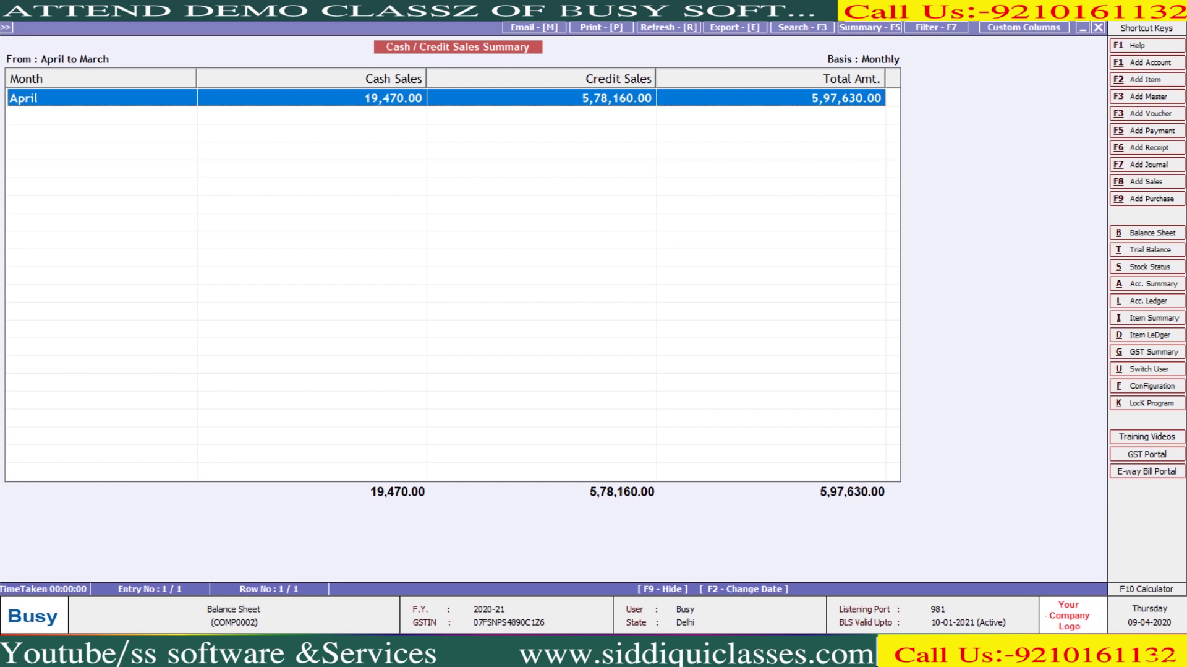
key("Escape")
key("Escape")
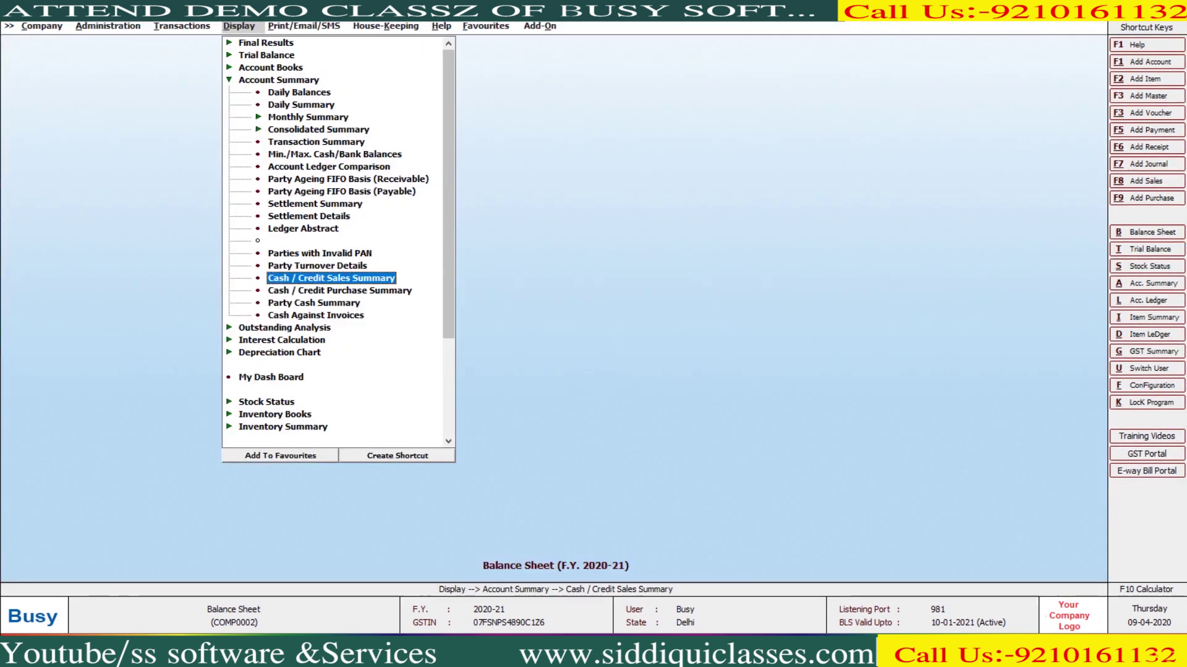
Show the monthly Cash/Credit Purchase Summary for all series, 10,76,632.00 on credit, then close it
left_click(340, 290)
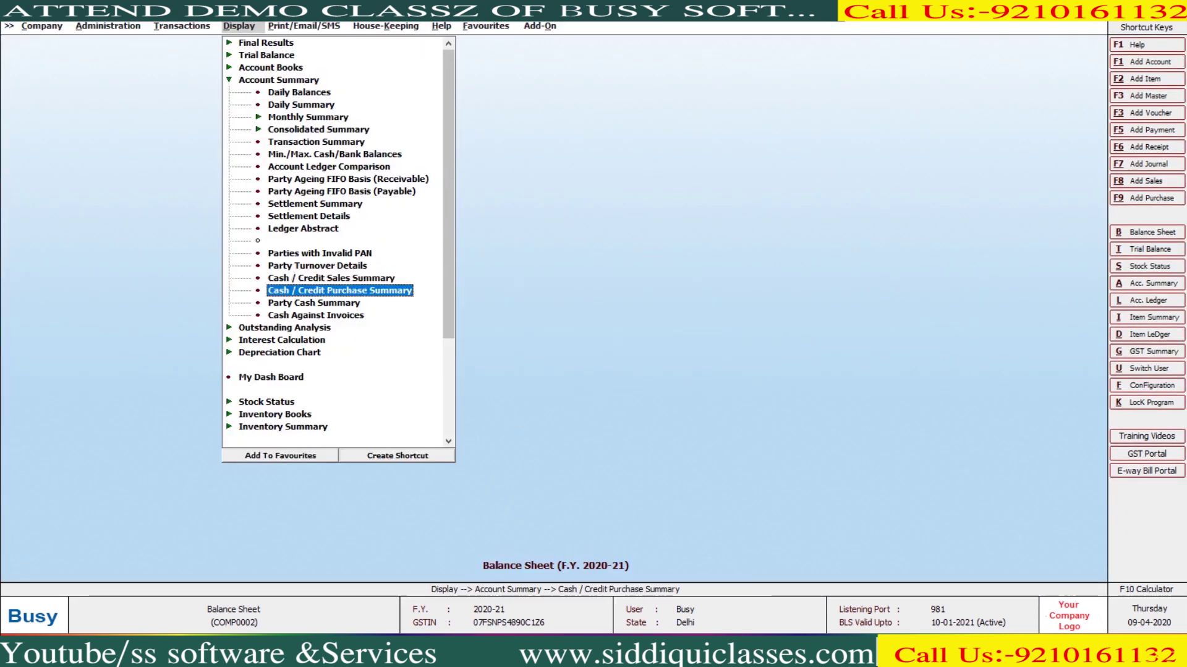
key("Return")
key("Right")
key("Return")
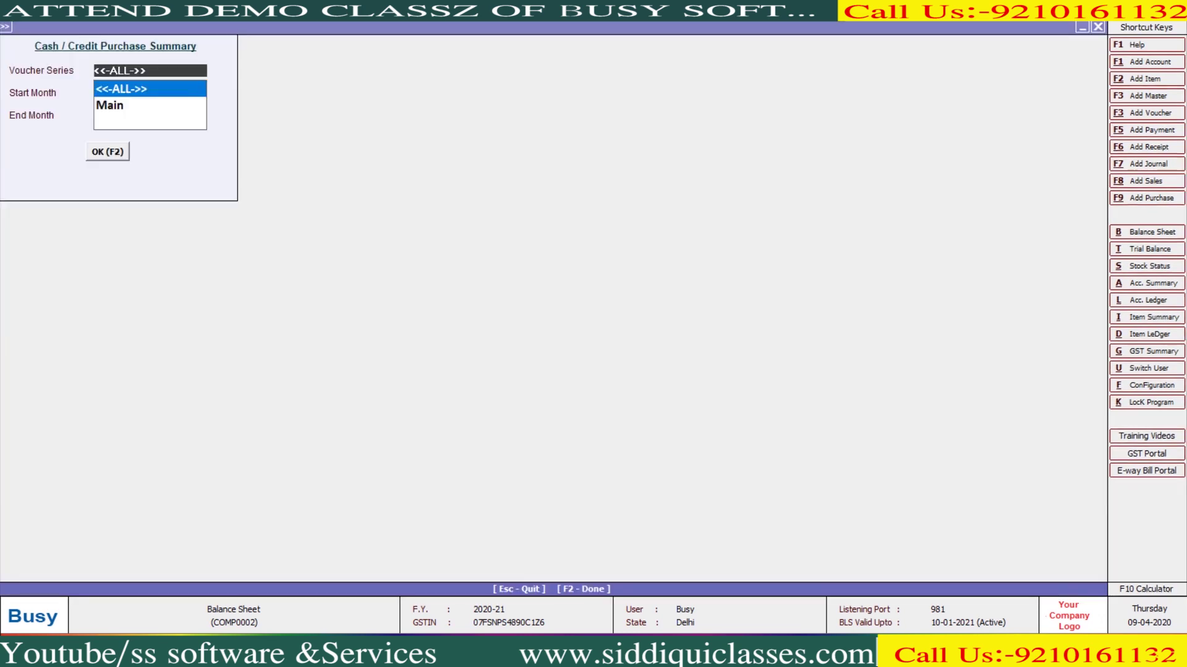
key("Return")
key("F2")
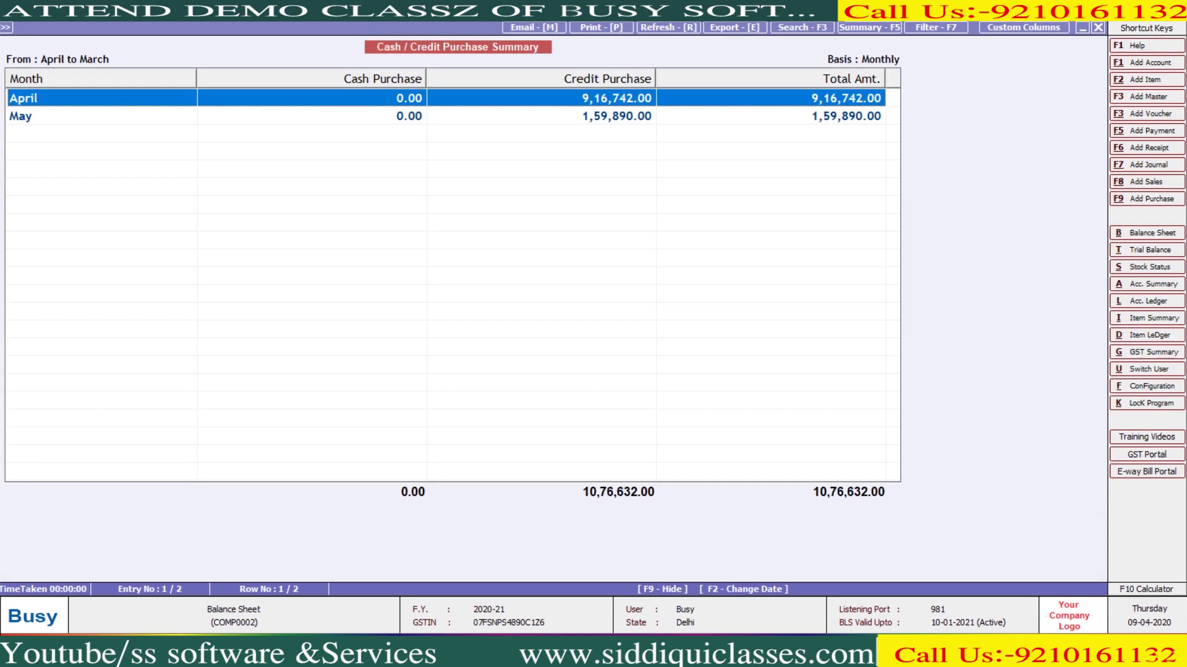
key("Escape")
key("Escape")
key("Escape")
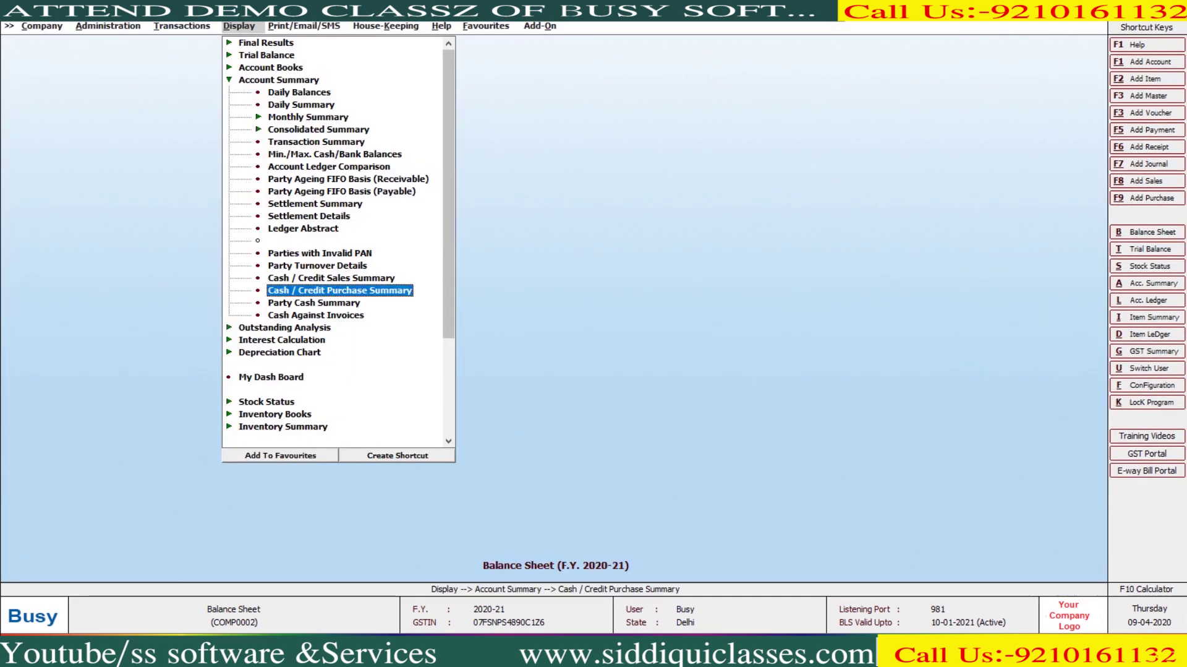
key("Down")
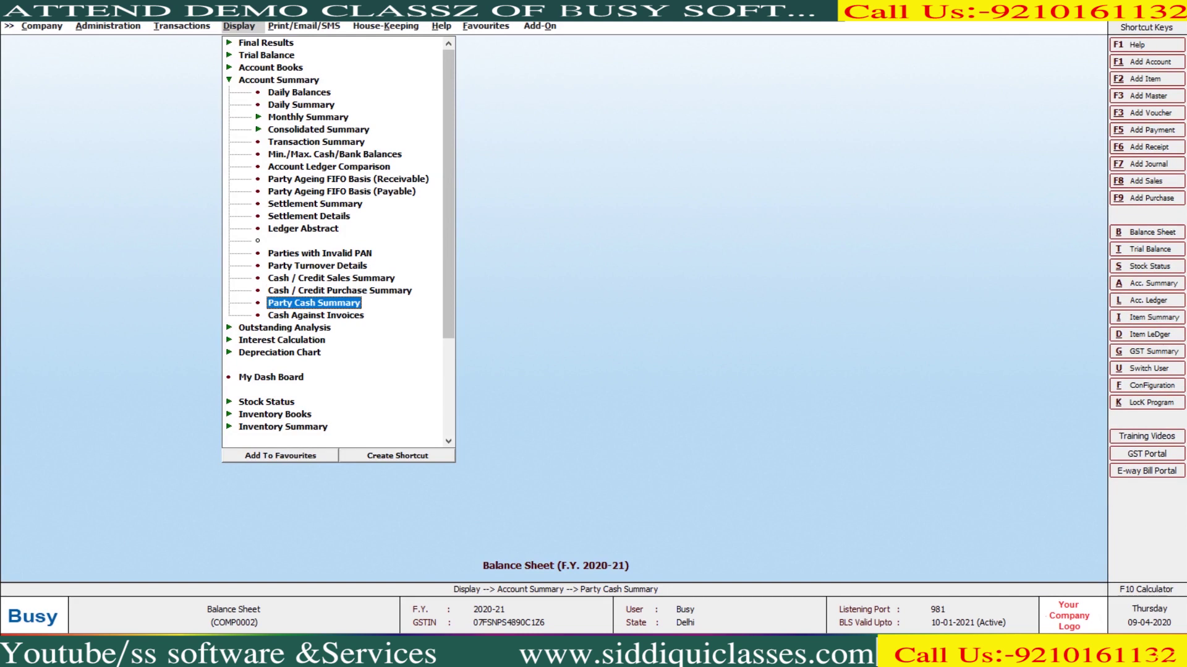
Run the Party Cash Summary for all accounts with a minimum cash amount of 0 and review its rows
key("Return")
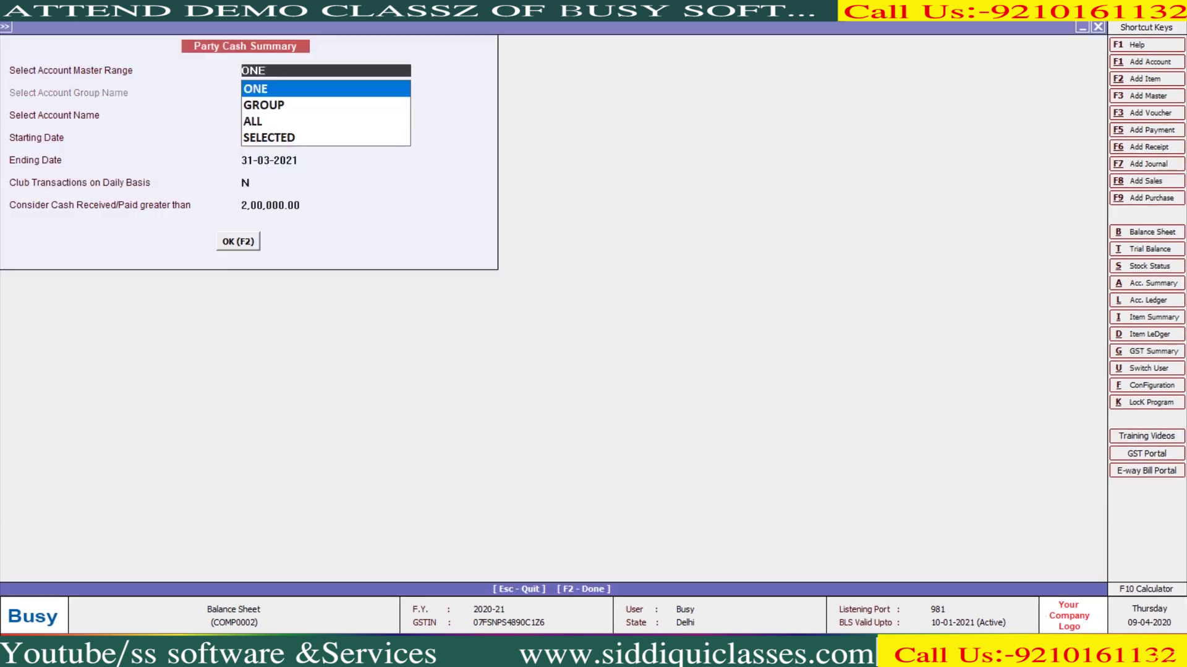
key("Down")
key("Down")
key("Return")
key("Return")
key("Return")
key("Return")
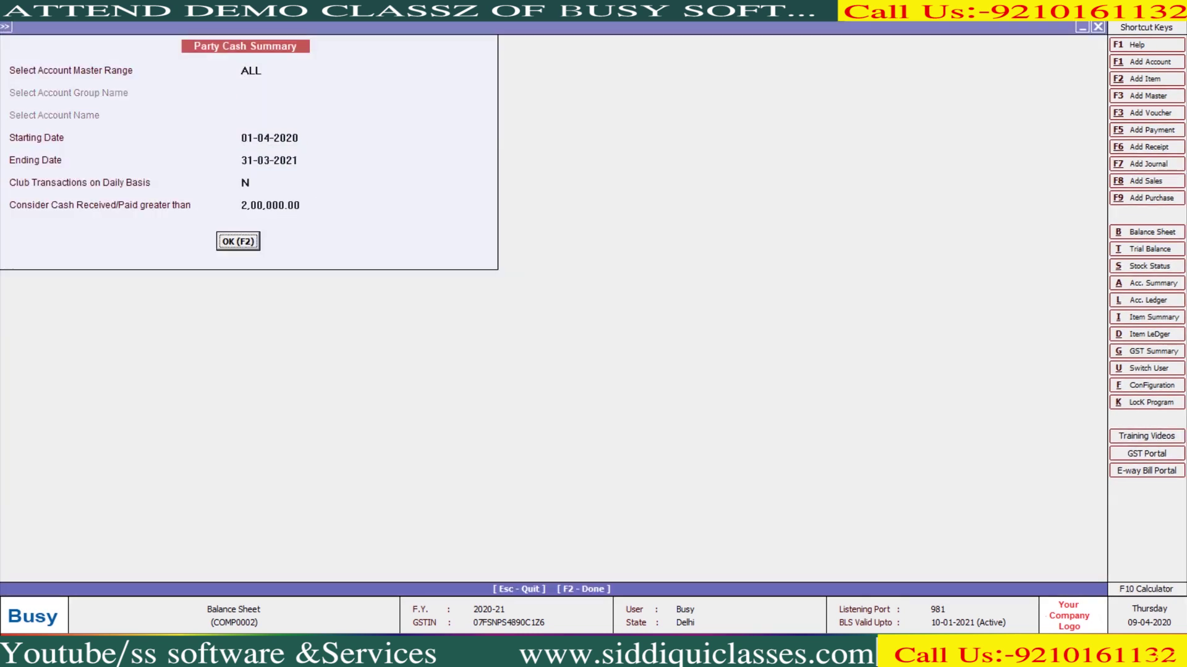
type("0")
key("Return")
key("F2")
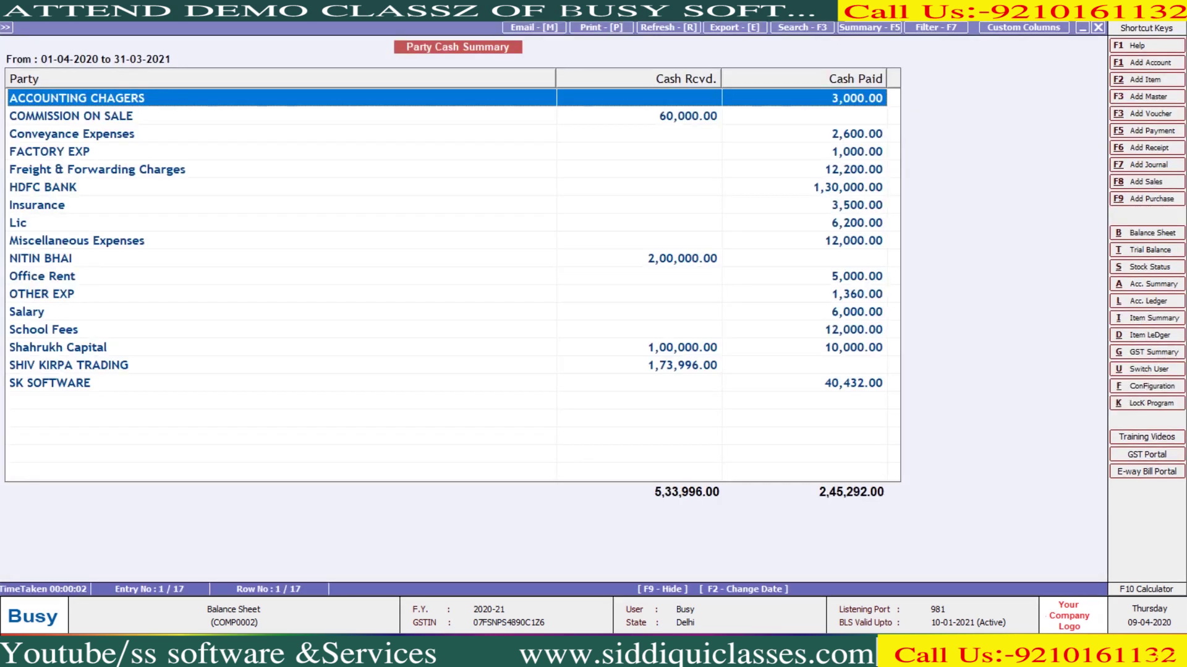
key("Down")
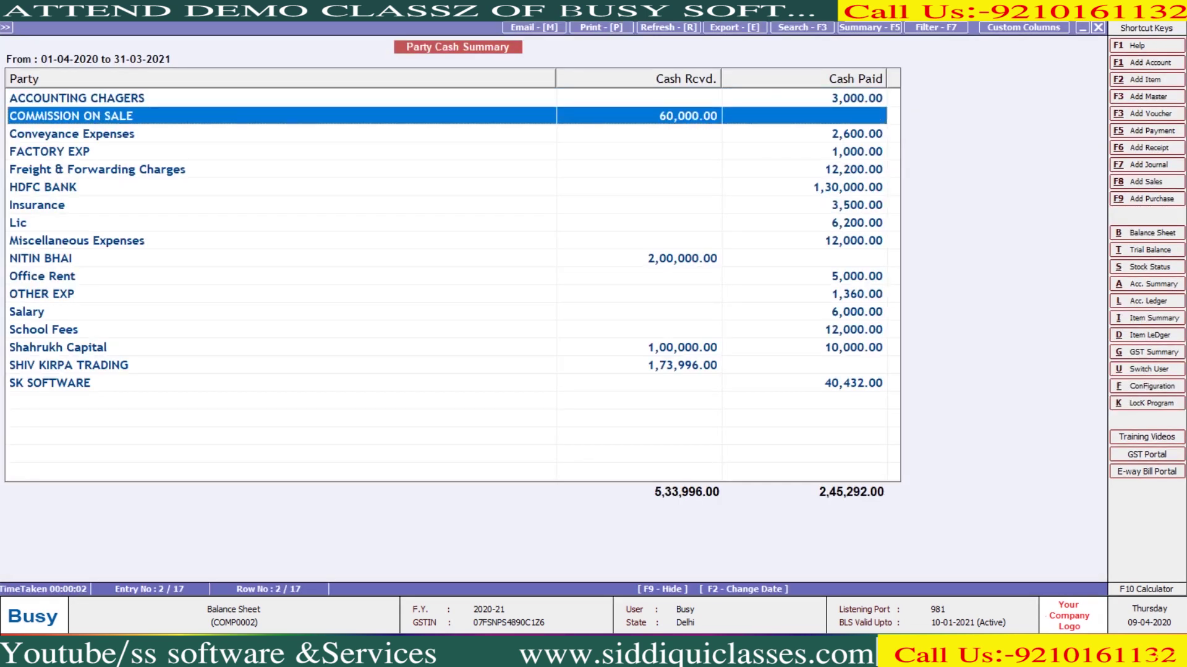
left_click(278, 347)
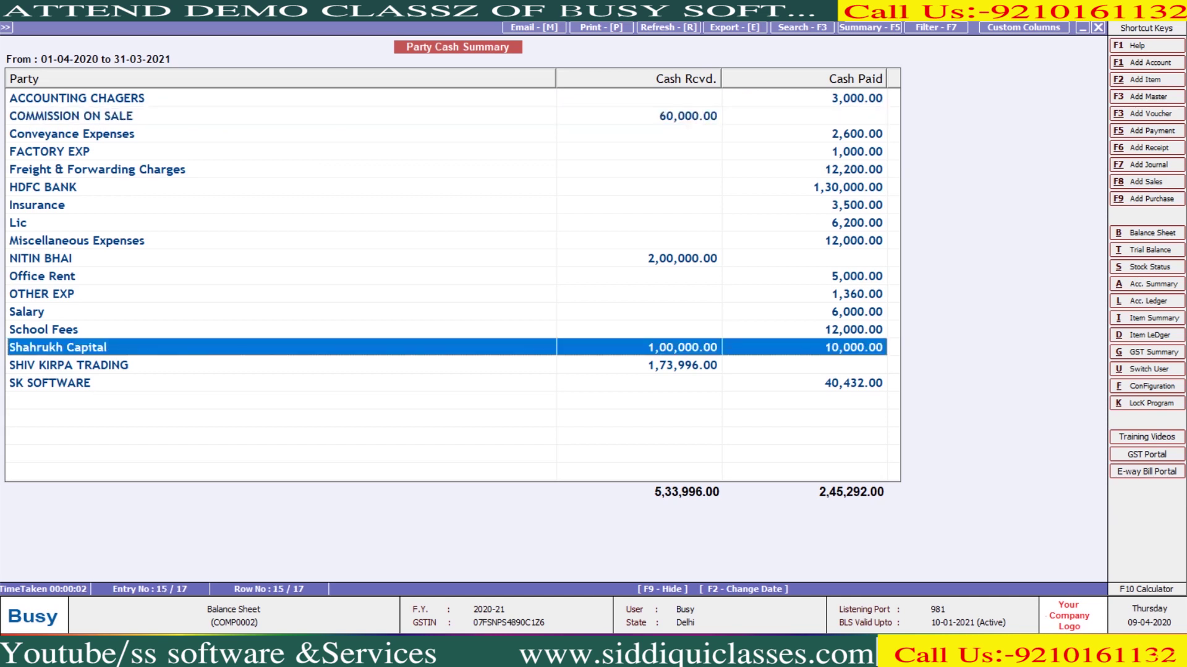
left_click(278, 364)
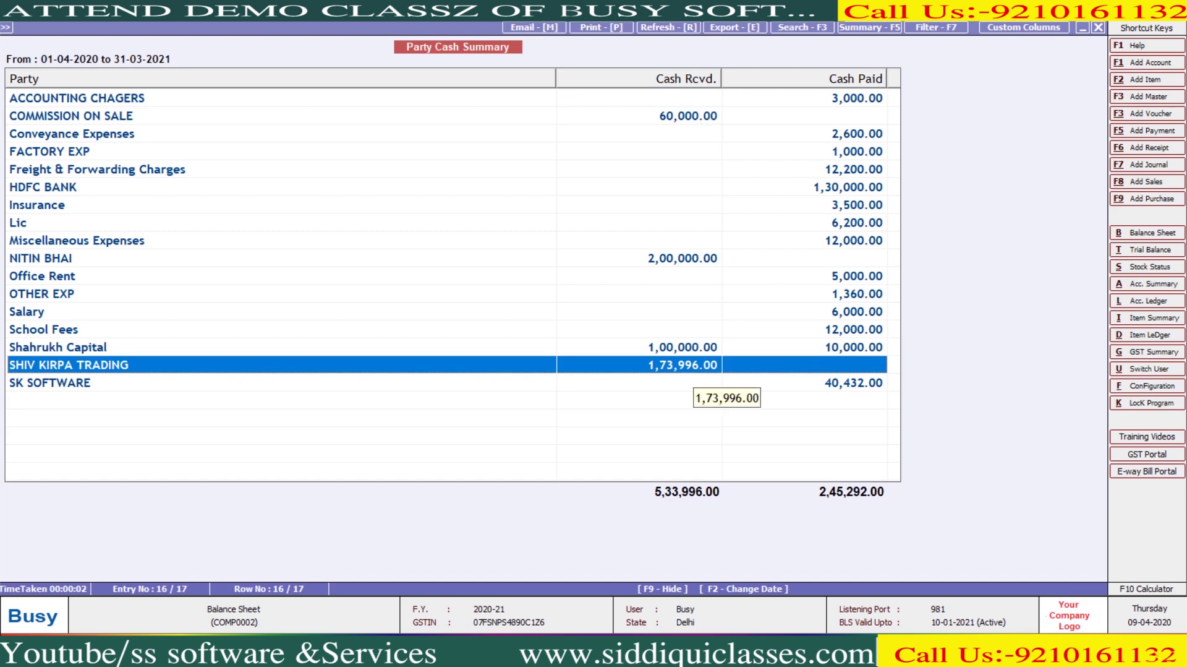
key("Escape")
key("Escape")
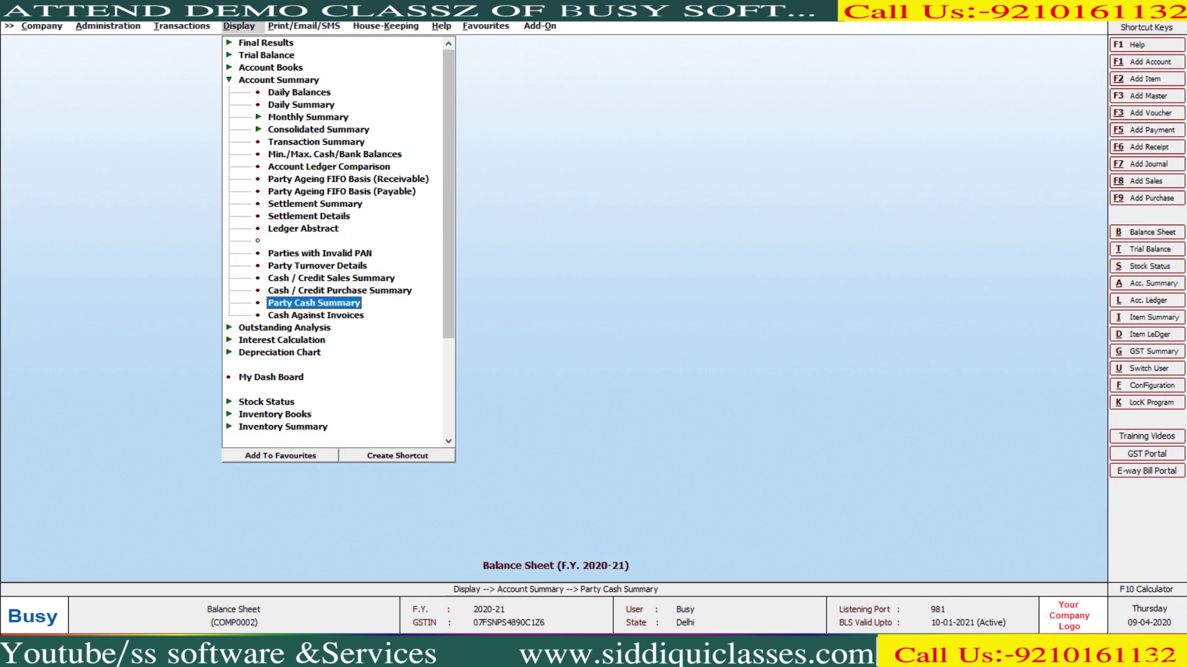
Rerun the Party Cash Summary filtered to the Sundry Debtors group
key("Return")
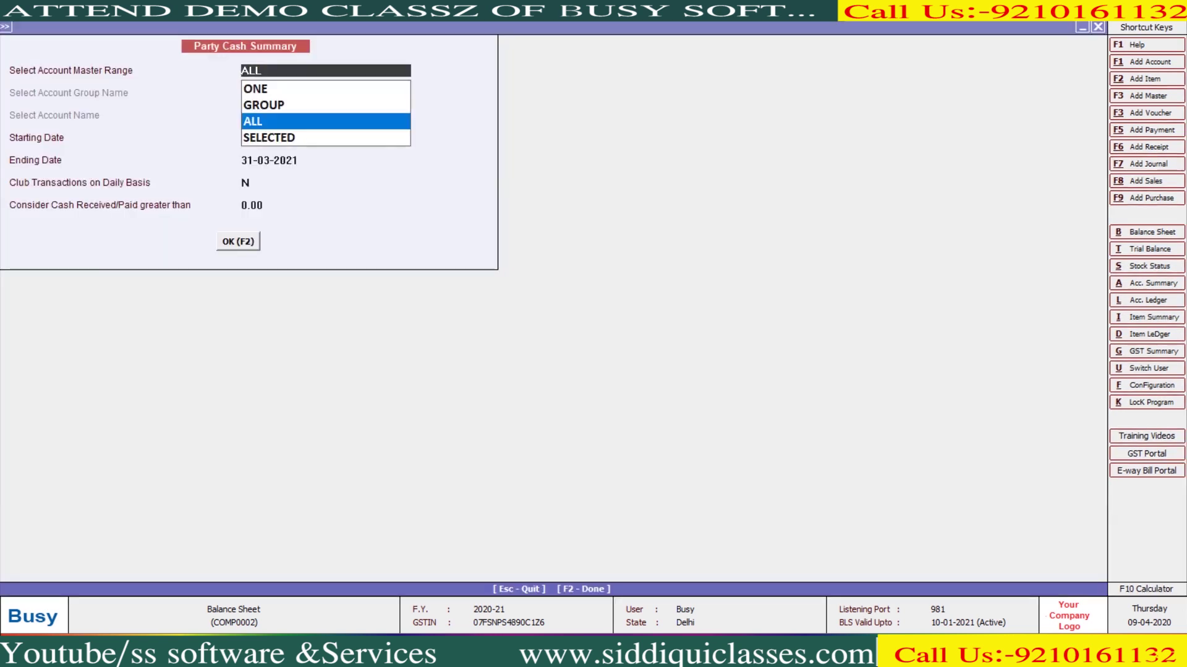
key("Return")
key("Up")
key("Up")
key("Return")
type("su")
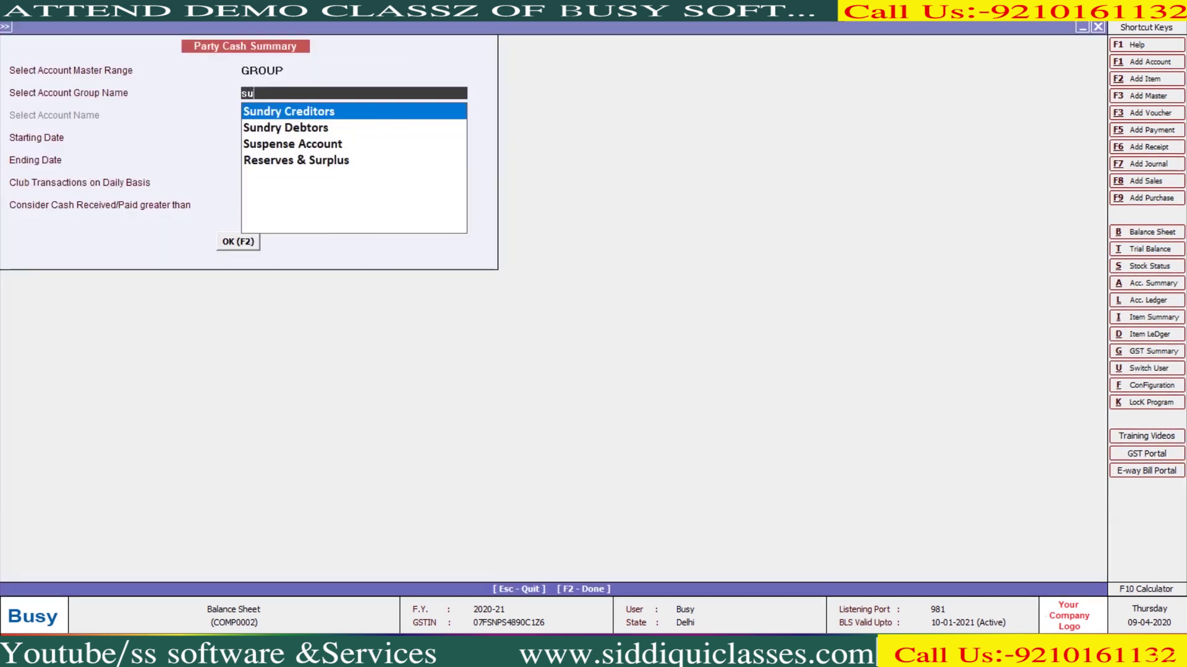
type("n")
key("Down")
key("Return")
key("F2")
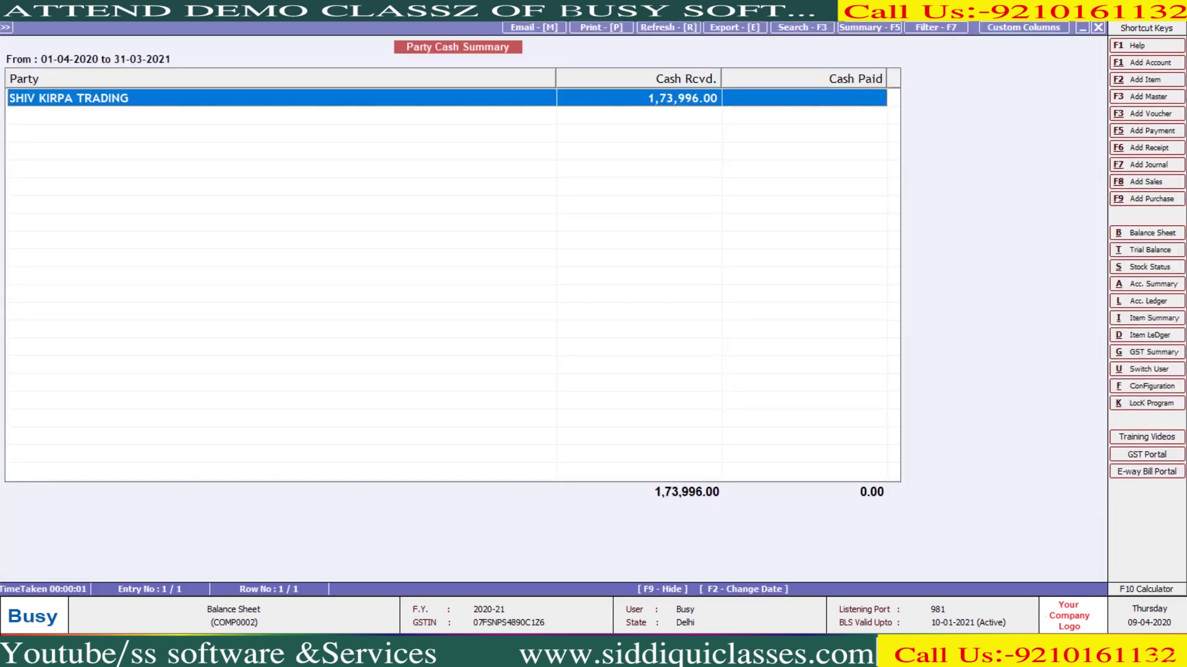
key("Escape")
Rerun the Party Cash Summary for the Sundry Creditors group and close it
key("Return")
type("su")
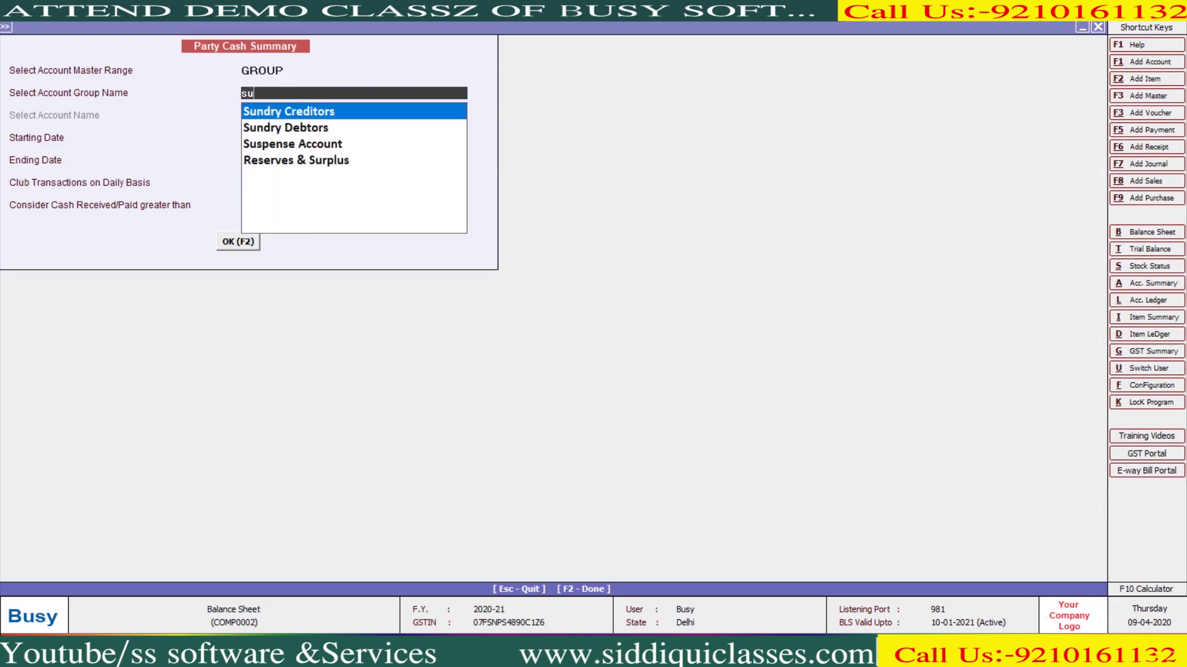
key("Return")
key("F2")
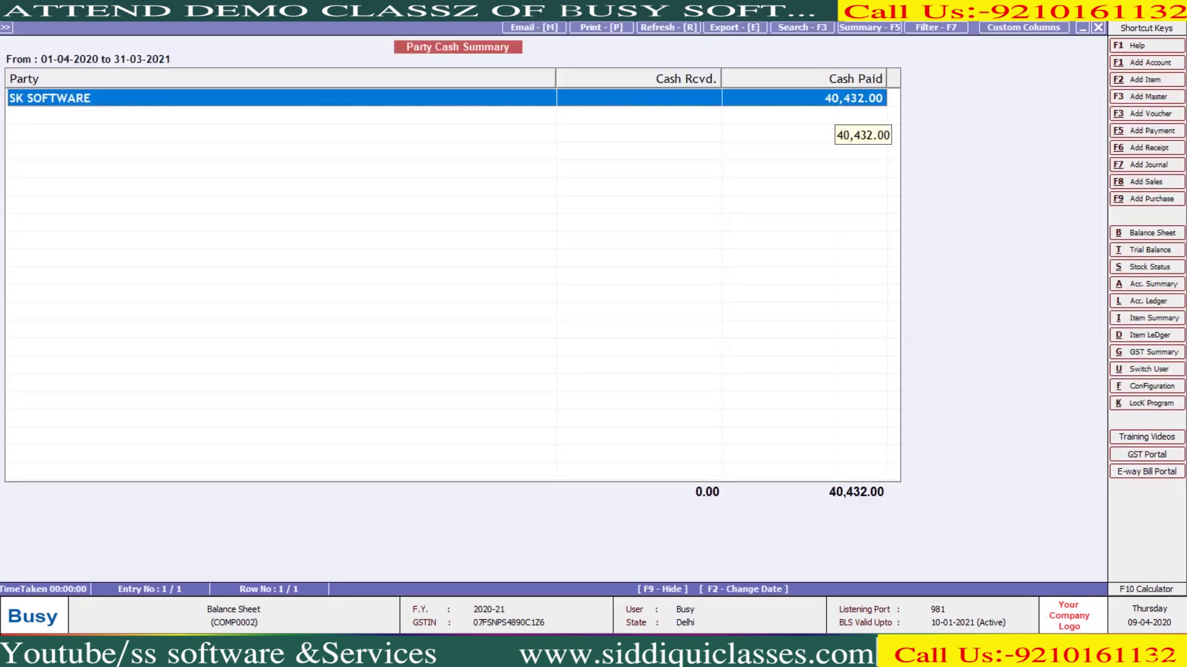
key("Escape")
key("Escape")
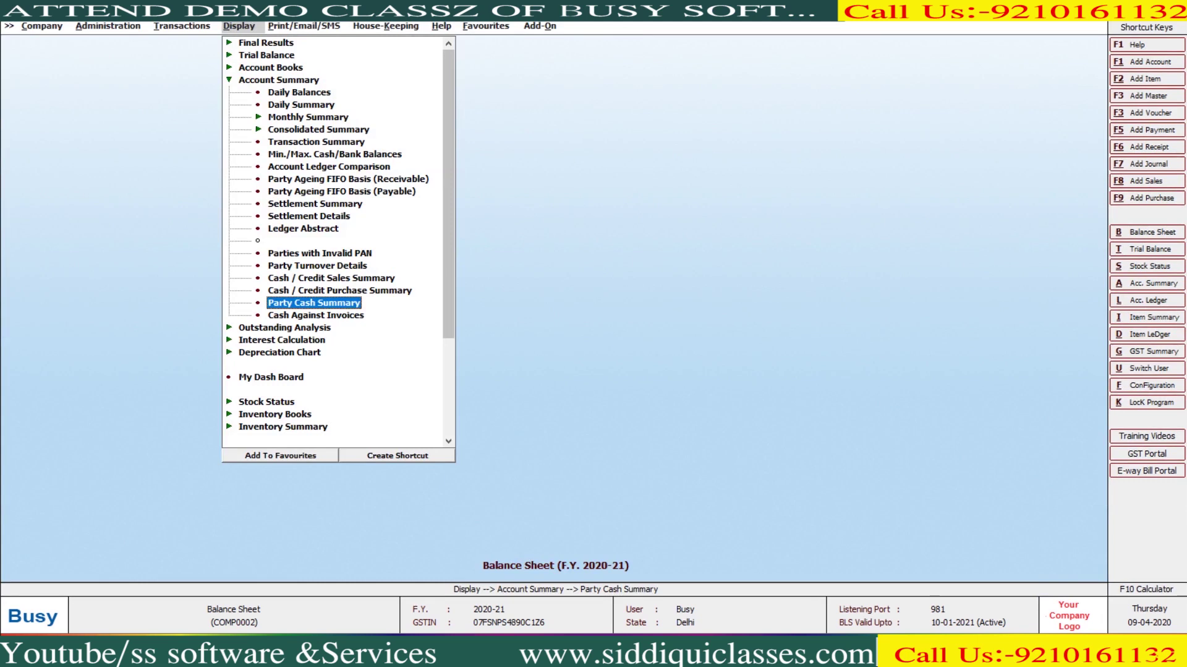
key("Down")
View Cash Against Invoices for all accounts with voucher type S, showing one 19,470.00 settlement
key("Return")
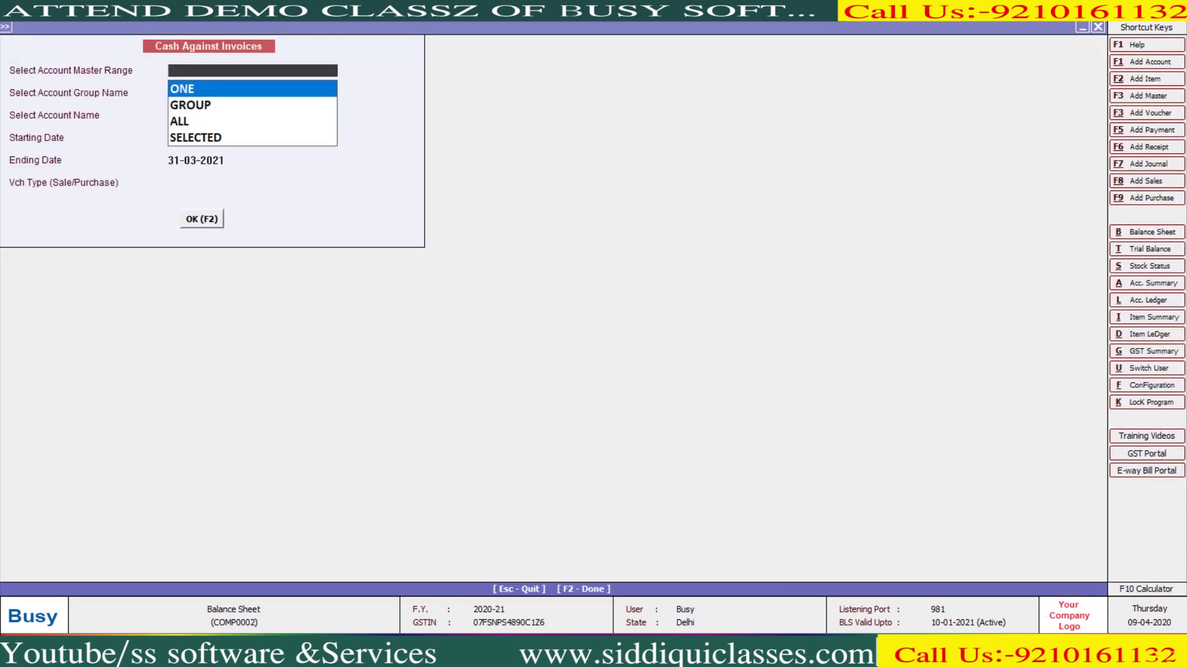
type("S")
key("Down")
key("Down")
key("Return")
key("Return")
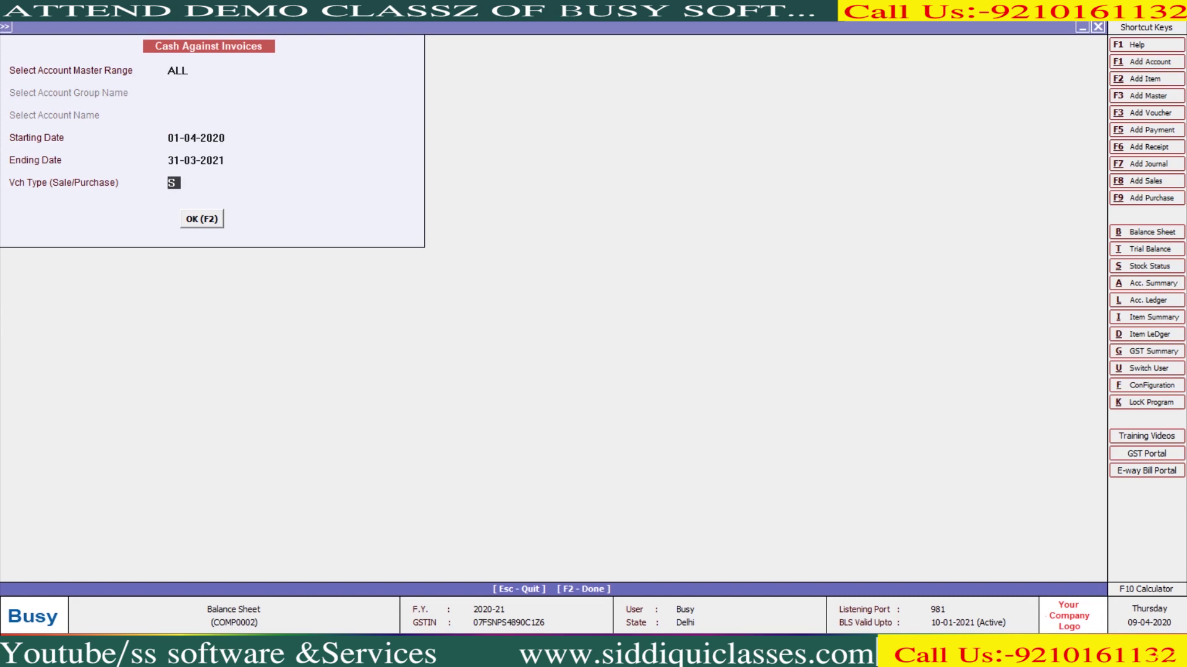
key("Return")
key("F2")
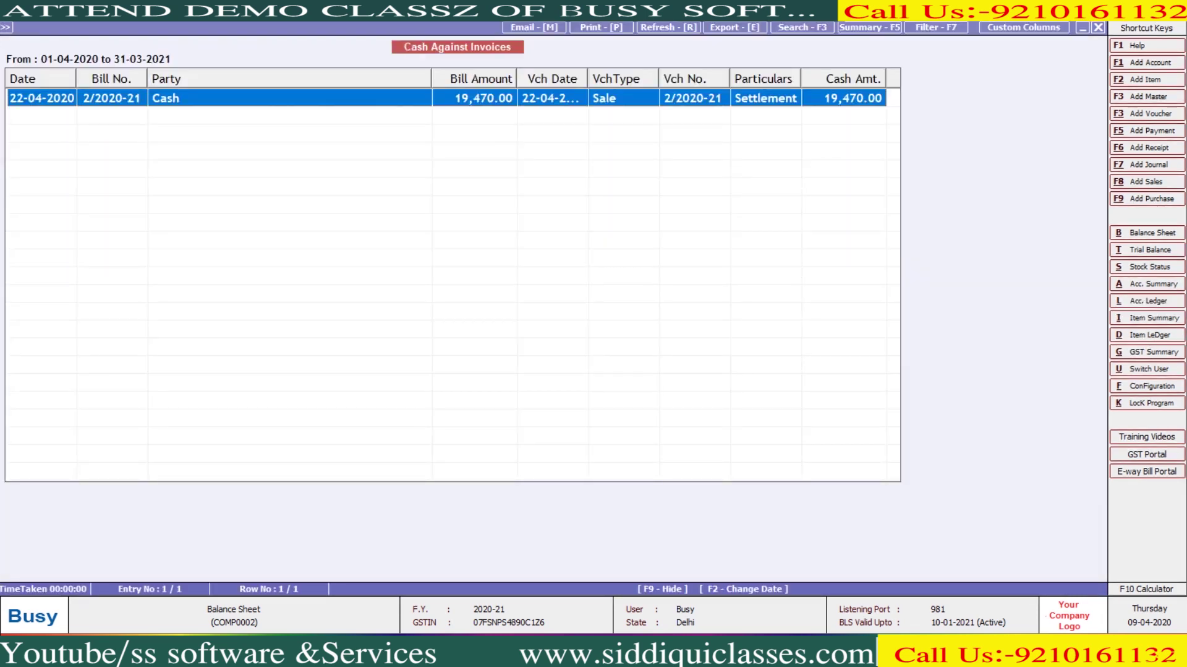
key("Escape")
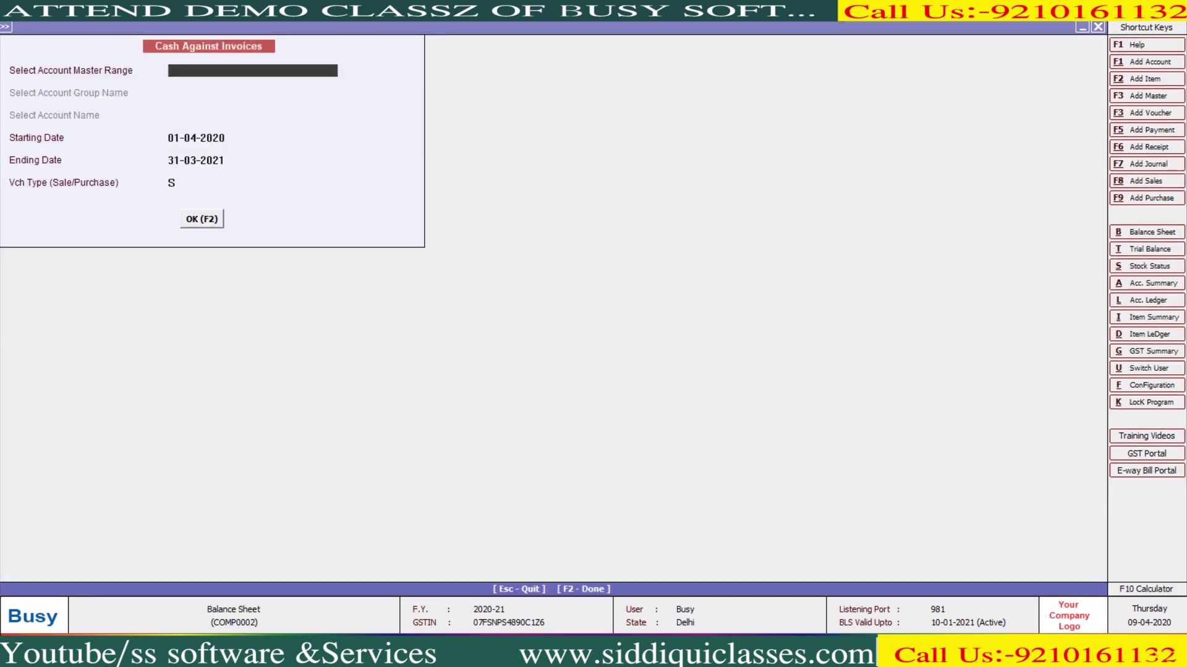
key("Escape")
key("Left")
Start a new sales voucher and create a new party account under Sundry Debtors
key("Return")
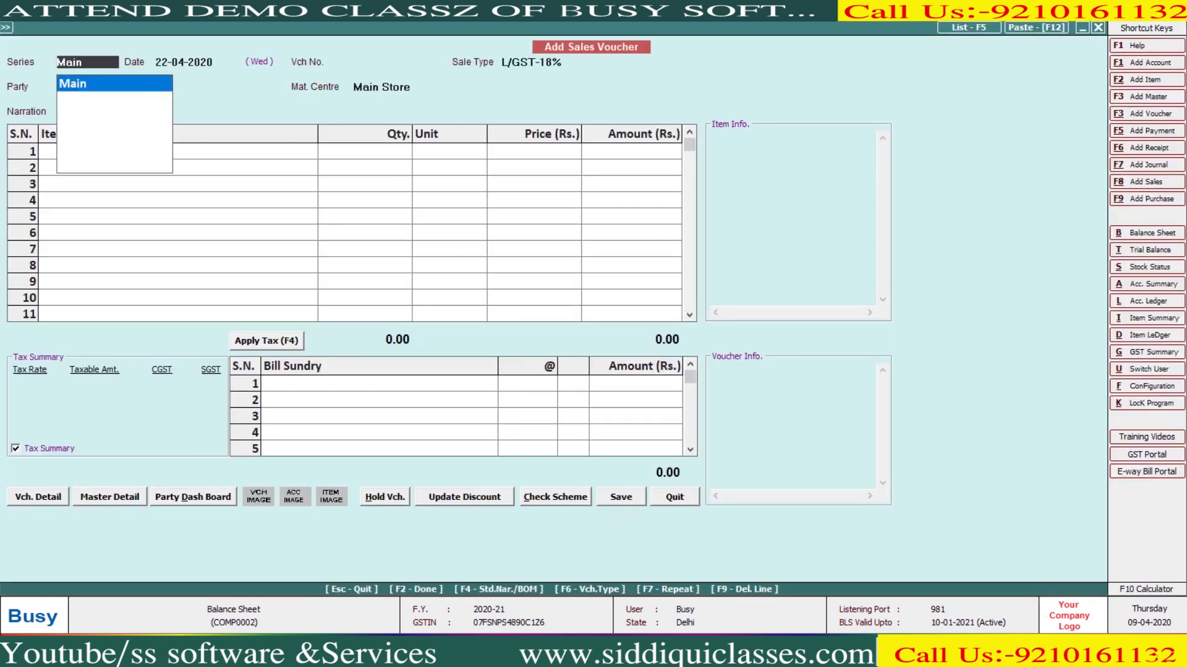
key("Return")
key("Return")
key("Return")
key("Return")
key("alt+F1")
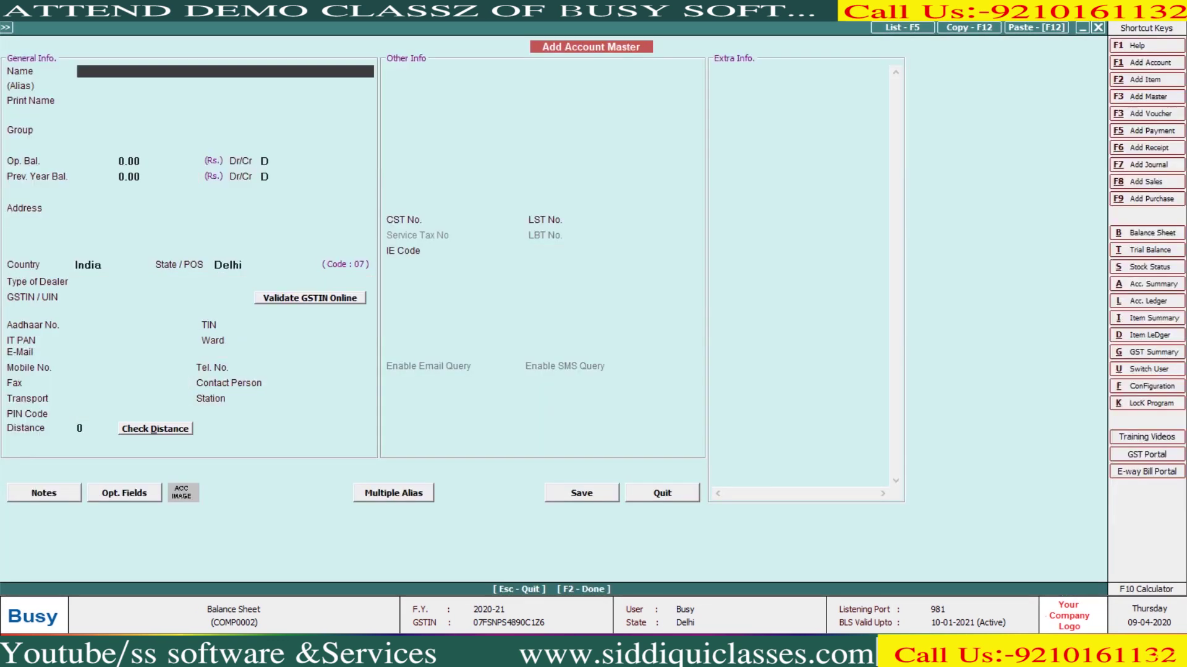
type("Pawan")
key("Return")
key("Return")
type("sun")
key("Down")
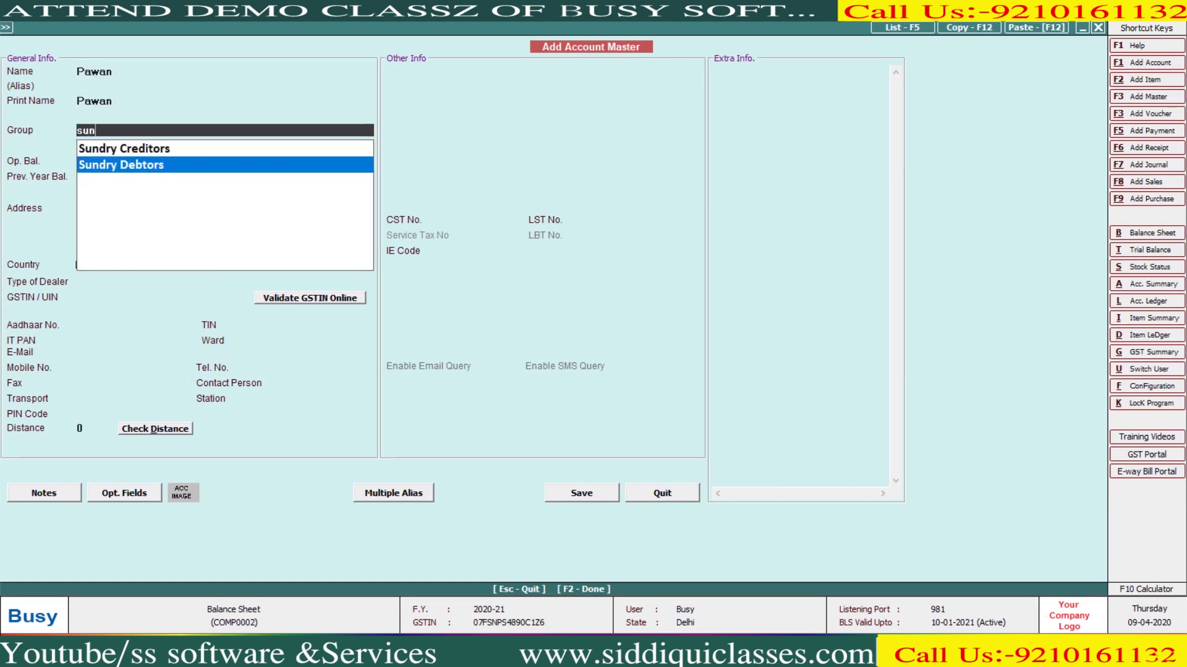
key("Return")
key("Return")
key("Return")
key("Return")
key("Return")
key("Return")
Set the new party's state to Delhi as an Un-Registered dealer and save the account
key("Return")
key("Down")
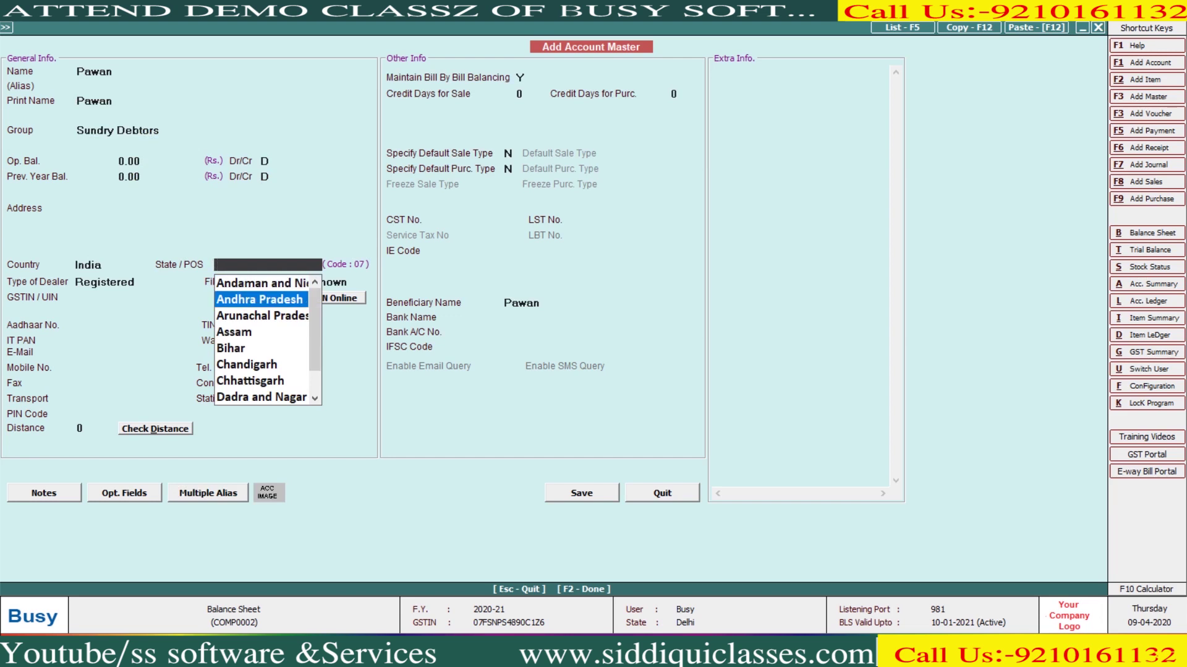
key("Up")
type("de")
key("Return")
key("Down")
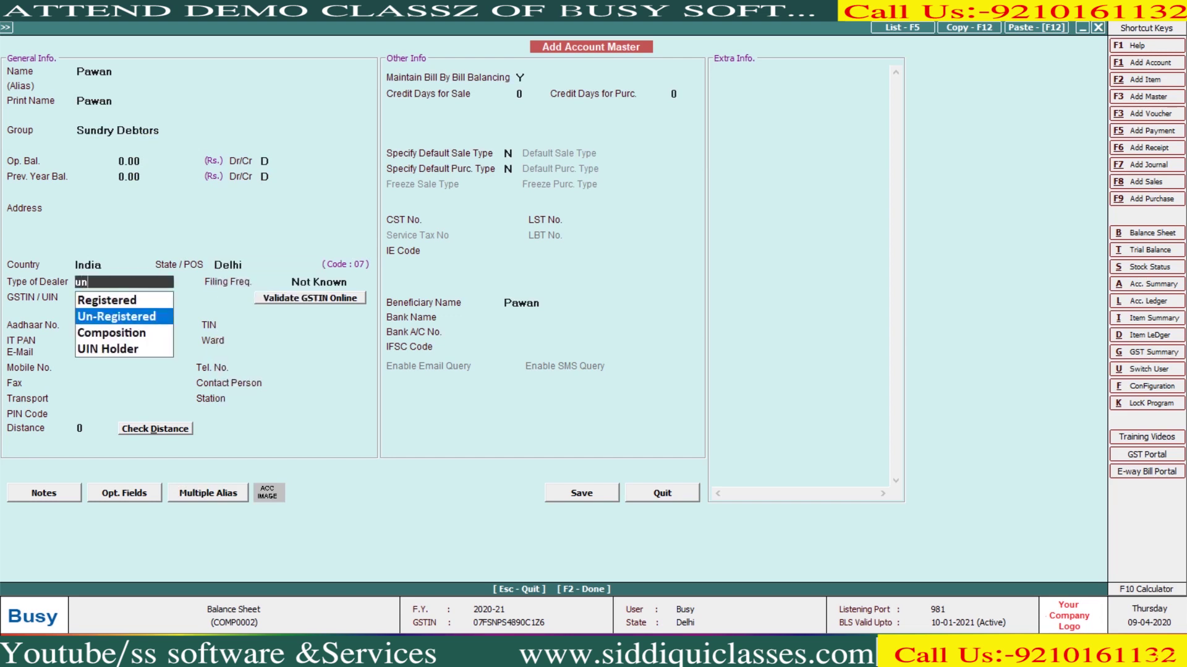
key("Return")
key("Return")
key("Return")
key("Return")
key("Return")
key("Return")
key("Return")
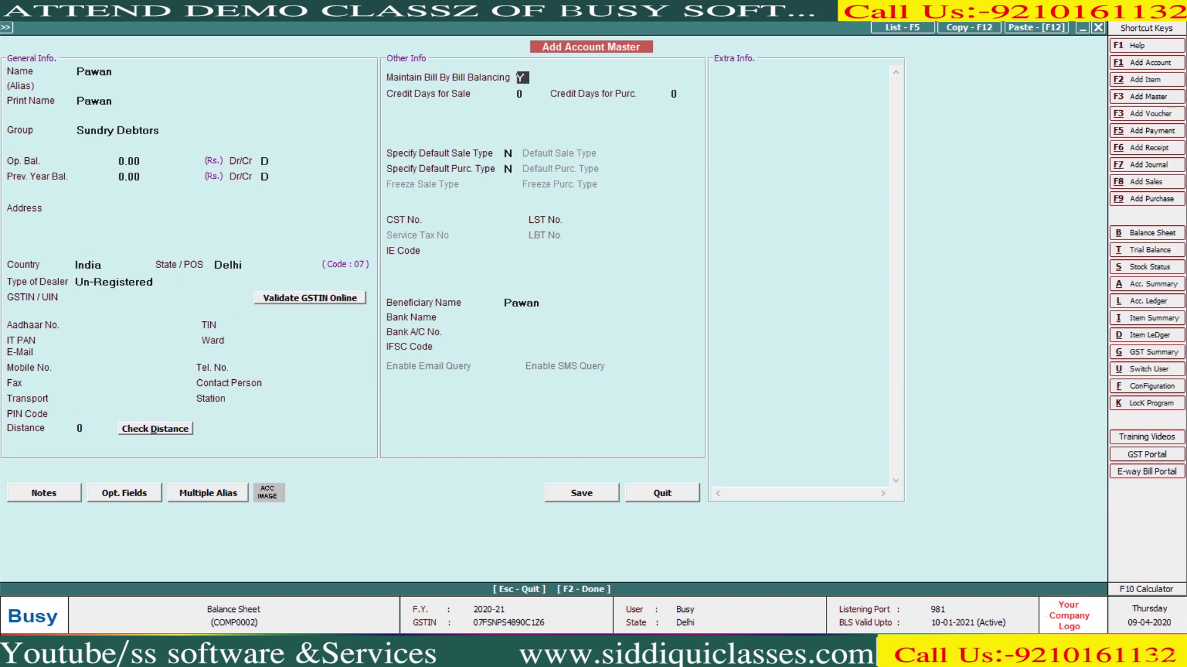
type("n")
key("F2")
Bill 2 BUSY SOFTWARE with 9% CGST and SGST, saving the 35,400 voucher without printing
key("Return")
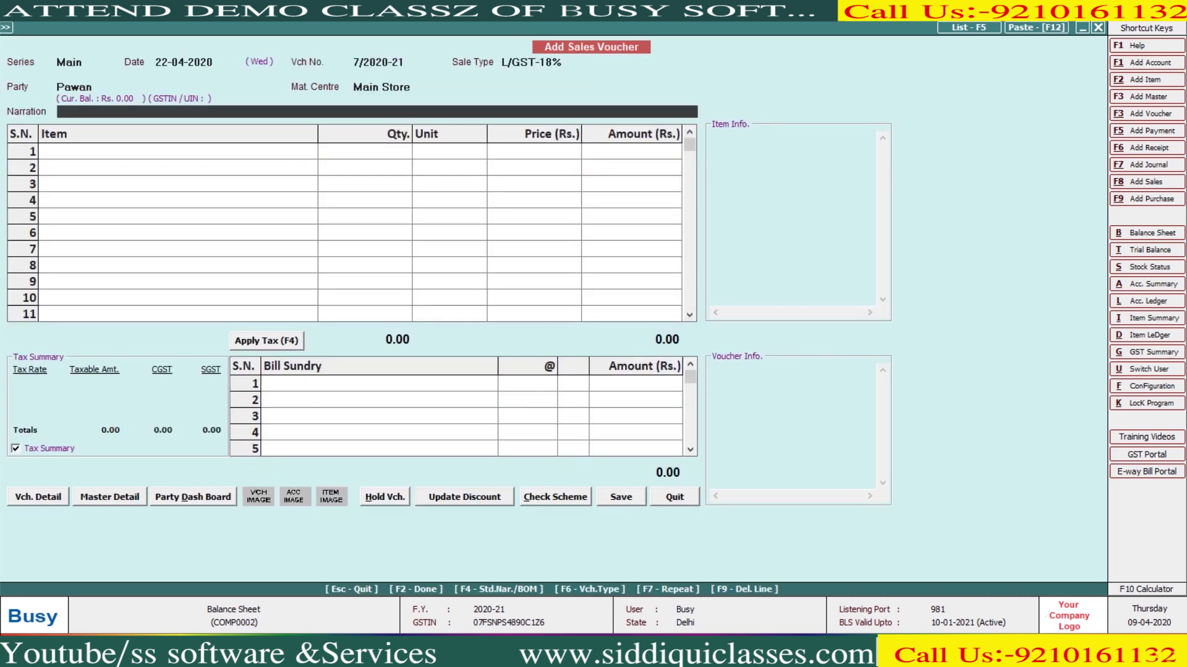
key("Return")
key("Return")
type("10")
key("Return")
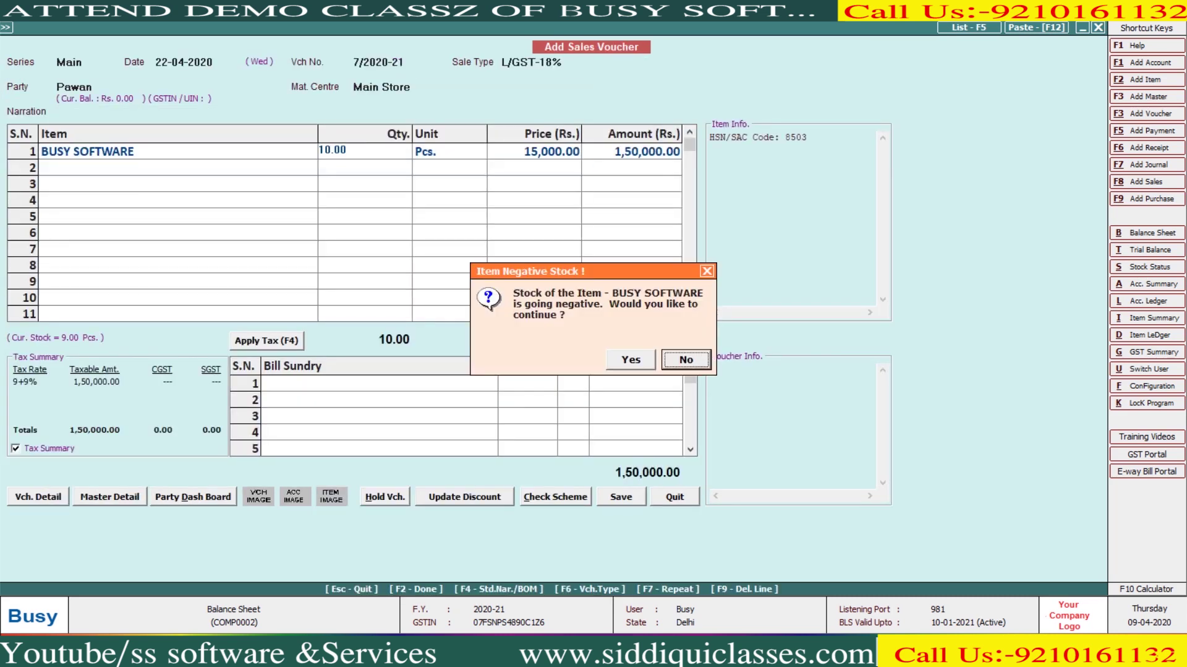
key("Return")
type("2")
key("Return")
key("Return")
key("Return")
key("Return")
key("Return")
key("Return")
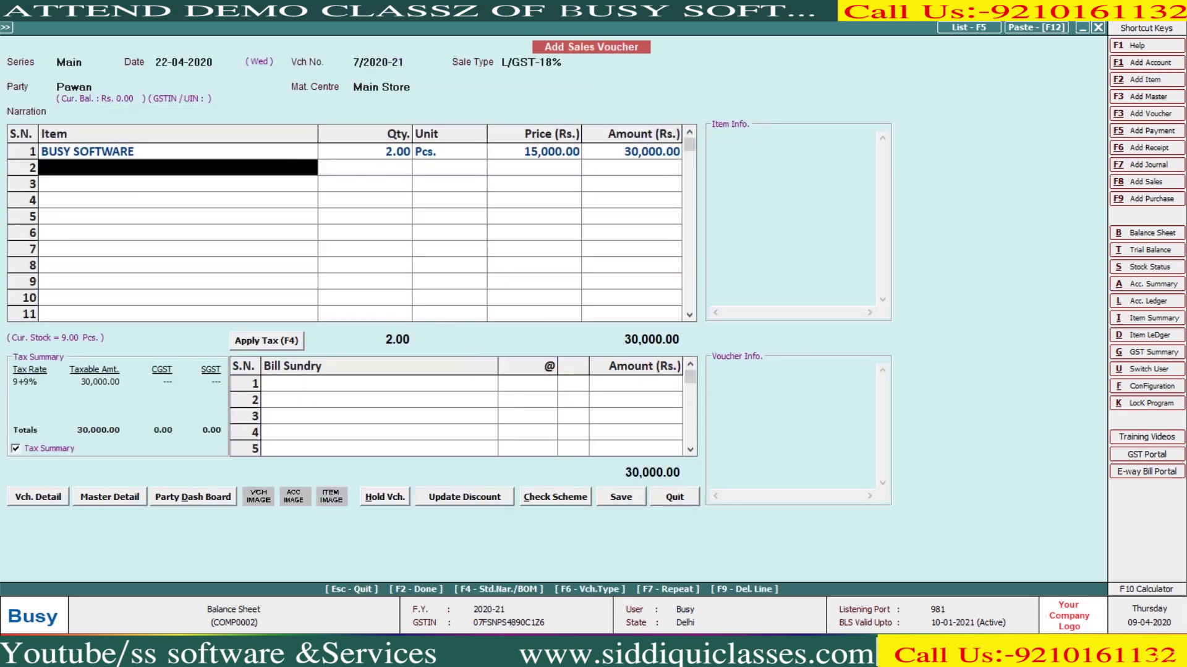
key("Return")
key("Return")
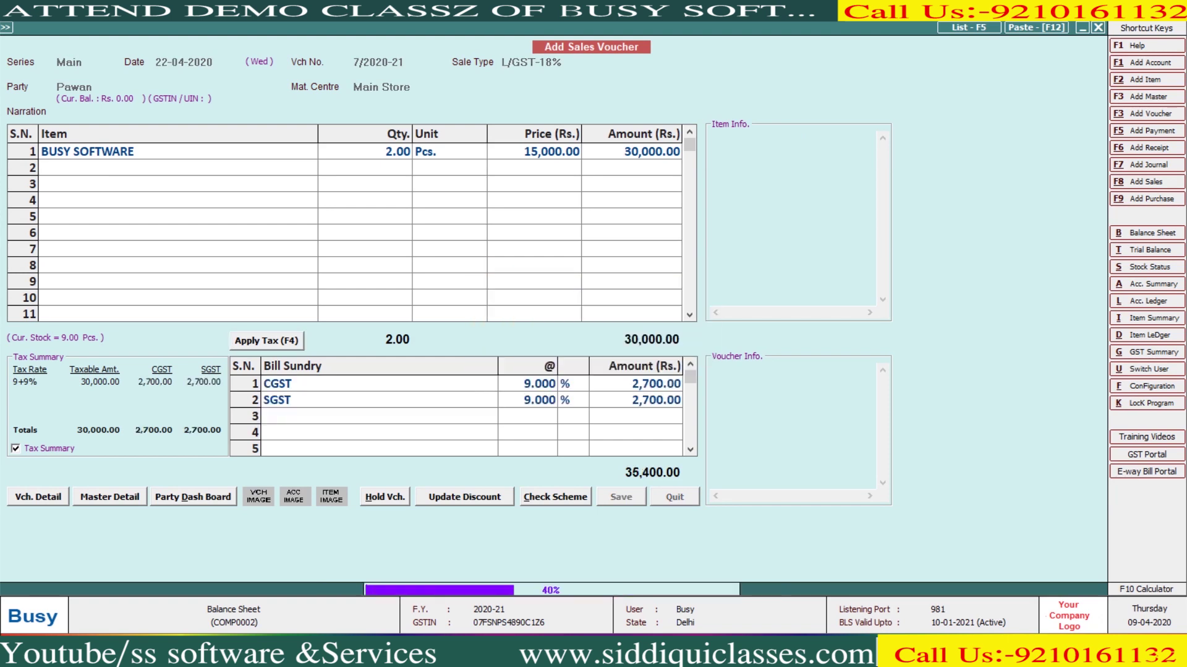
key("Right")
key("Return")
key("Escape")
key("Escape")
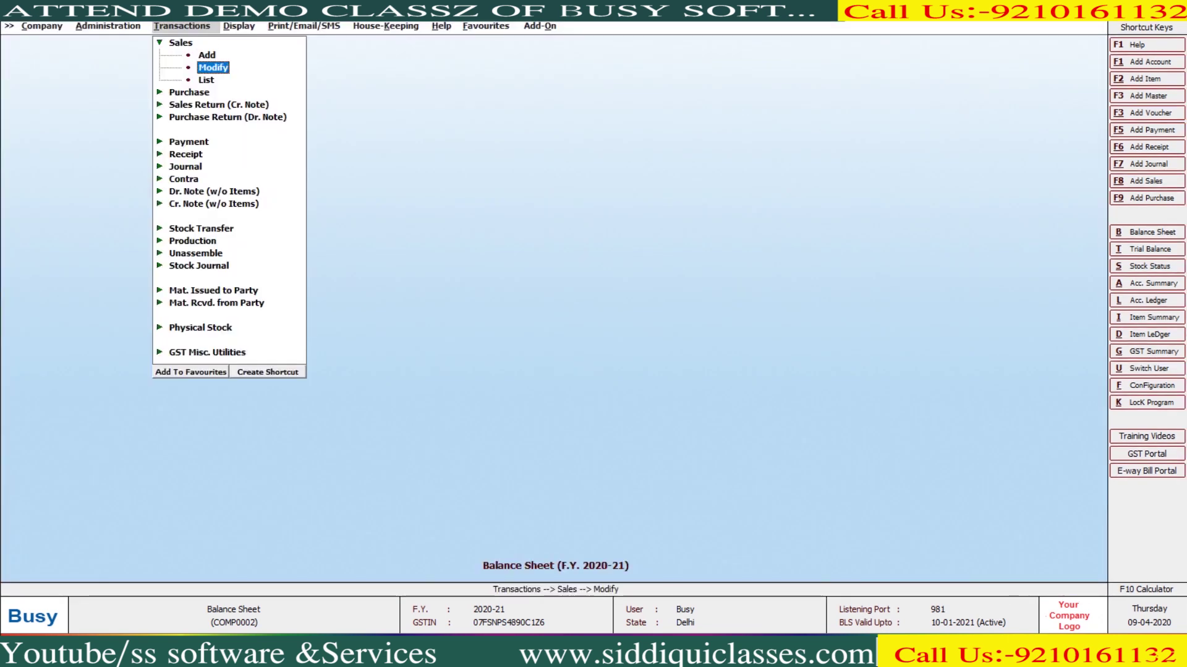
Record a receipt crediting the new party 35,400 against Cash and save it
key("Down")
key("Down")
key("Down")
key("Down")
key("Down")
key("Down")
key("Right")
key("Return")
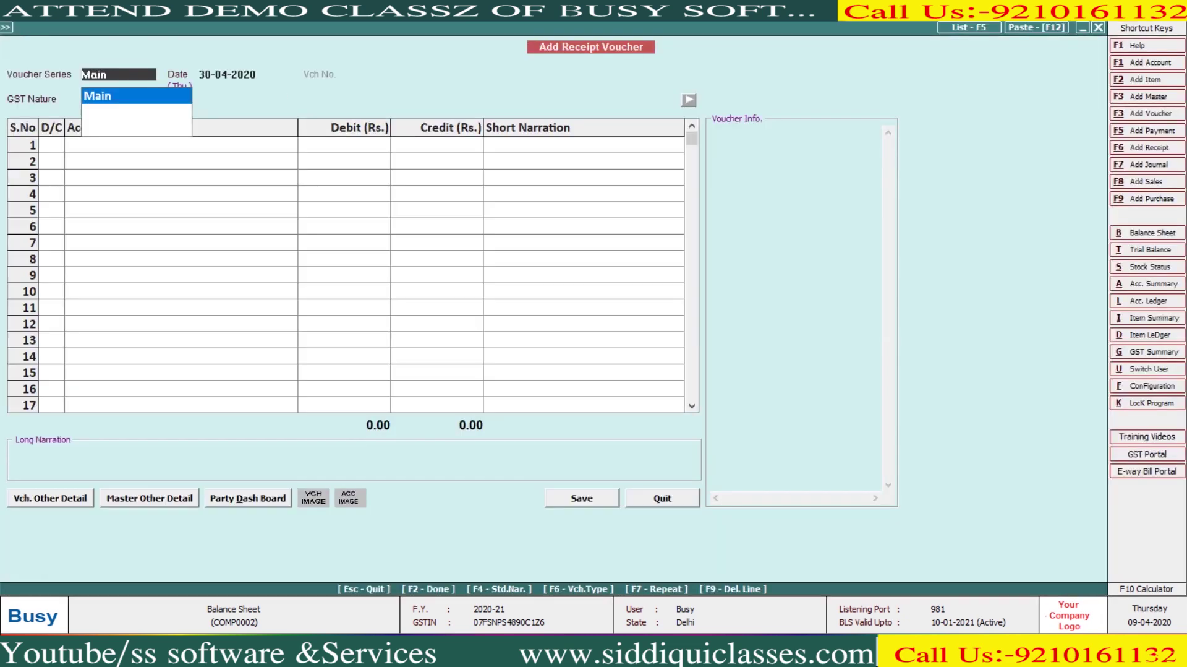
key("Return")
key("Return")
key("Return")
key("Return")
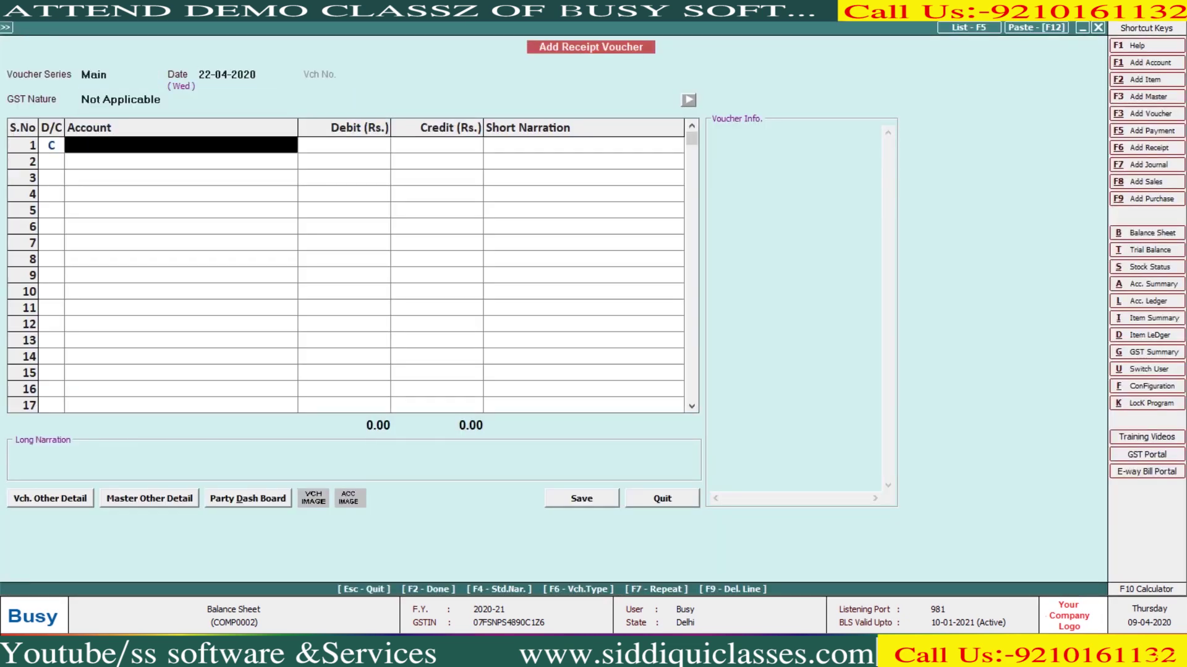
type("p")
key("Return")
type("35400")
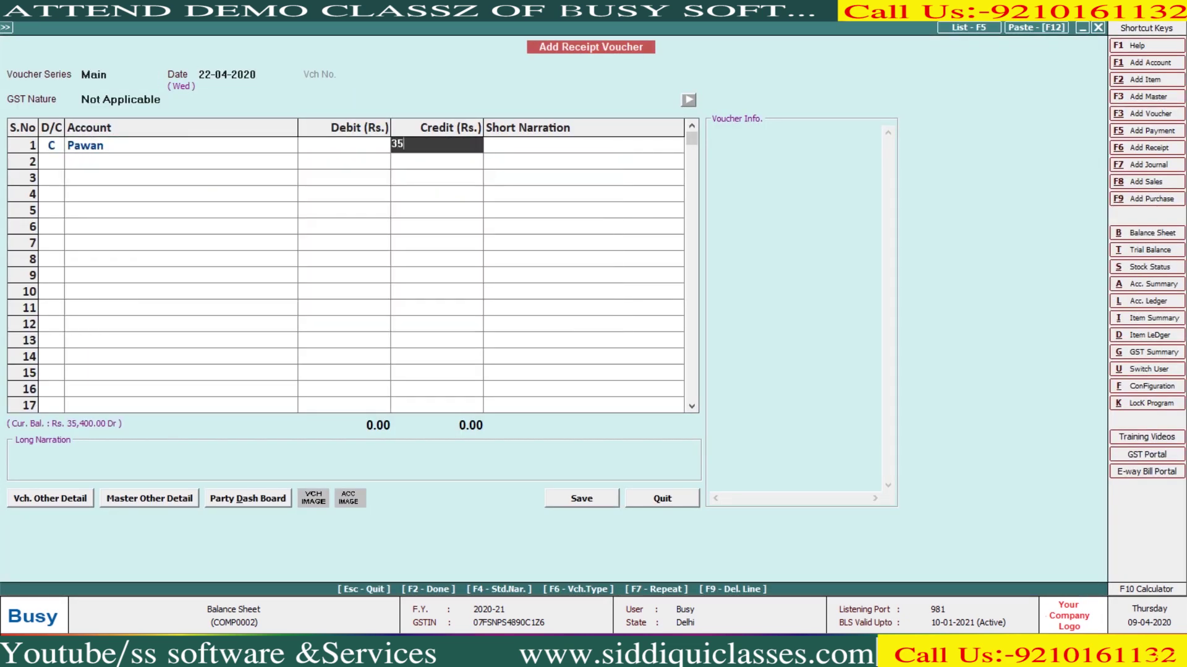
key("Return")
key("Return")
key("Return")
type("c")
key("Return")
key("Return")
key("Return")
key("F2")
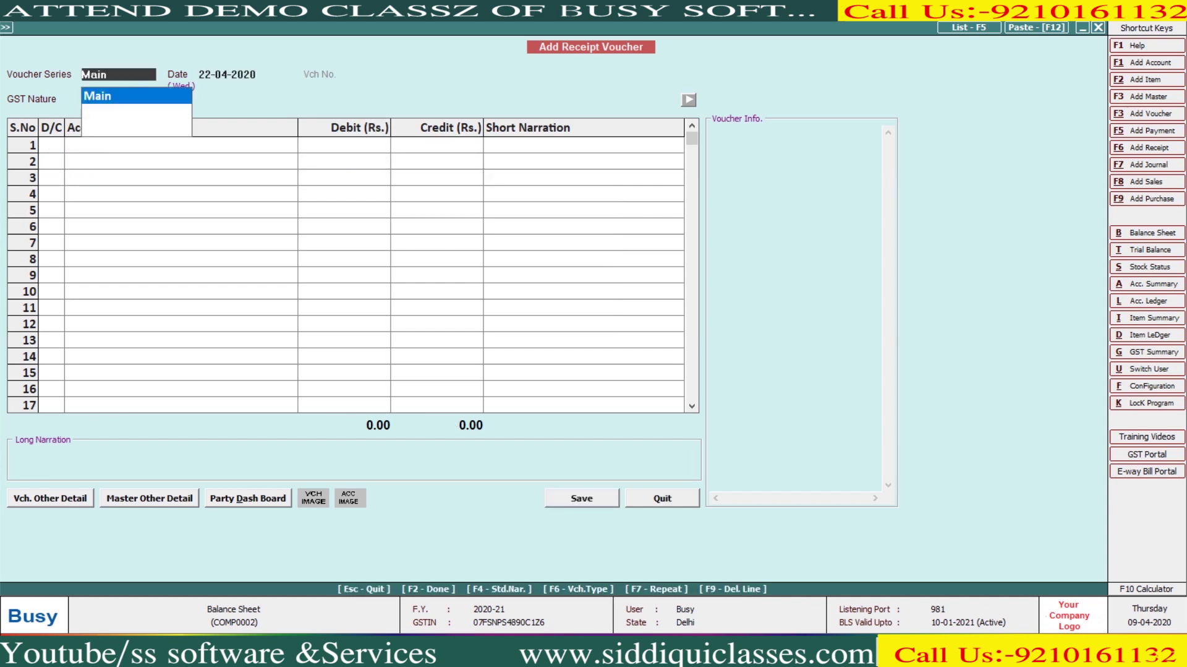
key("Escape")
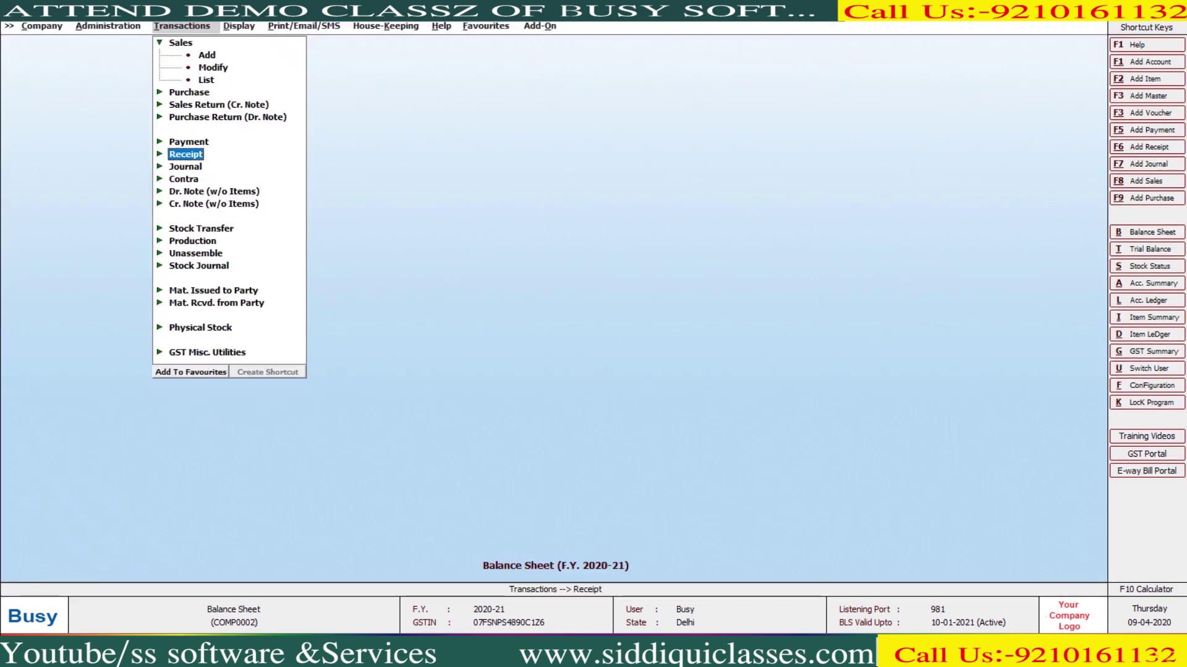
key("Right")
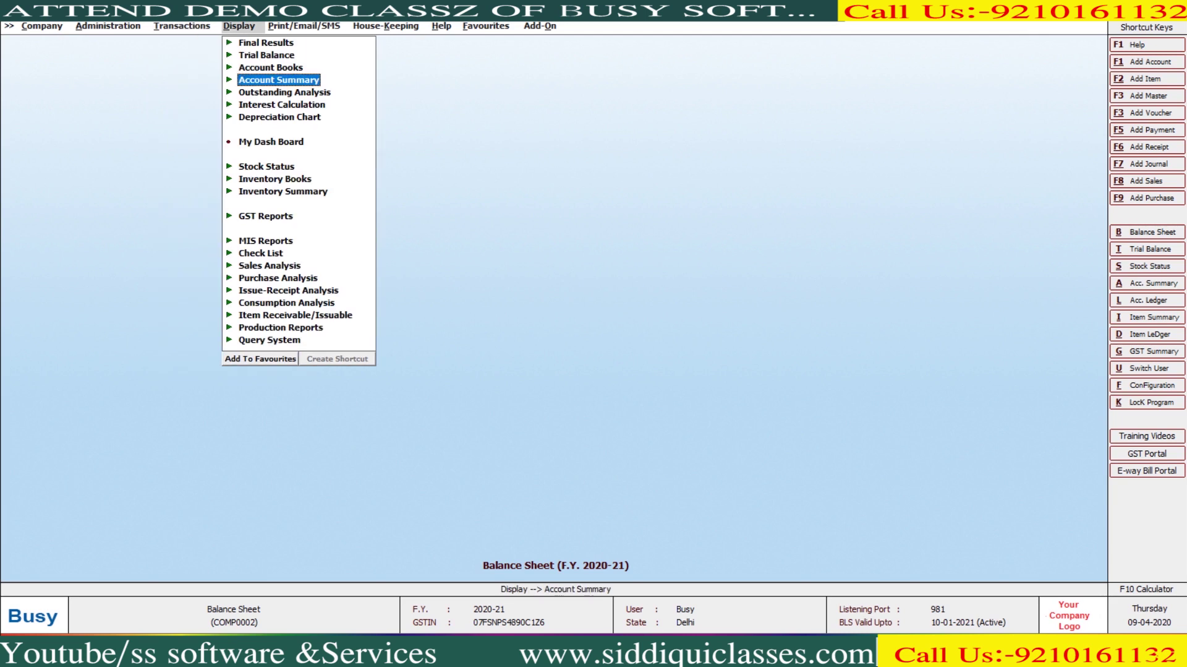
View the Cash Against Invoices report for all accounts
key("Right")
key("Down")
key("Down")
key("Down")
key("Down")
key("Down")
key("Down")
key("Down")
key("Down")
key("Down")
key("Down")
key("Down")
key("Down")
key("Down")
key("Down")
key("Down")
key("Down")
key("Down")
key("Down")
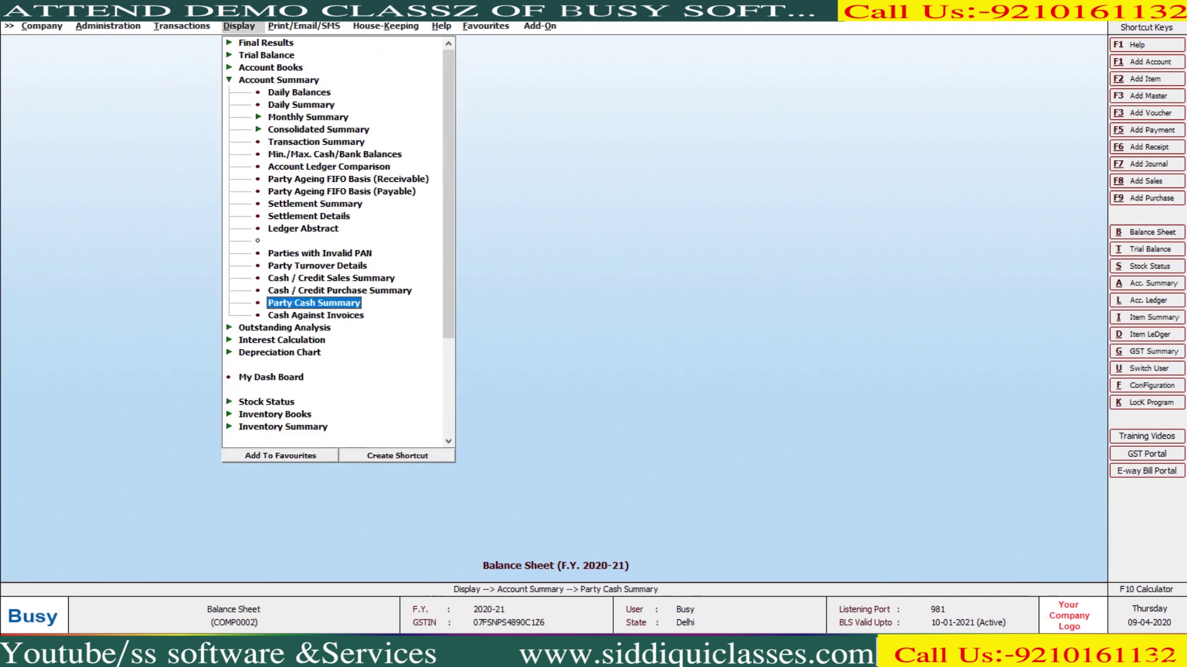
key("Down")
key("Return")
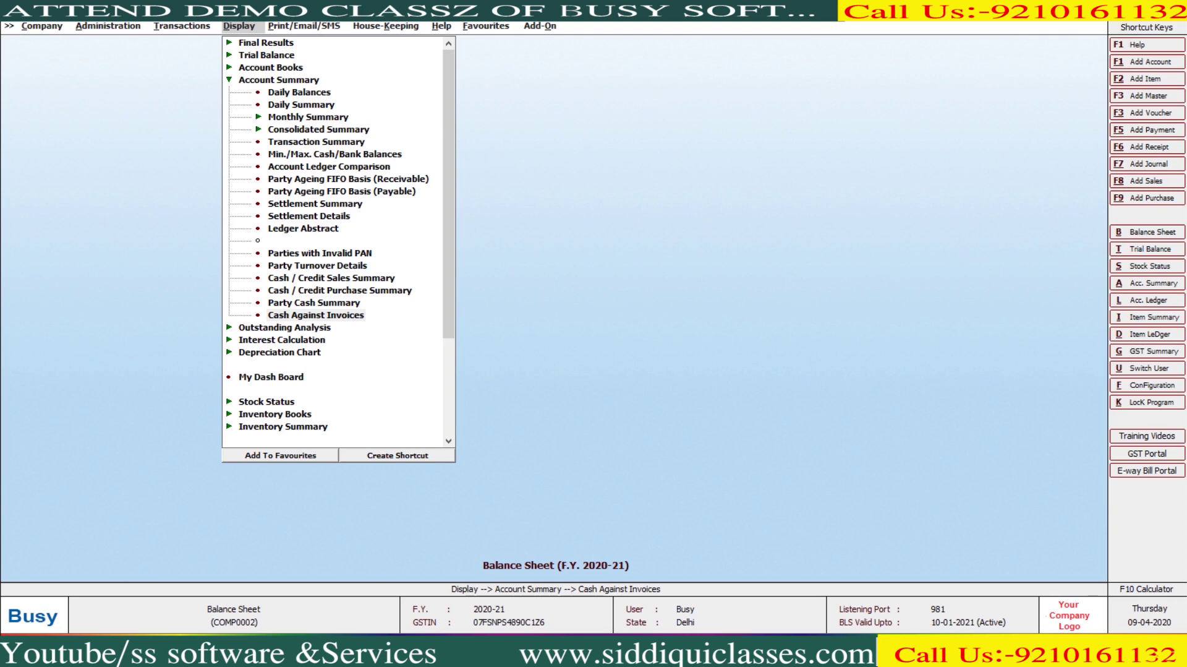
key("Return")
key("Return")
key("Return")
key("Return")
key("Return")
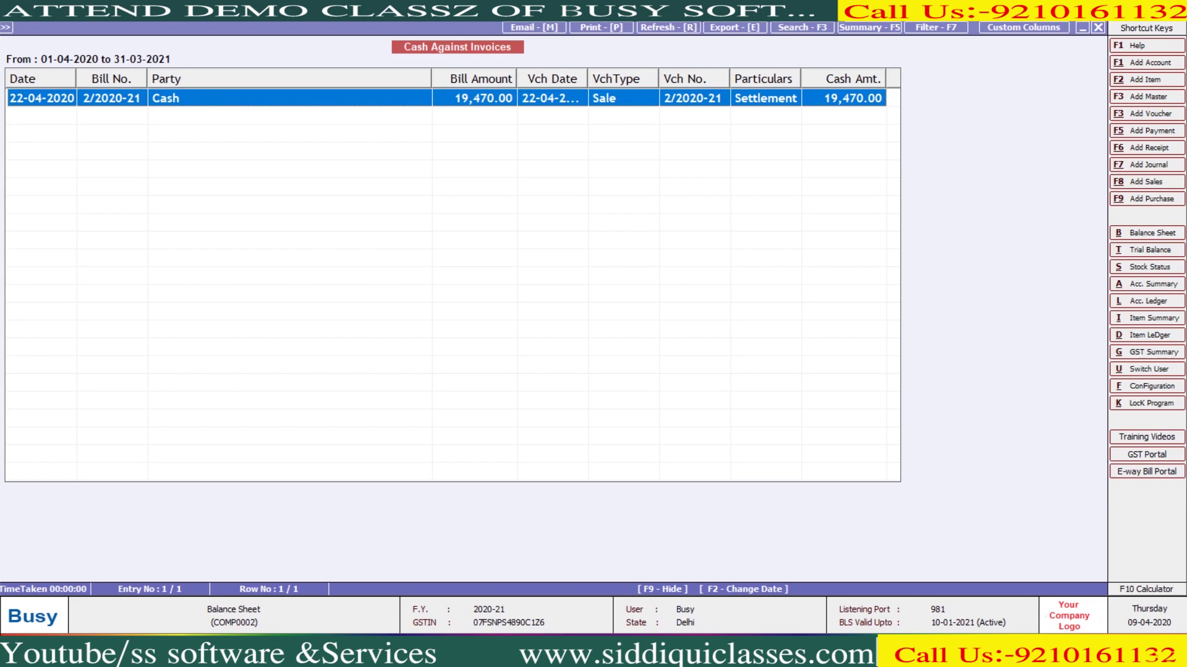
key("Escape")
Rerun Cash Against Invoices for only the new party's account, which lists nothing
key("Up")
key("Up")
key("Return")
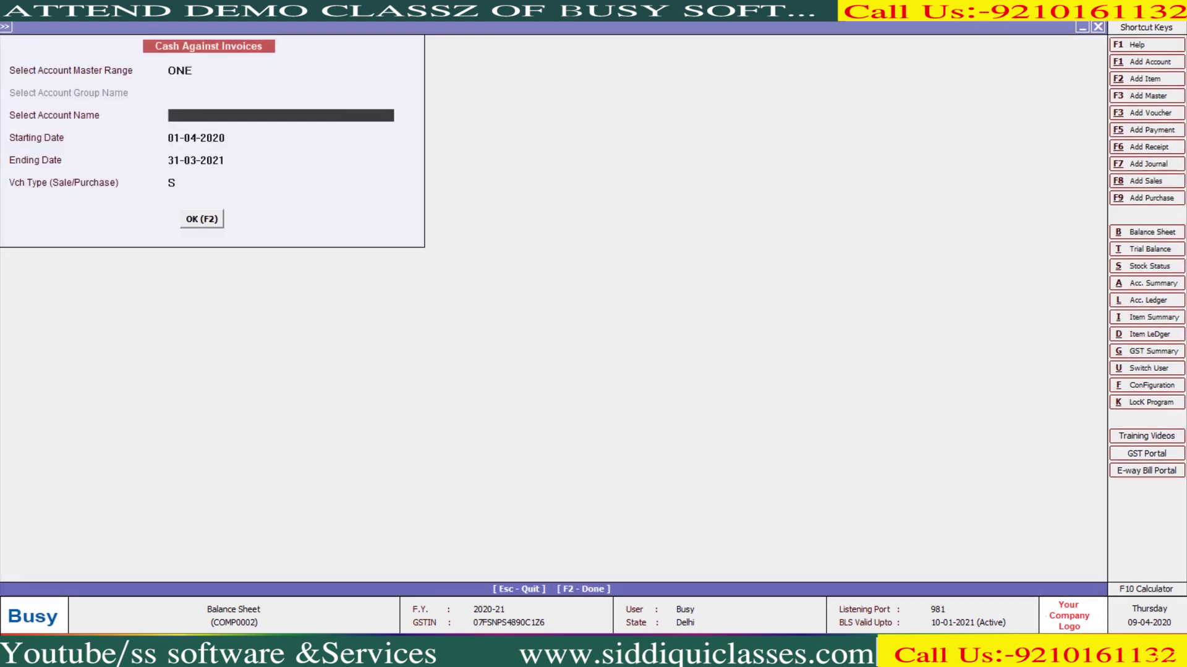
type("ss")
key("BackSpace")
key("BackSpace")
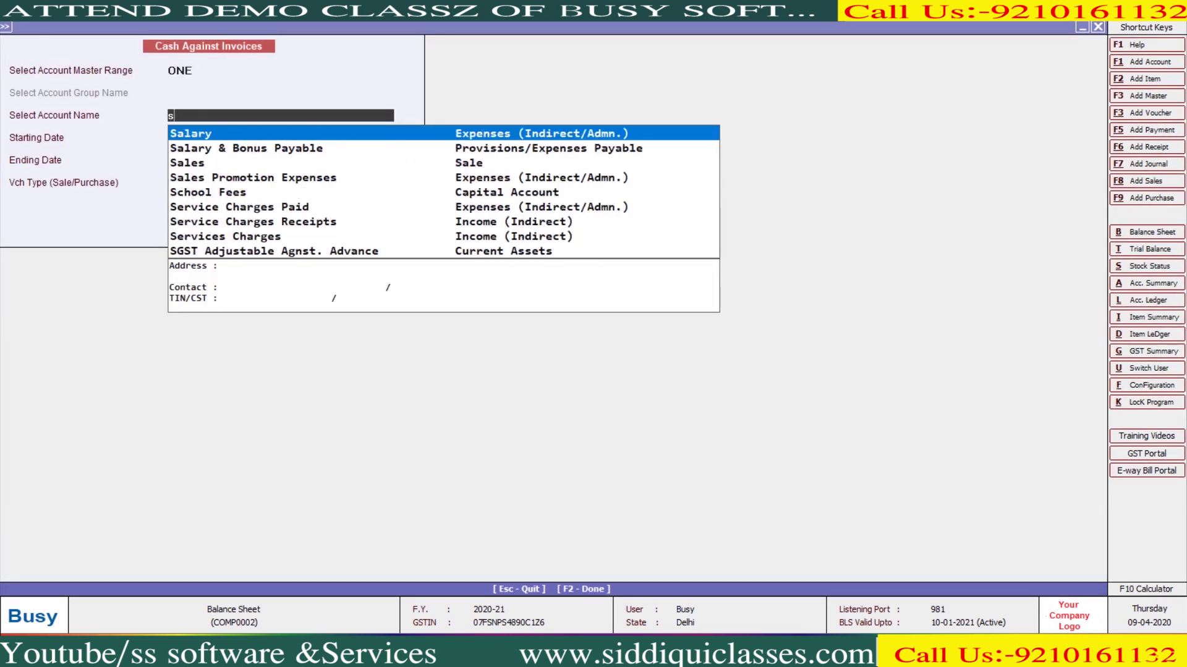
type("paa")
key("Return")
key("Return")
key("Return")
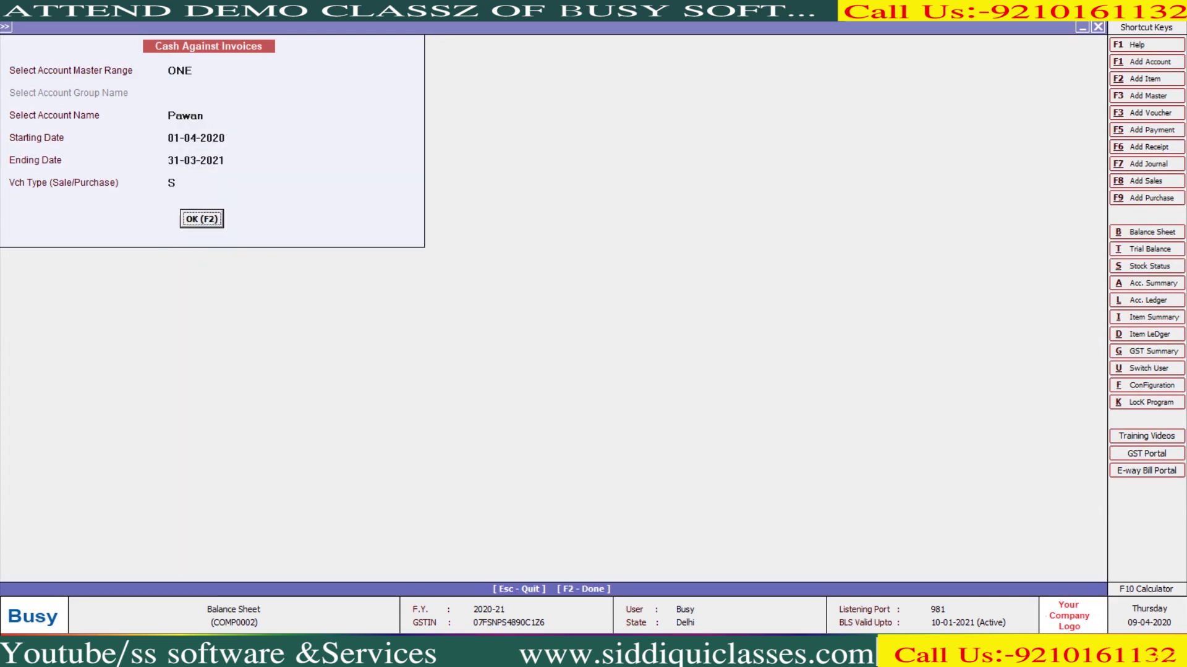
key("Return")
key("Escape")
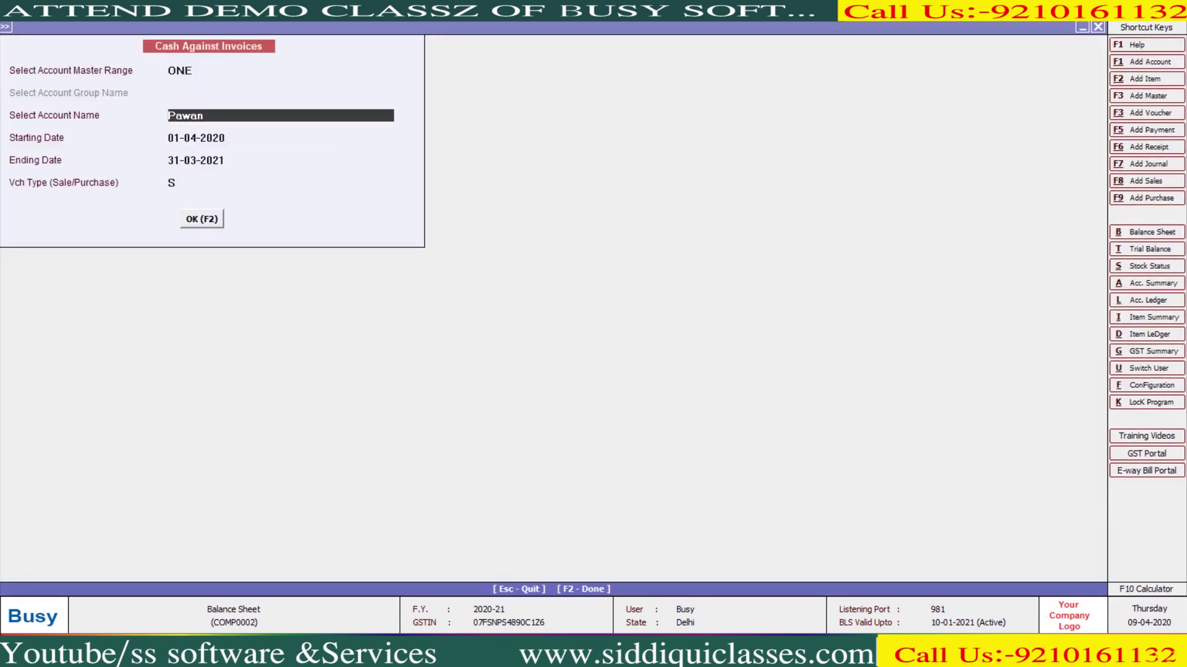
Revisit the Cash Against Invoices options and close them without rerunning the report
key("Return")
key("Return")
key("Return")
key("Up")
key("Up")
key("Up")
key("Up")
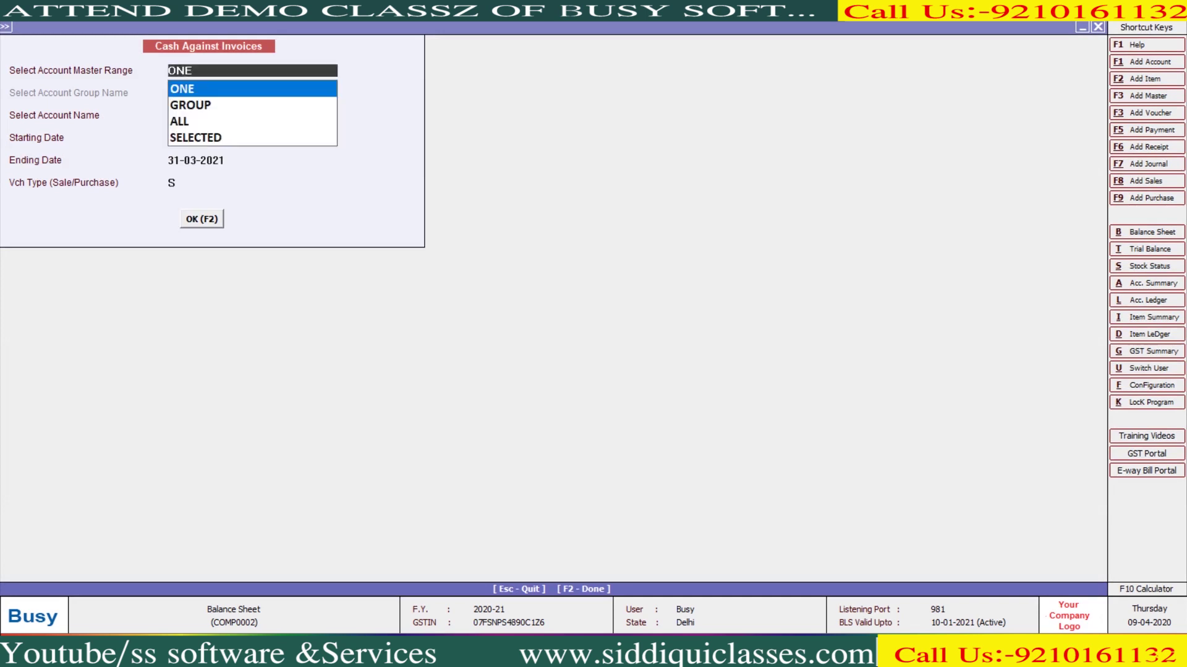
key("Escape")
key("Escape")
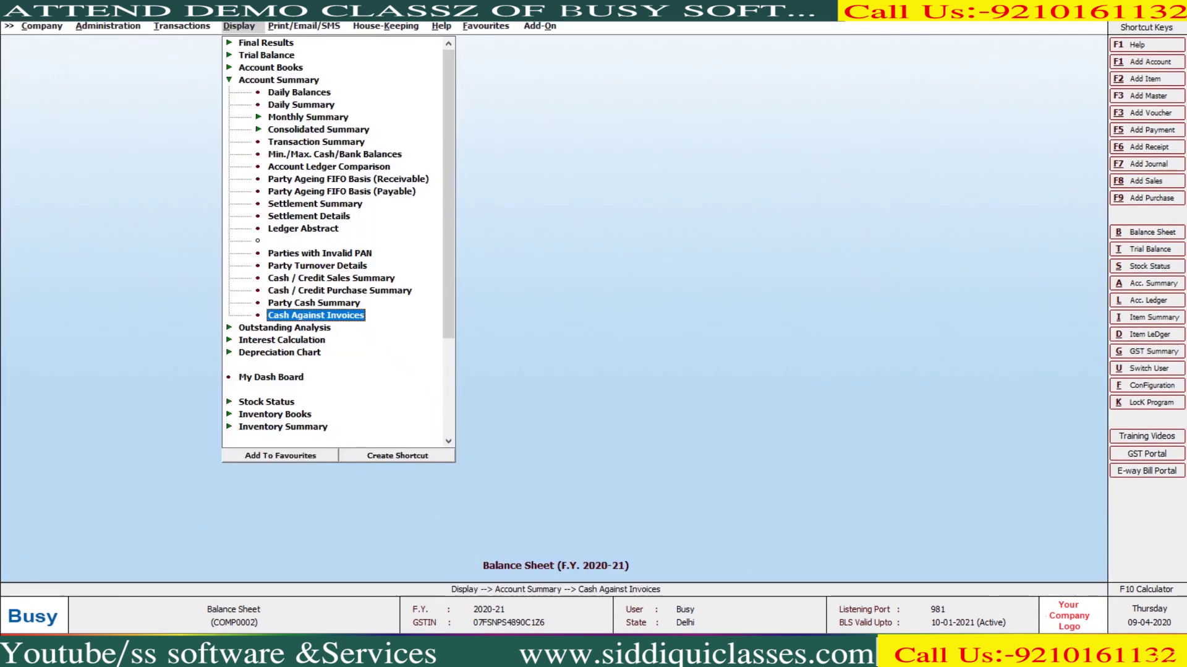
key("Return")
key("Return")
key("Return")
key("Return")
key("Return")
key("Return")
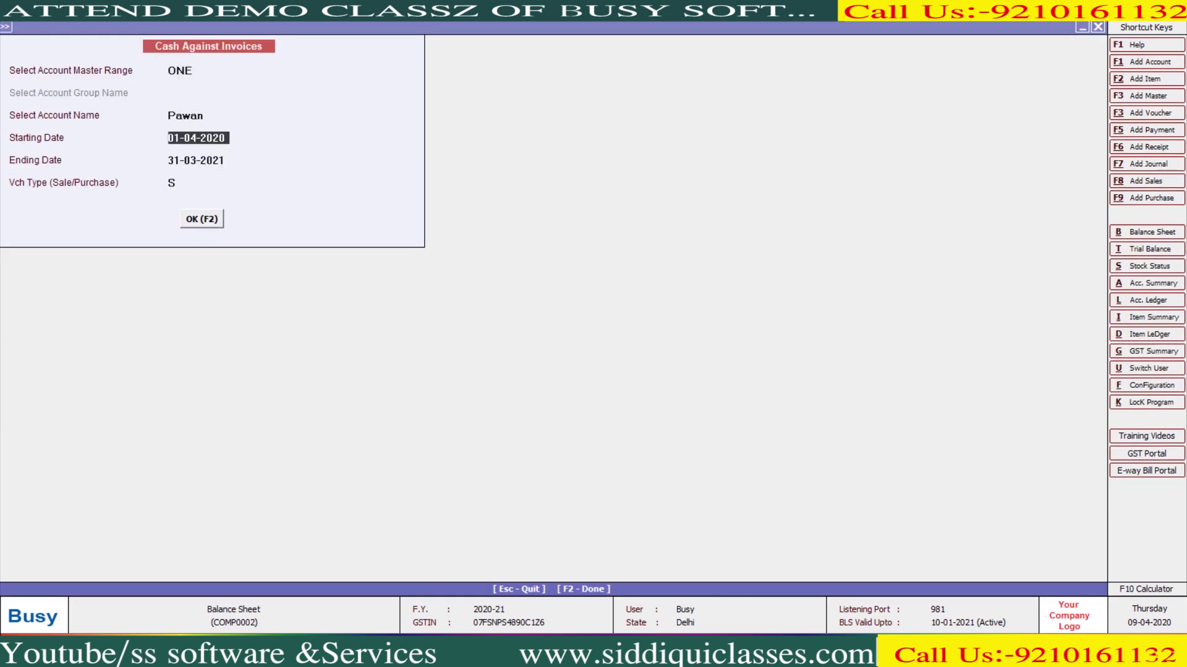
key("Escape")
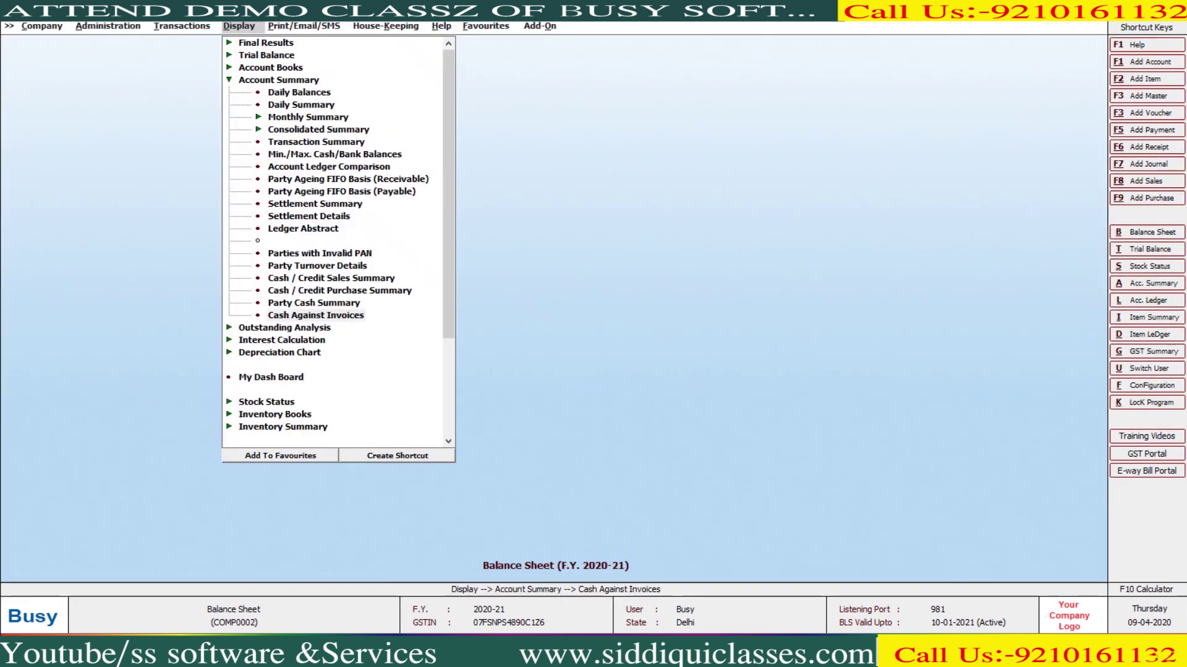
key("Up")
Run the Party Cash Summary for only the new party, showing 35,400.00 cash received
key("Return")
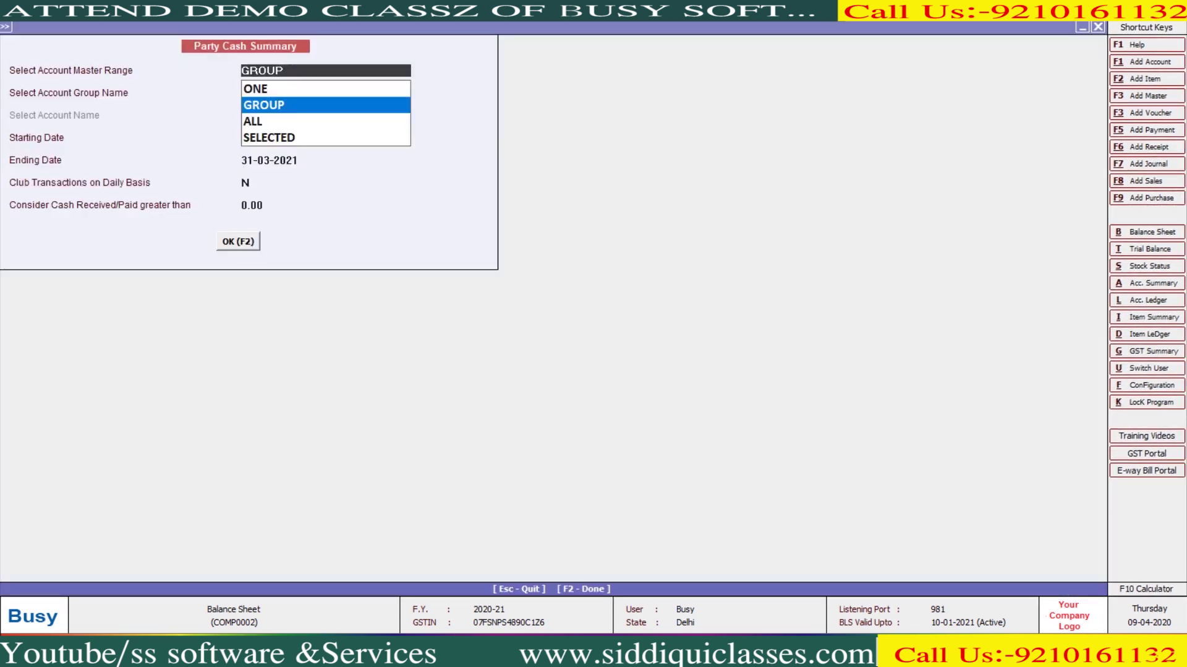
key("Up")
key("Return")
type("pa")
key("Return")
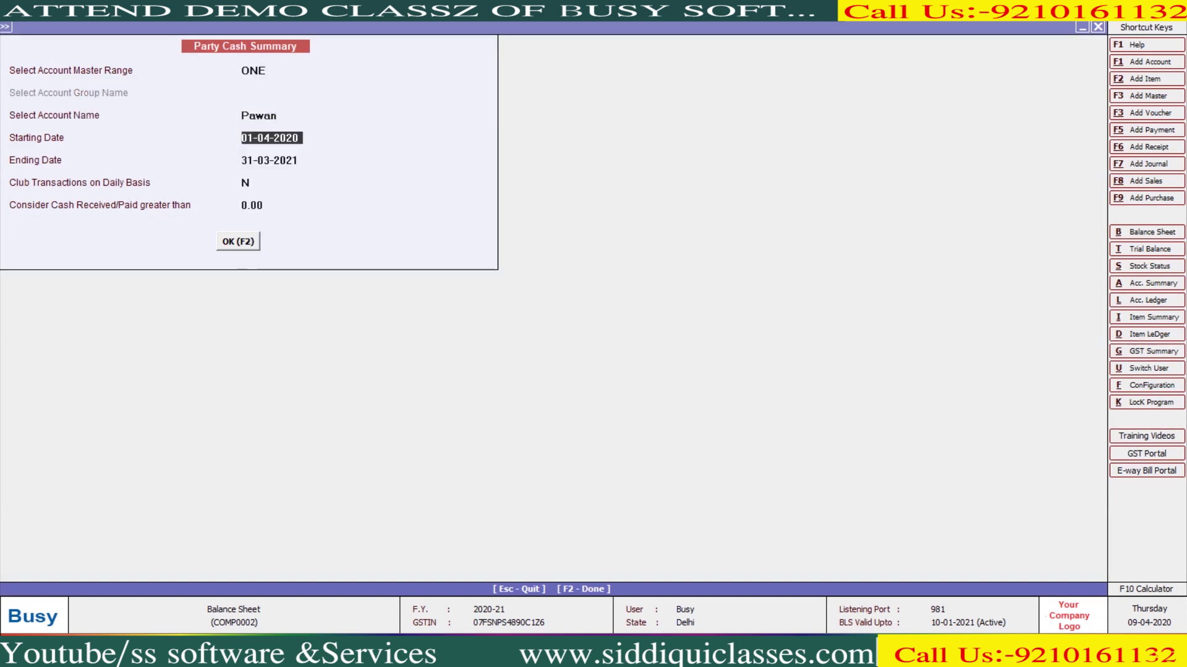
key("F2")
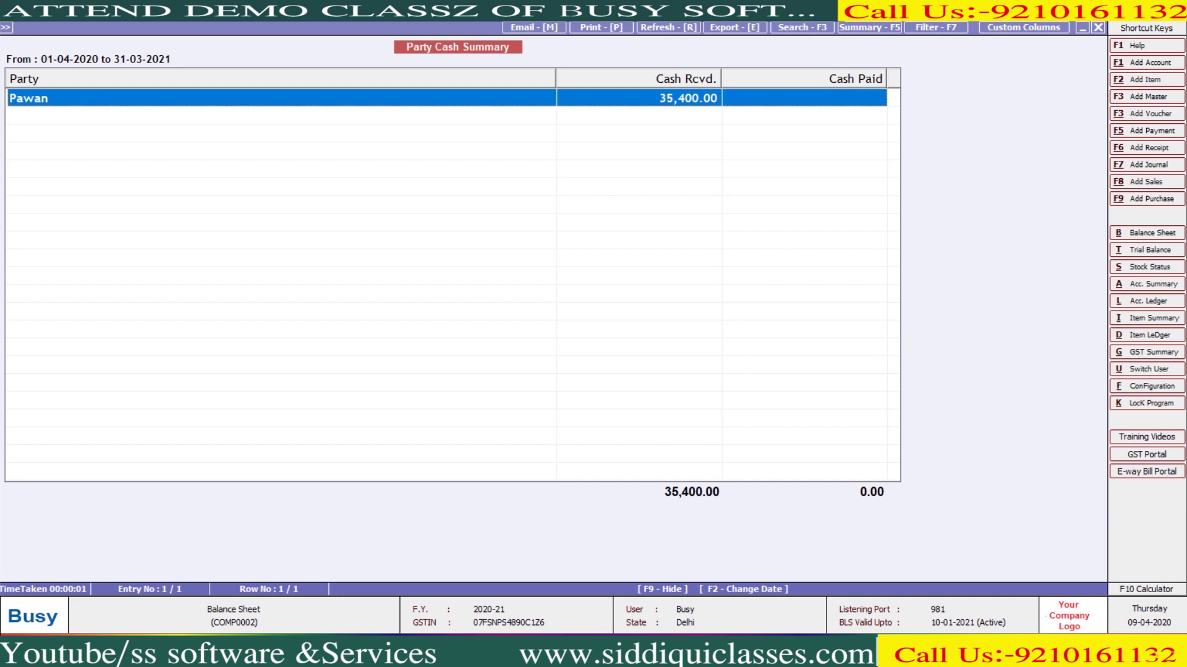
key("Escape")
key("Escape")
key("Return")
key("Down")
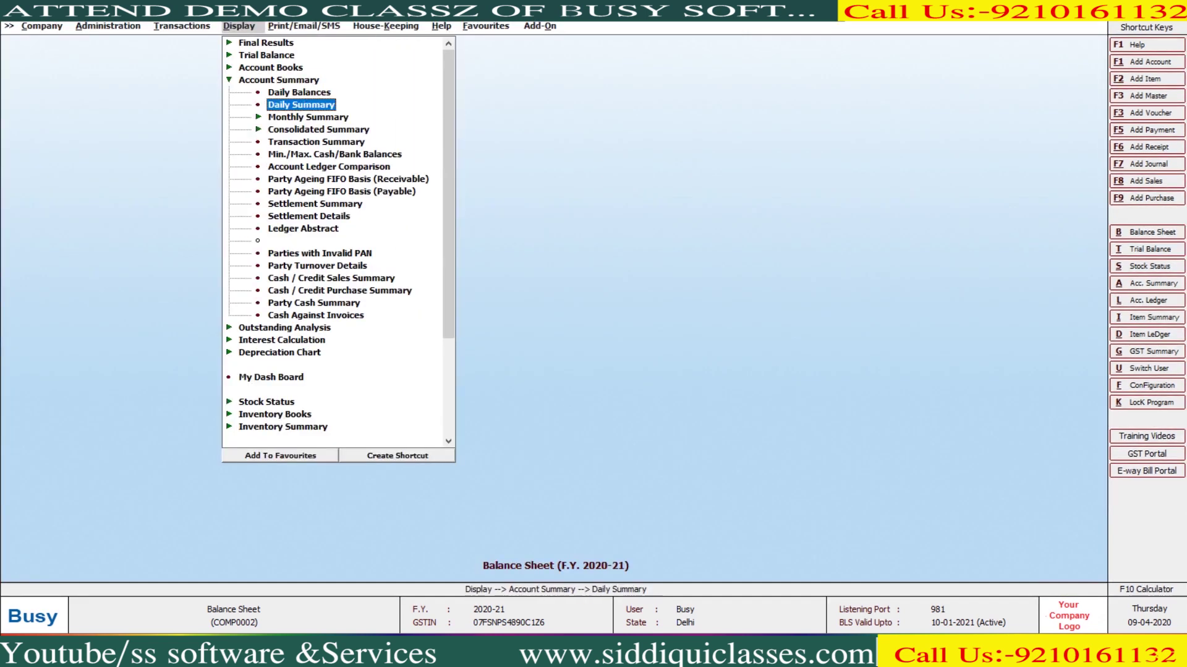
Rerun Cash Against Invoices for all accounts, again listing only the 19,470.00 settlement
key("Down")
key("Down")
key("Down")
key("Down")
key("Down")
key("Down")
key("Down")
key("Down")
key("Down")
key("Down")
key("Down")
key("Down")
key("Down")
key("Down")
key("Down")
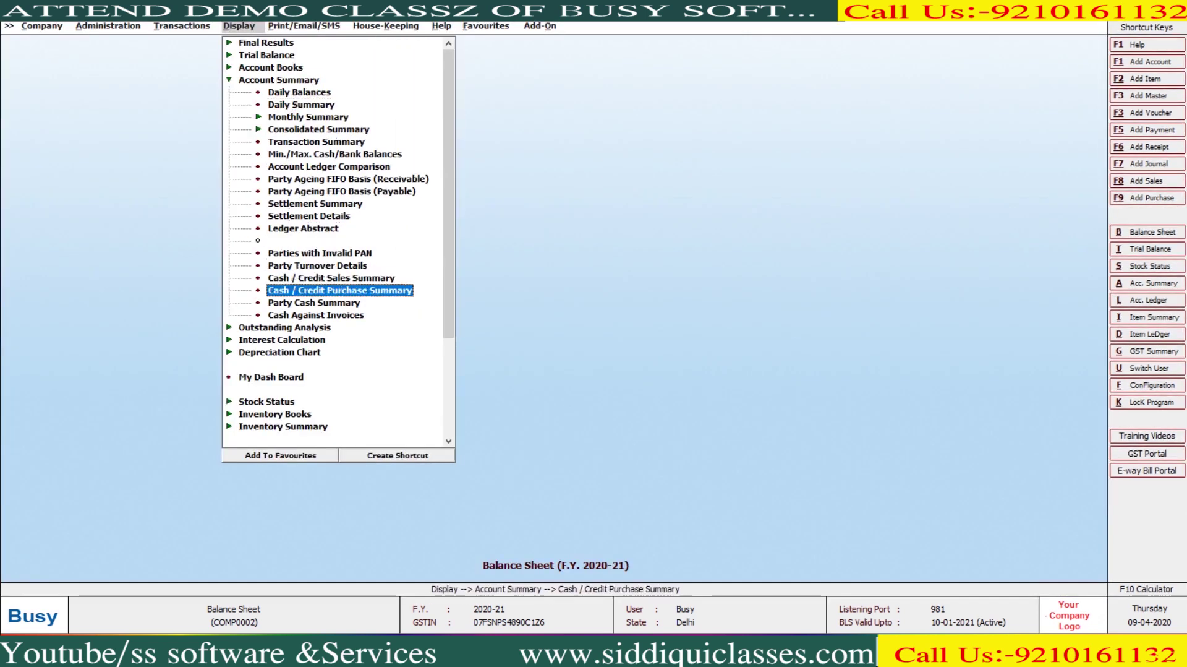
key("Down")
key("Down")
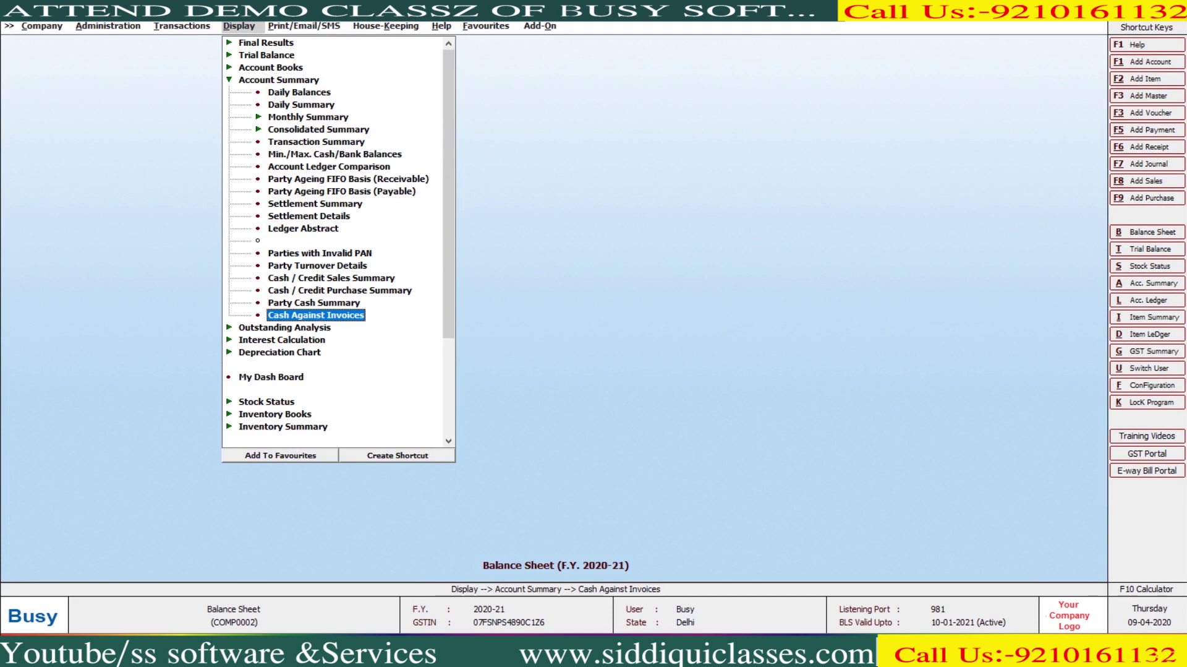
key("Return")
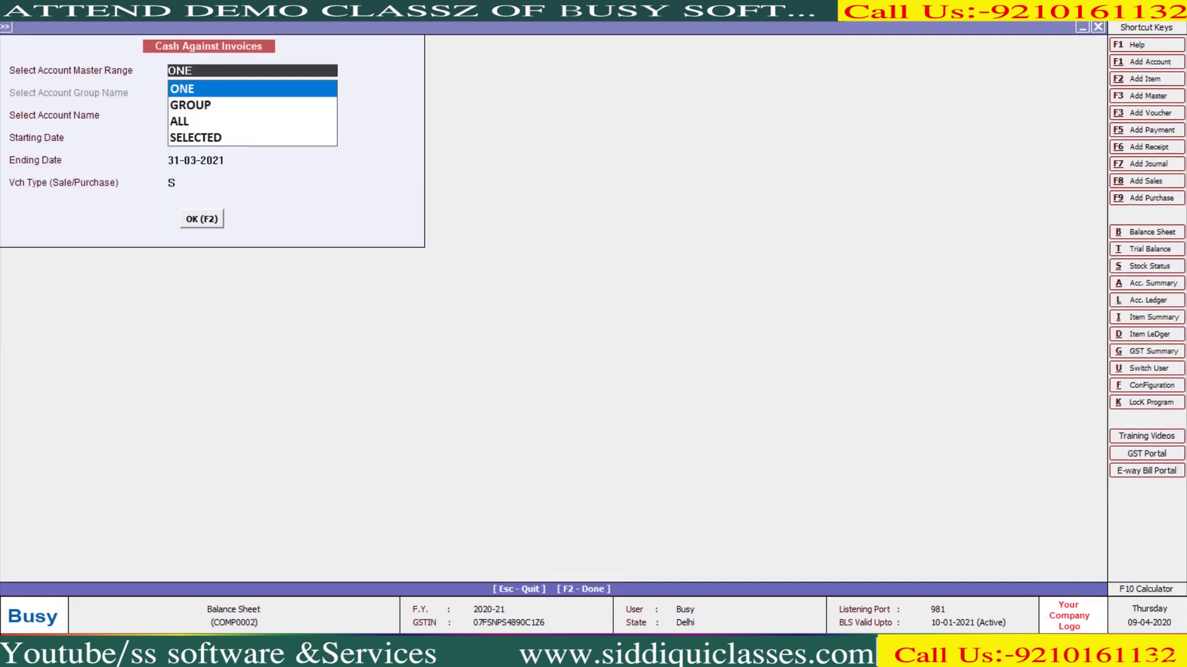
key("Down")
key("Down")
key("Return")
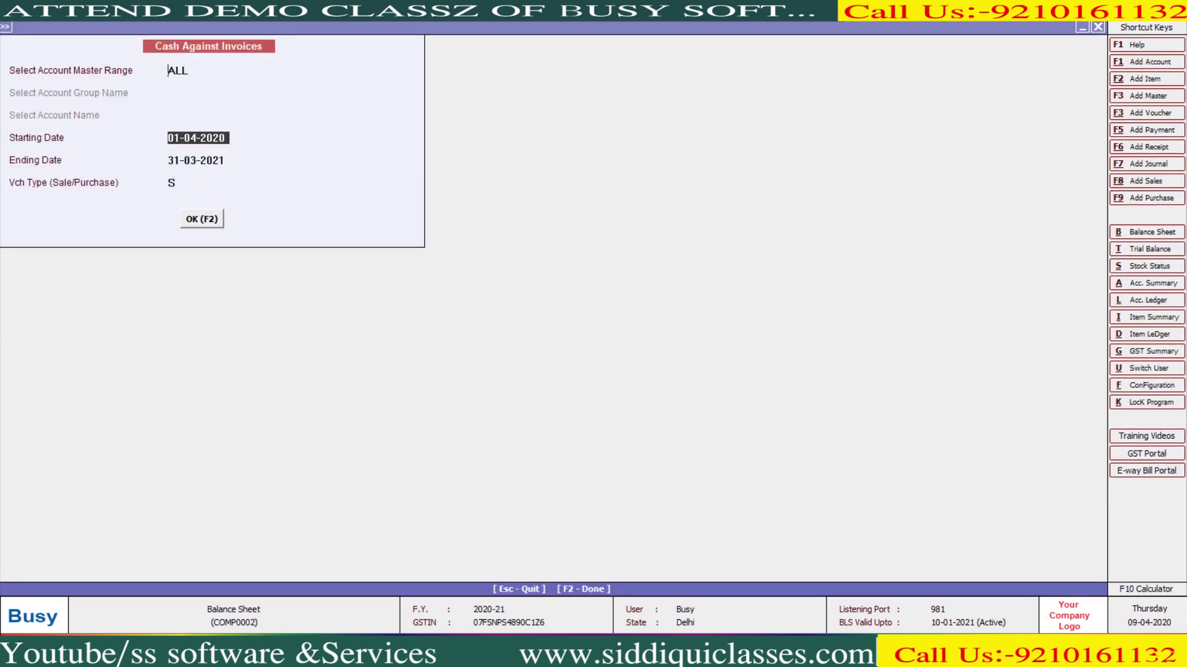
key("F2")
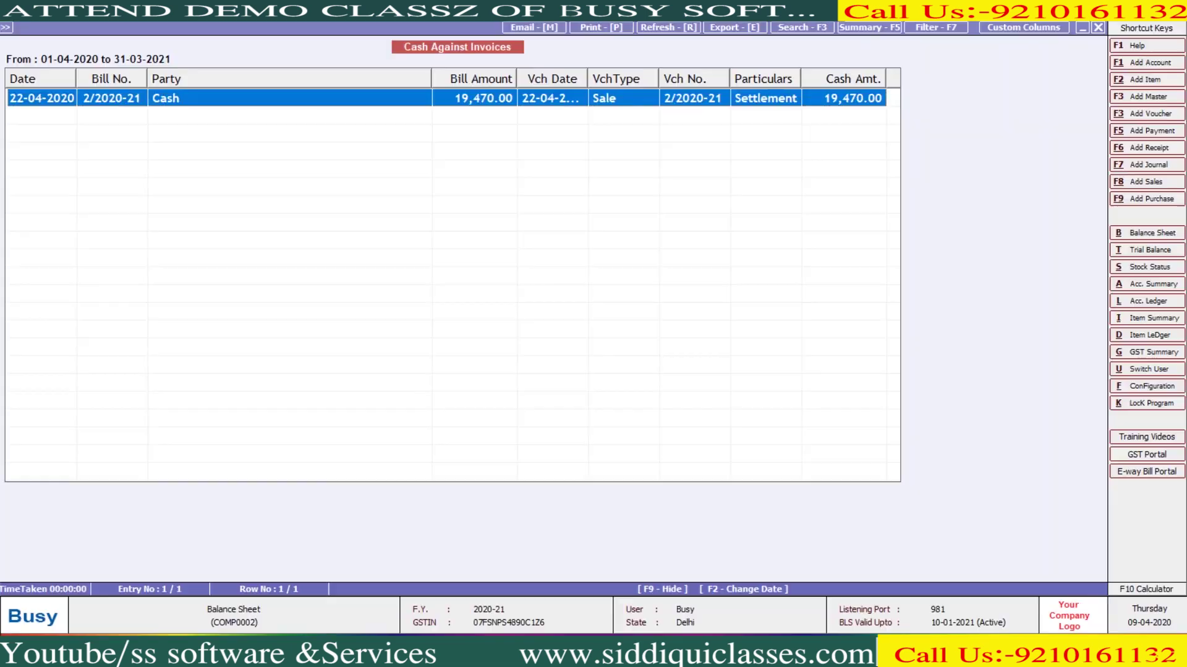
key("Escape")
key("Escape")
key("Escape")
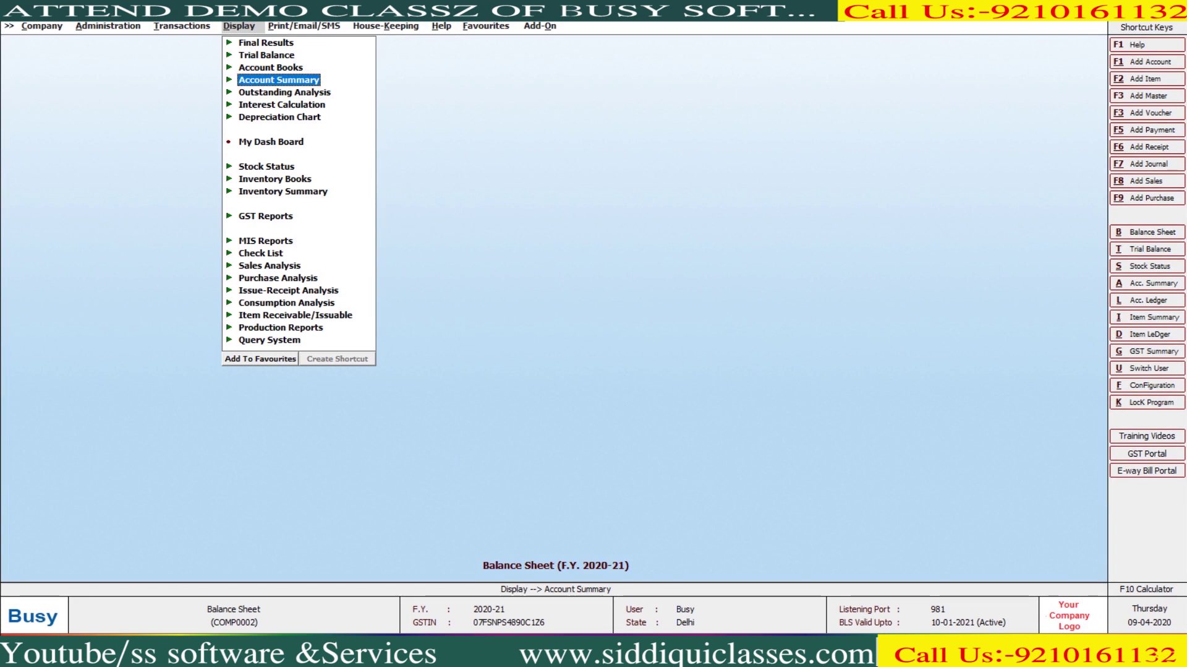
key("Down")
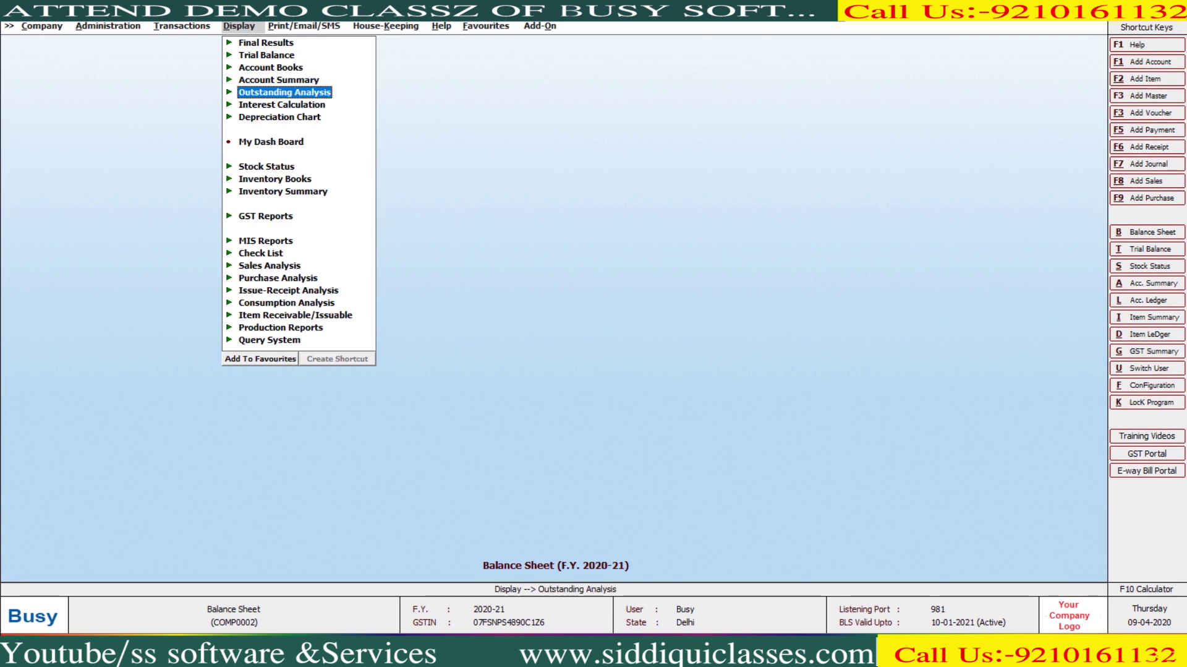